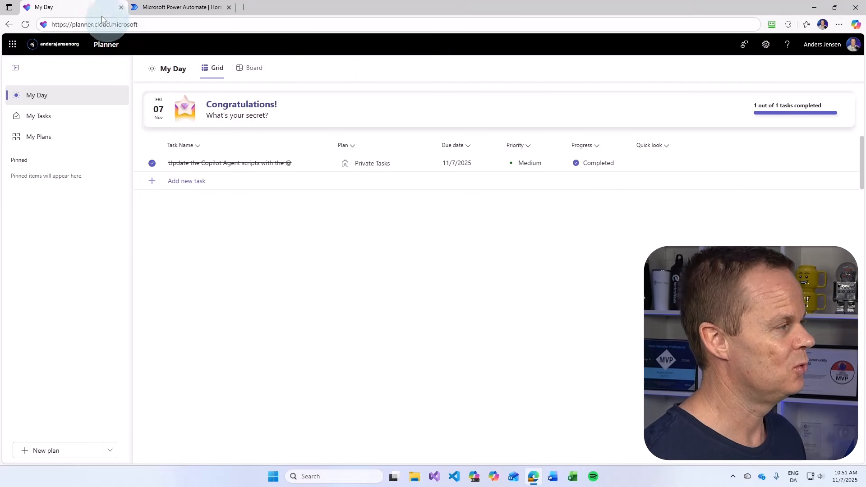
Check the Power Automate tab, return to Planner's My Day, then bring up Microsoft Teams
{"action": "left_click", "coordinate": [169, 10]}
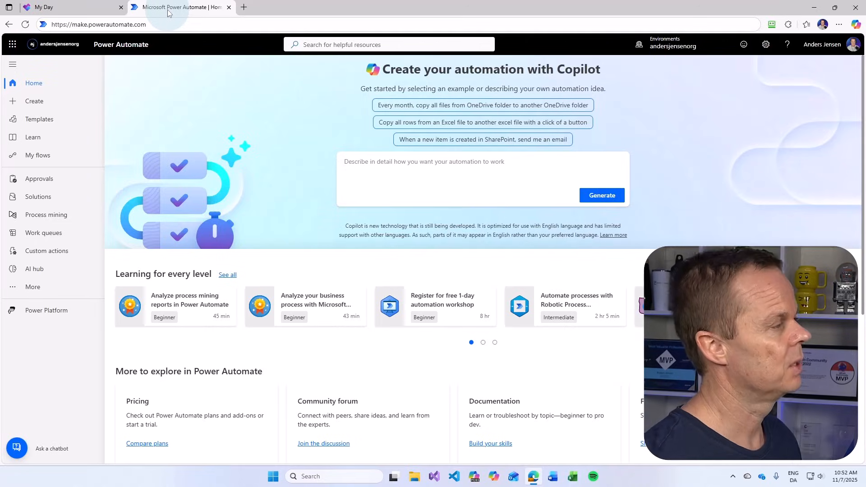
{"action": "left_click", "coordinate": [95, 5]}
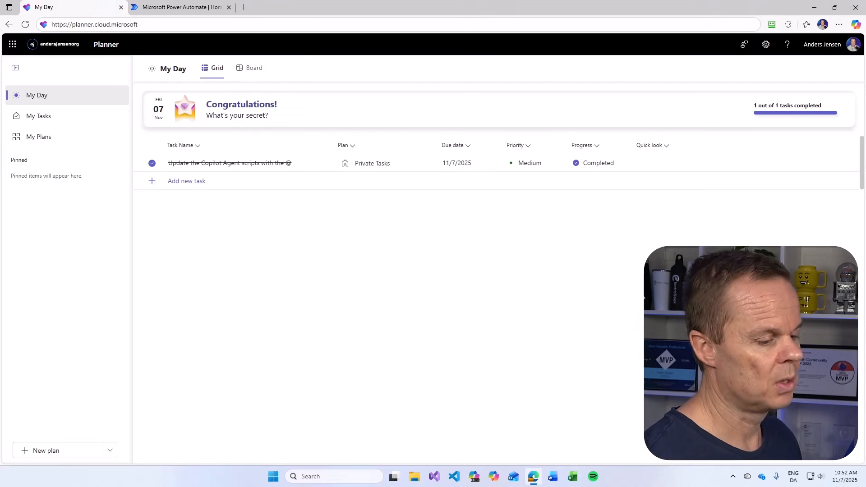
{"action": "left_click", "coordinate": [733, 477]}
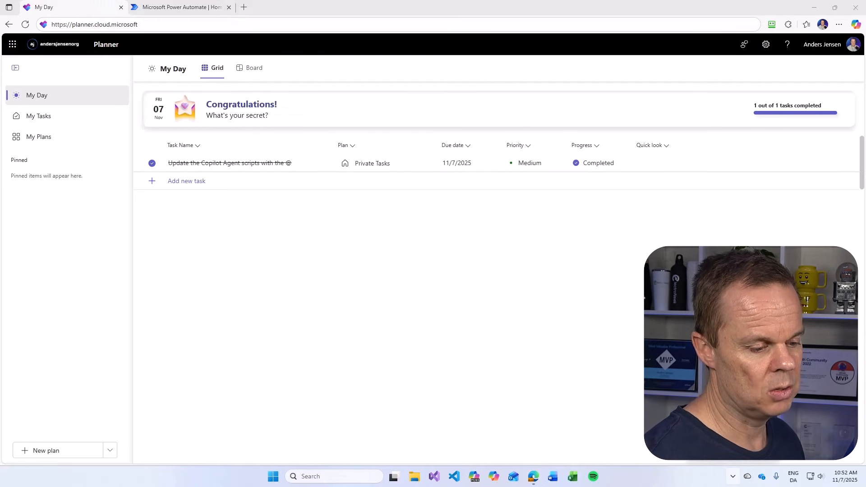
{"action": "left_click", "coordinate": [731, 434]}
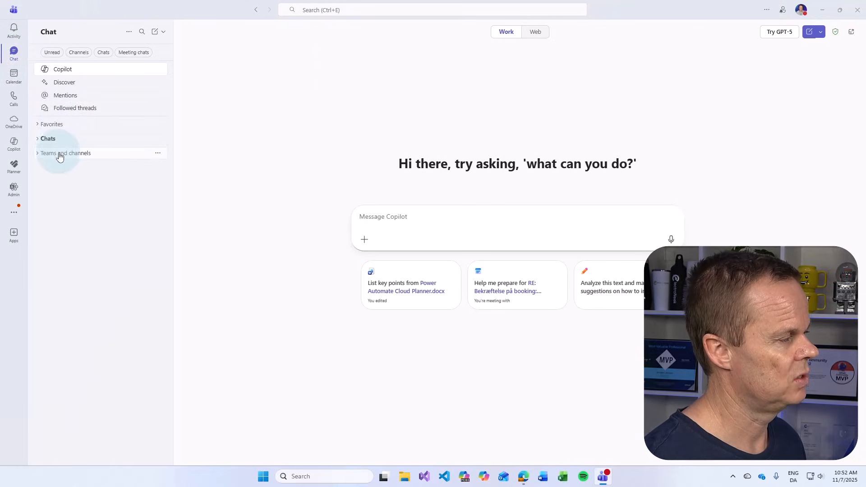
From the Your teams list, create team 'Issue Reporting Demo' with first channel 'Support Issues'
{"action": "left_click", "coordinate": [158, 156]}
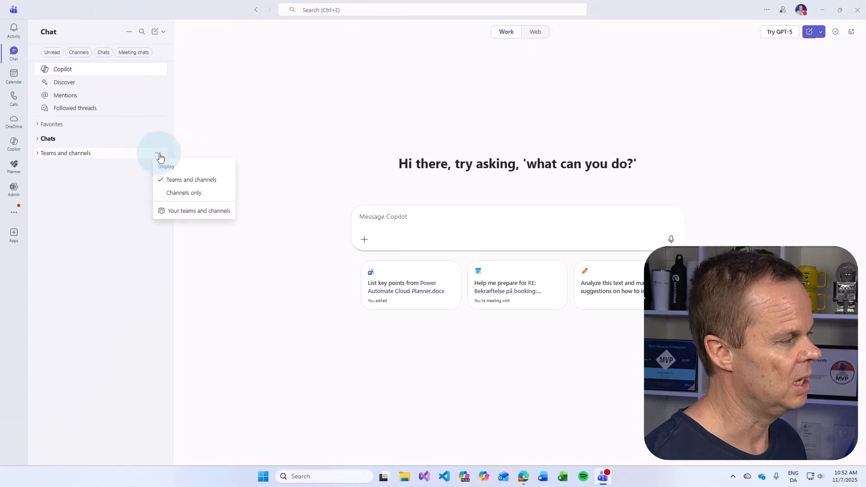
{"action": "left_click", "coordinate": [194, 211]}
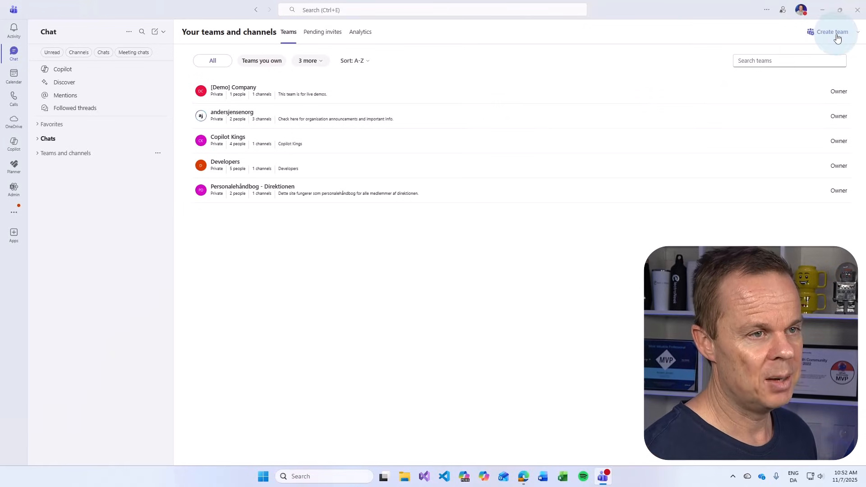
{"action": "left_click", "coordinate": [832, 32]}
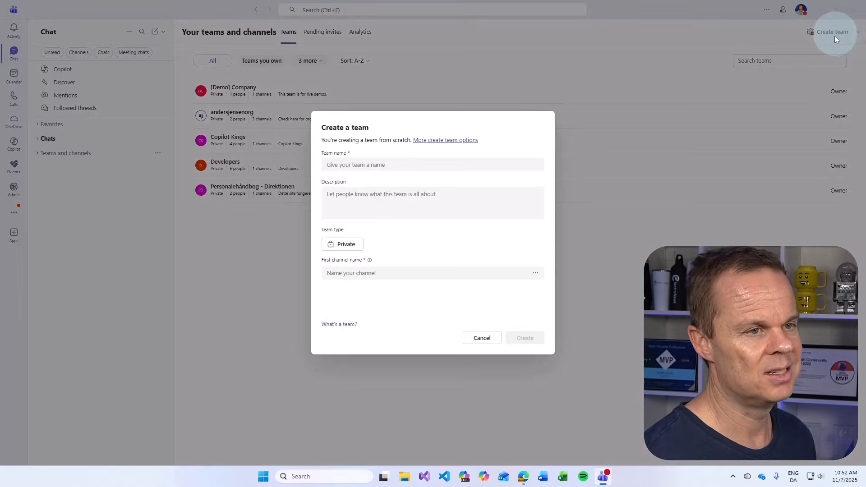
{"action": "left_click", "coordinate": [406, 165]}
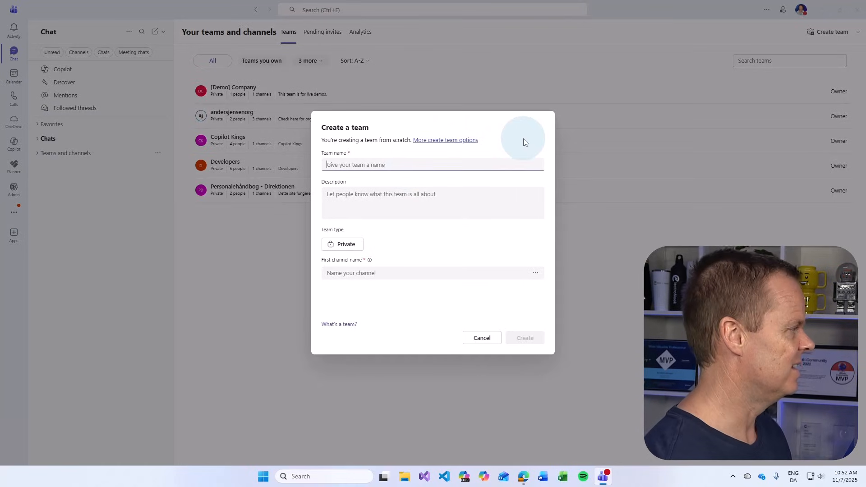
{"action": "type", "text": "["}
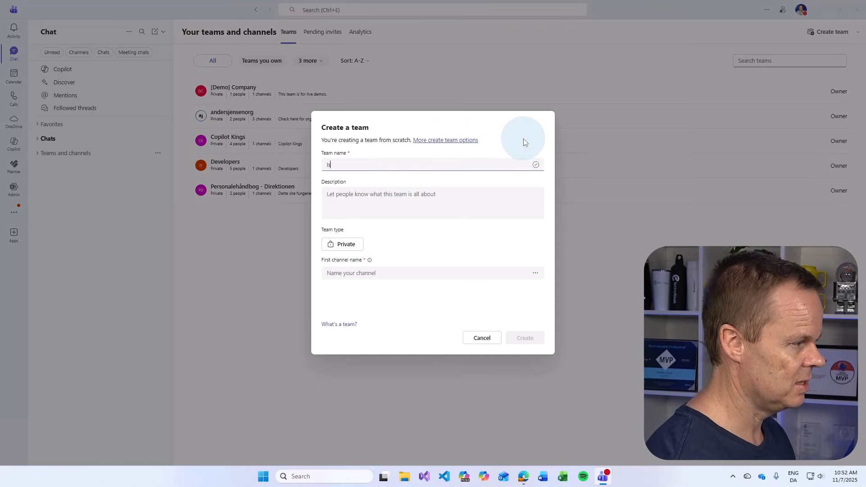
{"action": "type", "text": "ssue Repo"}
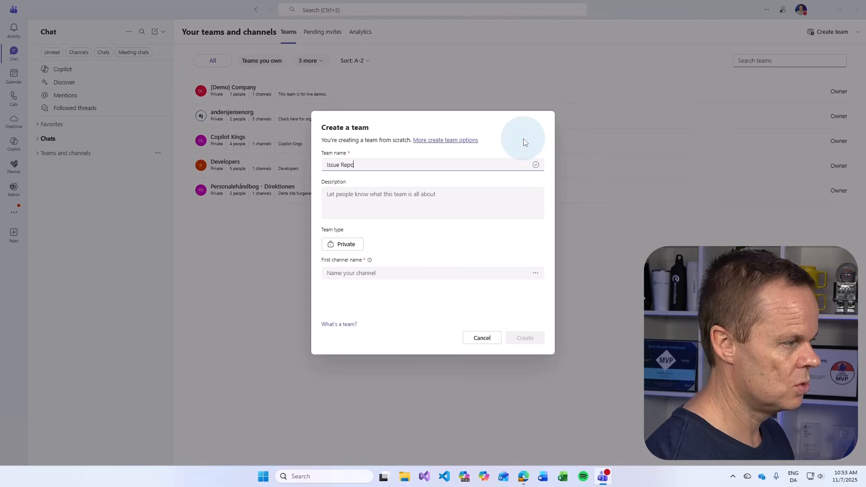
{"action": "type", "text": "rting Demo"}
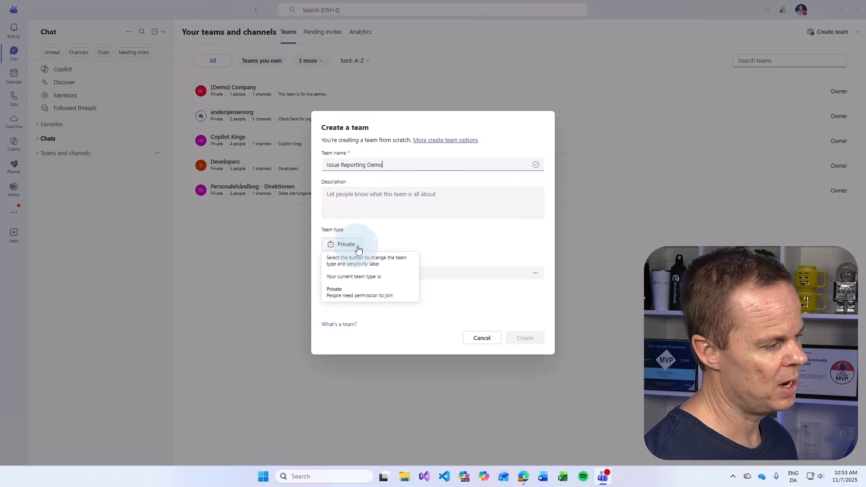
{"action": "left_click", "coordinate": [400, 272]}
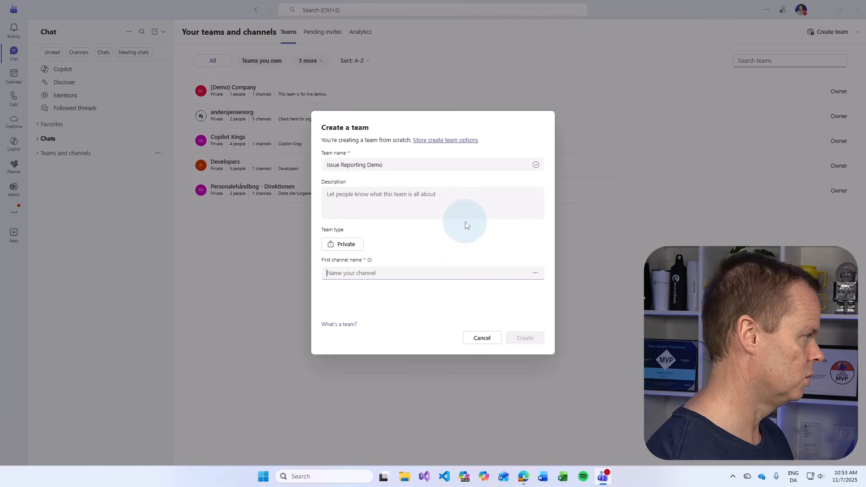
{"action": "type", "text": "Support "}
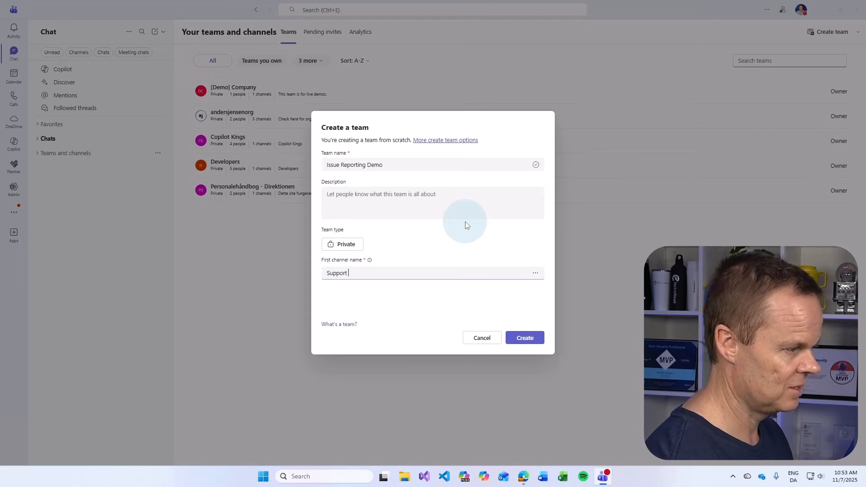
{"action": "type", "text": "Issues"}
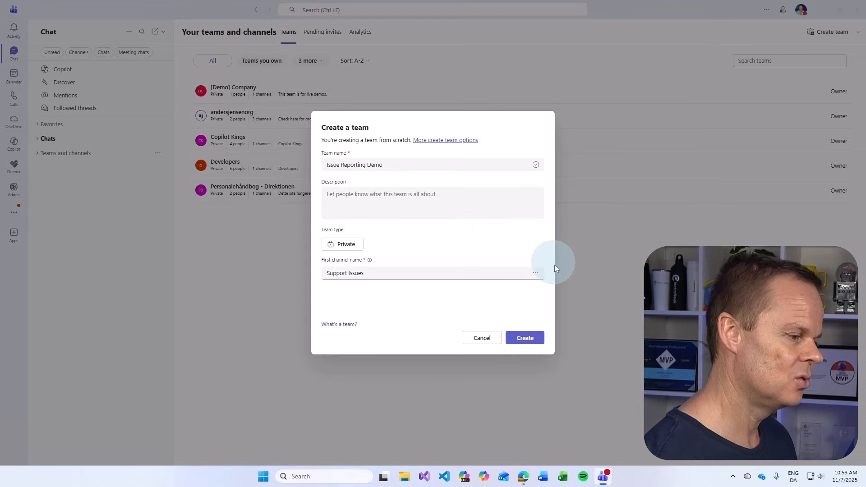
{"action": "left_click", "coordinate": [524, 338]}
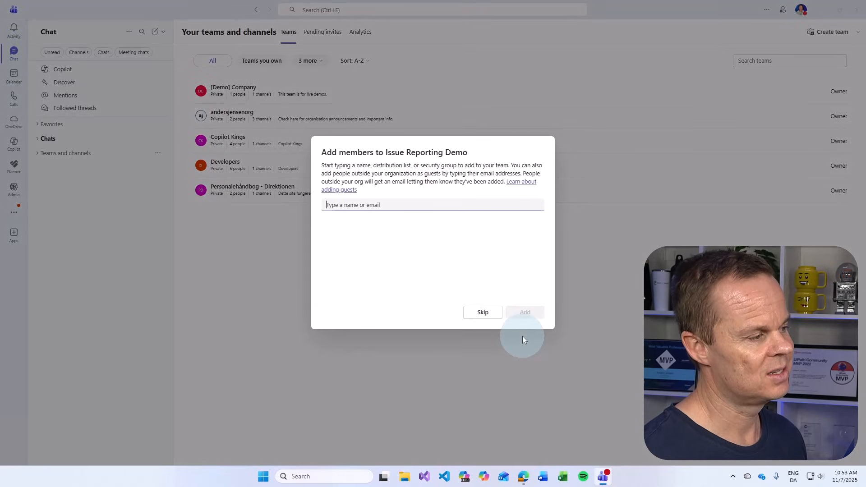
Skip the Add members prompt to land on the Support Issues Posts page
{"action": "left_click", "coordinate": [473, 313]}
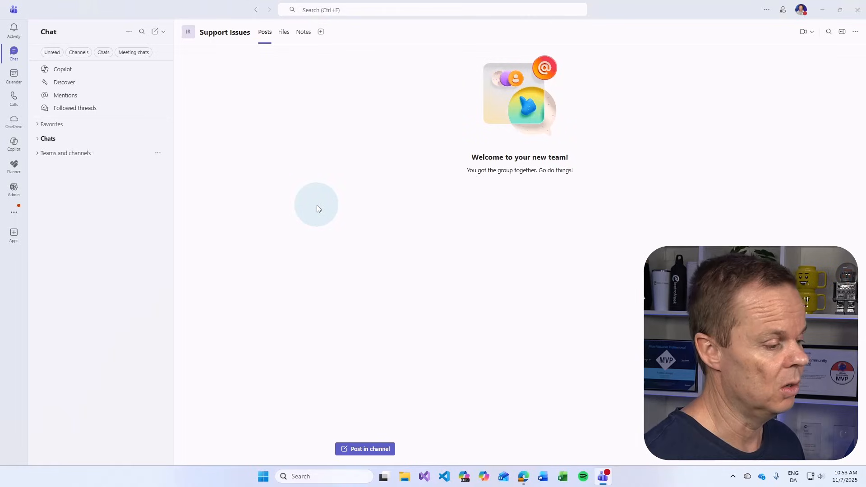
Minimize Teams and set up Basic plan 'IT Support - Issue Tracking' in the Issue Reporting Demo group
{"action": "left_click", "coordinate": [822, 14]}
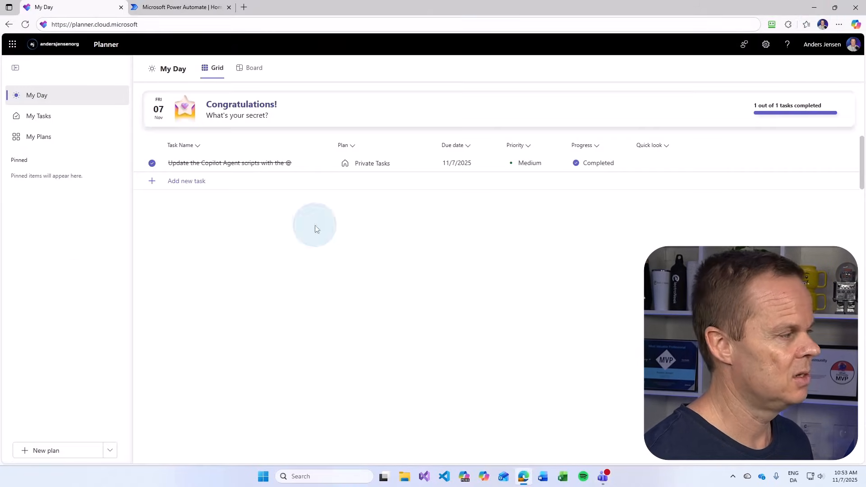
{"action": "left_click", "coordinate": [60, 453]}
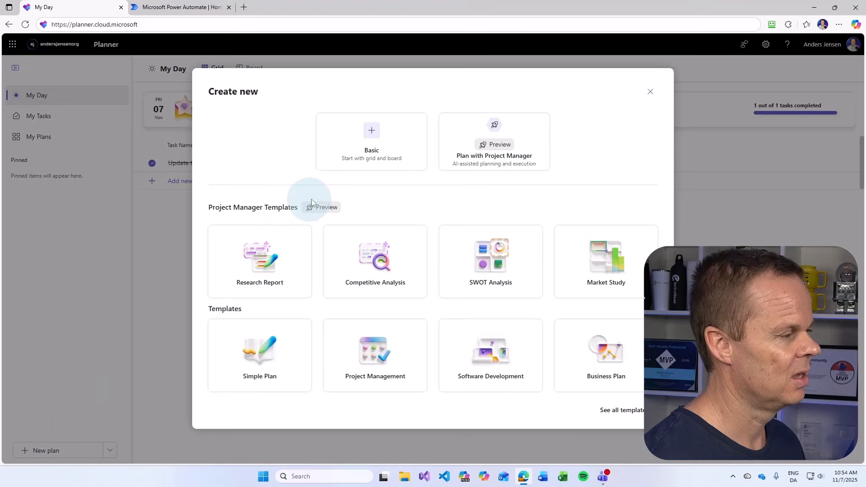
{"action": "left_click", "coordinate": [347, 156]}
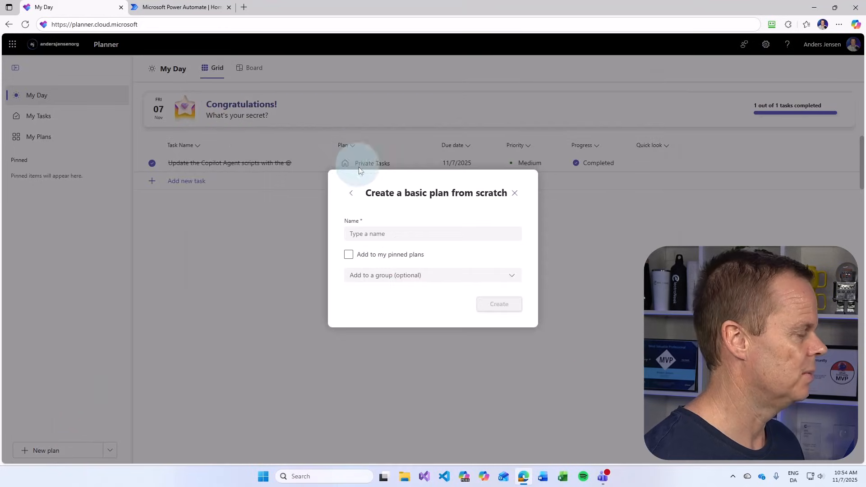
{"action": "left_click", "coordinate": [367, 235]}
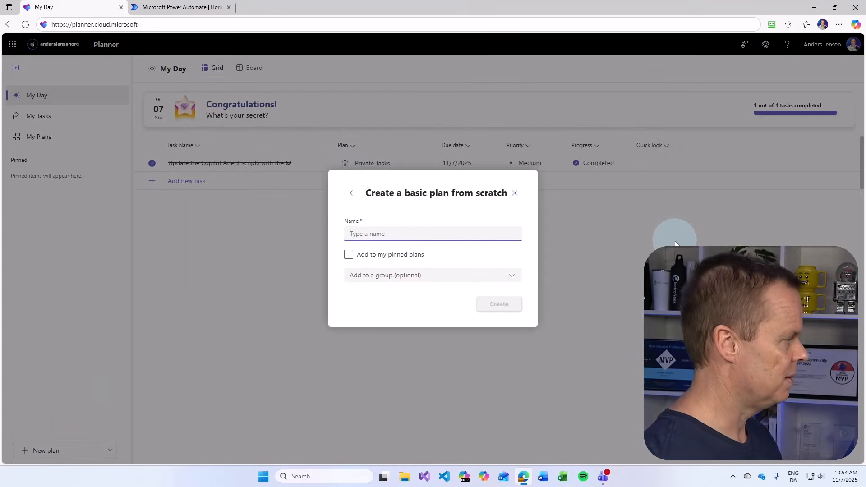
{"action": "type", "text": "IT Suppo"}
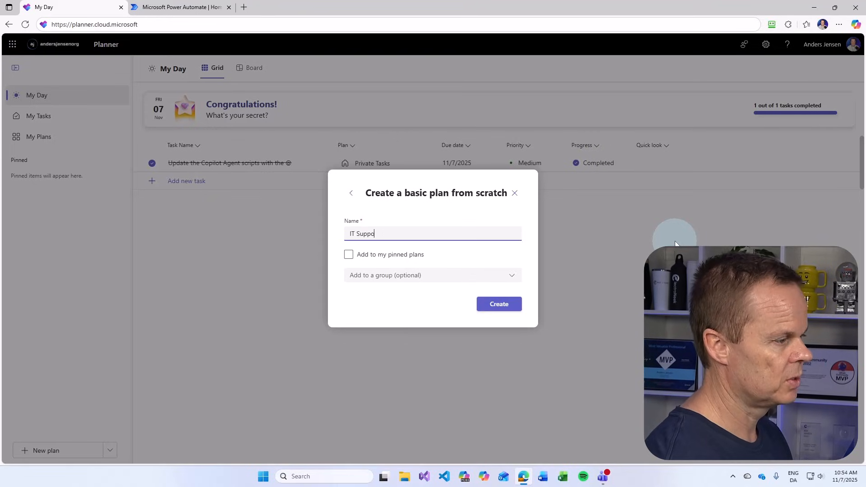
{"action": "type", "text": "rt - Is"}
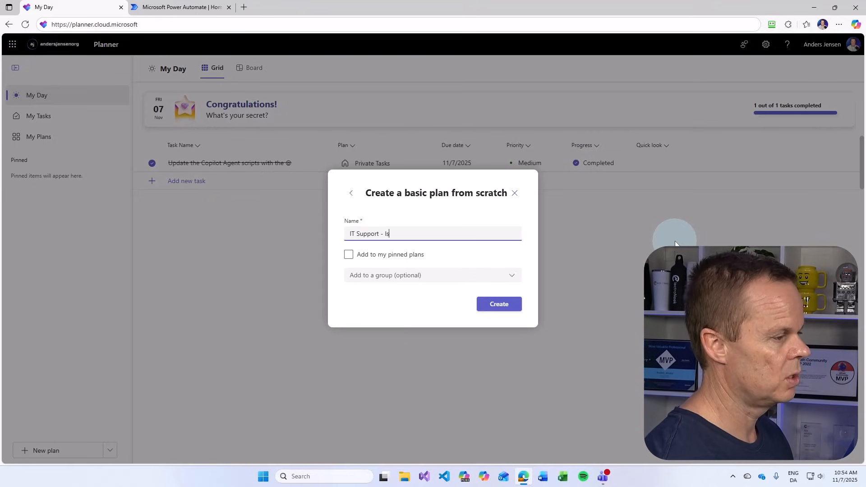
{"action": "type", "text": "sue Tracking"}
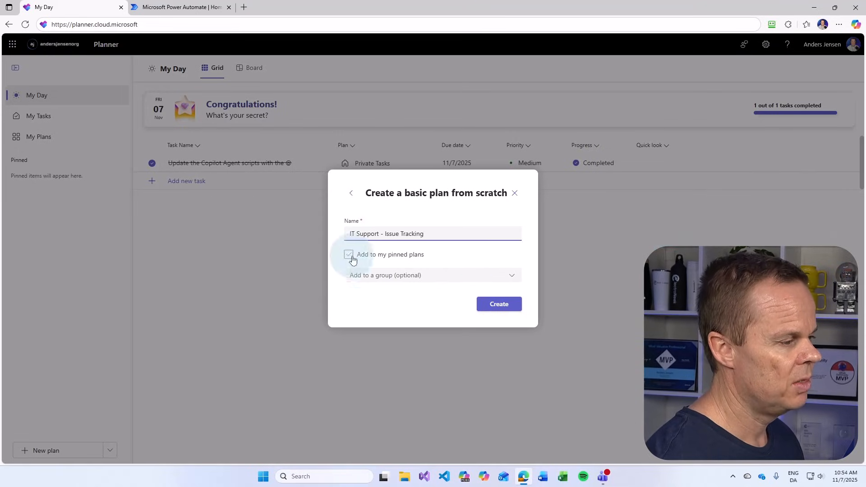
{"action": "left_click", "coordinate": [370, 276]}
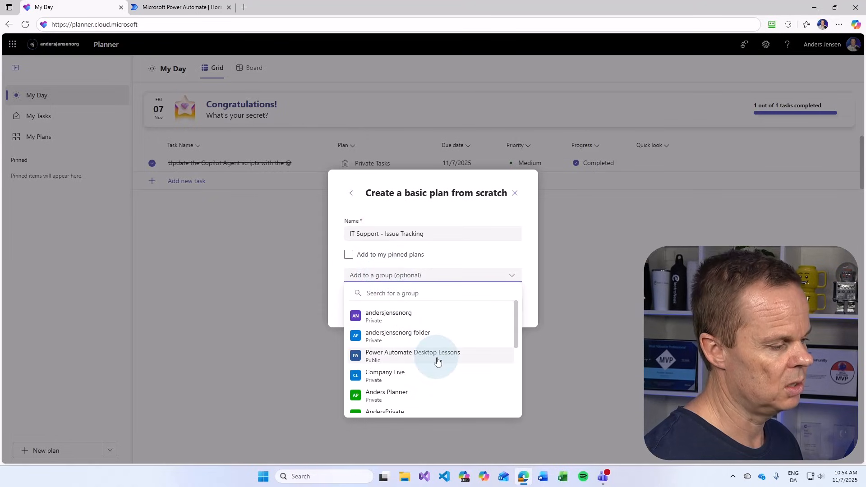
{"action": "scroll", "coordinate": [437, 361], "scroll_direction": "down", "scroll_amount": 5}
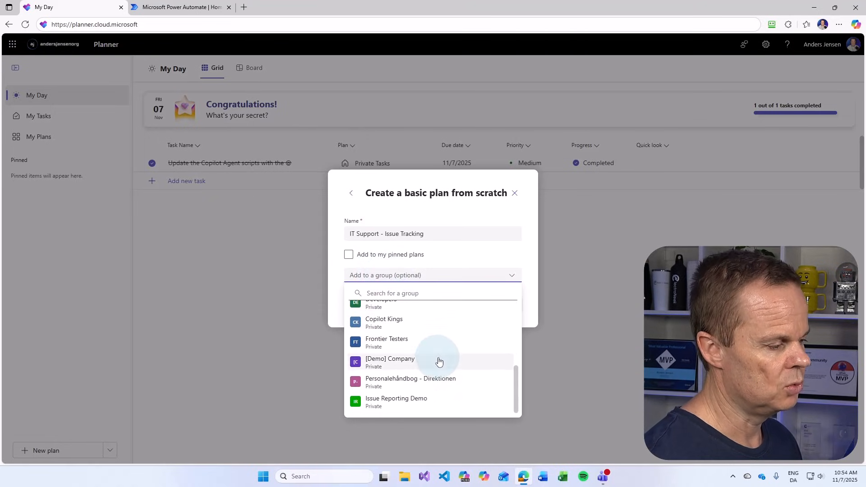
{"action": "left_click", "coordinate": [406, 399]}
Create the plan and rename its To do bucket to 'New issues'
{"action": "left_click", "coordinate": [501, 305]}
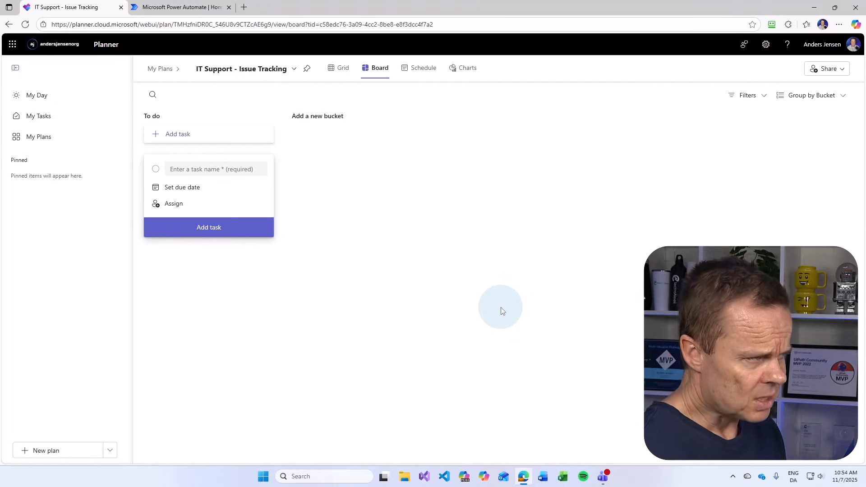
{"action": "left_click", "coordinate": [269, 116]}
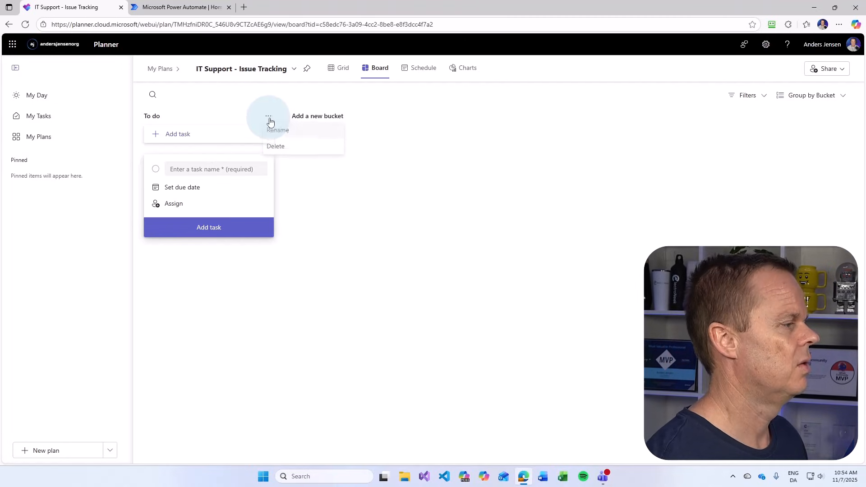
{"action": "left_click", "coordinate": [277, 132]}
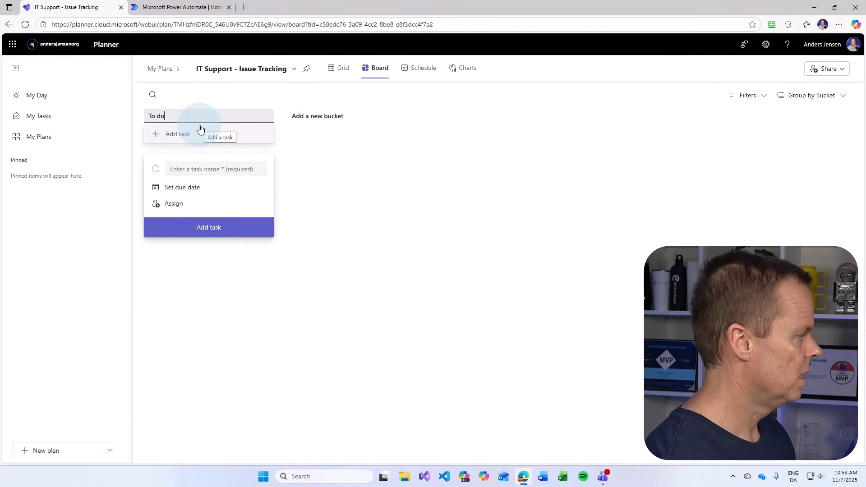
{"action": "key", "text": "BackSpace"}
{"action": "key", "text": "BackSpace"}
{"action": "key", "text": "BackSpace"}
{"action": "key", "text": "BackSpace"}
{"action": "key", "text": "BackSpace"}
{"action": "type", "text": "New issues"}
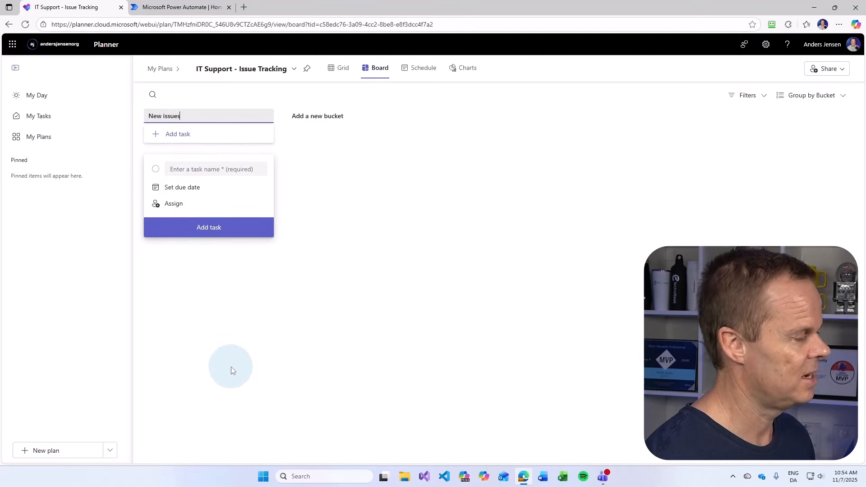
Add two more buckets named 'In progress' and 'Closed'
{"action": "left_click", "coordinate": [300, 116]}
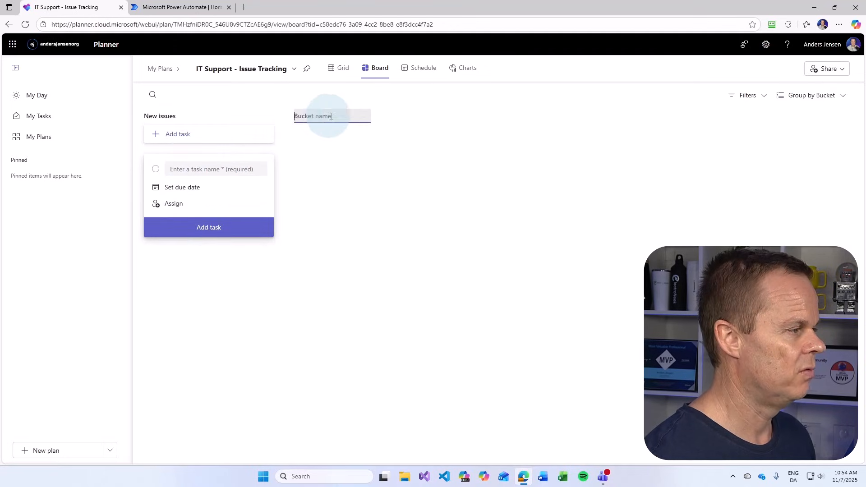
{"action": "type", "text": "In progress"}
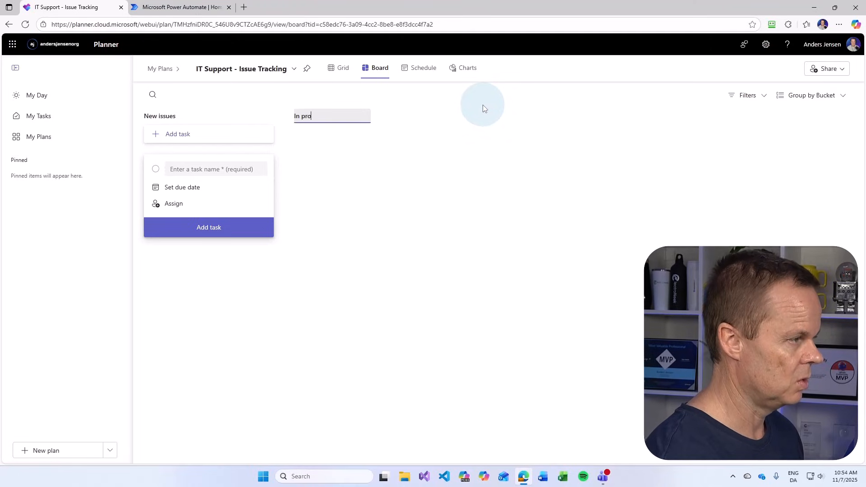
{"action": "left_click", "coordinate": [446, 140]}
{"action": "left_click", "coordinate": [451, 116]}
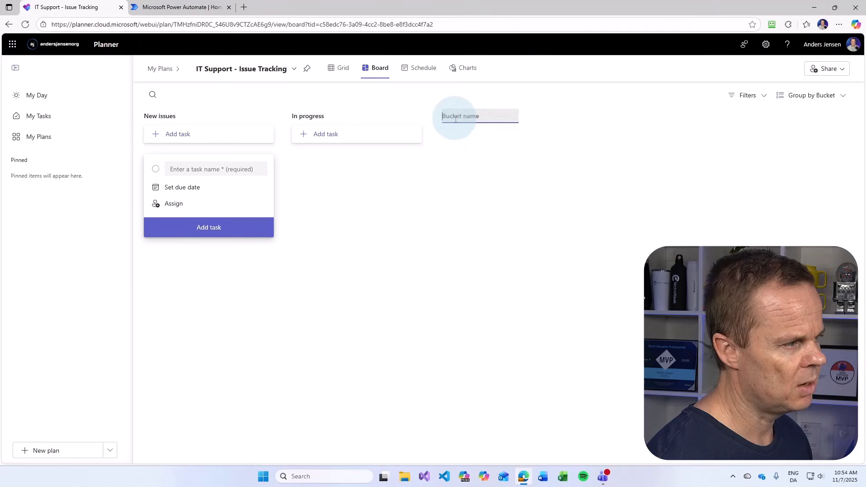
{"action": "type", "text": "D"}
{"action": "key", "text": "BackSpace"}
{"action": "type", "text": "Closed"}
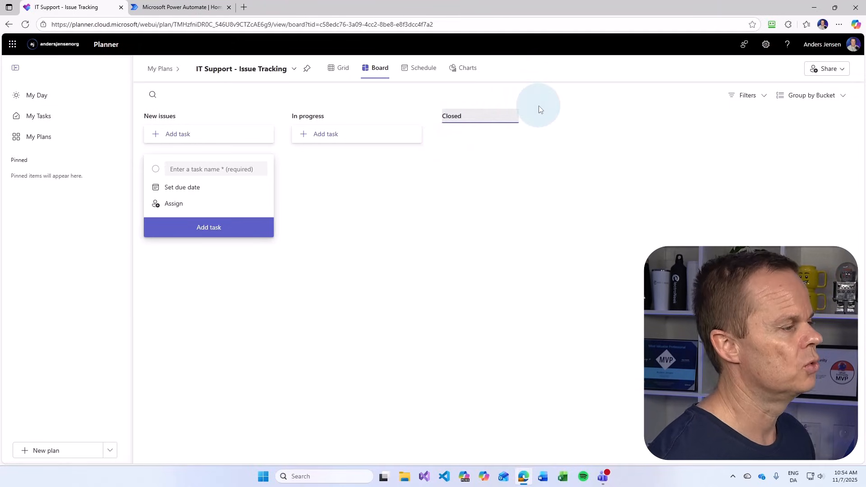
{"action": "left_click", "coordinate": [459, 270]}
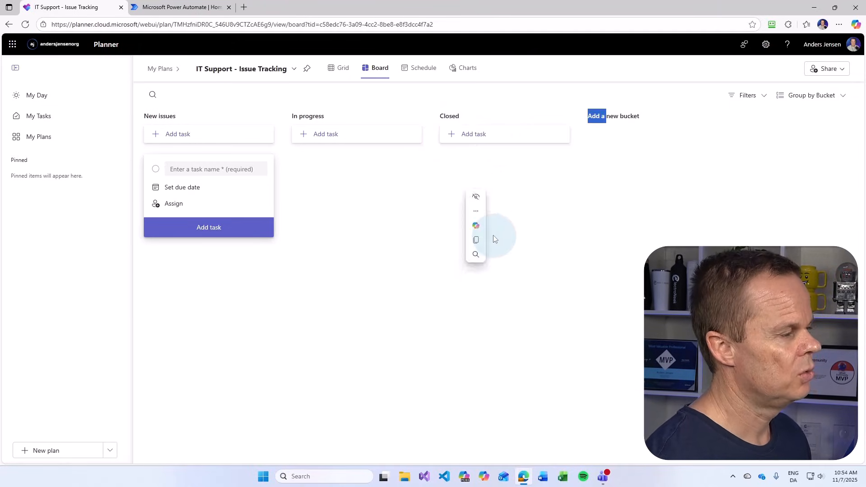
{"action": "left_click", "coordinate": [482, 95]}
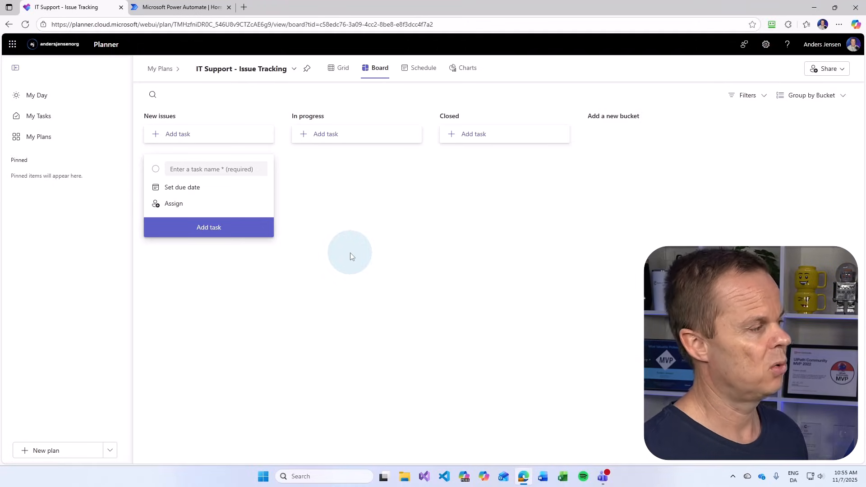
In a new browser tab, go to Microsoft Forms and start a new blank form
{"action": "left_click", "coordinate": [245, 8]}
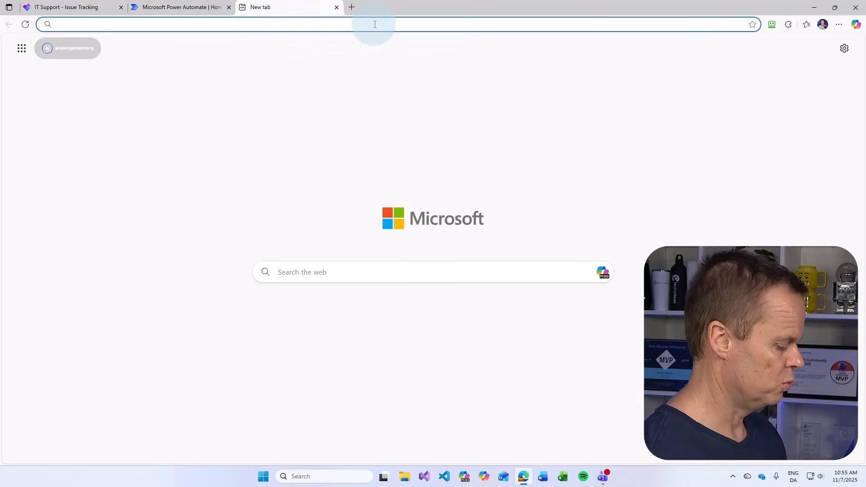
{"action": "type", "text": "forms."}
{"action": "key", "text": "Return"}
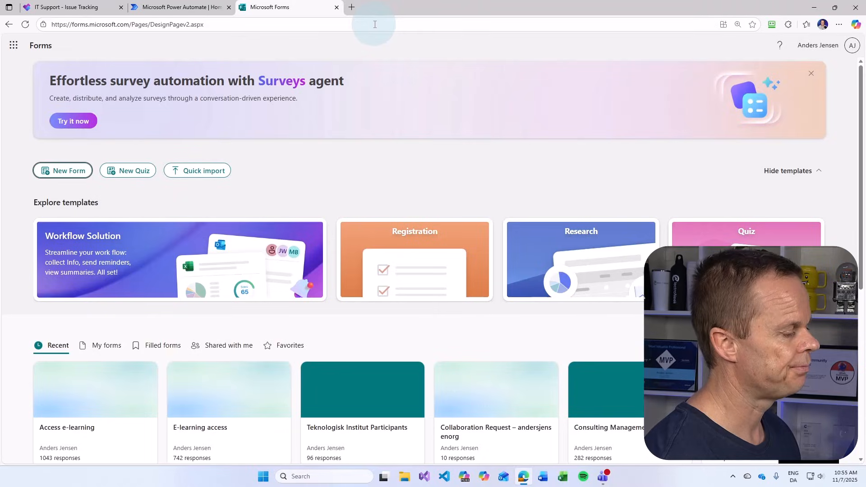
{"action": "left_click", "coordinate": [76, 173]}
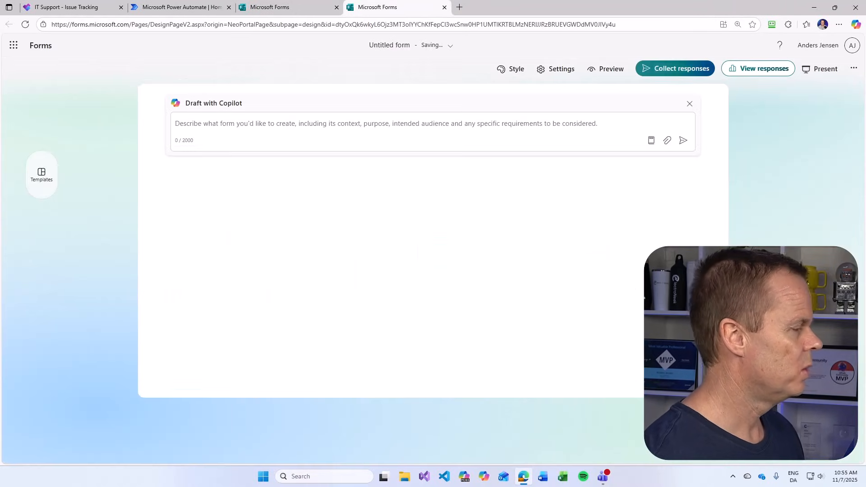
Close Copilot, title the form 'Report an issue', and add a text question
{"action": "left_click", "coordinate": [690, 105]}
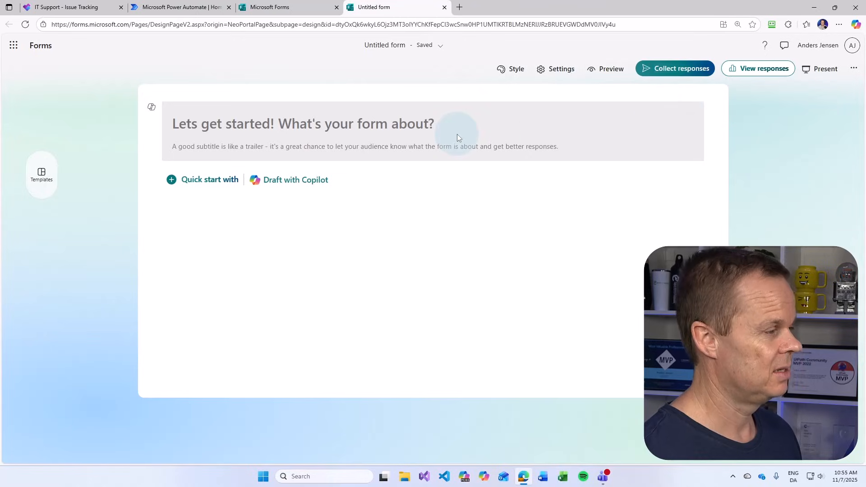
{"action": "left_click", "coordinate": [328, 123]}
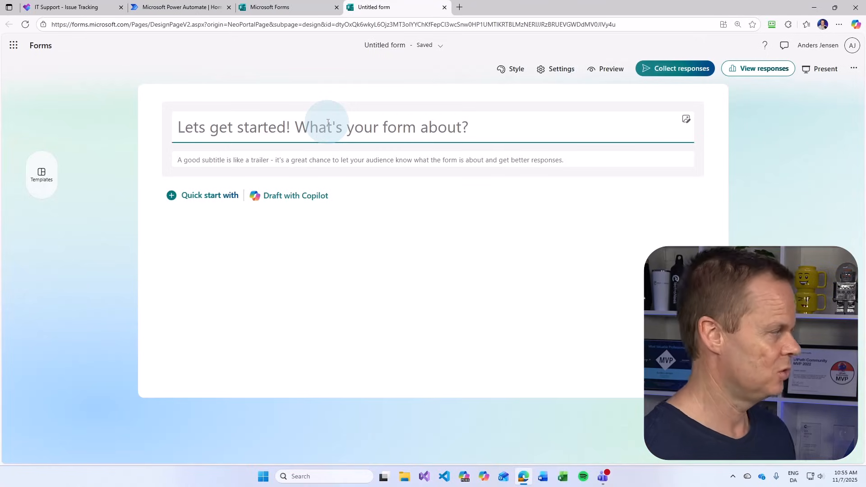
{"action": "type", "text": "Report an issue"}
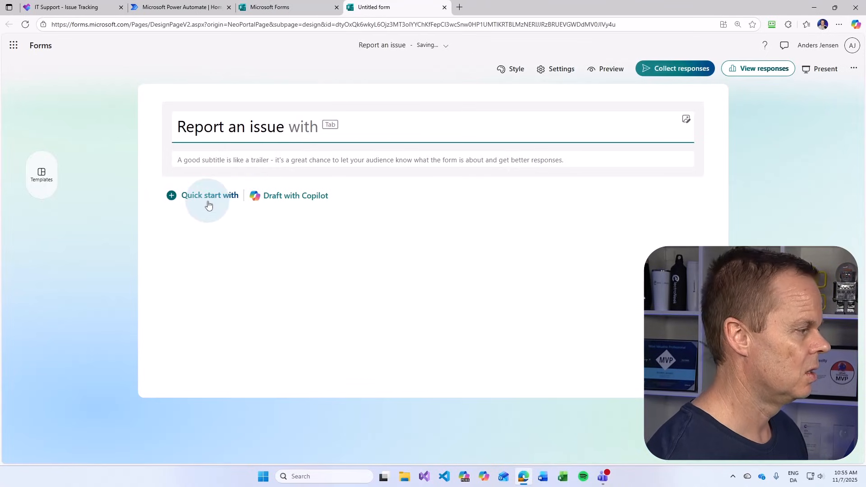
{"action": "left_click", "coordinate": [208, 206]}
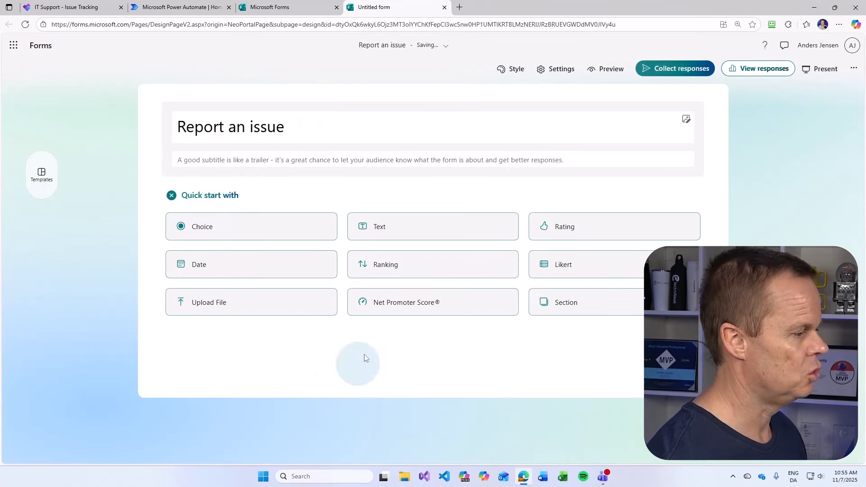
{"action": "left_click", "coordinate": [381, 234]}
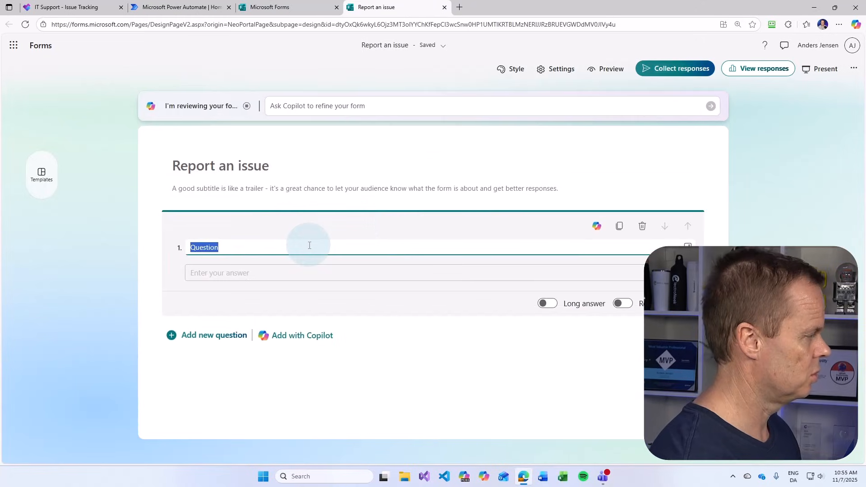
Name question 1 'Issue Title', make it required, and restrict its length to at least 5 characters
{"action": "type", "text": "Issue Title"}
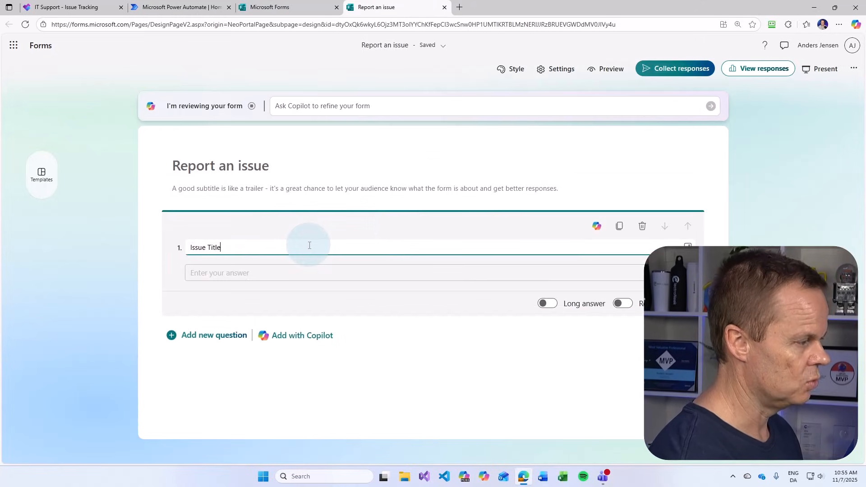
{"action": "left_click", "coordinate": [621, 303]}
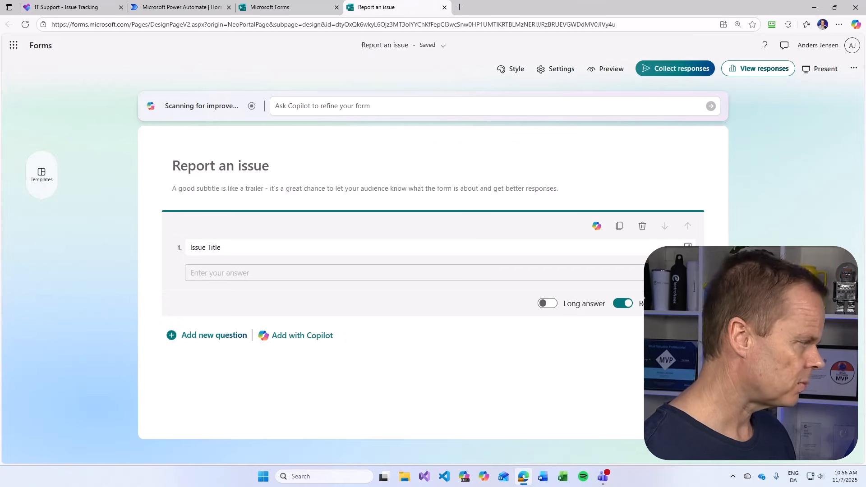
{"action": "left_click", "coordinate": [708, 344]}
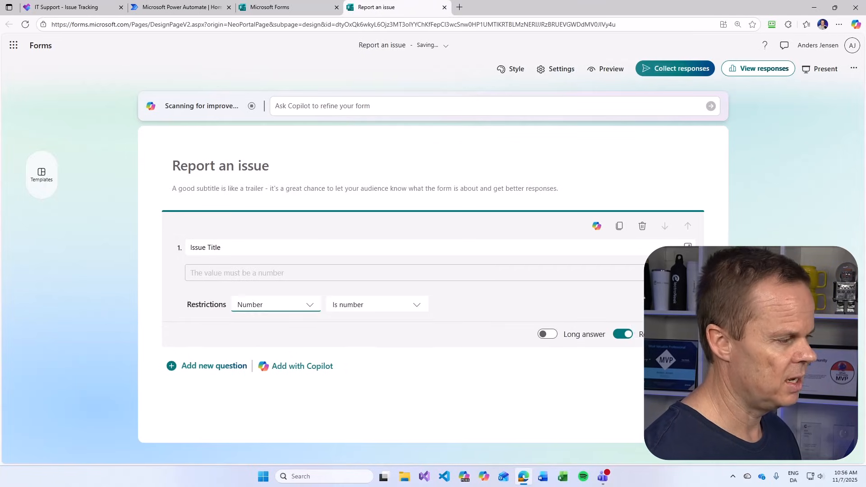
{"action": "left_click", "coordinate": [305, 306]}
{"action": "left_click", "coordinate": [270, 360]}
{"action": "left_click", "coordinate": [459, 306]}
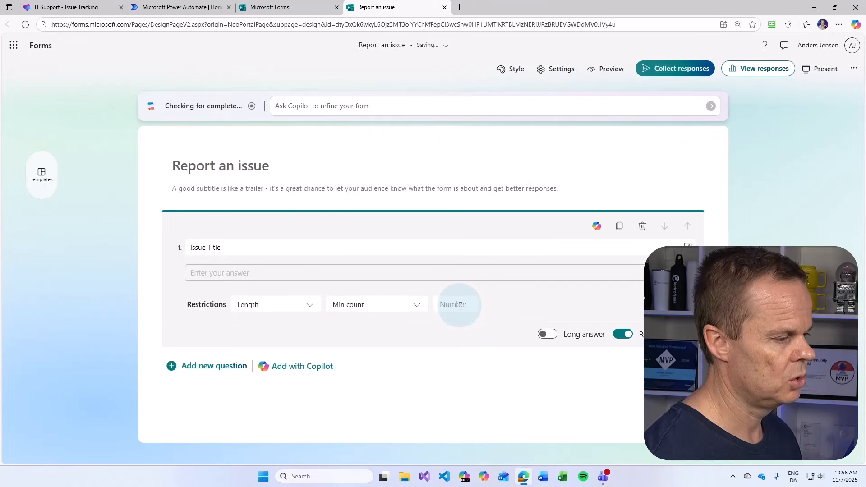
{"action": "type", "text": "5"}
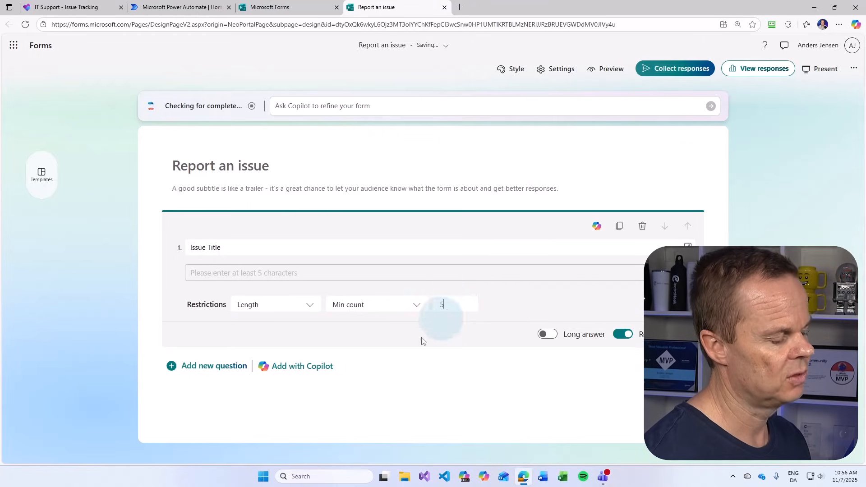
{"action": "left_click", "coordinate": [221, 364]}
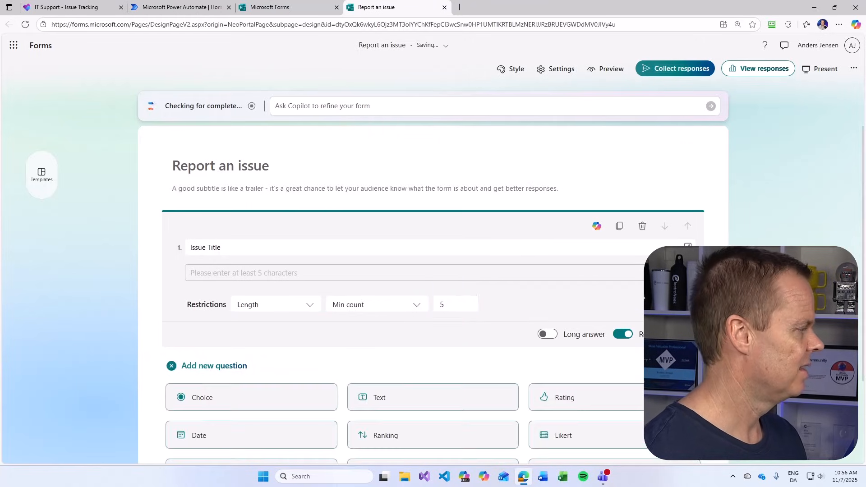
Add text question 2 'Issue description' with Long answer turned on
{"action": "left_click", "coordinate": [385, 401]}
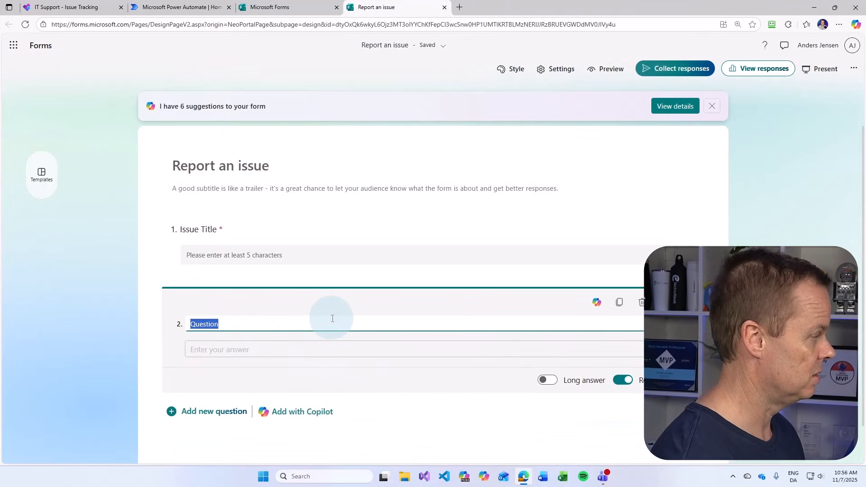
{"action": "type", "text": "Issue d"}
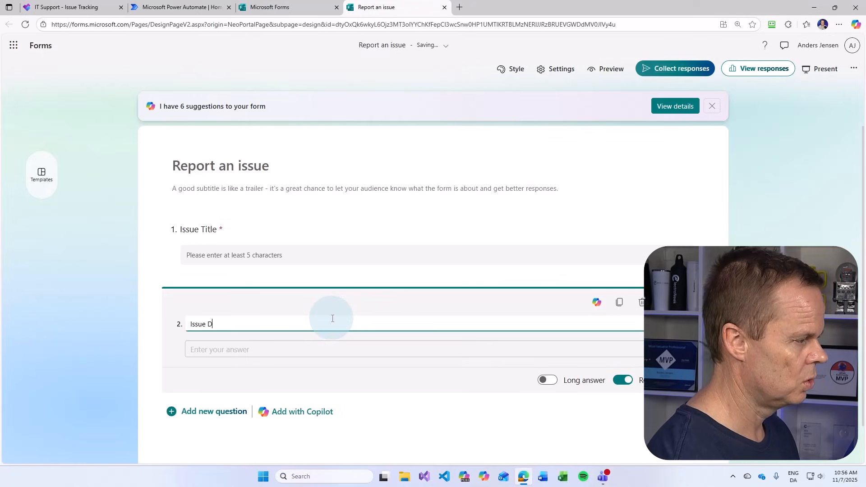
{"action": "type", "text": "escription"}
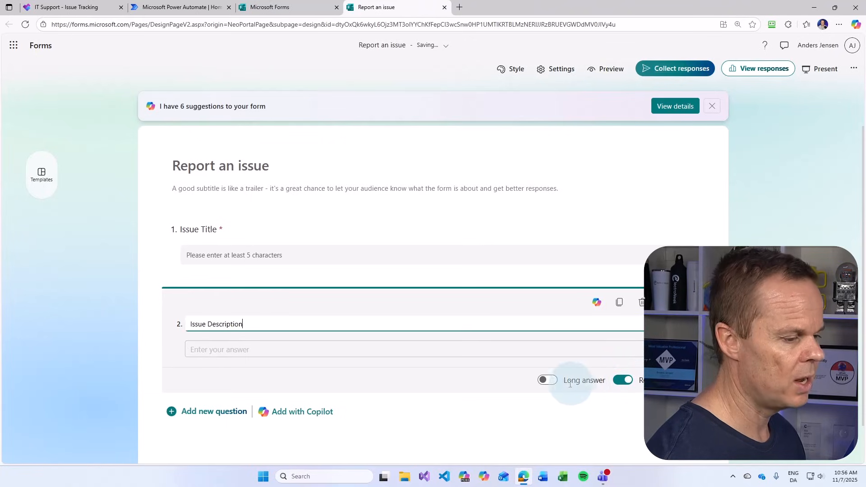
{"action": "left_click", "coordinate": [545, 381]}
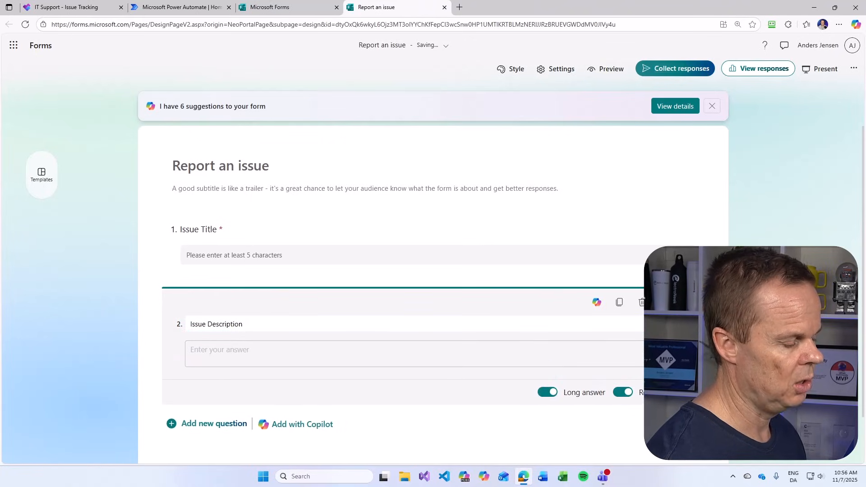
{"action": "scroll", "coordinate": [204, 358], "scroll_direction": "down", "scroll_amount": 2}
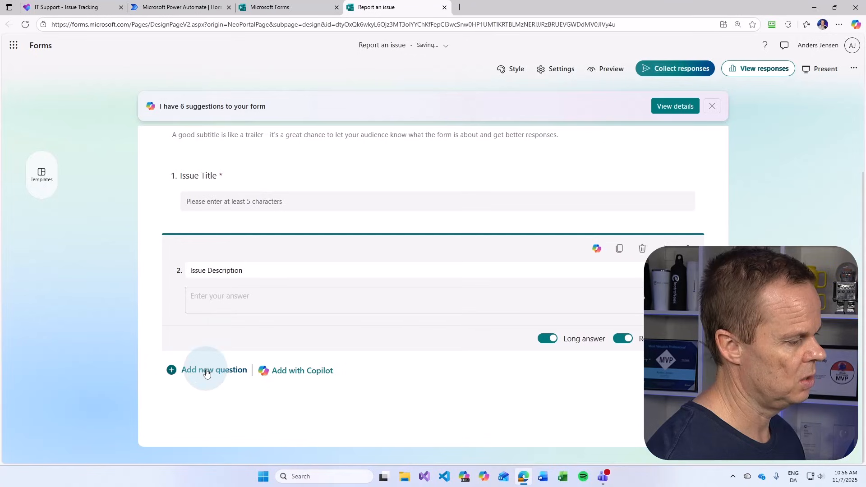
{"action": "left_click", "coordinate": [206, 373]}
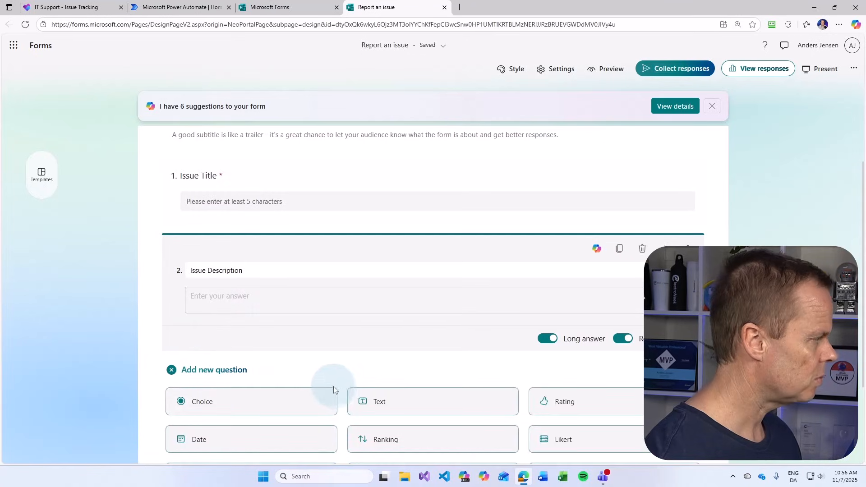
Add choice question 3 'Category' and switch it to a drop-down list
{"action": "left_click", "coordinate": [257, 405]}
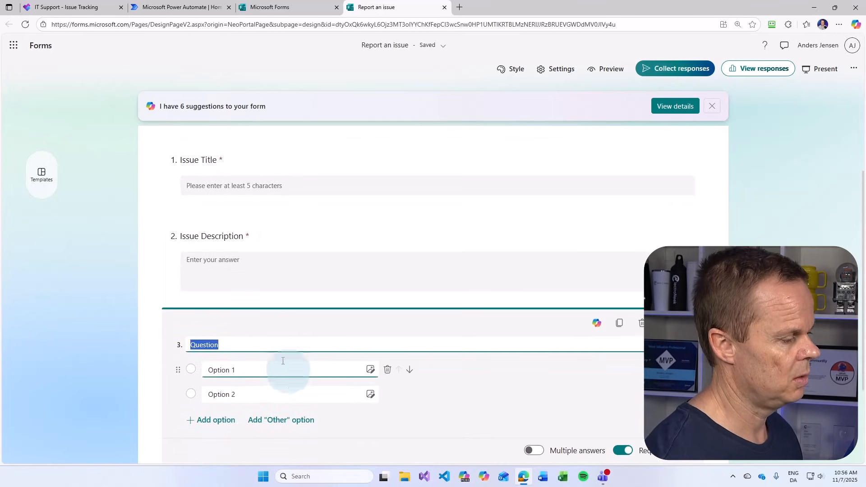
{"action": "type", "text": "Cate"}
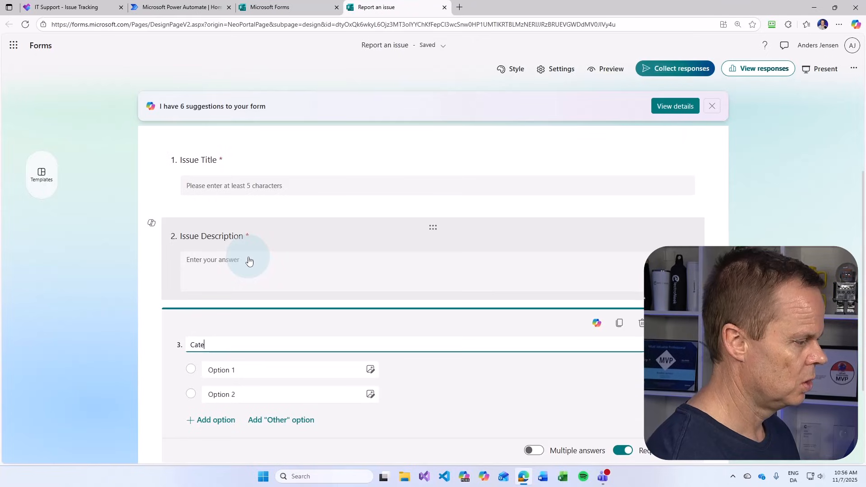
{"action": "type", "text": "gory"}
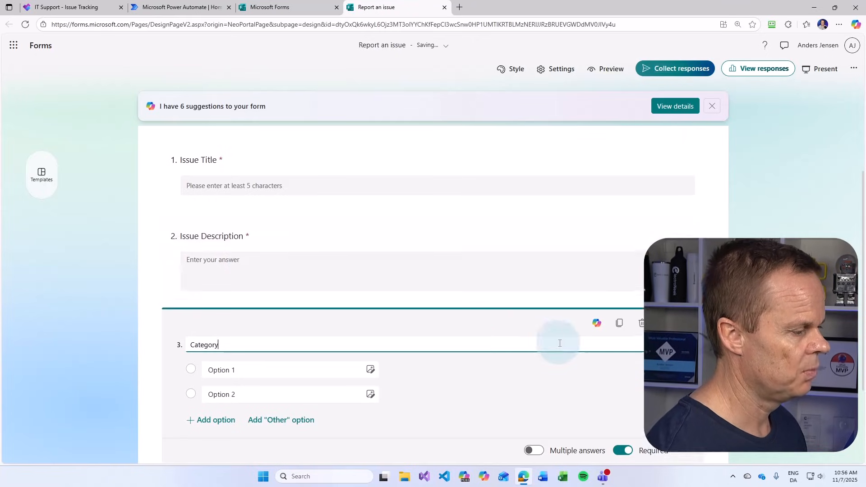
{"action": "scroll", "coordinate": [212, 298], "scroll_direction": "down", "scroll_amount": 1}
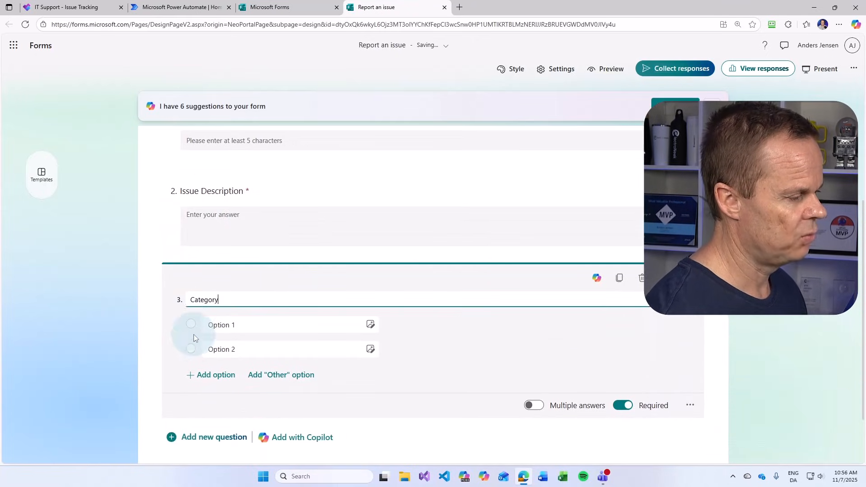
{"action": "left_click", "coordinate": [692, 407]}
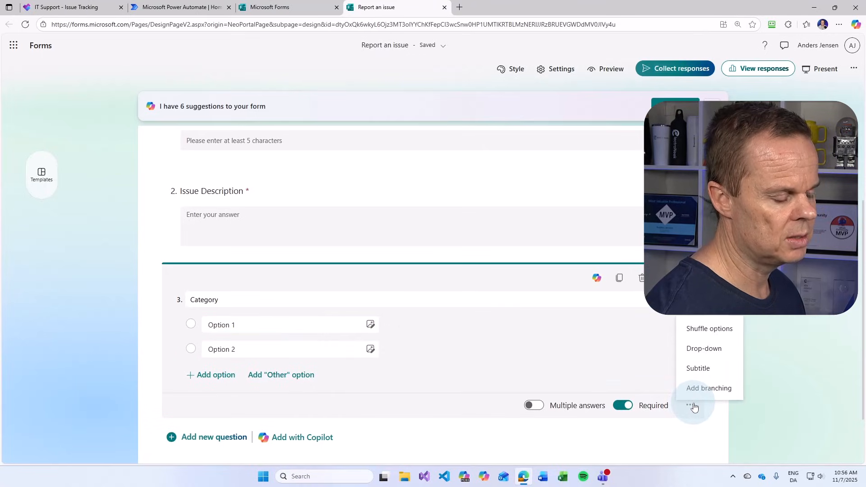
{"action": "left_click", "coordinate": [702, 350]}
Fill the Category options Hardware, Software, Network and Access rights, plus an Other choice
{"action": "left_click", "coordinate": [222, 350]}
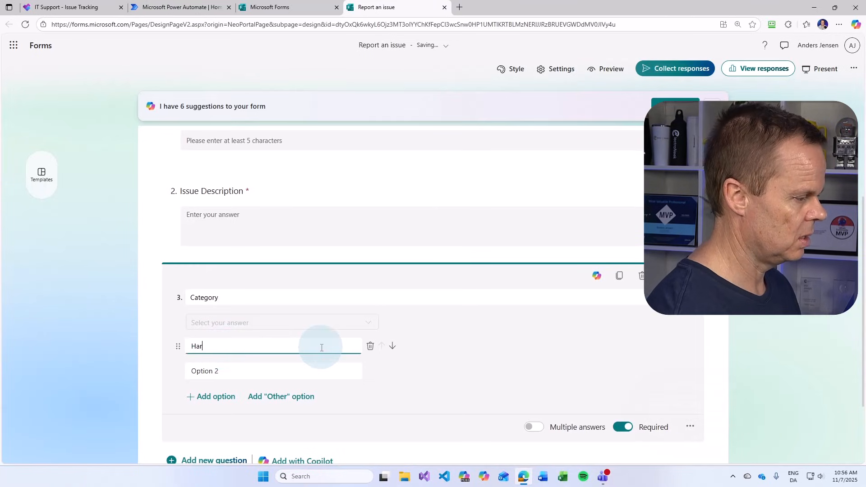
{"action": "left_click", "coordinate": [265, 367]}
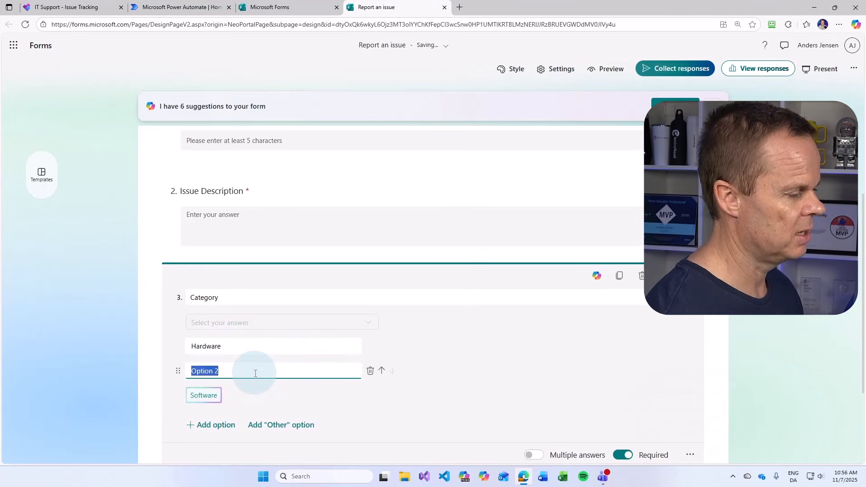
{"action": "type", "text": "Software"}
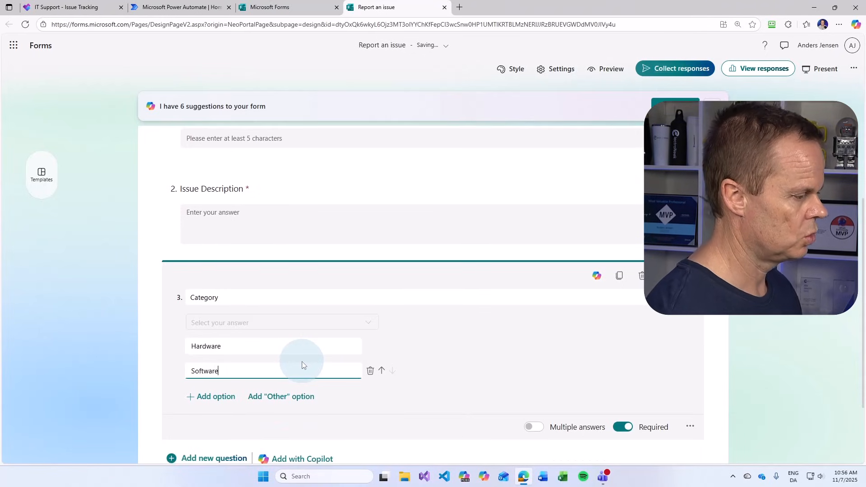
{"action": "left_click", "coordinate": [231, 396]}
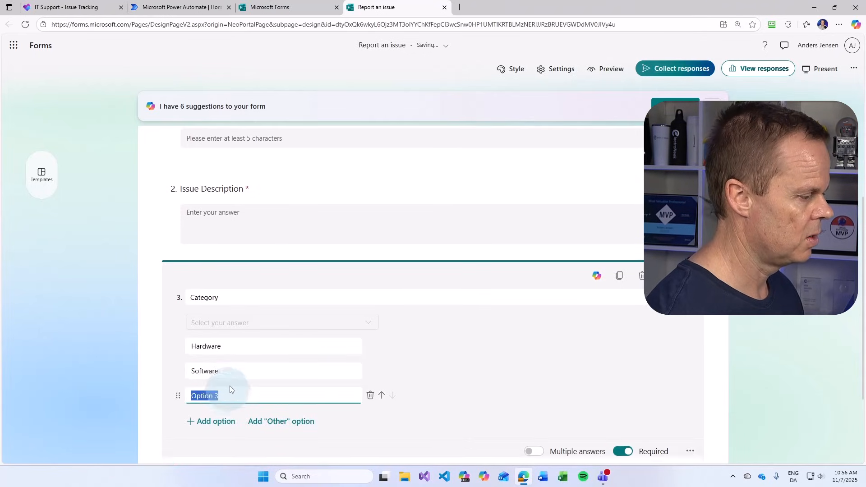
{"action": "scroll", "coordinate": [229, 386], "scroll_direction": "down", "scroll_amount": 2}
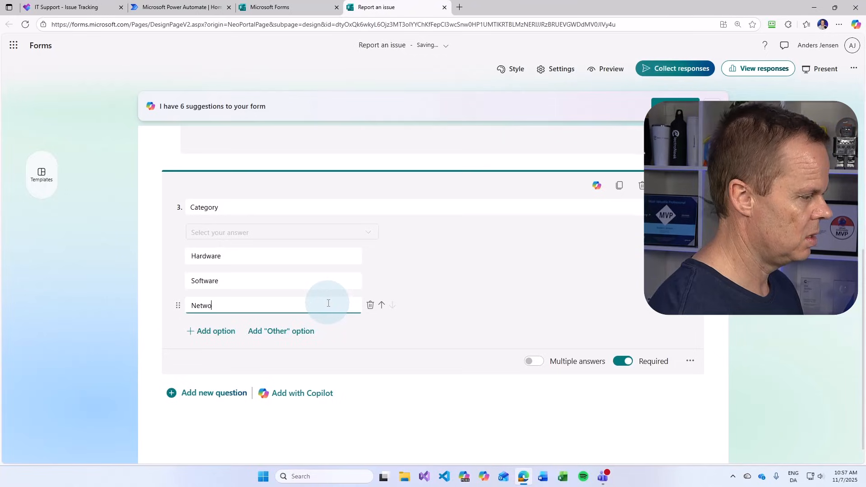
{"action": "type", "text": "Network"}
{"action": "left_click", "coordinate": [219, 330]}
{"action": "type", "text": "A"}
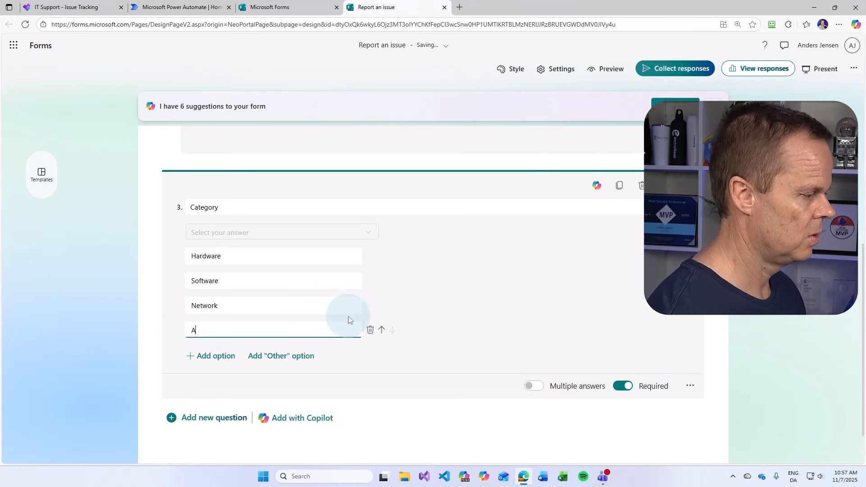
{"action": "type", "text": "ccess rights"}
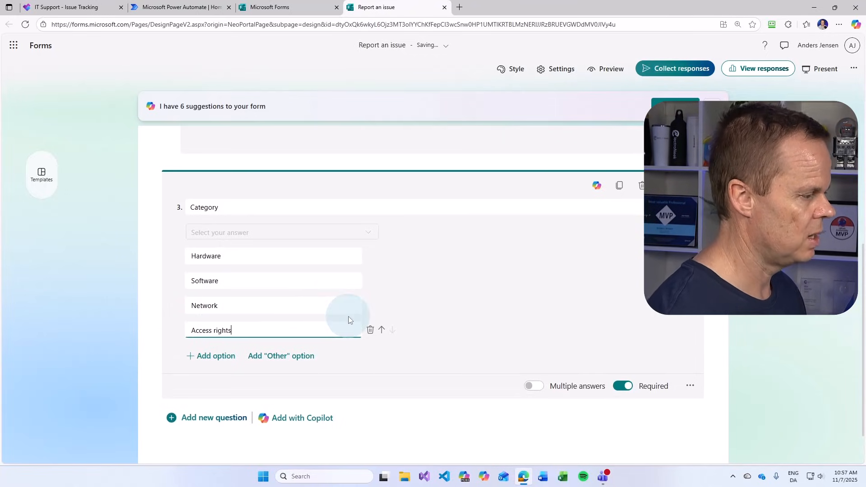
{"action": "left_click", "coordinate": [284, 361]}
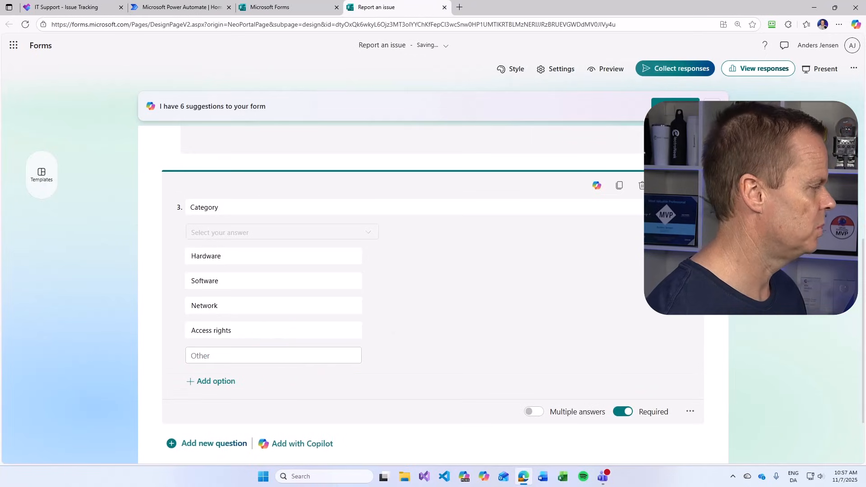
{"action": "scroll", "coordinate": [377, 394], "scroll_direction": "down", "scroll_amount": 2}
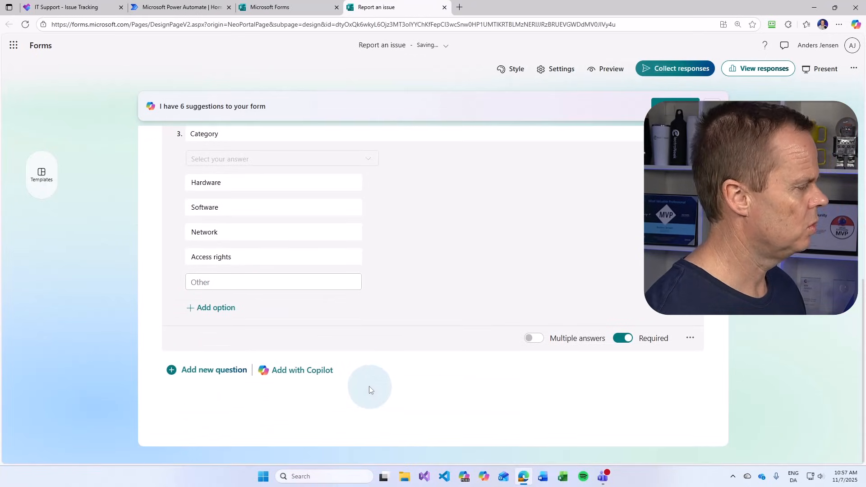
{"action": "left_click", "coordinate": [201, 381]}
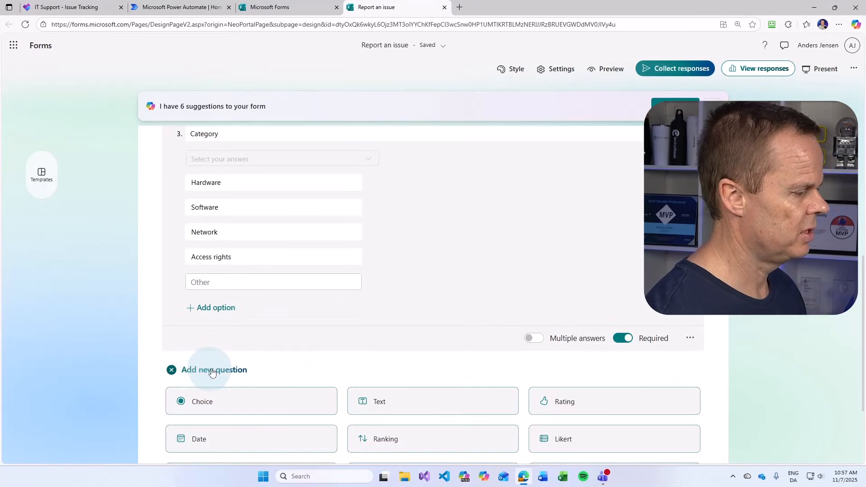
Add choice question 4 'Prority' with options Low, Medium and Important
{"action": "left_click", "coordinate": [267, 409]}
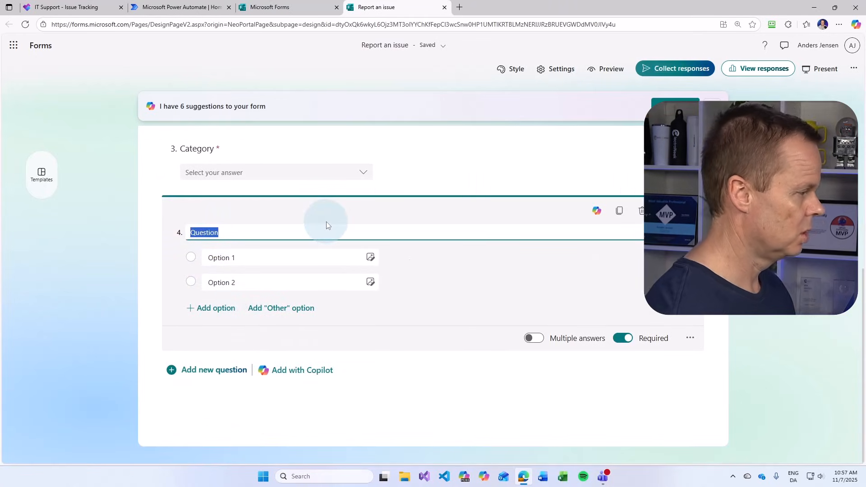
{"action": "type", "text": "Prority"}
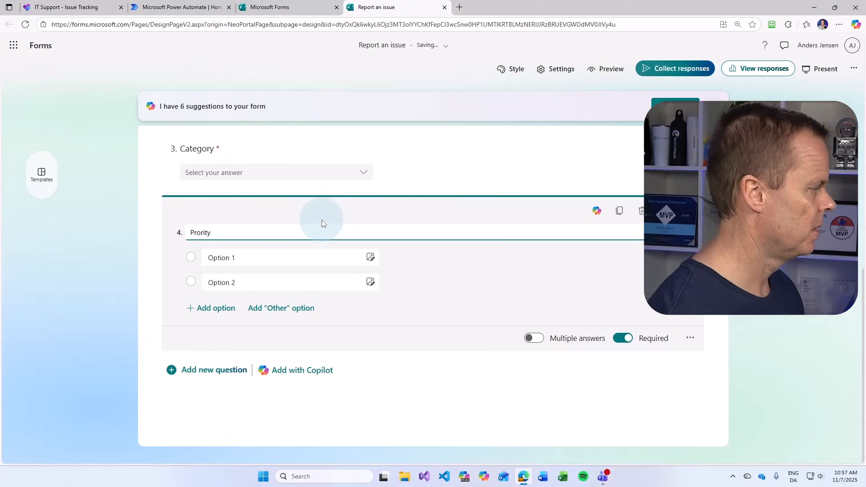
{"action": "left_click", "coordinate": [240, 253]}
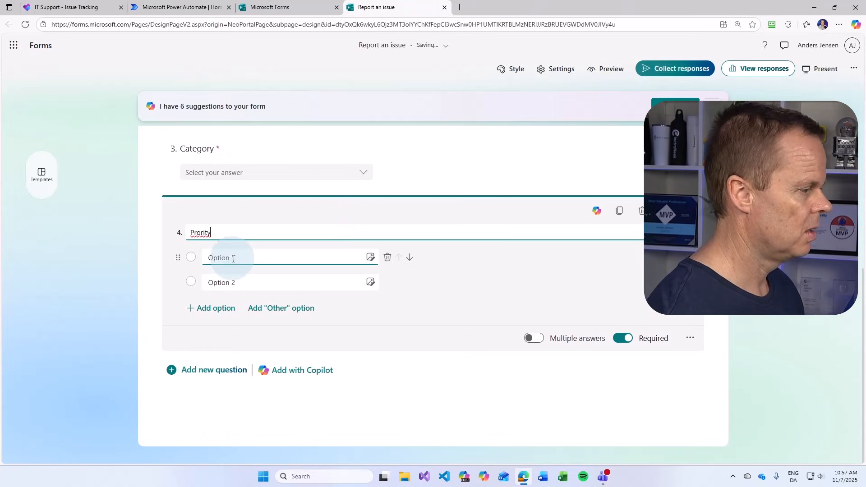
{"action": "left_click", "coordinate": [251, 282]}
{"action": "type", "text": "Me"}
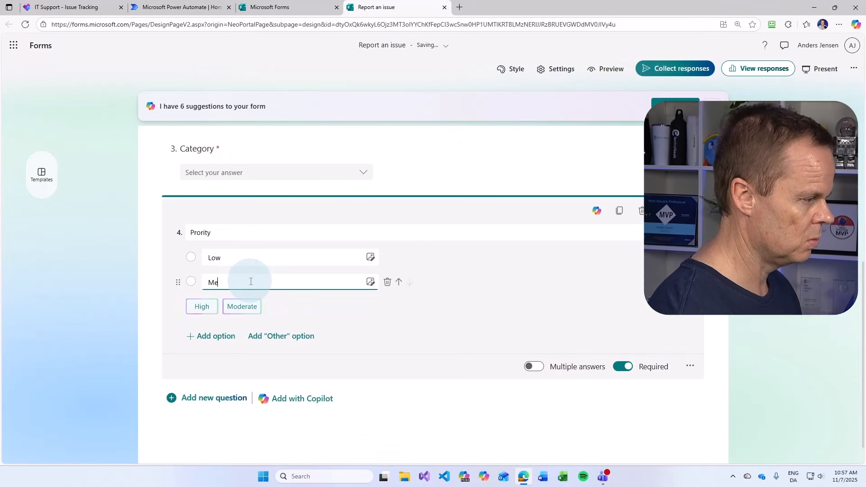
{"action": "type", "text": "dium"}
{"action": "key", "text": "Return"}
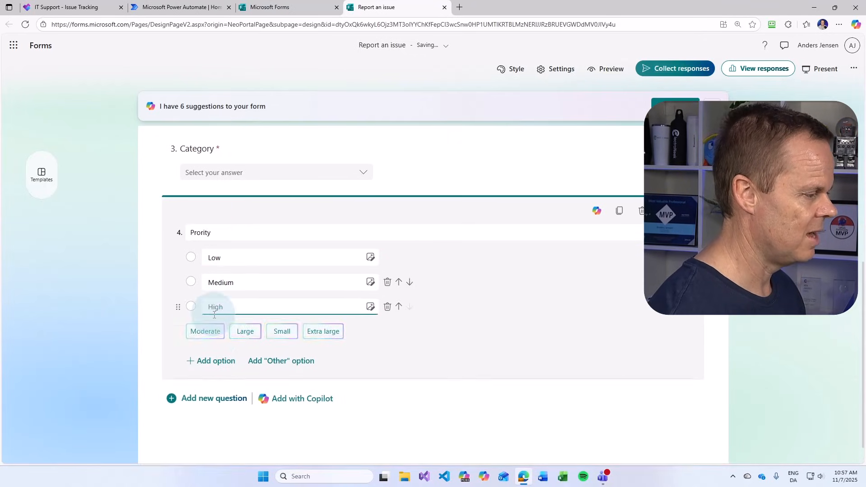
{"action": "type", "text": "Im"}
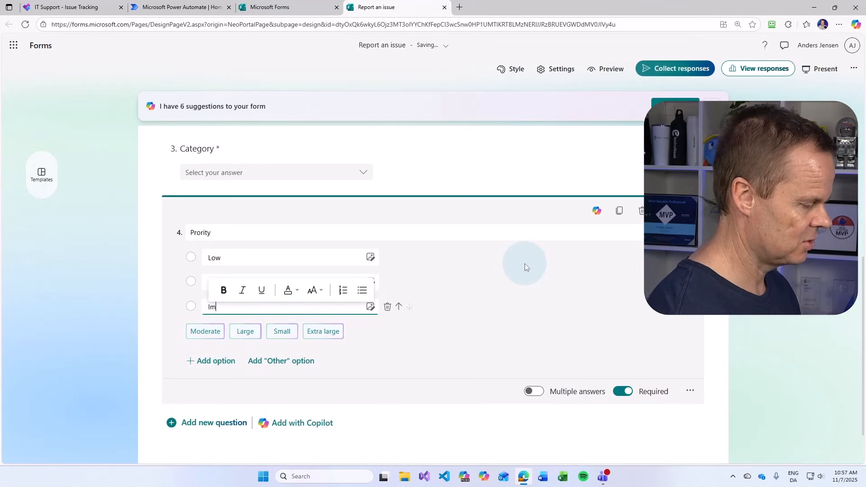
{"action": "type", "text": "portant"}
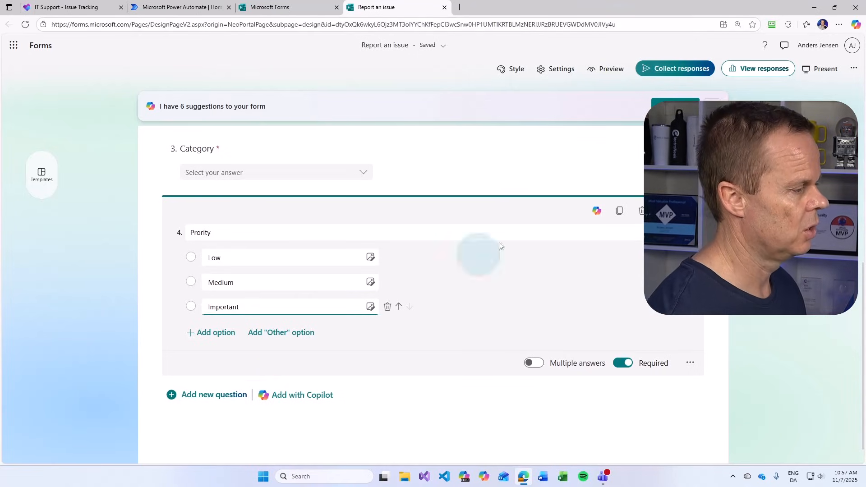
Add a fifth text question titled Contact, restricted to e-mail address answers
{"action": "left_click", "coordinate": [200, 396]}
{"action": "left_click", "coordinate": [399, 426]}
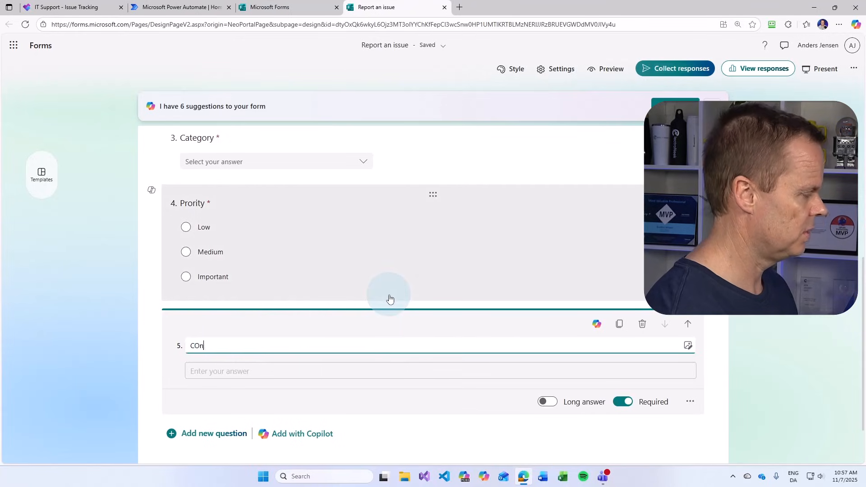
{"action": "type", "text": "COnta"}
{"action": "key", "text": "BackSpace"}
{"action": "key", "text": "BackSpace"}
{"action": "key", "text": "BackSpace"}
{"action": "type", "text": "ntact"}
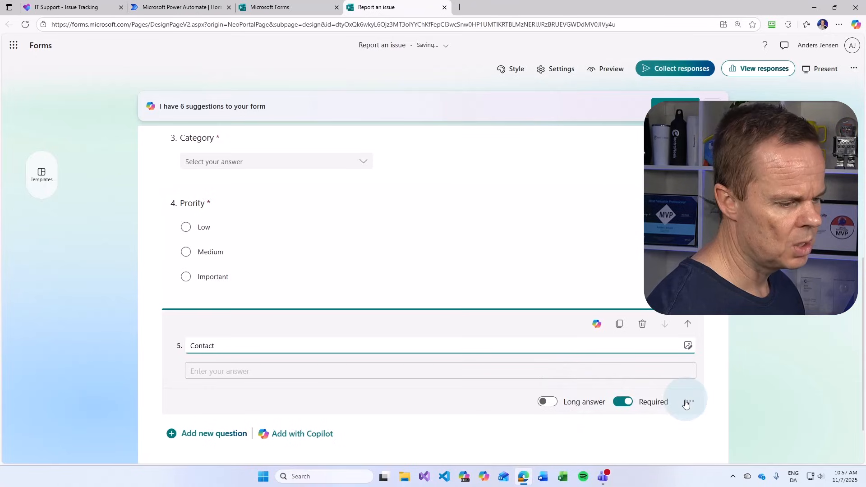
{"action": "left_click", "coordinate": [691, 403]}
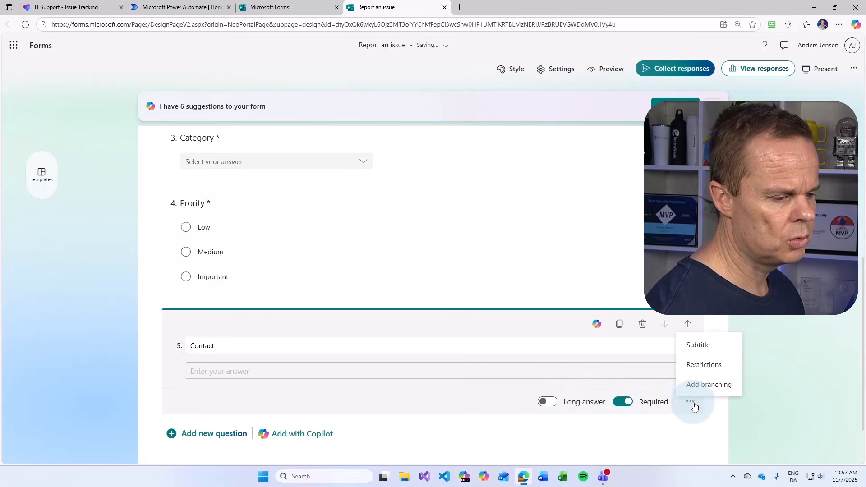
{"action": "left_click", "coordinate": [702, 365]}
{"action": "left_click", "coordinate": [309, 402]}
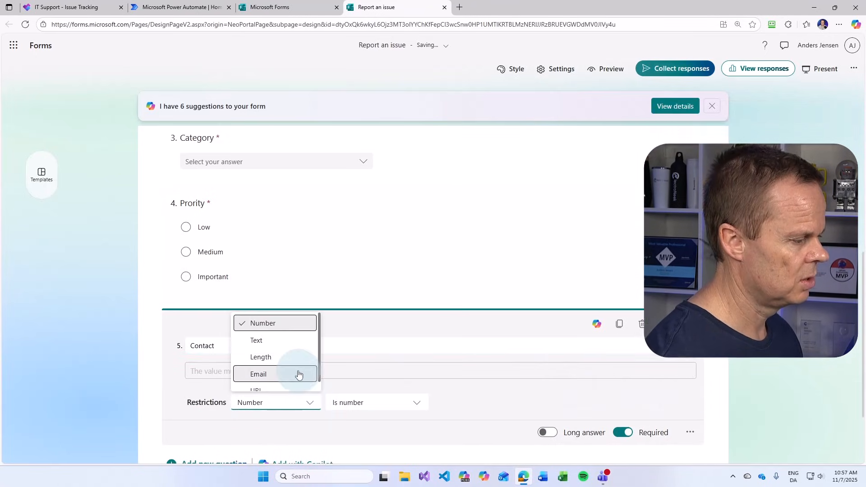
{"action": "left_click", "coordinate": [282, 373]}
Correct the misspelled 'Prority' question title to 'Priority', then open the response-sharing options
{"action": "scroll", "coordinate": [154, 325], "scroll_direction": "up", "scroll_amount": 5}
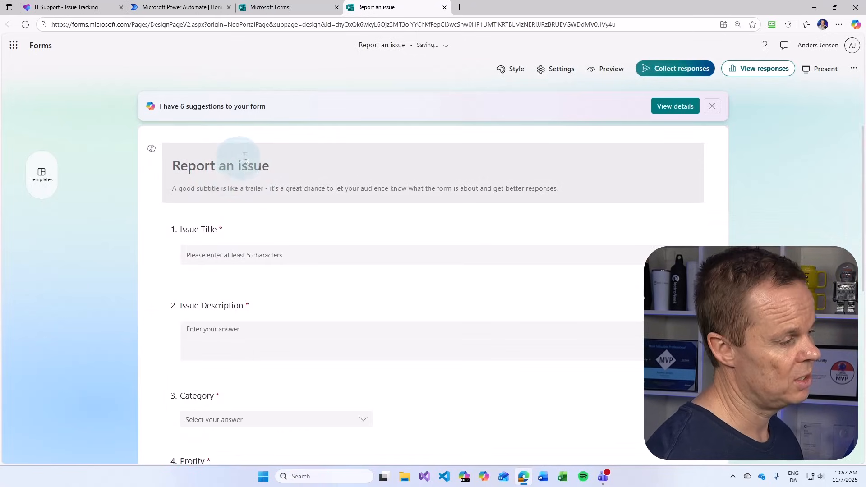
{"action": "scroll", "coordinate": [253, 262], "scroll_direction": "down", "scroll_amount": 2}
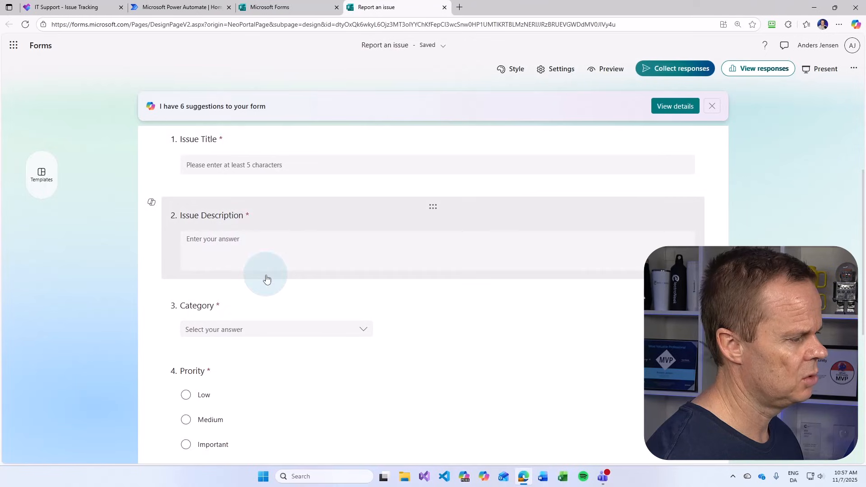
{"action": "scroll", "coordinate": [280, 280], "scroll_direction": "down", "scroll_amount": 1}
{"action": "scroll", "coordinate": [288, 281], "scroll_direction": "down", "scroll_amount": 2}
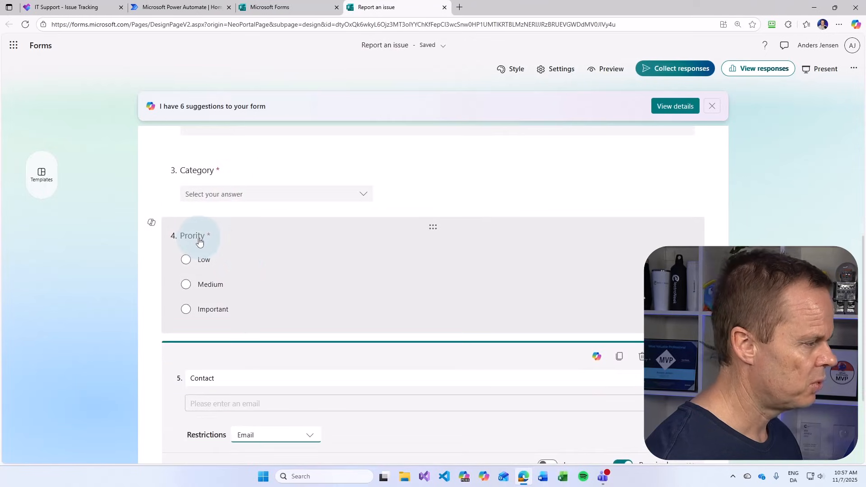
{"action": "left_click", "coordinate": [197, 243]}
{"action": "left_click", "coordinate": [341, 261]}
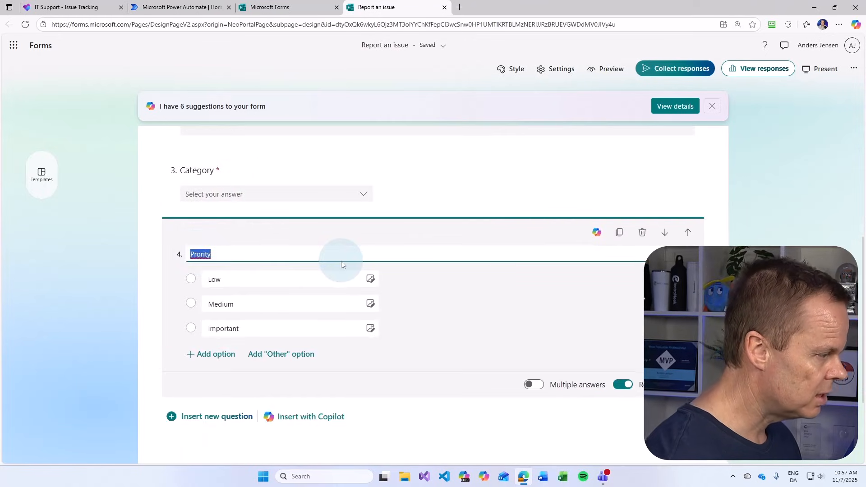
{"action": "key", "text": "Right"}
{"action": "key", "text": "Right"}
{"action": "type", "text": "i"}
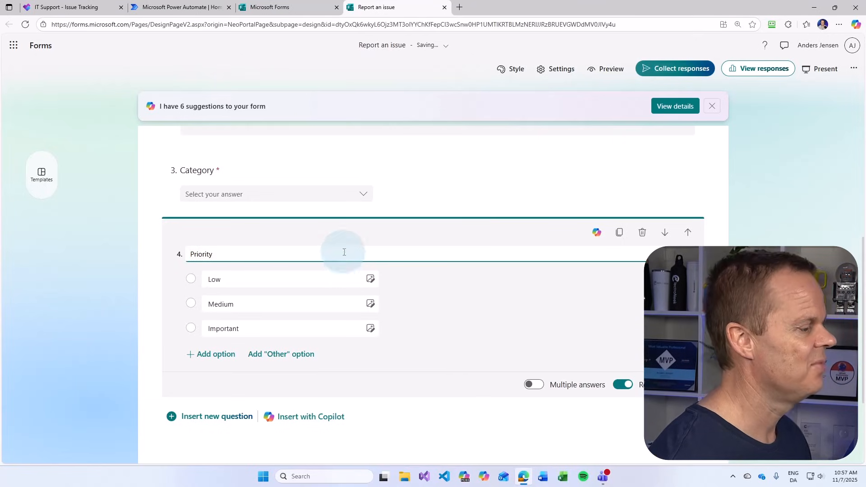
{"action": "left_click", "coordinate": [350, 305]}
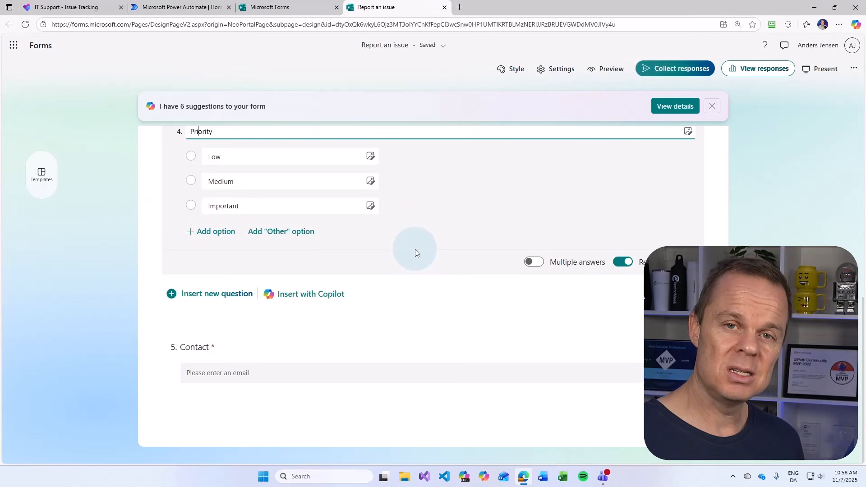
{"action": "left_click", "coordinate": [673, 70]}
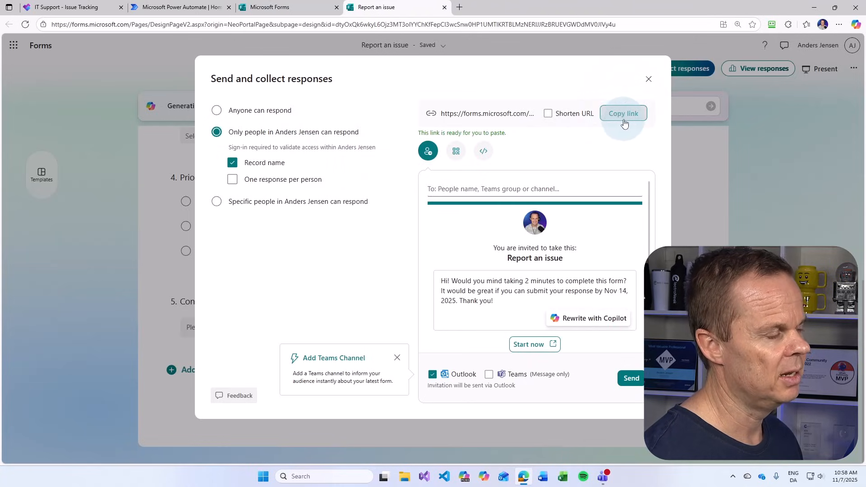
Open the copied form link in a new tab and enter the title 'Wjndows 11' and a description
{"action": "left_click", "coordinate": [460, 8]}
{"action": "type", "text": "https://forms.microsoft.com/Pages/ResponsePage.aspx?id=dtyOxQk6wkyL6Ojz3MT3oIYYChKfFepCl3wcSnw0HP1UMTIKRTBLMzNERIJJRzBRUEVGWDdMV0JIVy4u"}
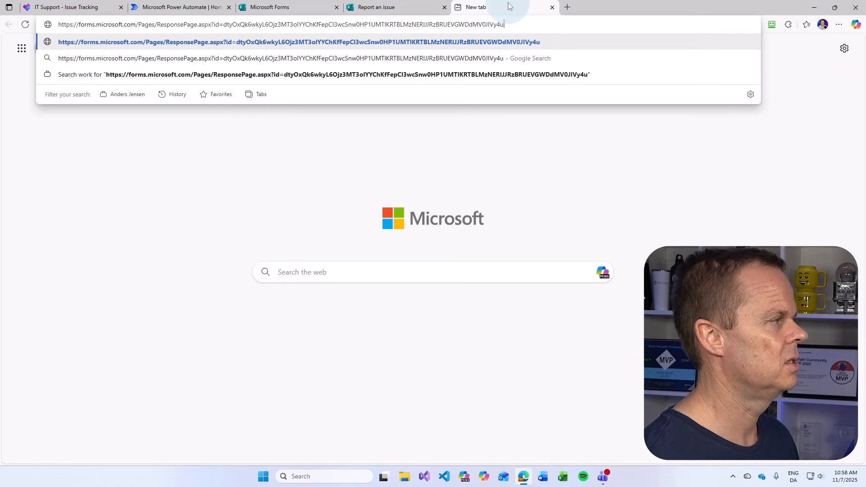
{"action": "key", "text": "Return"}
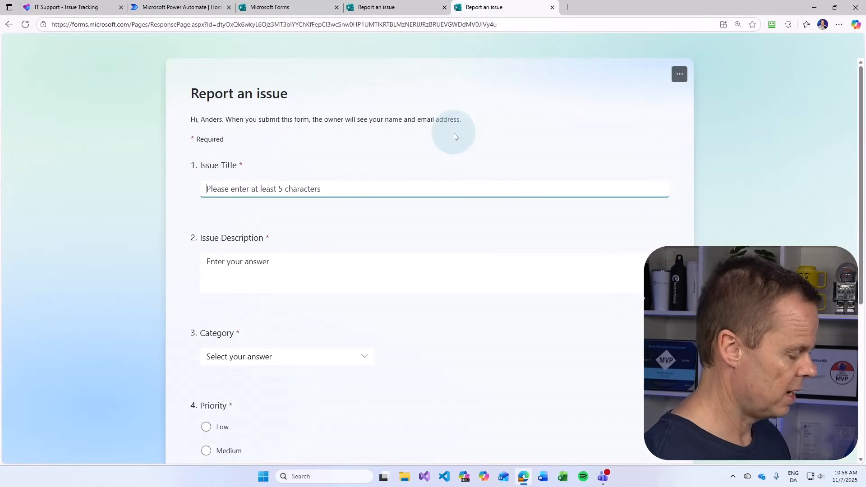
{"action": "type", "text": "Wjndows 11"}
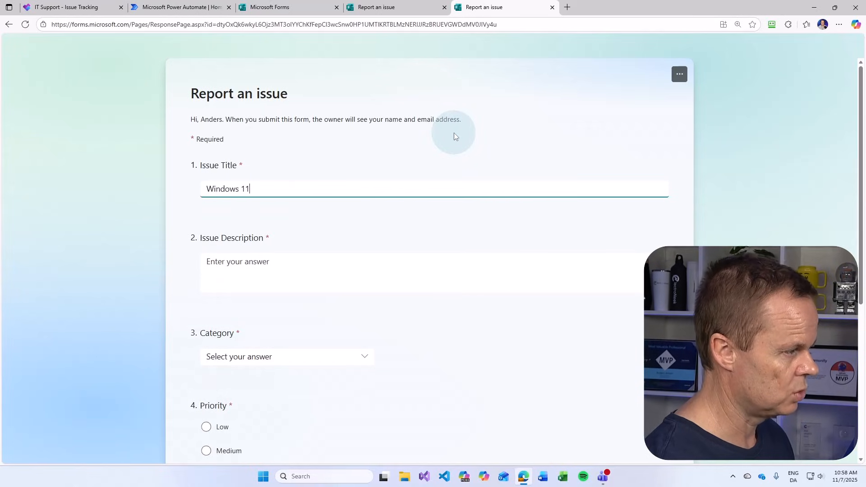
{"action": "key", "text": "Tab"}
{"action": "type", "text": "My"}
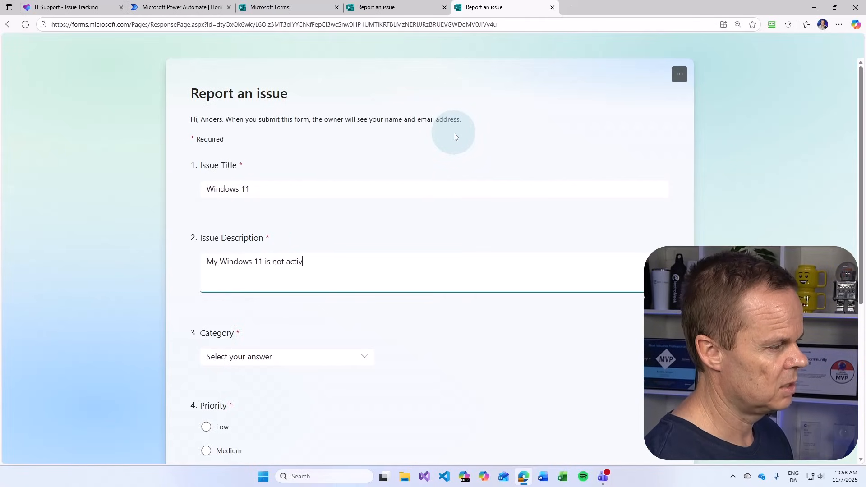
Choose Software and Medium priority, enter the contact e-mail, submit, and return to Planner
{"action": "scroll", "coordinate": [346, 200], "scroll_direction": "down", "scroll_amount": 3}
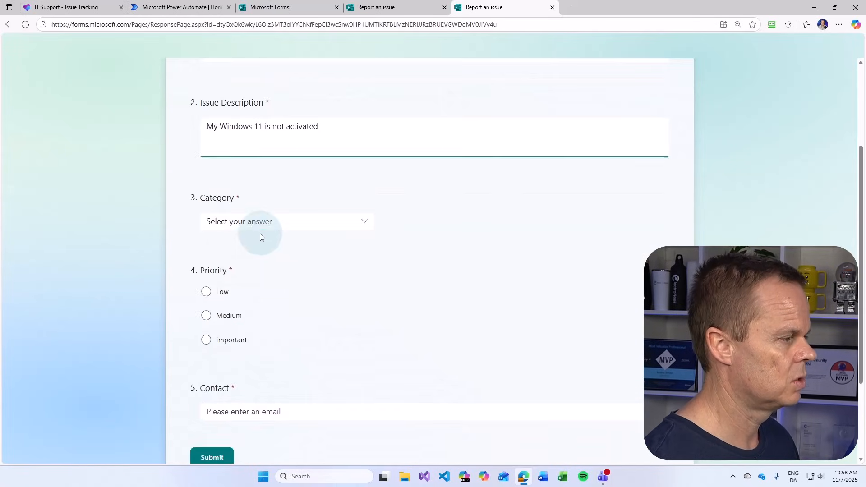
{"action": "left_click", "coordinate": [239, 221]}
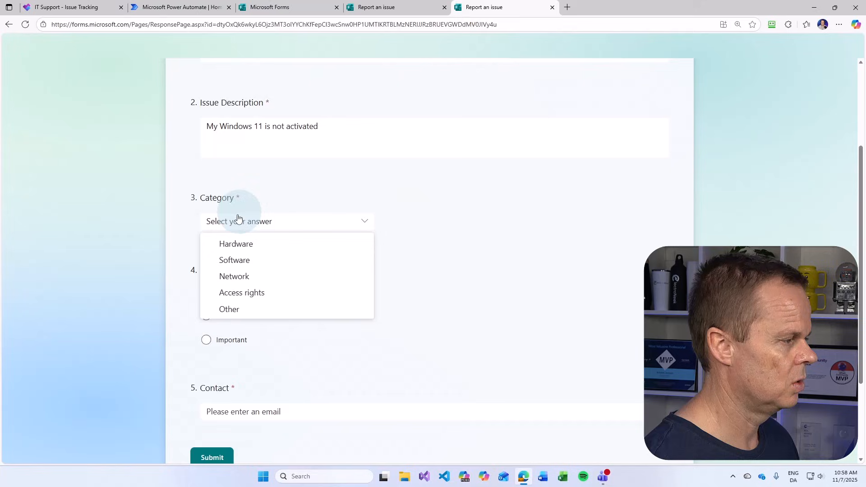
{"action": "left_click", "coordinate": [267, 261]}
{"action": "left_click", "coordinate": [208, 315]}
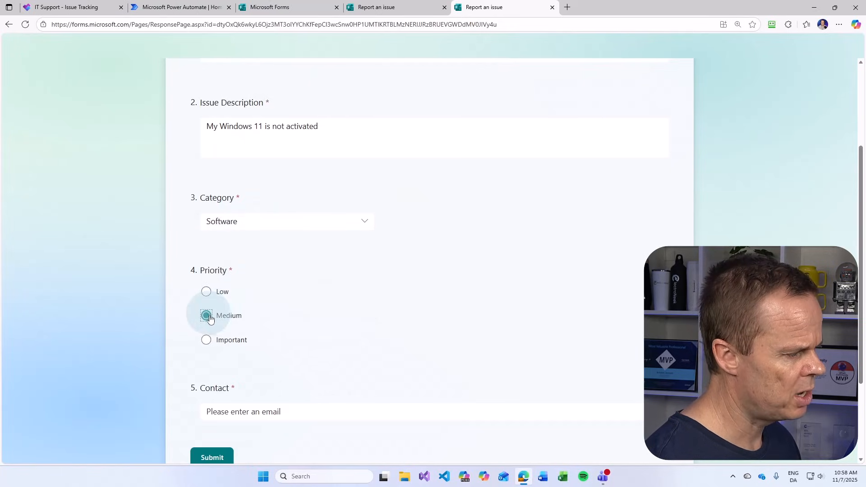
{"action": "scroll", "coordinate": [280, 325], "scroll_direction": "down", "scroll_amount": 2}
{"action": "left_click", "coordinate": [378, 322]}
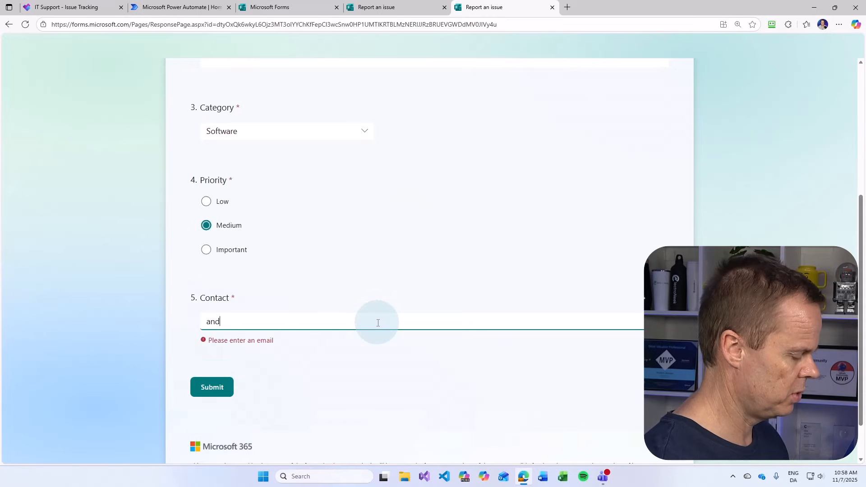
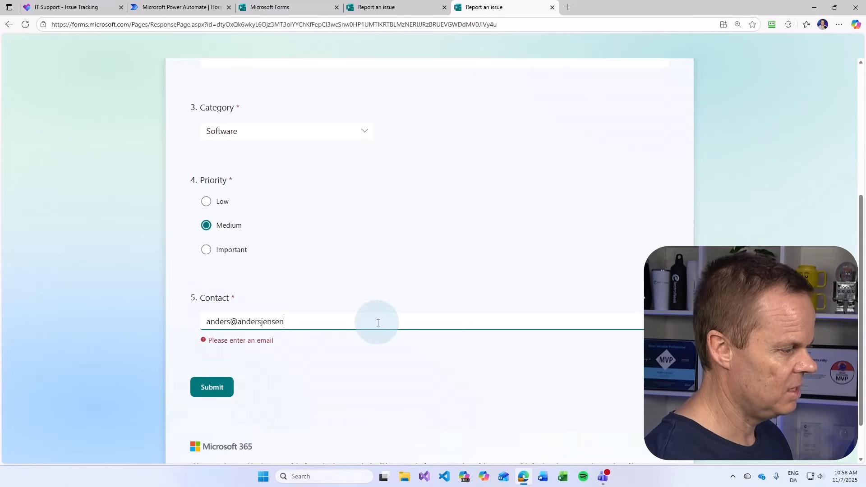
{"action": "left_click", "coordinate": [203, 368]}
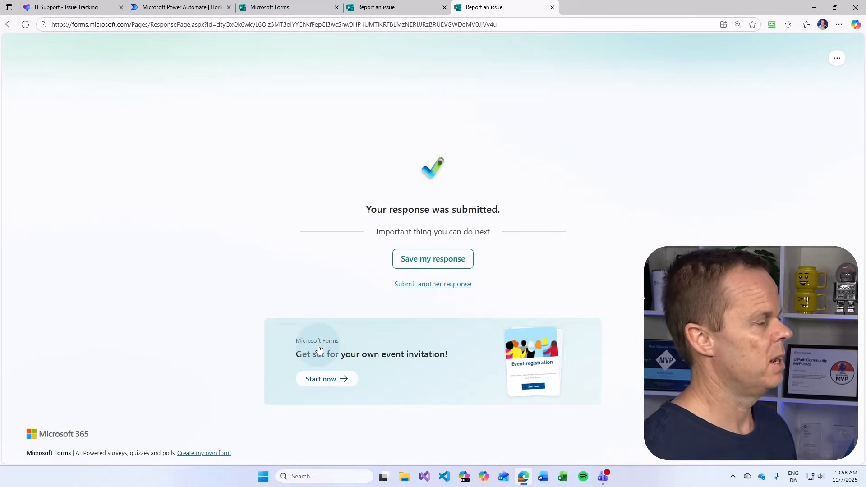
{"action": "left_click", "coordinate": [59, 5]}
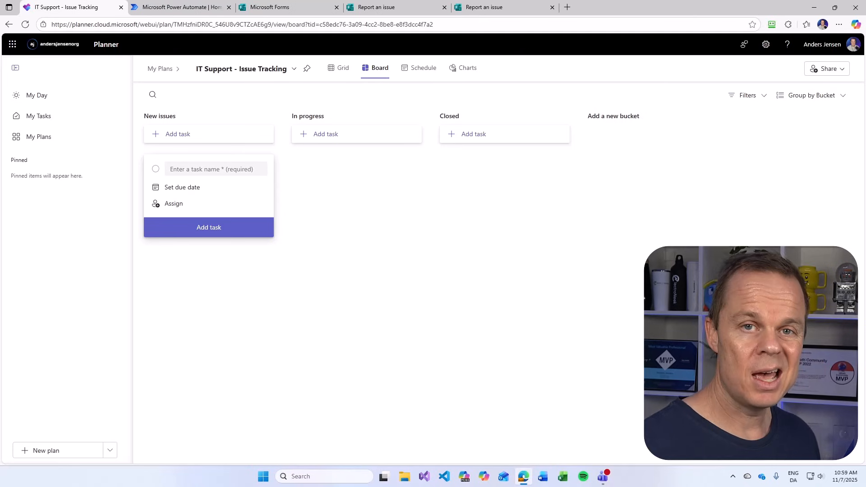
Switch to Power Automate and go to its Create page
{"action": "left_click", "coordinate": [178, 9]}
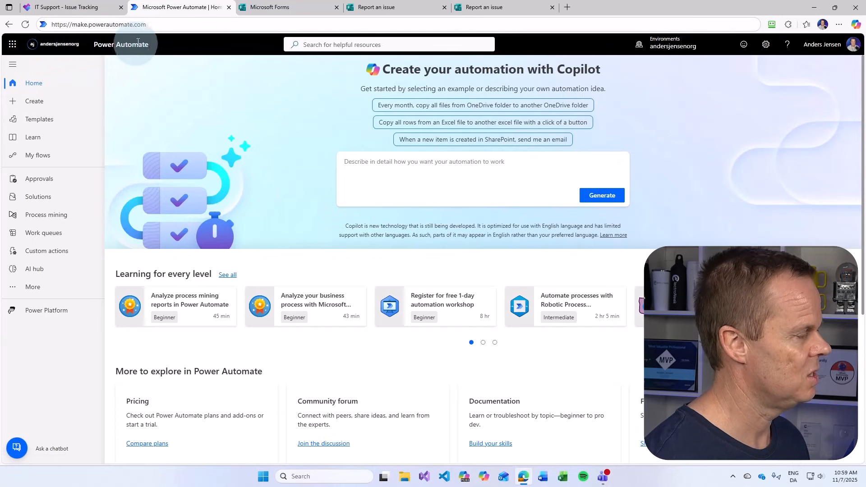
{"action": "left_click", "coordinate": [36, 103]}
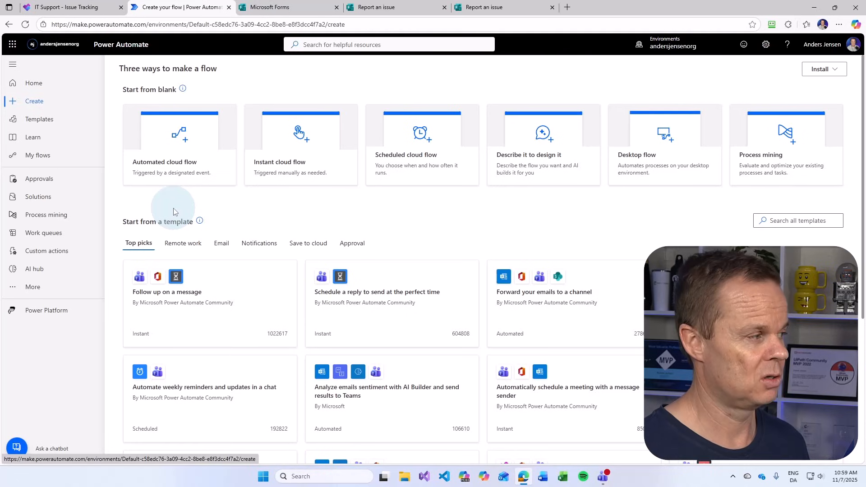
Create automated flow 'IT Support - Auto Create Task' using the 'When a new response is submitted' trigger
{"action": "left_click", "coordinate": [183, 166]}
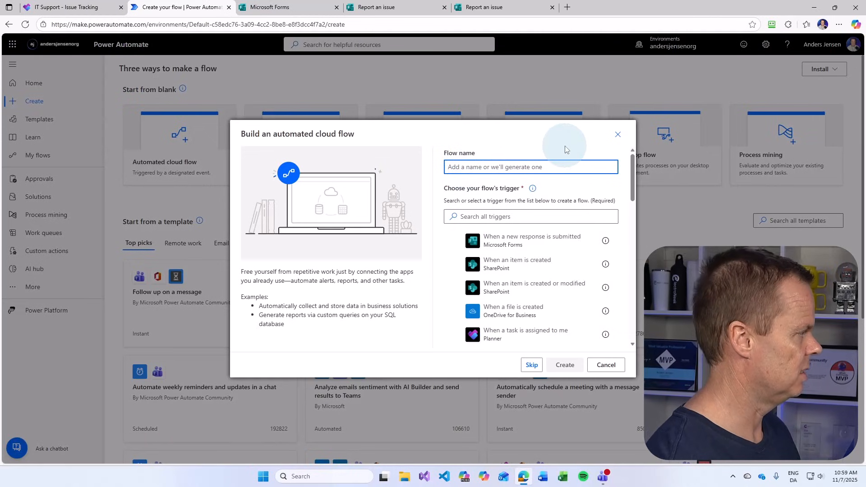
{"action": "type", "text": "IT Supp"}
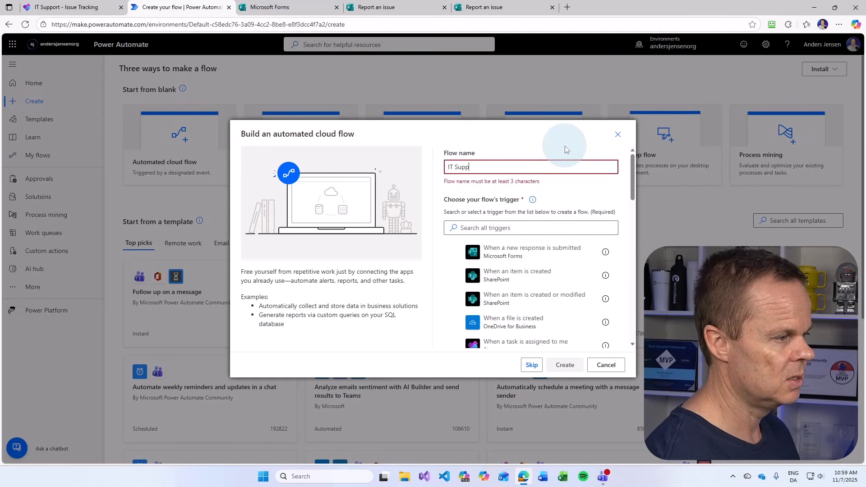
{"action": "type", "text": "ort - Auto Creaet"}
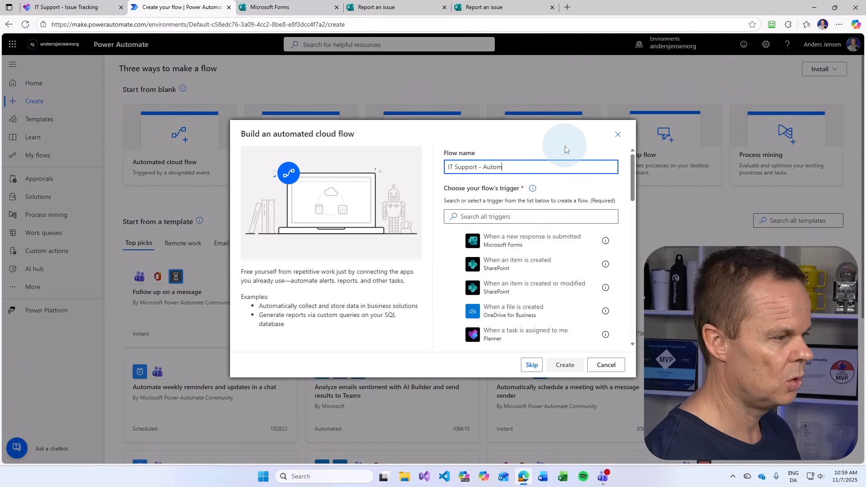
{"action": "key", "text": "BackSpace"}
{"action": "key", "text": "BackSpace"}
{"action": "type", "text": "te Task"}
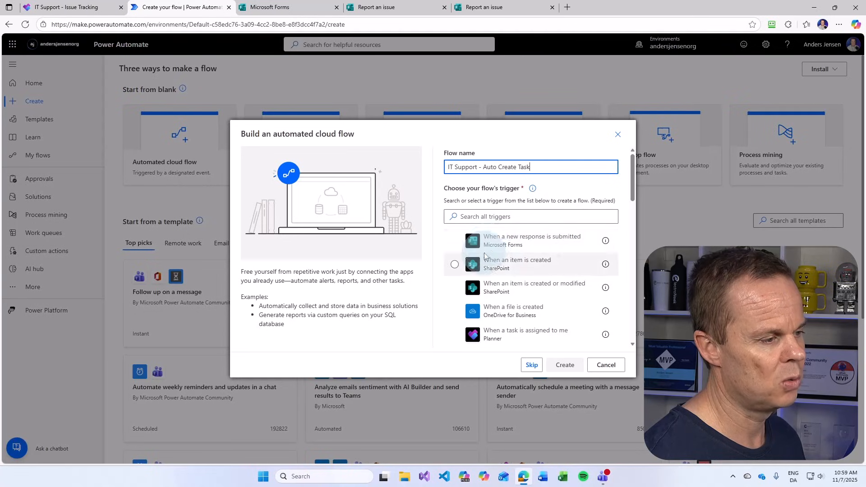
{"action": "left_click", "coordinate": [518, 216]}
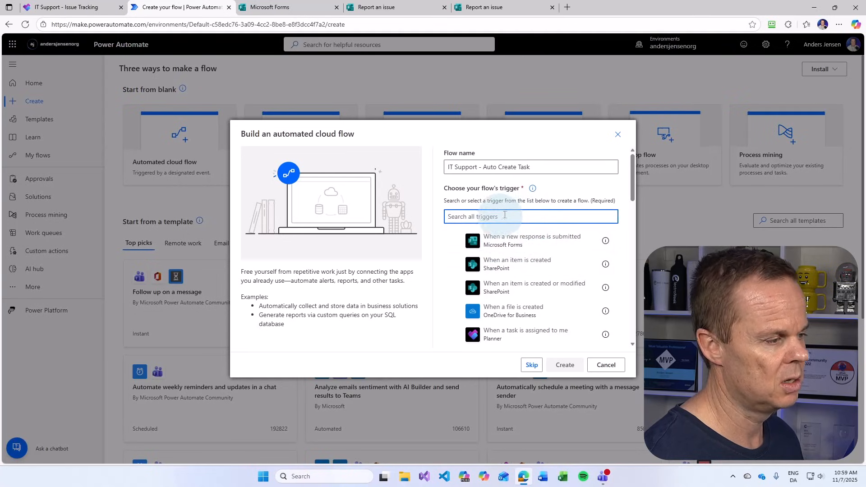
{"action": "type", "text": "when a "}
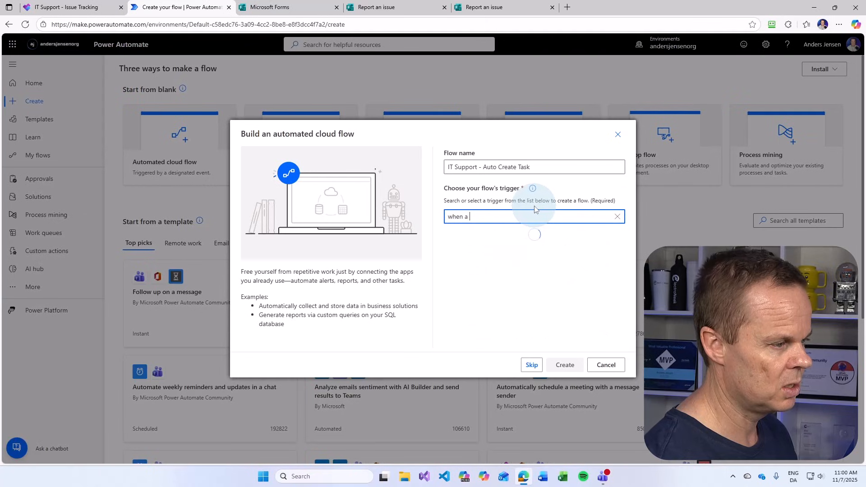
{"action": "type", "text": "new response"}
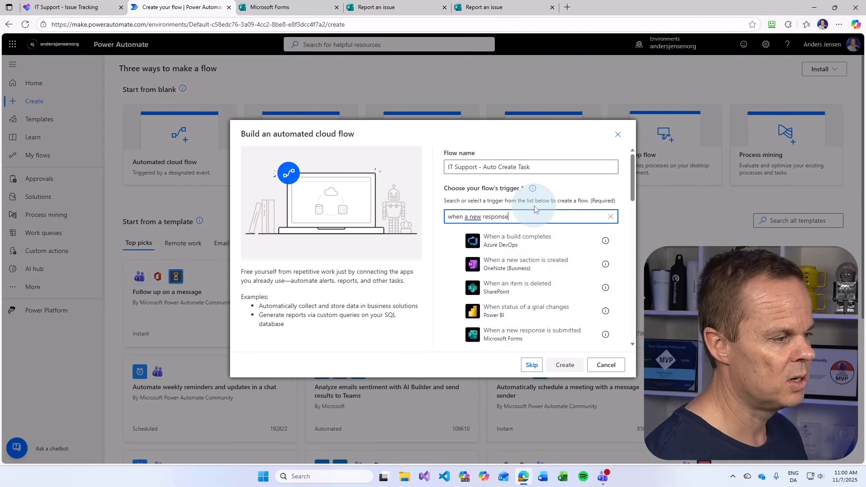
{"action": "left_click", "coordinate": [548, 245]}
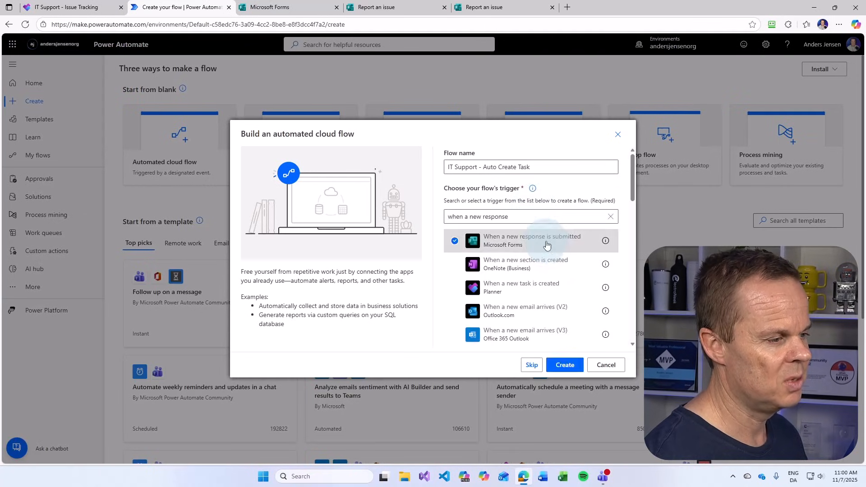
{"action": "left_click", "coordinate": [564, 365]}
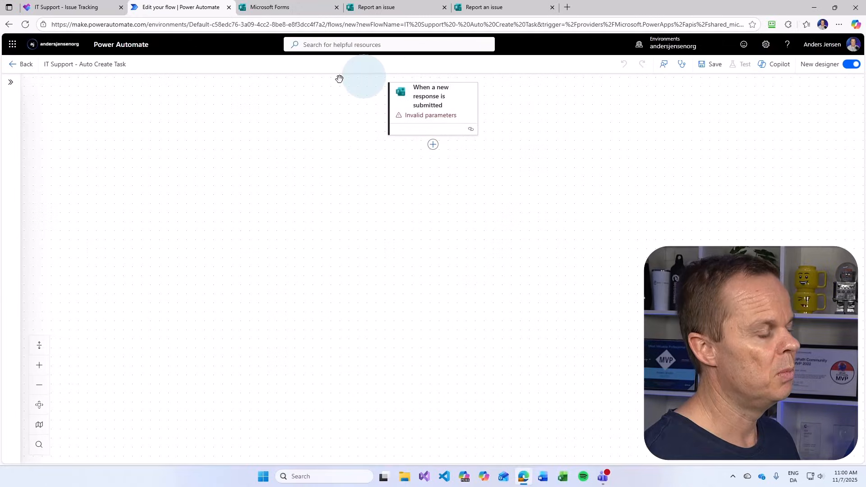
Set the trigger's Form Id to 'Report an issue' and add a new step below it
{"action": "left_click", "coordinate": [403, 99]}
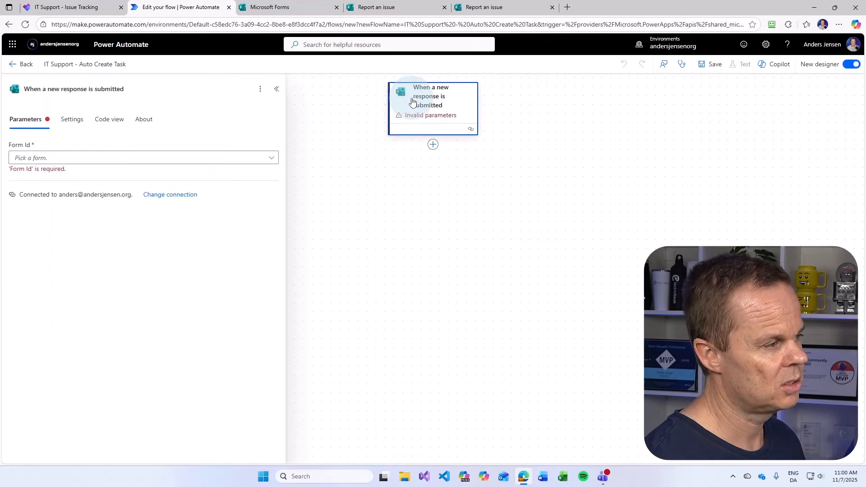
{"action": "left_click", "coordinate": [108, 157]}
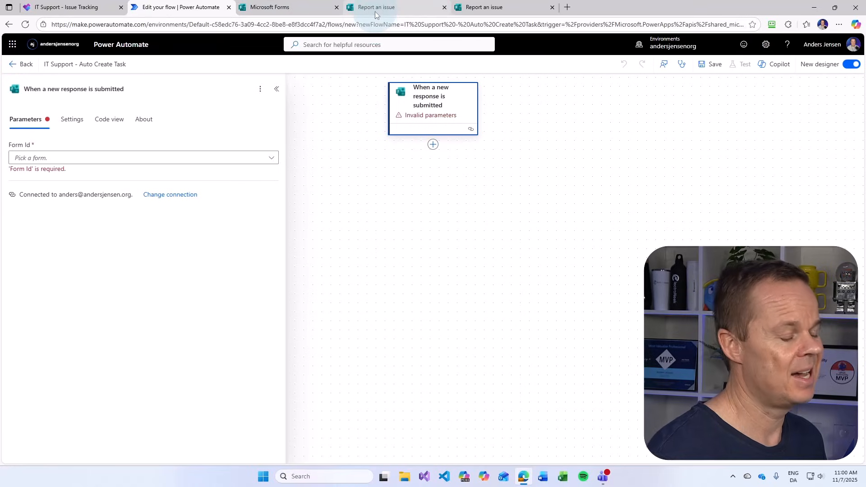
{"action": "mouse_move", "coordinate": [378, 14]}
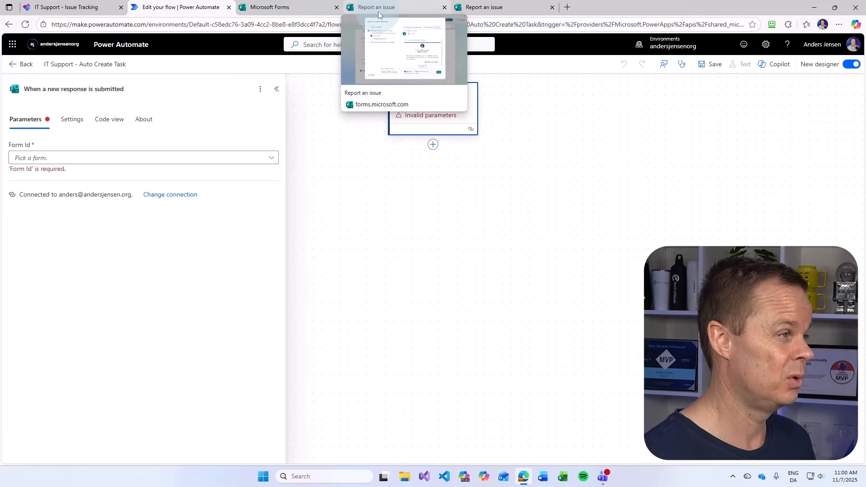
{"action": "left_click", "coordinate": [273, 162]}
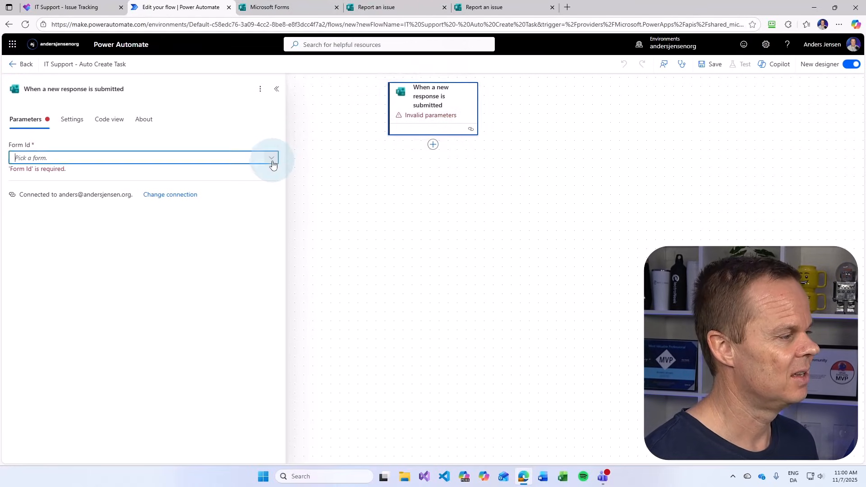
{"action": "scroll", "coordinate": [379, 255], "scroll_direction": "down", "scroll_amount": 15}
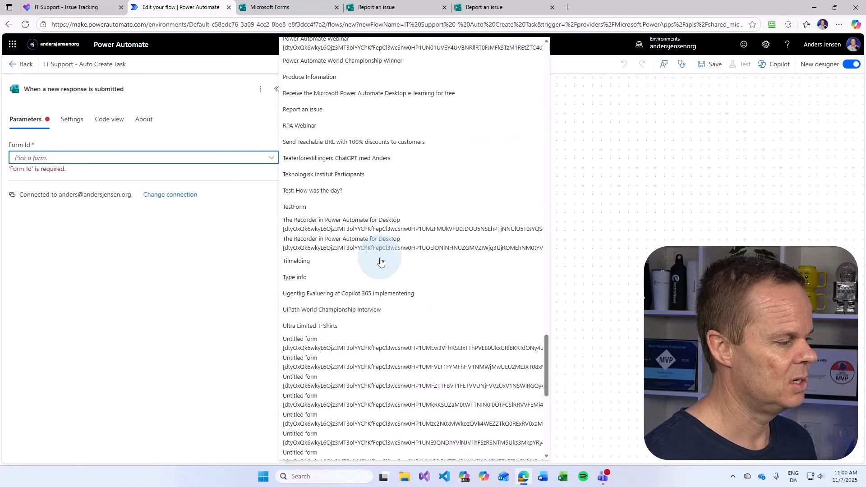
{"action": "scroll", "coordinate": [380, 261], "scroll_direction": "up", "scroll_amount": 5}
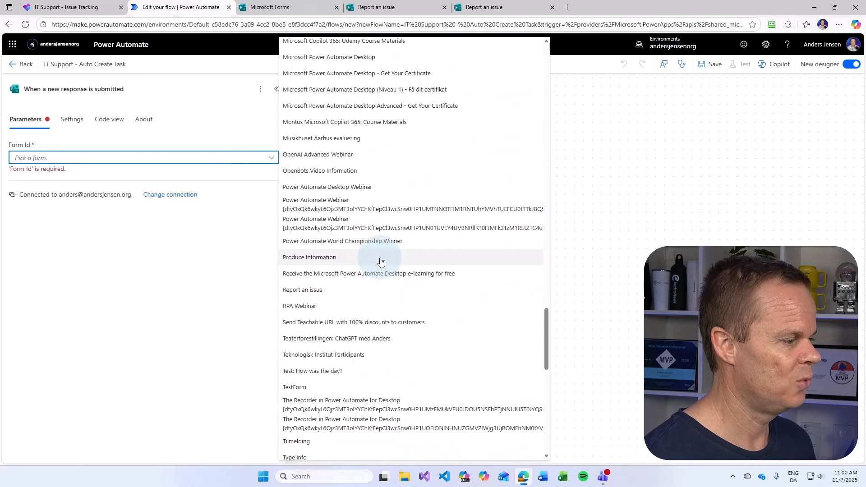
{"action": "left_click", "coordinate": [312, 290]}
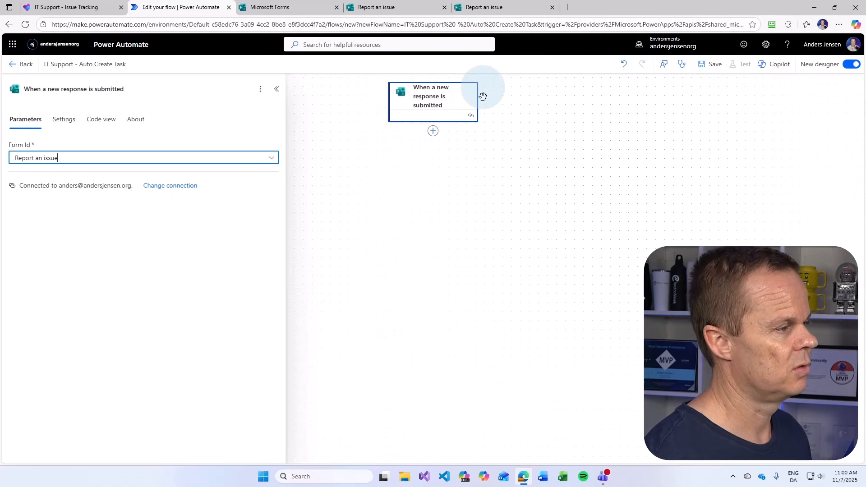
{"action": "left_click", "coordinate": [433, 134]}
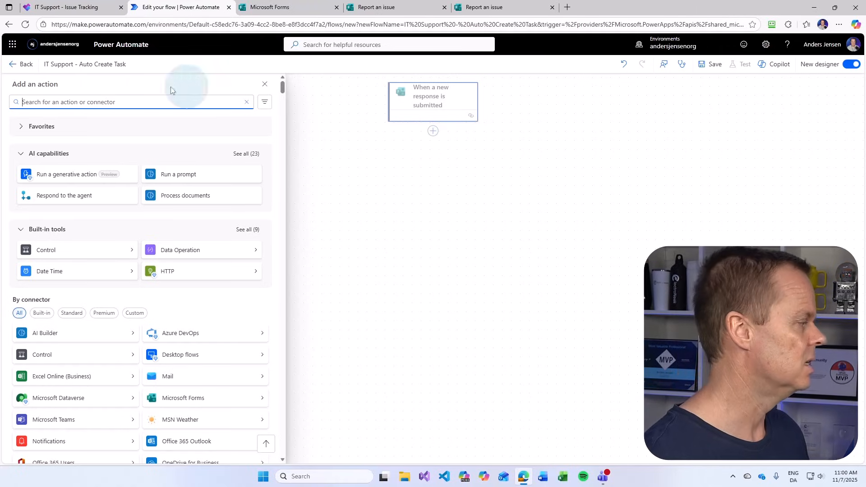
Add Get response details for the 'Report an issue' form, using the trigger's Response Id
{"action": "type", "text": "g"}
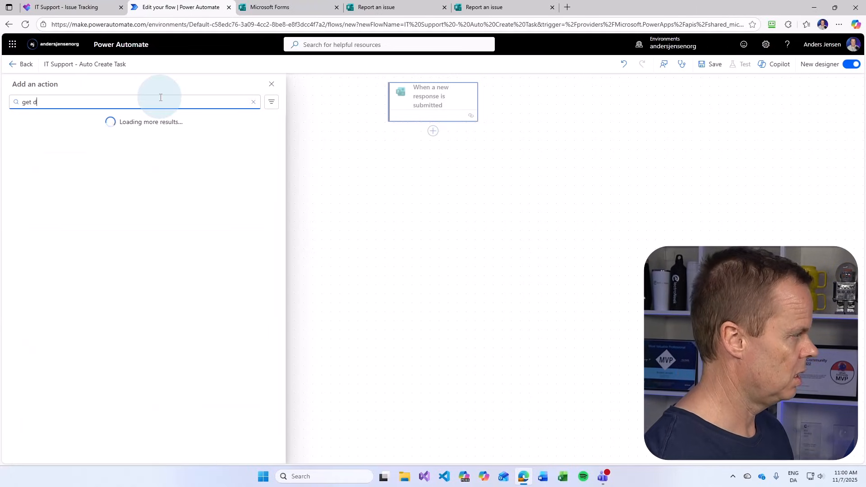
{"action": "type", "text": "et respon"}
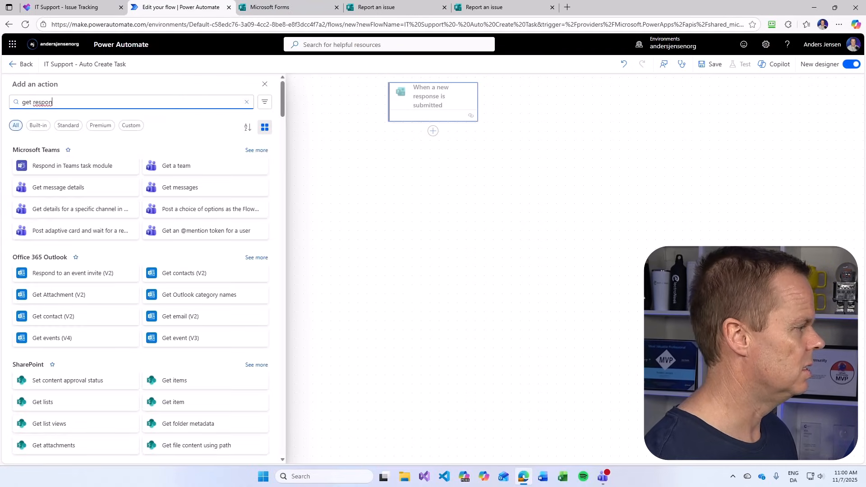
{"action": "type", "text": "se"}
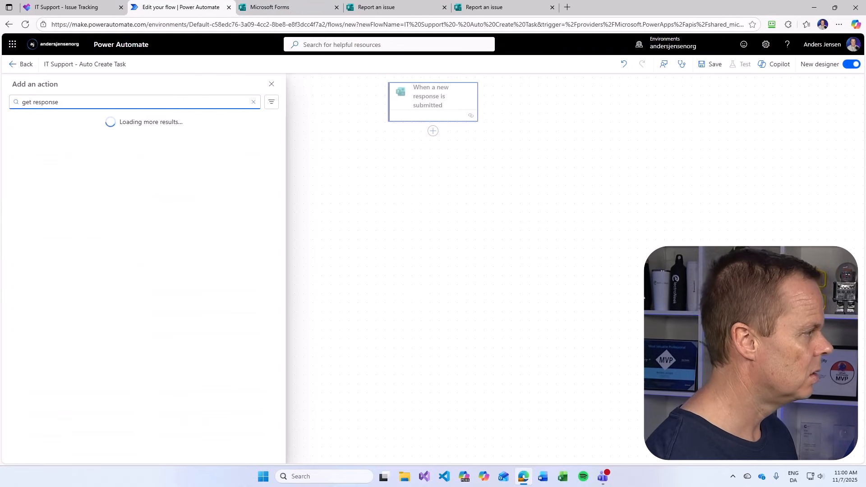
{"action": "type", "text": " details"}
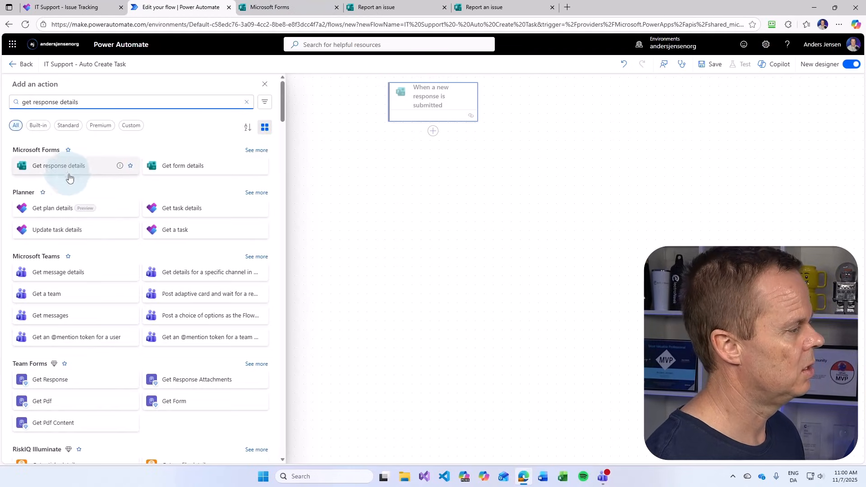
{"action": "left_click", "coordinate": [73, 171]}
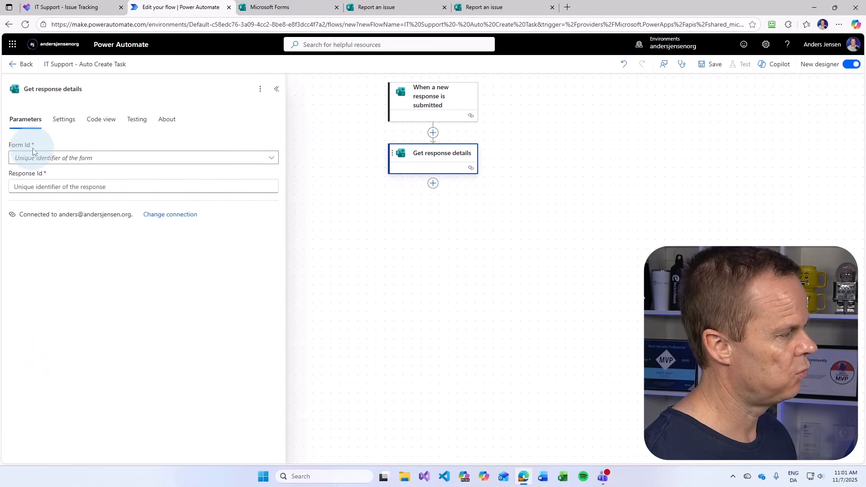
{"action": "left_click", "coordinate": [271, 157]}
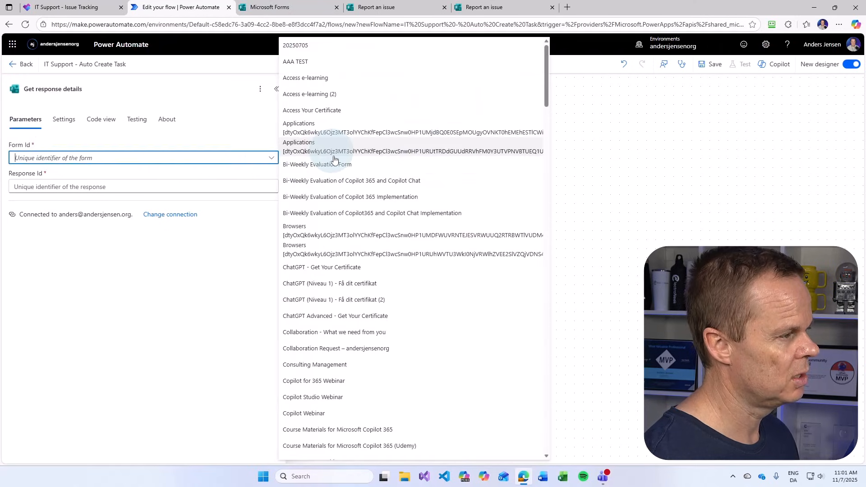
{"action": "scroll", "coordinate": [431, 279], "scroll_direction": "down", "scroll_amount": 10}
{"action": "scroll", "coordinate": [432, 279], "scroll_direction": "down", "scroll_amount": 10}
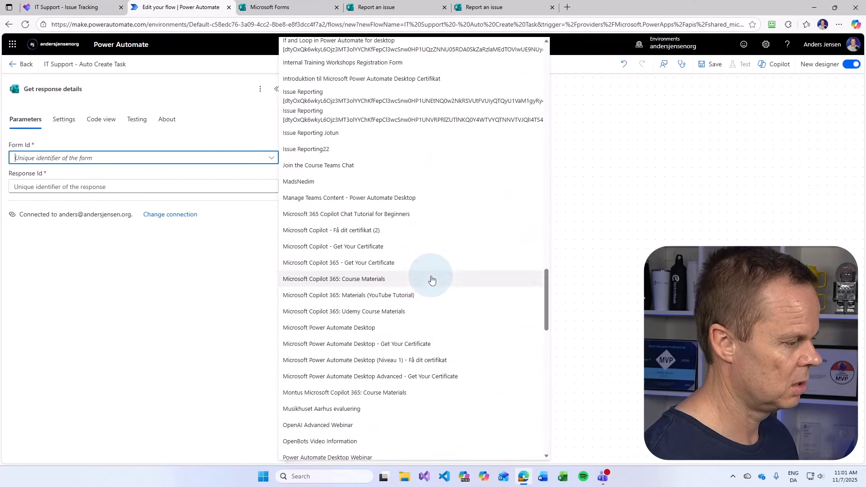
{"action": "scroll", "coordinate": [432, 279], "scroll_direction": "down", "scroll_amount": 1}
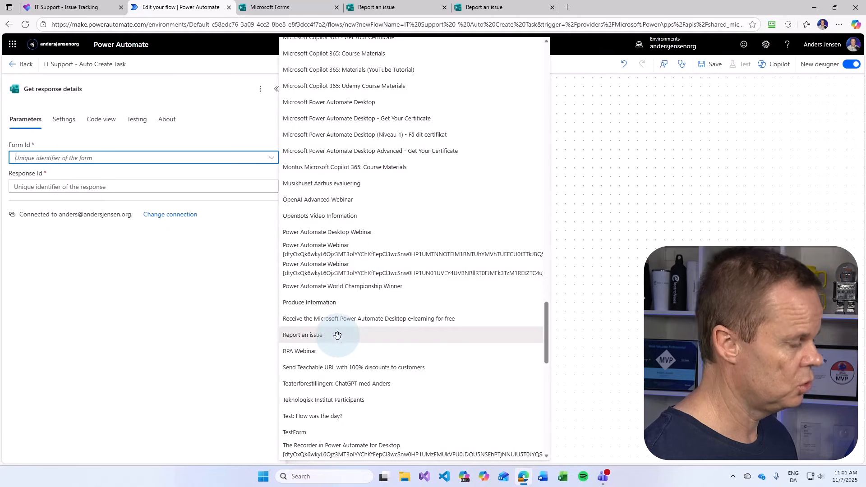
{"action": "left_click", "coordinate": [338, 335]}
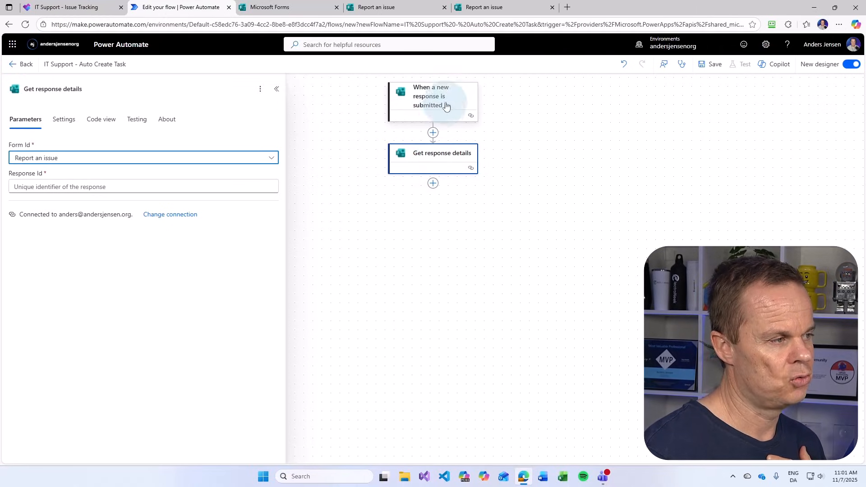
{"action": "left_click", "coordinate": [73, 189]}
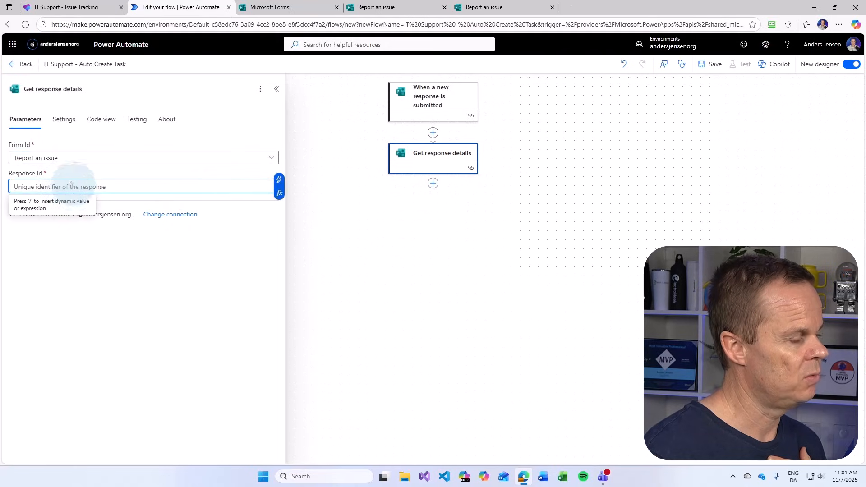
{"action": "left_click", "coordinate": [279, 180]}
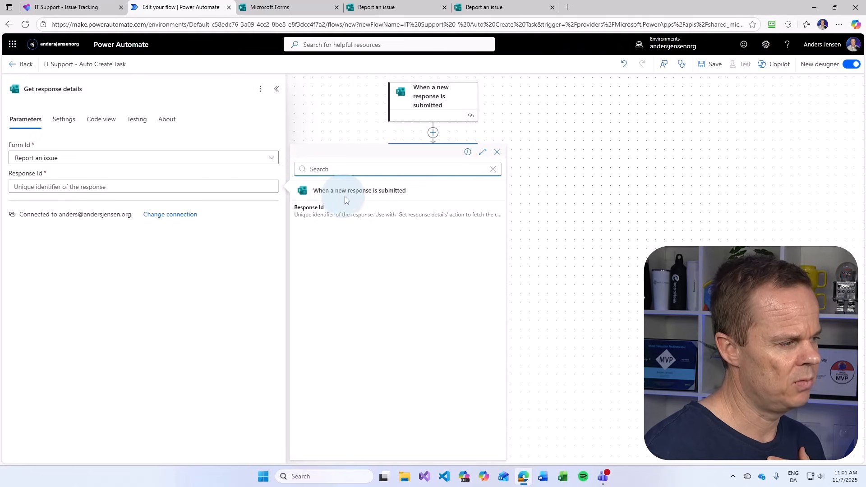
{"action": "left_click", "coordinate": [315, 213]}
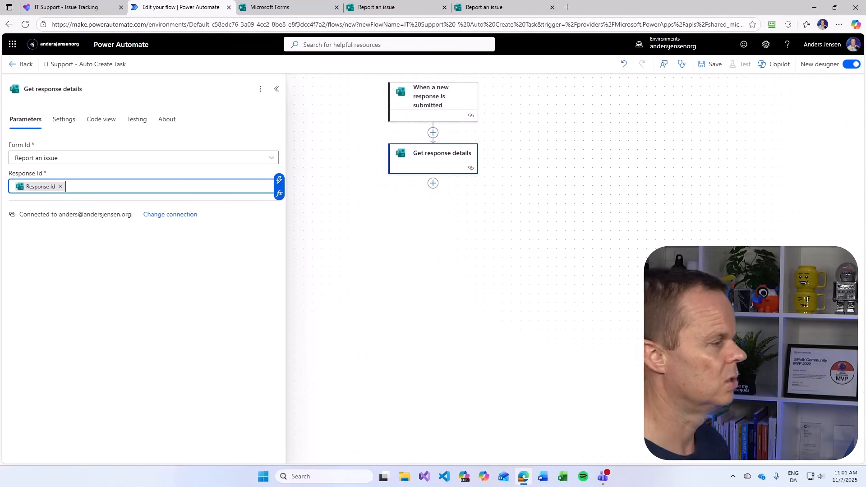
Save the flow and start a manual test run, then go to the form tab
{"action": "left_click", "coordinate": [706, 68]}
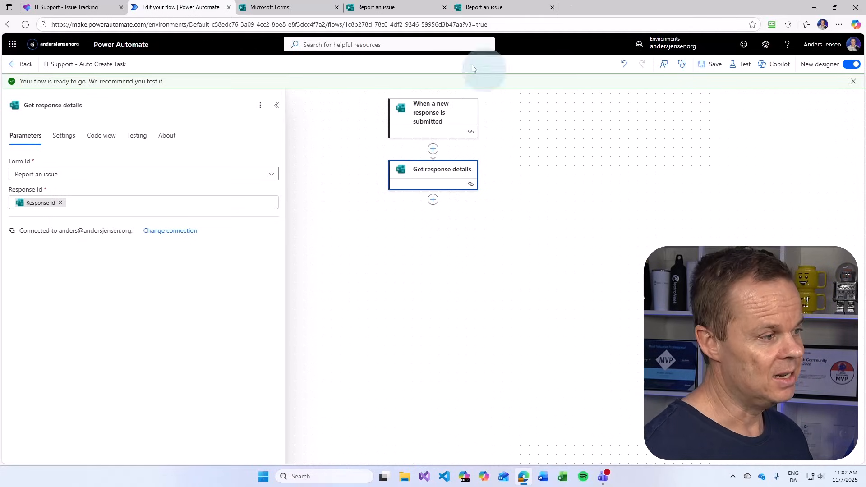
{"action": "left_click", "coordinate": [741, 64]}
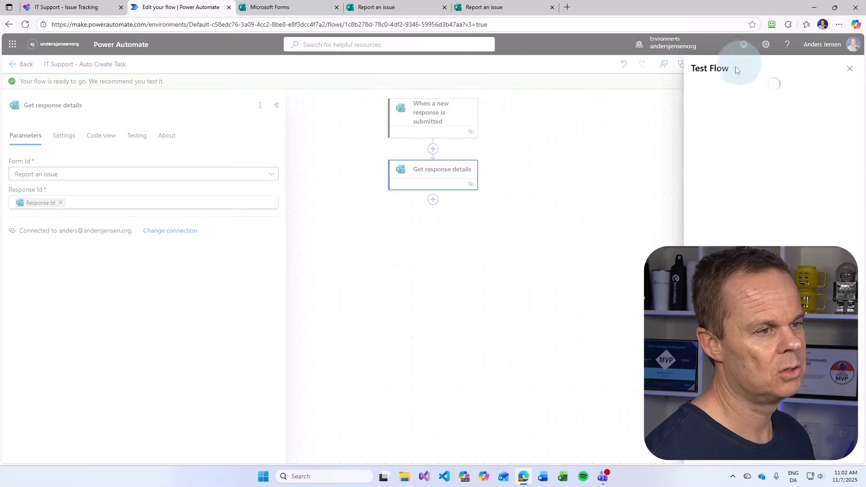
{"action": "left_click", "coordinate": [703, 453]}
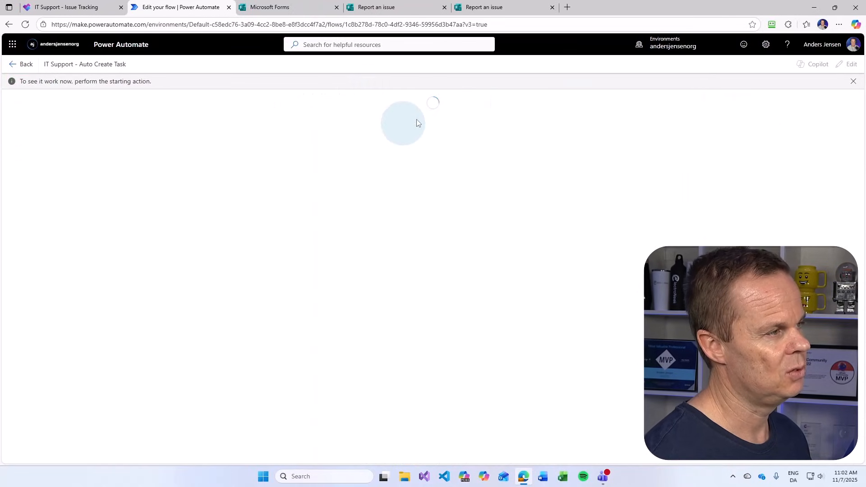
{"action": "left_click", "coordinate": [481, 11]}
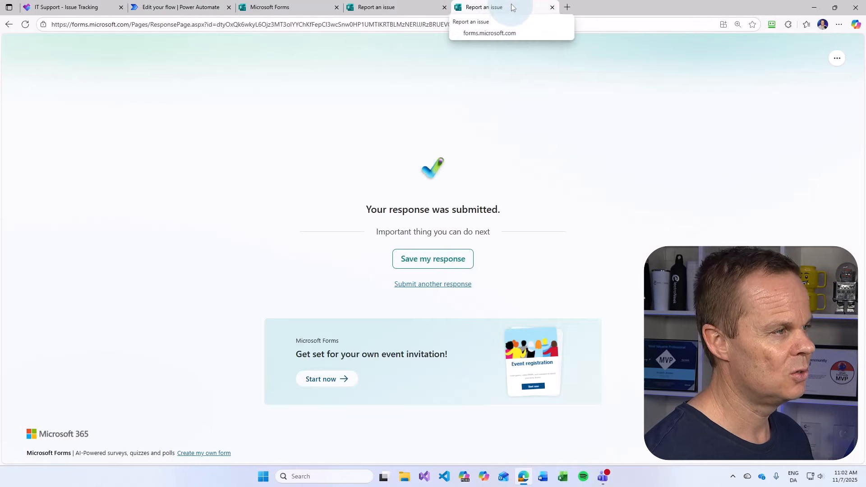
Submit a new response: 'Windows', 'My desktop is blurry', Software, Medium, plus the contact e-mail
{"action": "left_click", "coordinate": [445, 284]}
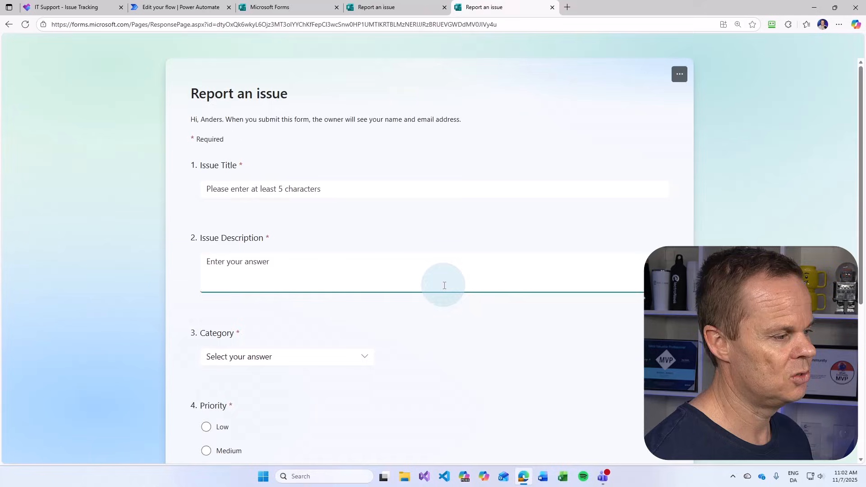
{"action": "left_click", "coordinate": [251, 186]}
{"action": "type", "text": "Windows 11"}
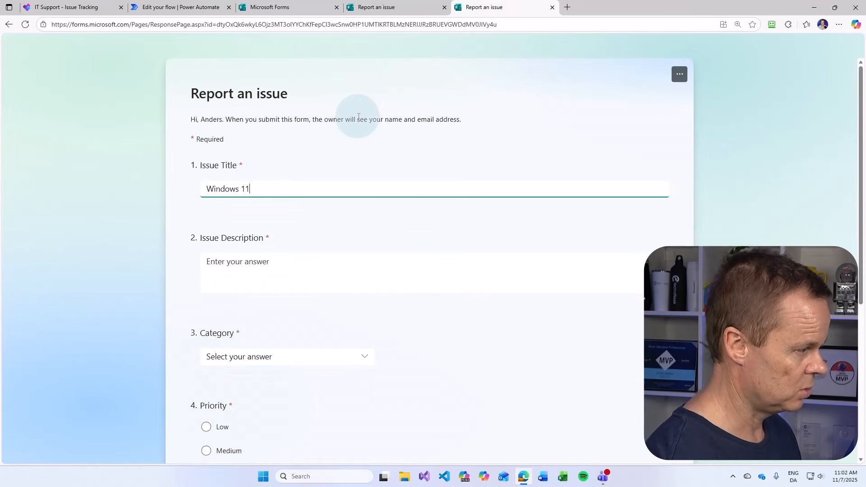
{"action": "left_click", "coordinate": [254, 261]}
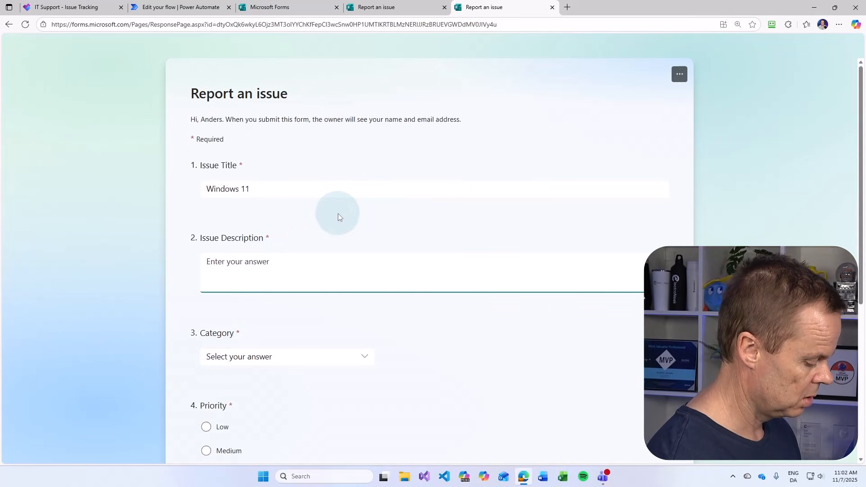
{"action": "type", "text": "My de"}
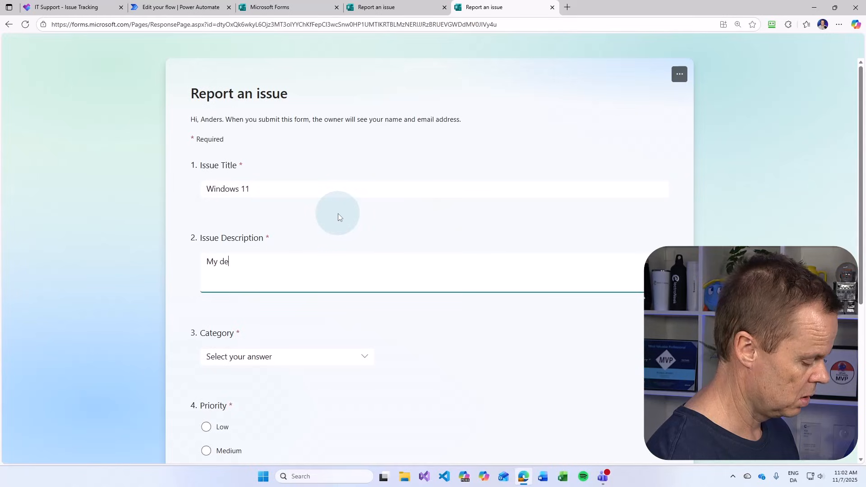
{"action": "type", "text": "sktop is blurry"}
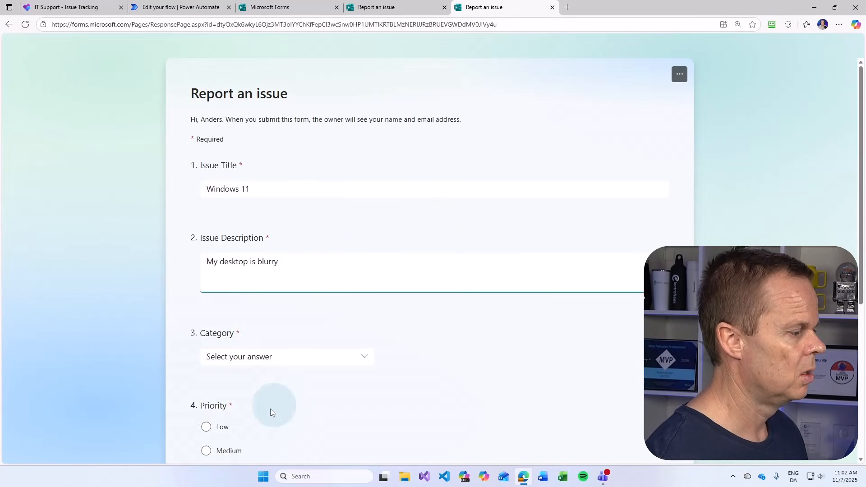
{"action": "left_click", "coordinate": [252, 356]}
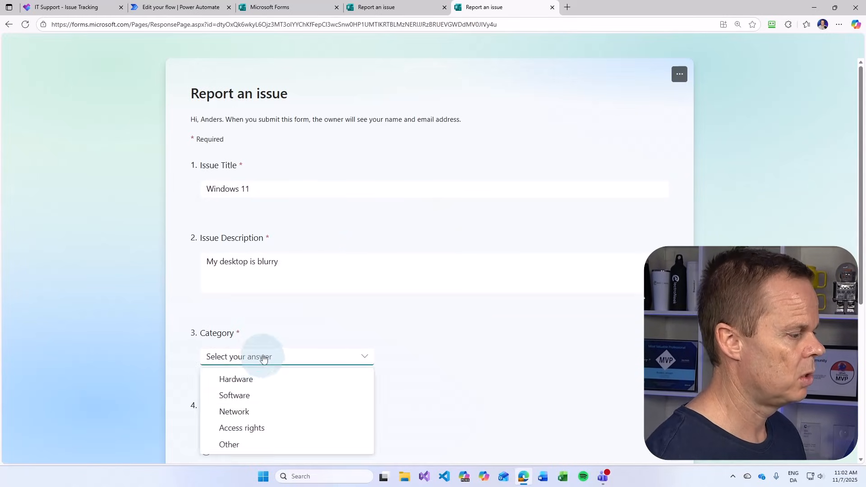
{"action": "left_click", "coordinate": [247, 395]}
{"action": "scroll", "coordinate": [251, 357], "scroll_direction": "down", "scroll_amount": 3}
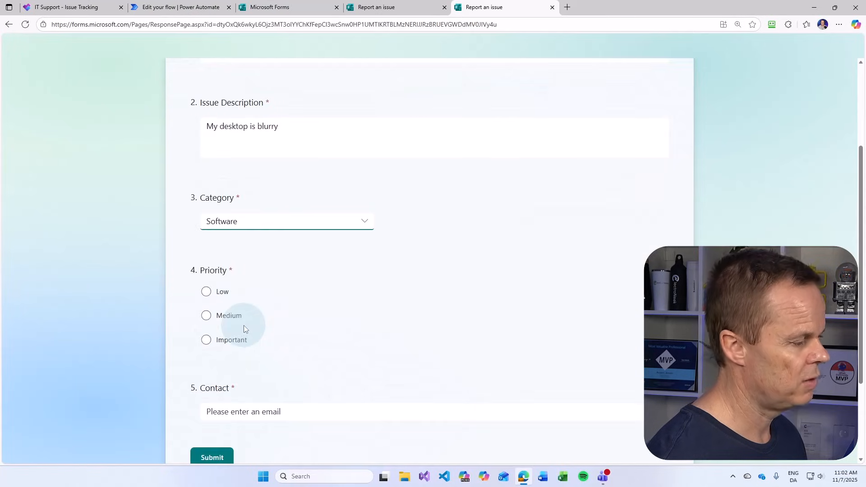
{"action": "left_click", "coordinate": [206, 316]}
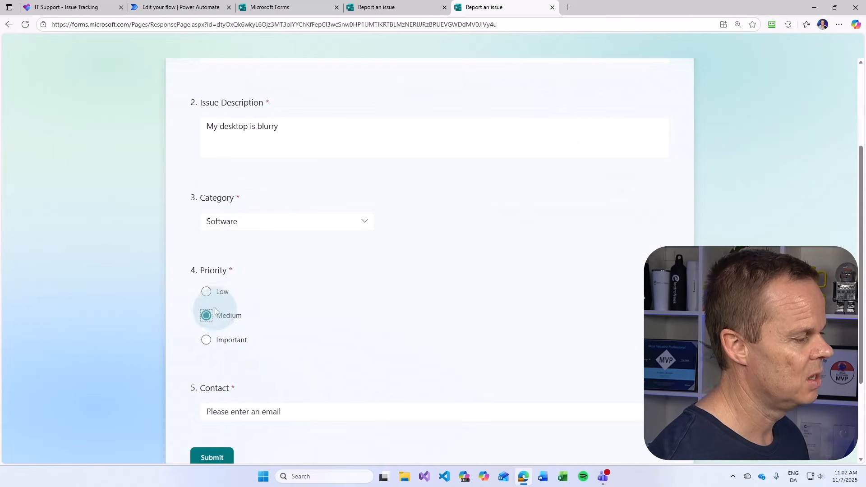
{"action": "left_click", "coordinate": [243, 412]}
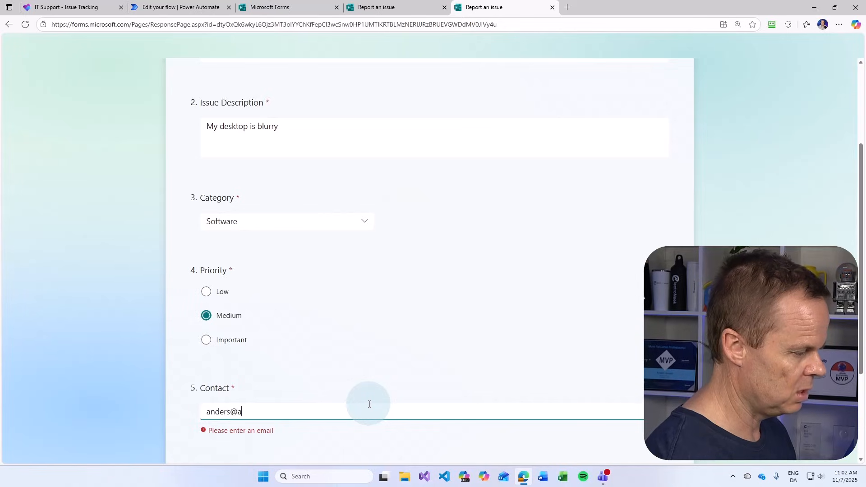
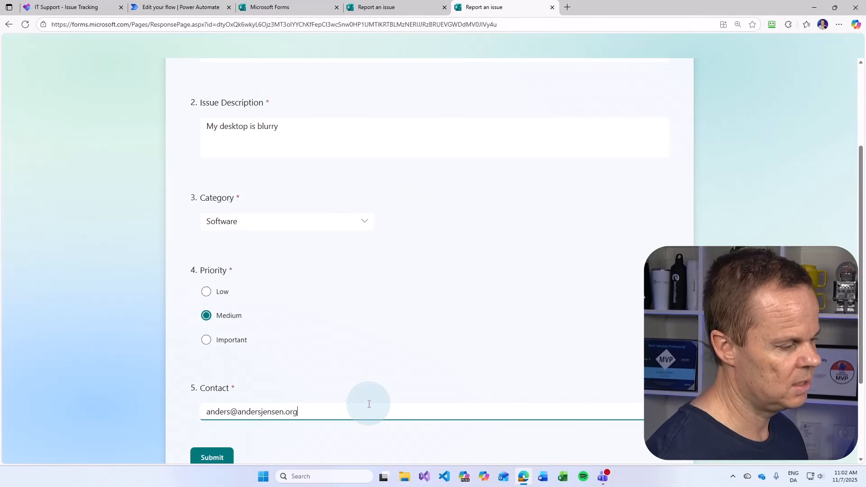
{"action": "left_click", "coordinate": [212, 457]}
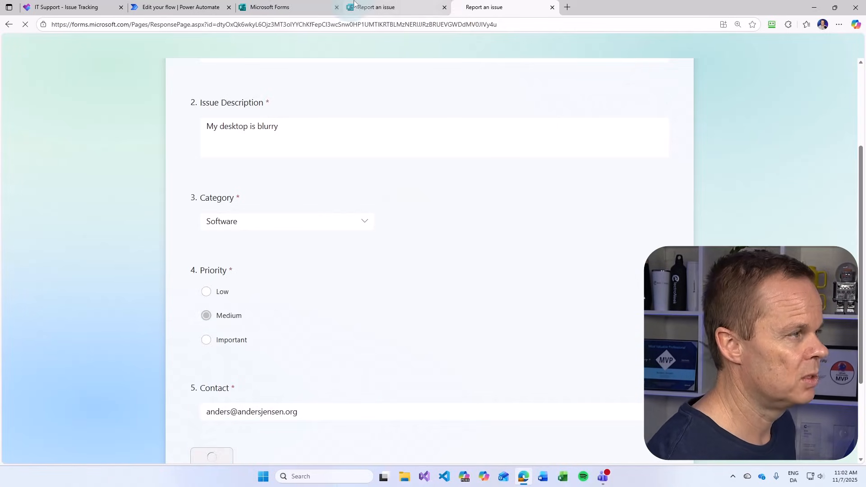
Check the flow, resubmit the issue report, and return to watch the run
{"action": "left_click", "coordinate": [189, 7]}
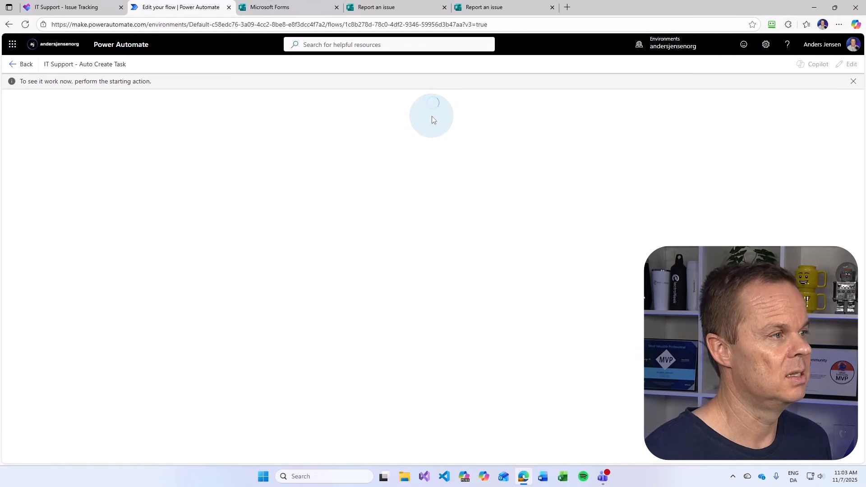
{"action": "left_click", "coordinate": [484, 7]}
{"action": "scroll", "coordinate": [361, 271], "scroll_direction": "down", "scroll_amount": 6}
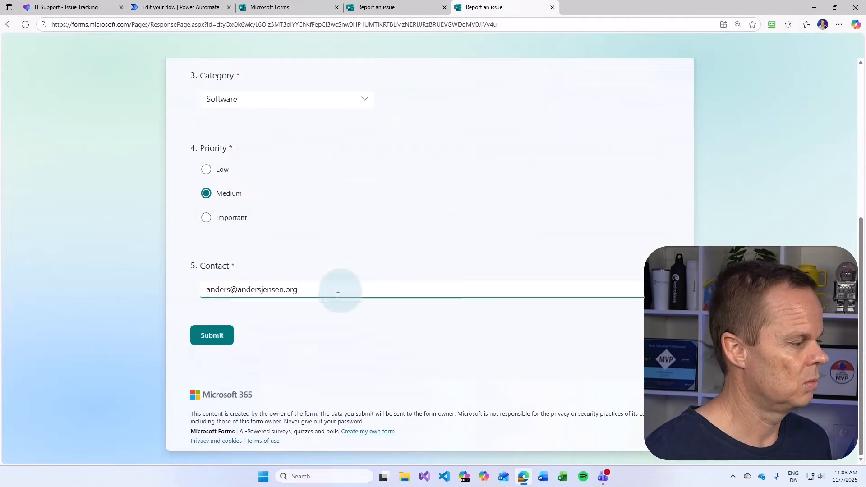
{"action": "left_click", "coordinate": [210, 336]}
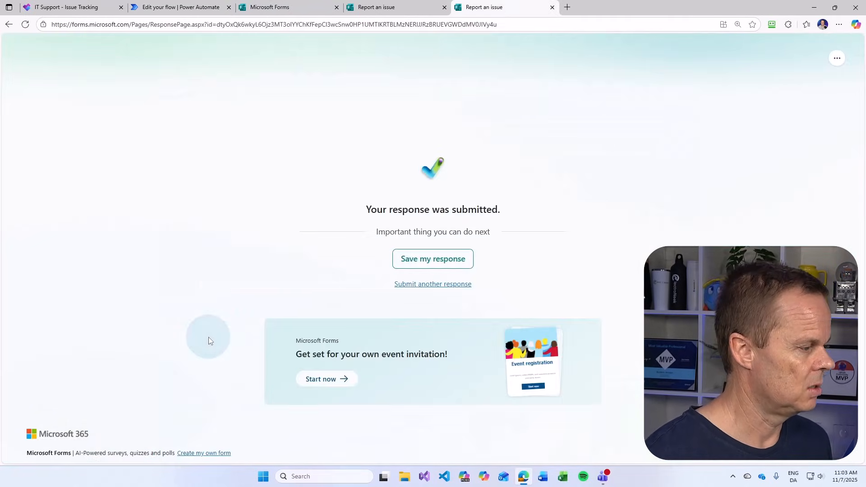
{"action": "left_click", "coordinate": [167, 5]}
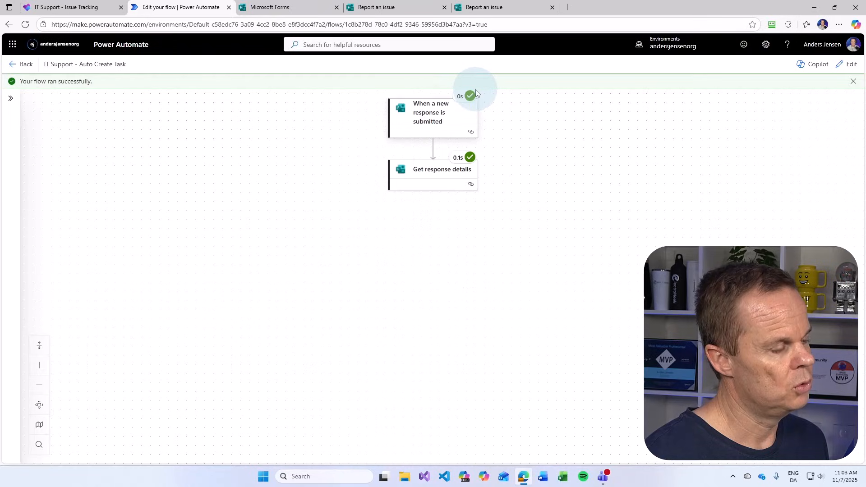
Open the Get response details raw outputs and highlight each submitted answer in the body
{"action": "left_click", "coordinate": [449, 172]}
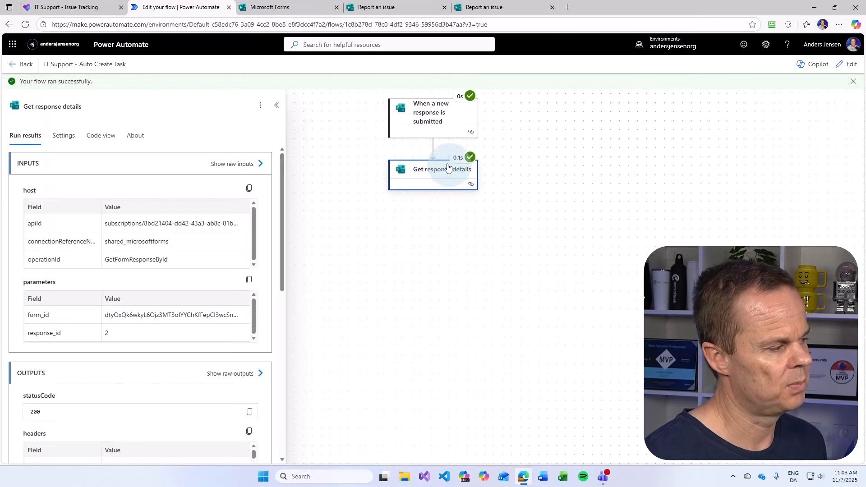
{"action": "left_click", "coordinate": [232, 375]}
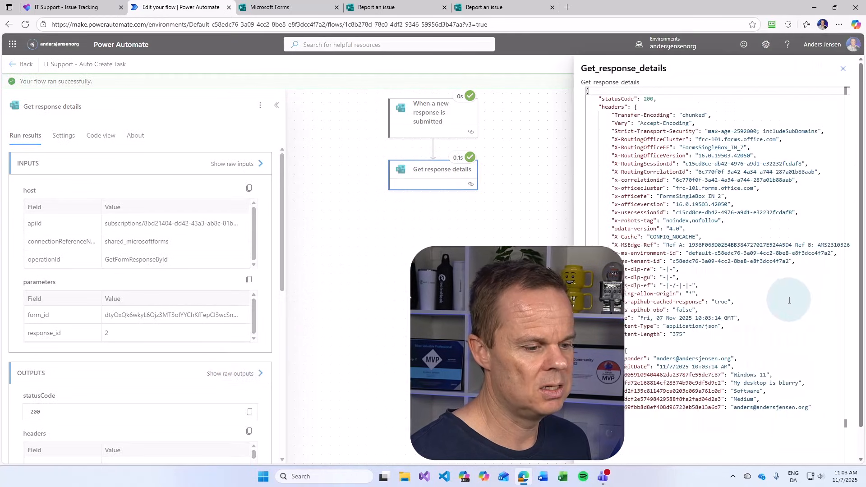
{"action": "left_click_drag", "start_coordinate": [811, 408], "coordinate": [589, 360]}
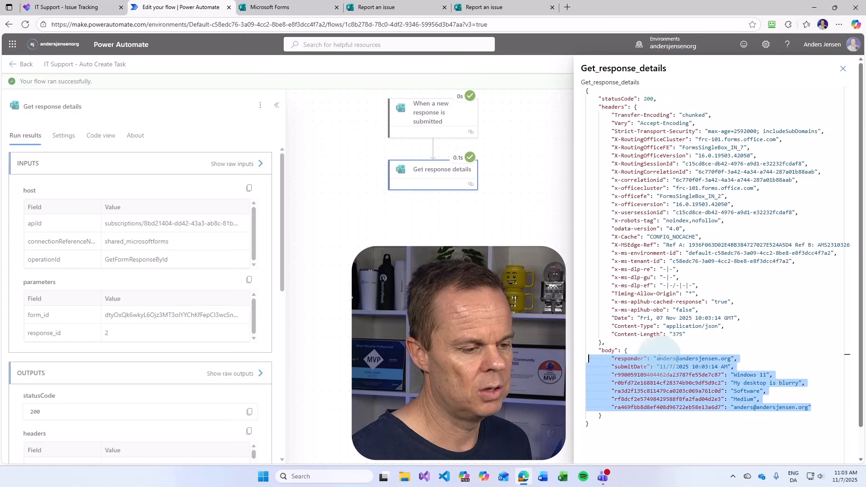
{"action": "left_click", "coordinate": [743, 375]}
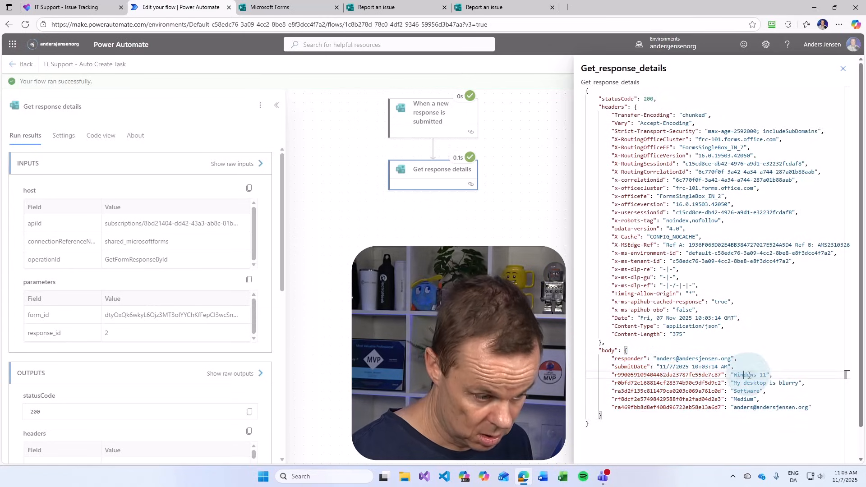
{"action": "left_click", "coordinate": [759, 384]}
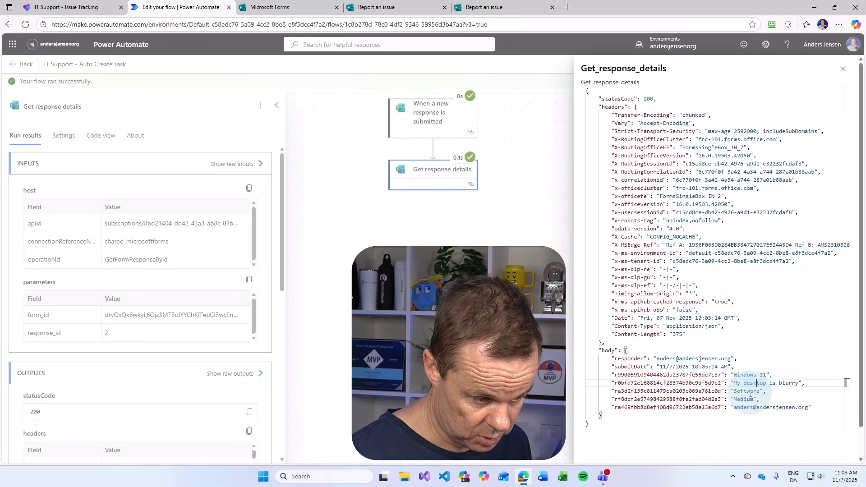
{"action": "left_click", "coordinate": [751, 392]}
{"action": "left_click", "coordinate": [745, 399]}
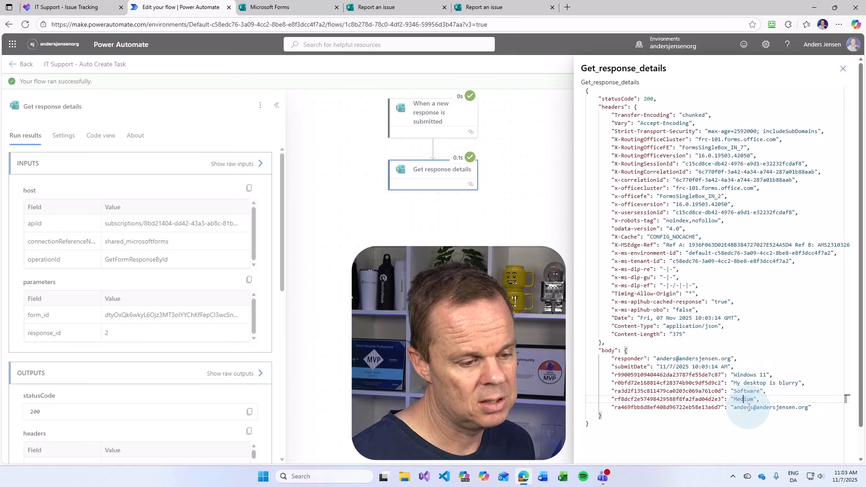
{"action": "left_click", "coordinate": [751, 408]}
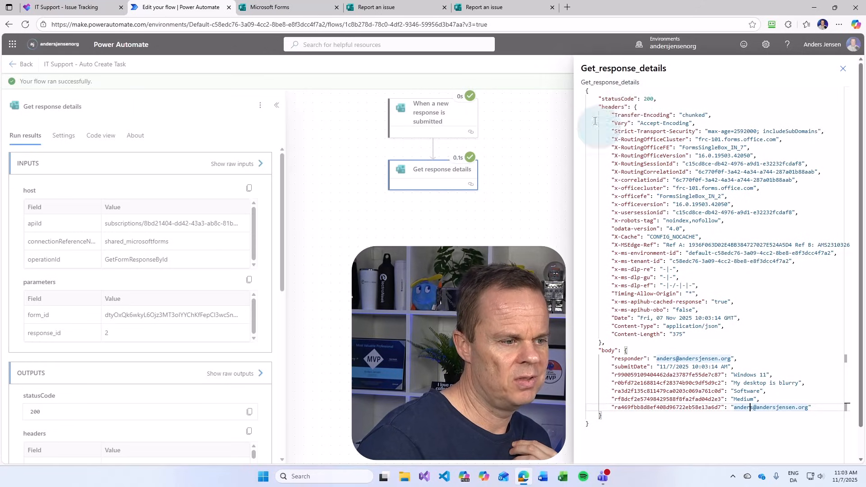
Review the output's headers, tenant id and 'My desktop is blurry' answer, then close it and edit
{"action": "left_click", "coordinate": [594, 425]}
{"action": "left_click", "coordinate": [585, 425]}
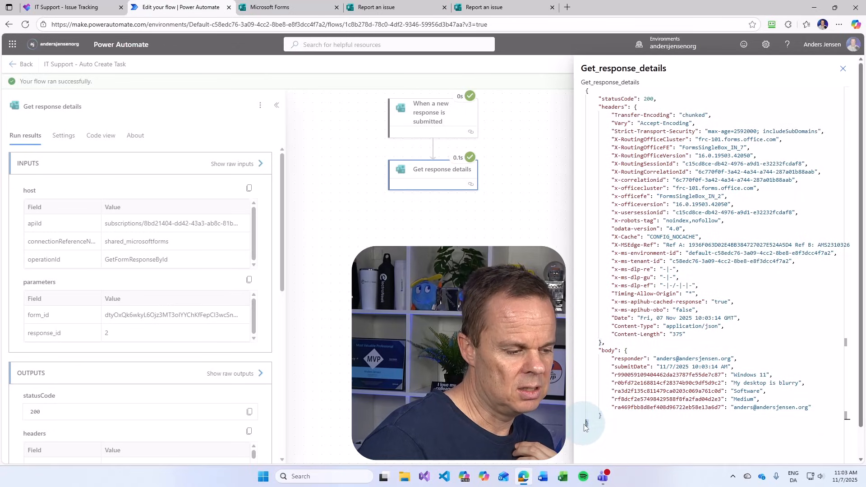
{"action": "left_click", "coordinate": [592, 89]}
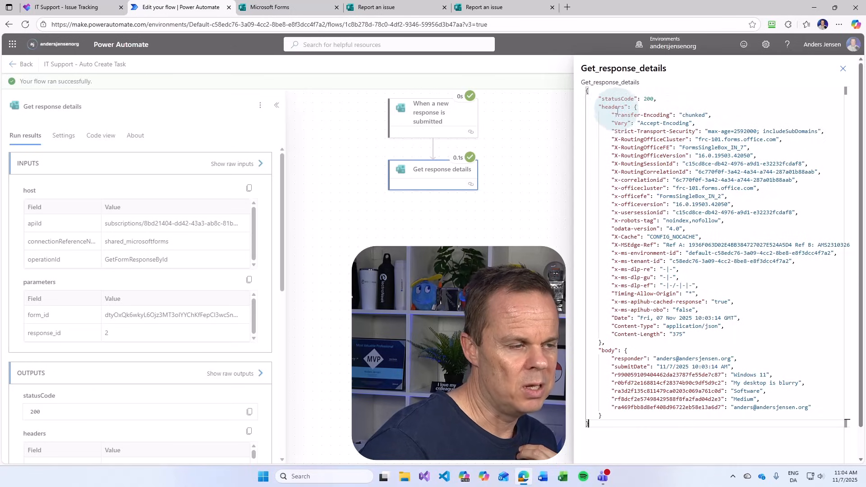
{"action": "left_click_drag", "start_coordinate": [603, 108], "coordinate": [626, 107]}
{"action": "left_click", "coordinate": [627, 172]}
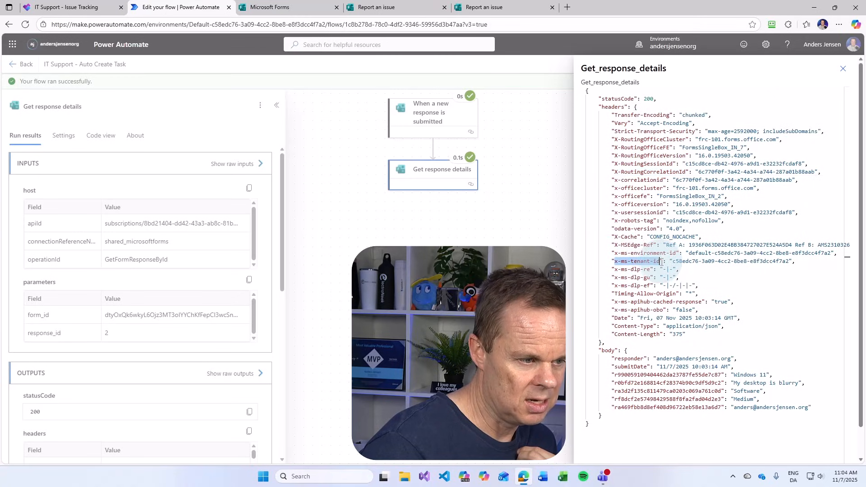
{"action": "left_click_drag", "start_coordinate": [671, 262], "coordinate": [790, 261]}
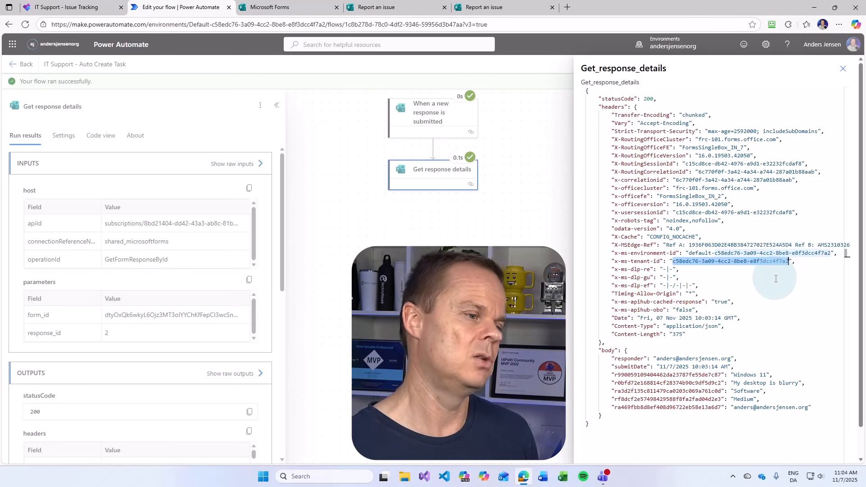
{"action": "left_click", "coordinate": [604, 351]}
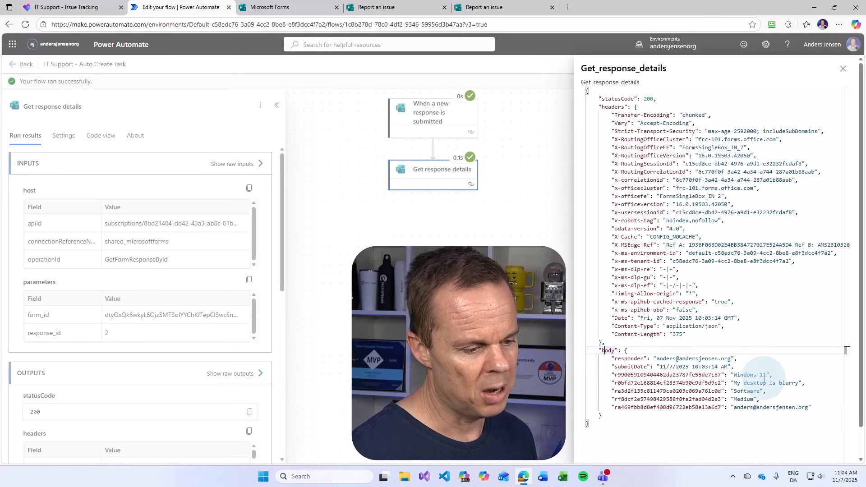
{"action": "left_click_drag", "start_coordinate": [733, 383], "coordinate": [799, 383]}
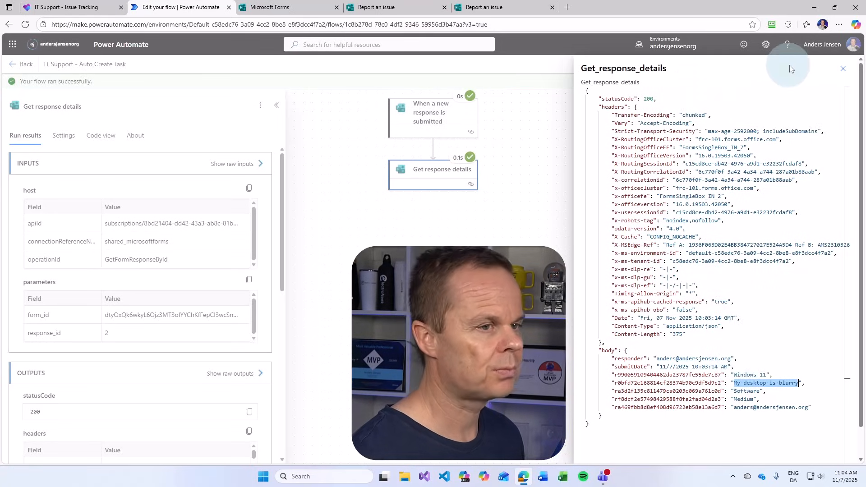
{"action": "left_click", "coordinate": [843, 75]}
{"action": "left_click", "coordinate": [850, 64]}
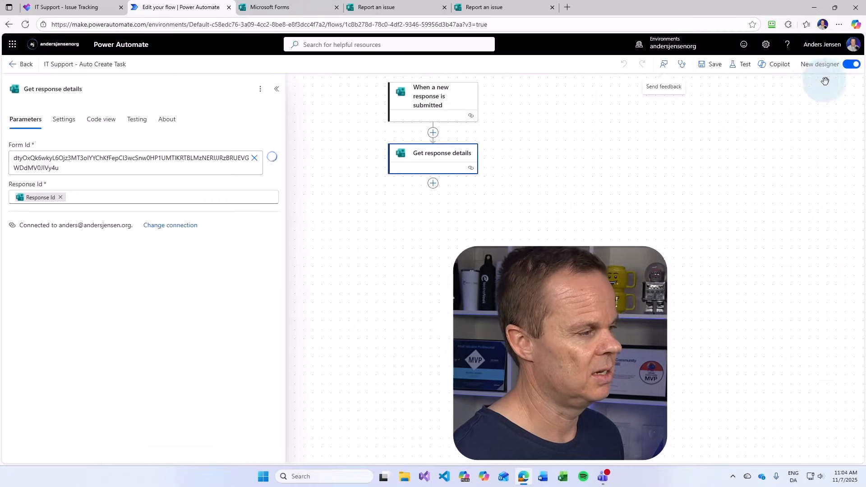
Add a Planner Create a task step for group Issue Reporting Demo, plan IT Support - Issue Tracking
{"action": "left_click", "coordinate": [434, 183]}
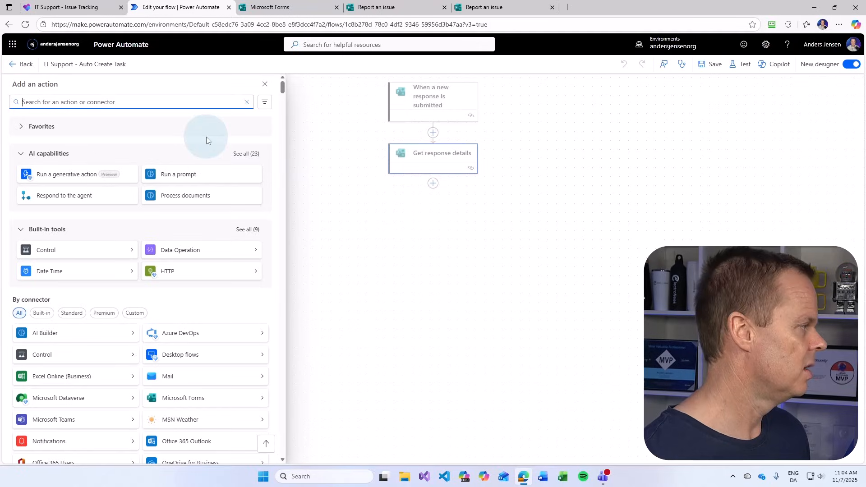
{"action": "type", "text": "cr"}
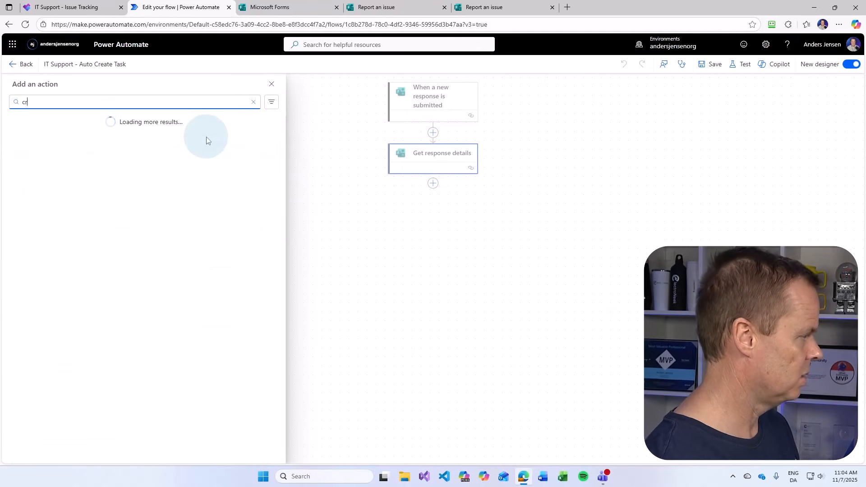
{"action": "type", "text": "eate a task"}
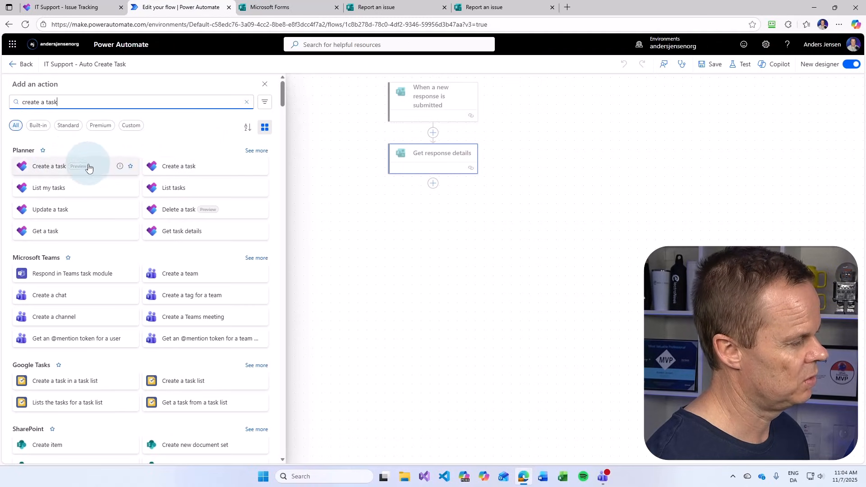
{"action": "left_click", "coordinate": [66, 168]}
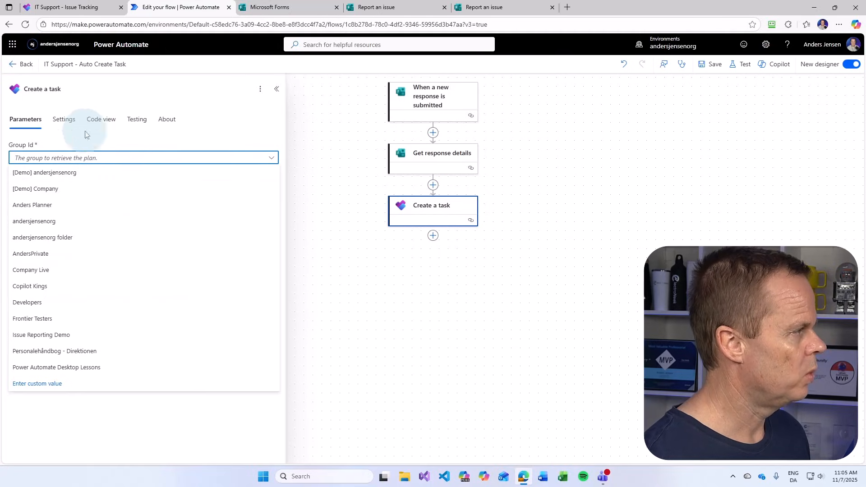
{"action": "left_click", "coordinate": [59, 339]}
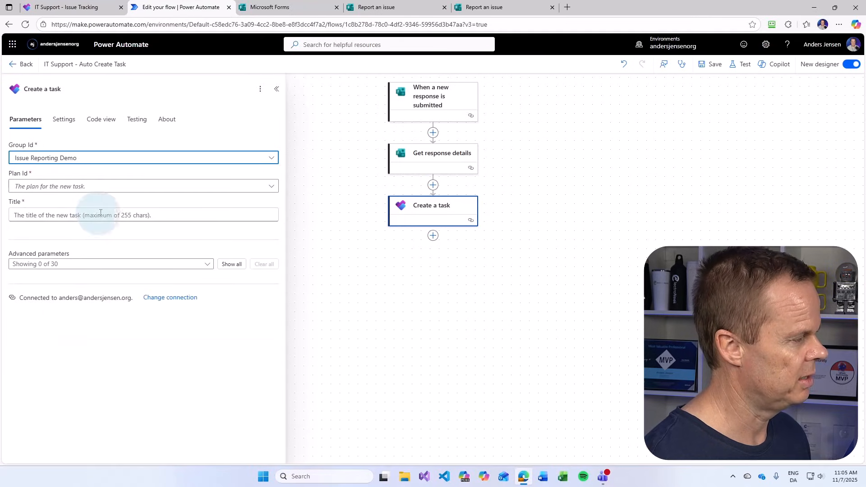
{"action": "left_click", "coordinate": [26, 189]}
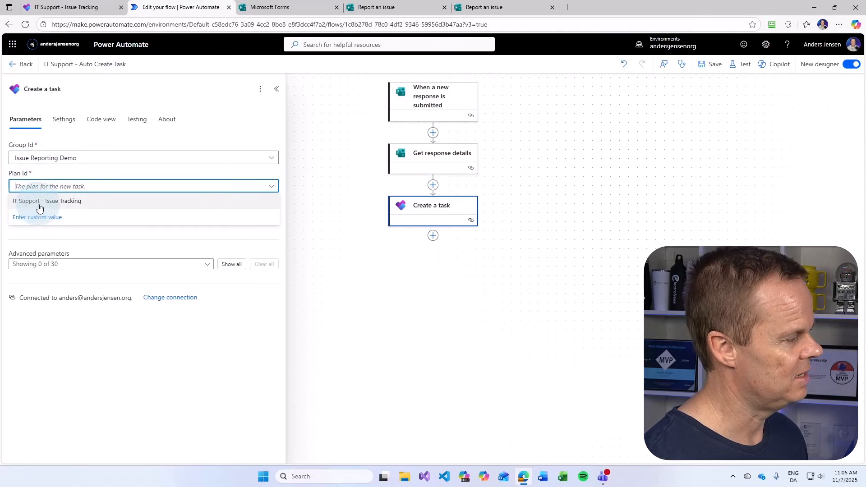
{"action": "left_click", "coordinate": [74, 206]}
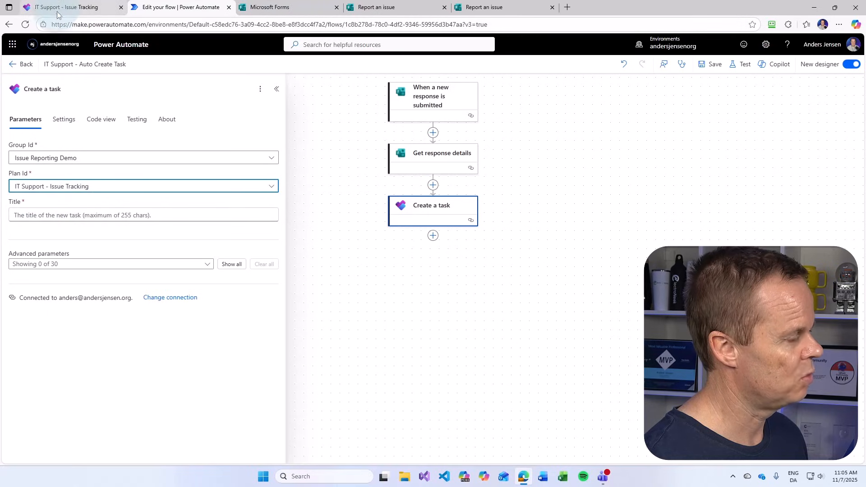
Fill the task Title with the Issue Title answer from the form response
{"action": "left_click", "coordinate": [65, 216]}
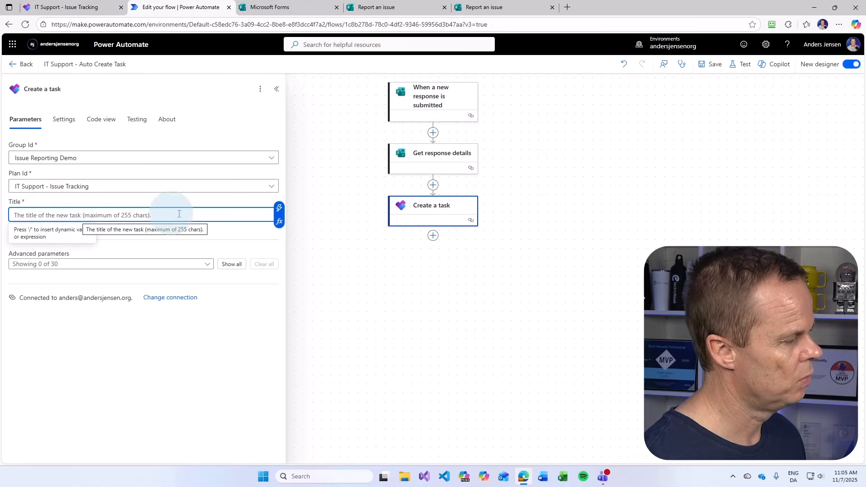
{"action": "left_click", "coordinate": [278, 210]}
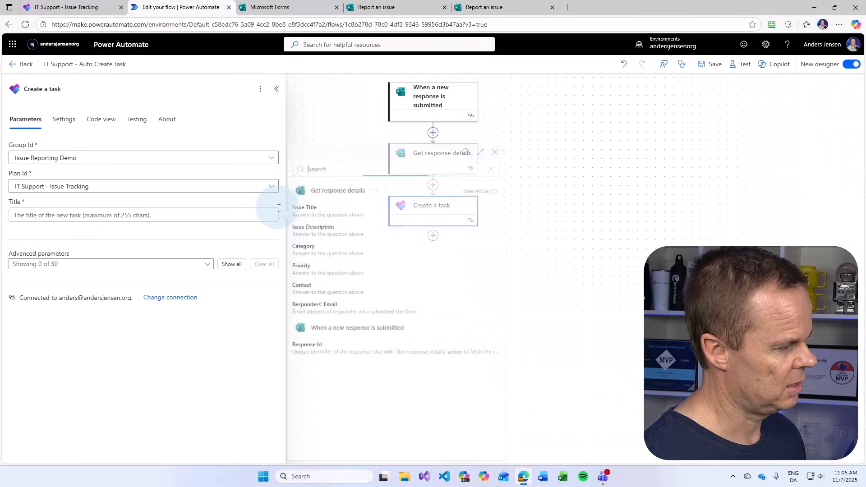
{"action": "left_click", "coordinate": [341, 211]}
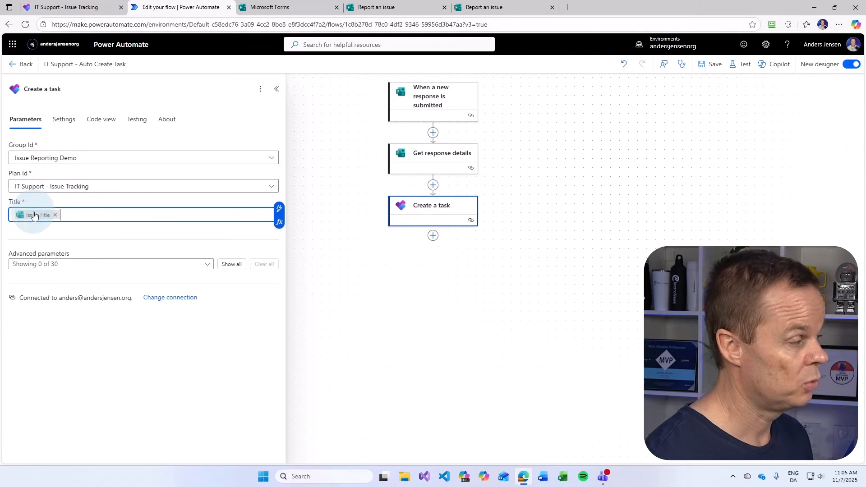
{"action": "mouse_move", "coordinate": [35, 216]}
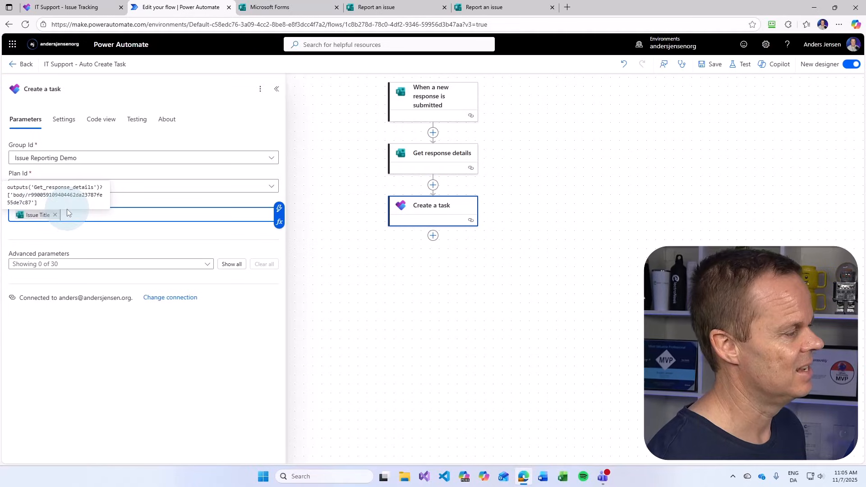
Save the flow with its Create a task step and start a manual test
{"action": "left_click", "coordinate": [713, 64]}
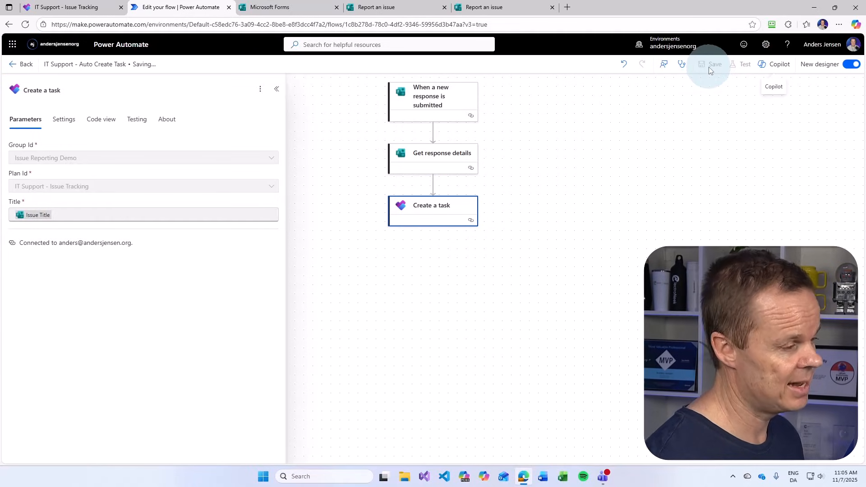
{"action": "left_click", "coordinate": [742, 64]}
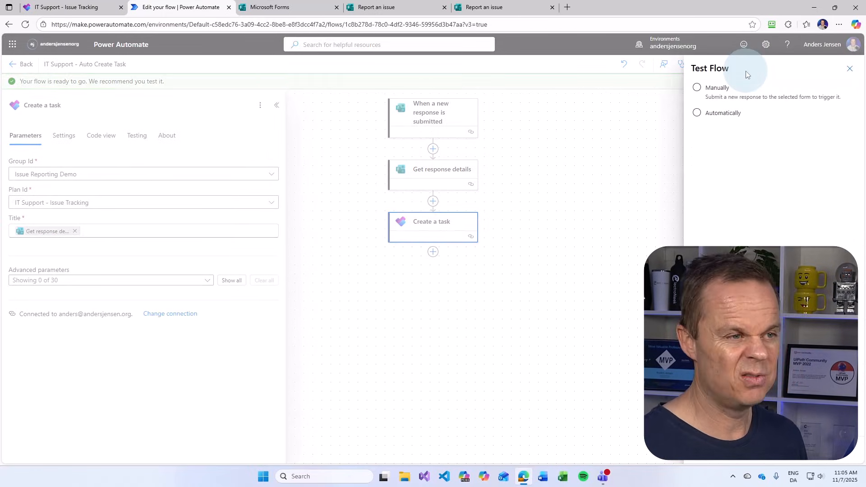
{"action": "left_click", "coordinate": [725, 90]}
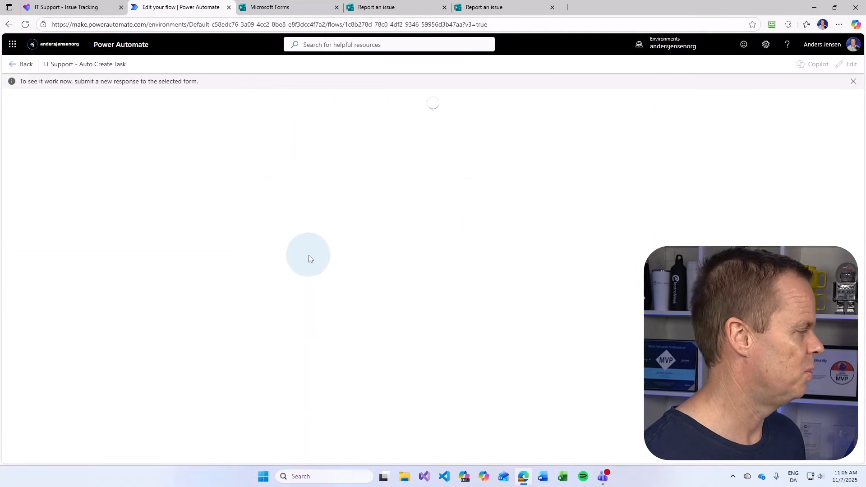
Start another form response with issue title 'Network' and category Network
{"action": "left_click", "coordinate": [487, 7]}
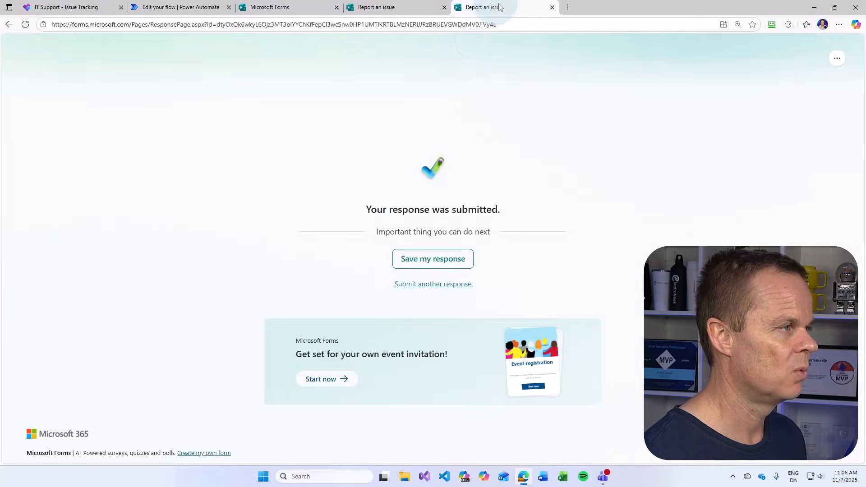
{"action": "left_click", "coordinate": [404, 283]}
{"action": "left_click", "coordinate": [257, 190]}
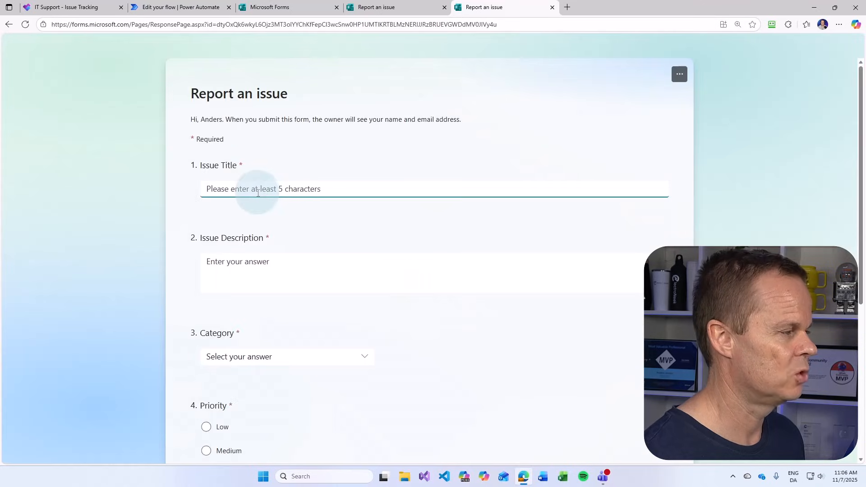
{"action": "type", "text": "Net"}
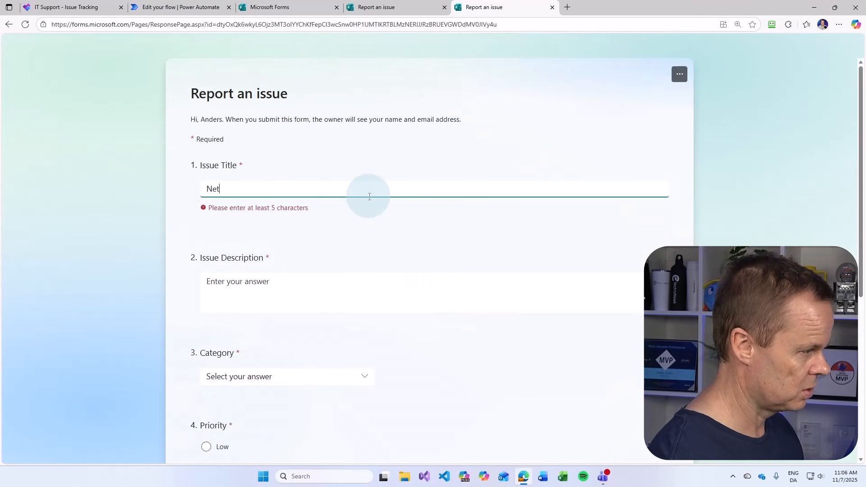
{"action": "type", "text": "work"}
{"action": "key", "text": "Tab"}
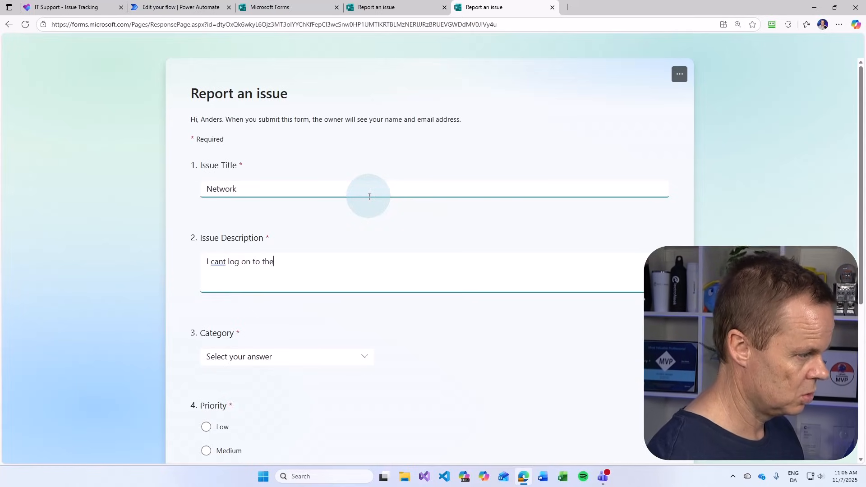
{"action": "scroll", "coordinate": [289, 271], "scroll_direction": "down", "scroll_amount": 1}
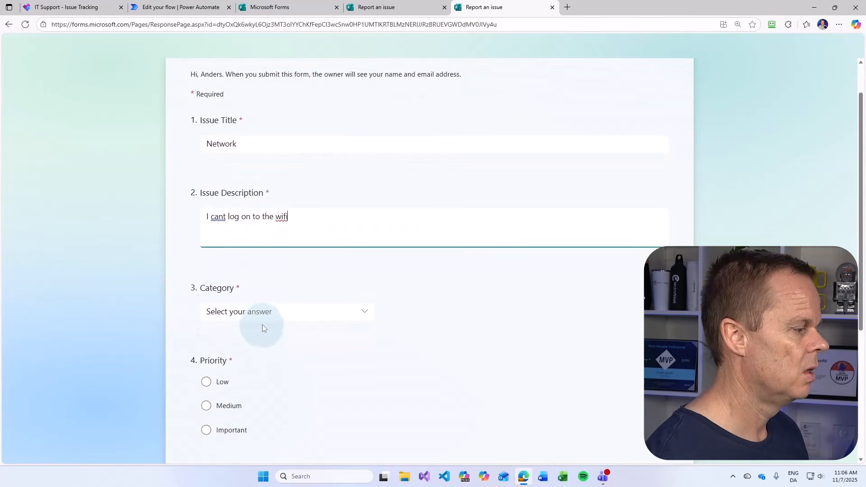
{"action": "left_click", "coordinate": [265, 315]}
{"action": "left_click", "coordinate": [230, 367]}
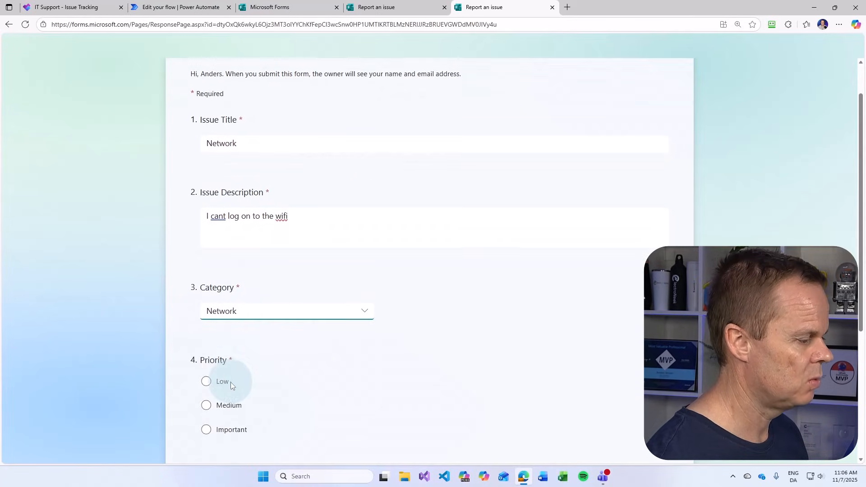
Set priority to Important, enter the contact e-mail, submit, and check the successful flow run
{"action": "scroll", "coordinate": [231, 382], "scroll_direction": "down", "scroll_amount": 1}
{"action": "left_click", "coordinate": [212, 386]}
{"action": "scroll", "coordinate": [213, 378], "scroll_direction": "down", "scroll_amount": 3}
{"action": "left_click", "coordinate": [262, 316]}
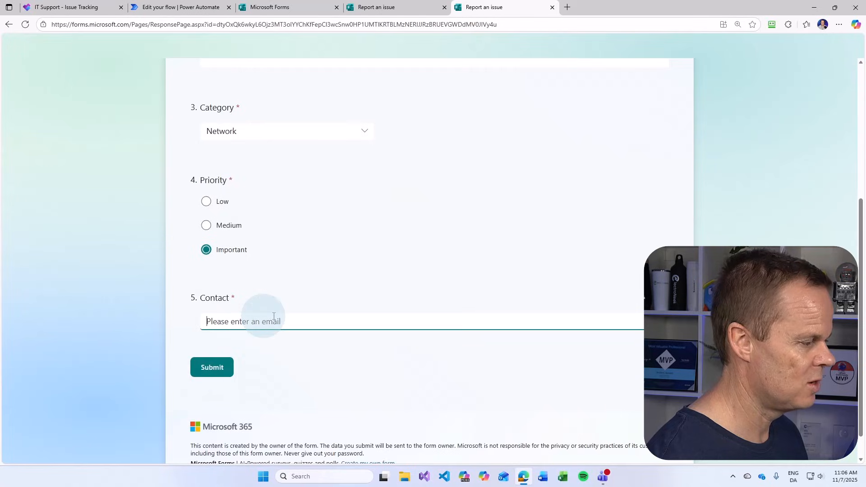
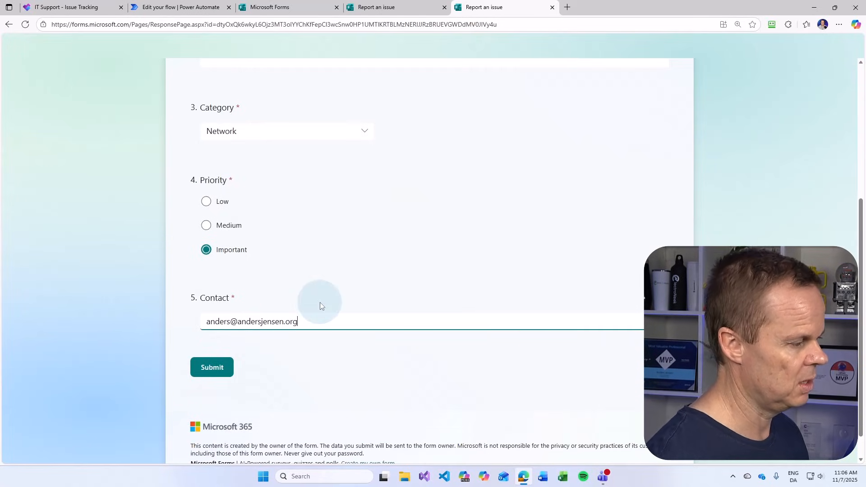
{"action": "left_click", "coordinate": [232, 375]}
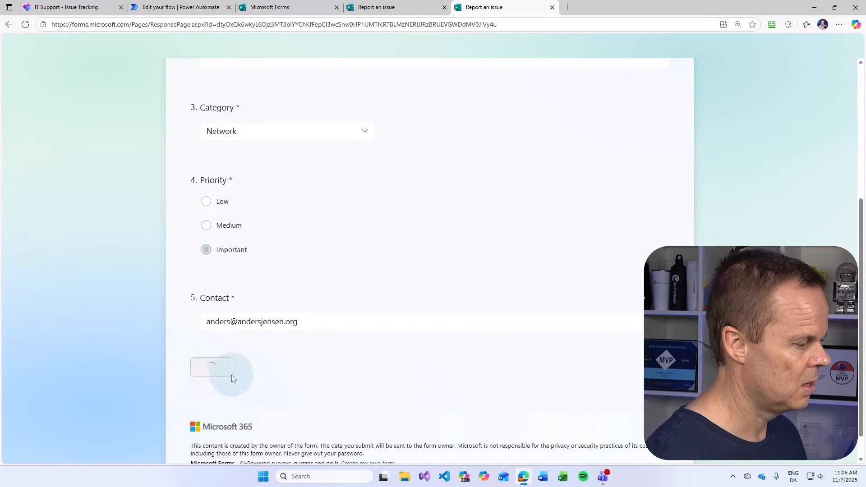
{"action": "left_click", "coordinate": [180, 8]}
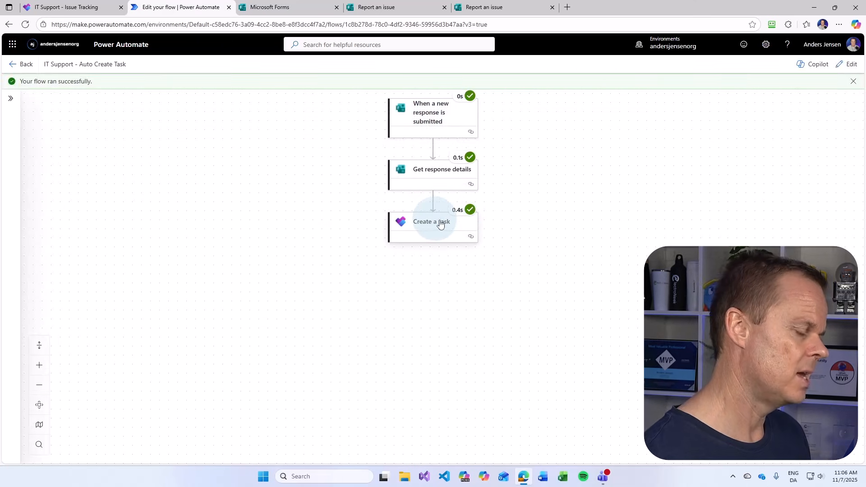
{"action": "left_click", "coordinate": [61, 8]}
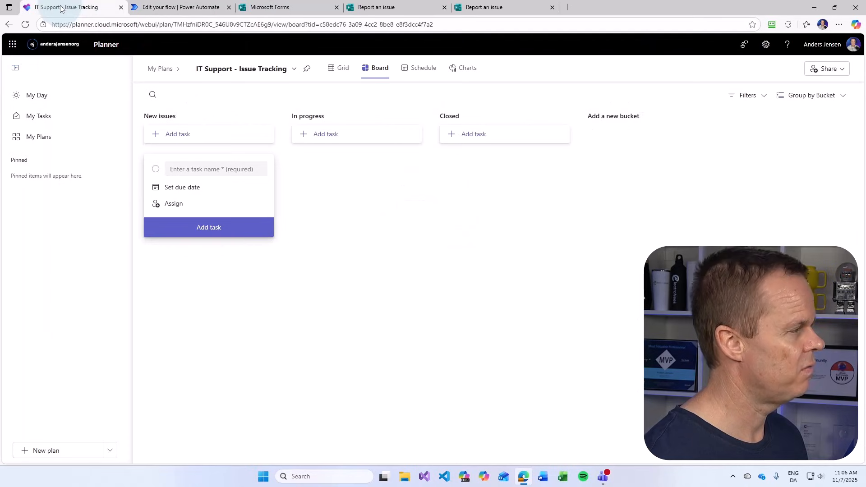
Refresh the Planner board and inspect the new Network task's details
{"action": "left_click", "coordinate": [27, 29]}
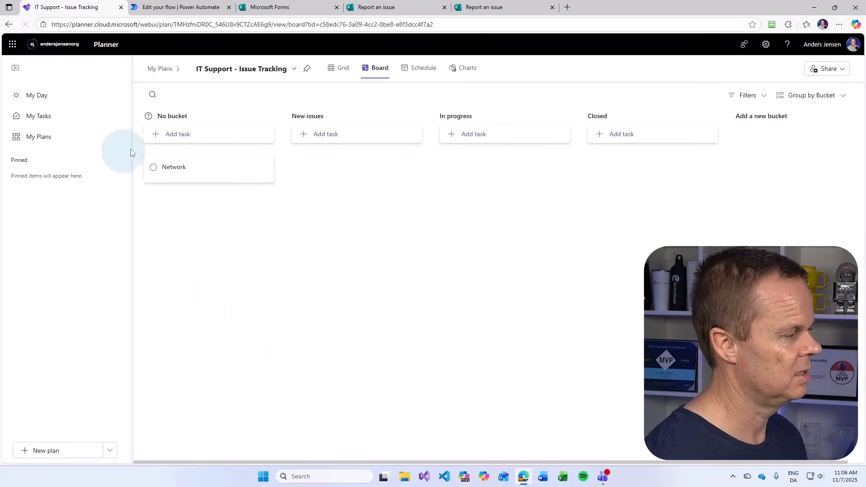
{"action": "left_click", "coordinate": [192, 167]}
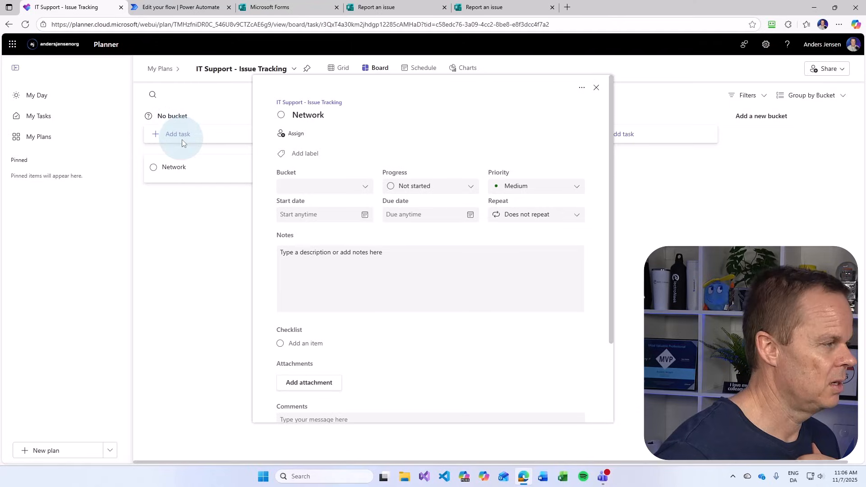
{"action": "left_click", "coordinate": [595, 87]}
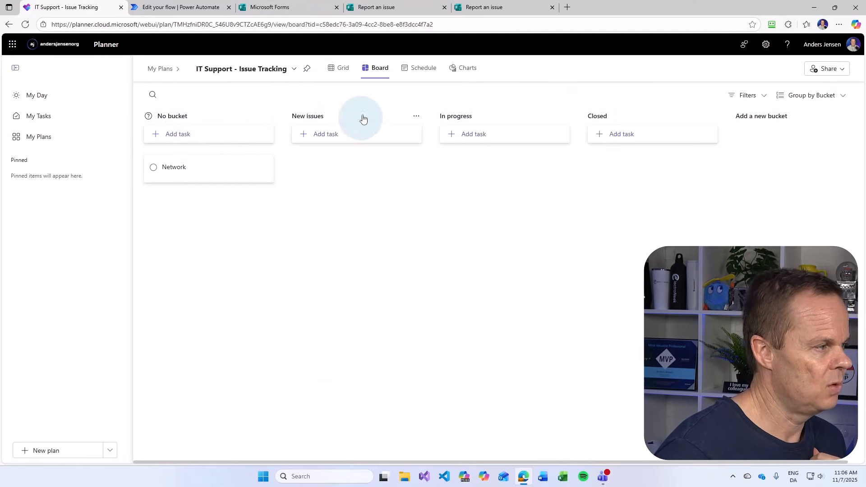
{"action": "left_click", "coordinate": [176, 169]}
{"action": "scroll", "coordinate": [389, 264], "scroll_direction": "down", "scroll_amount": 3}
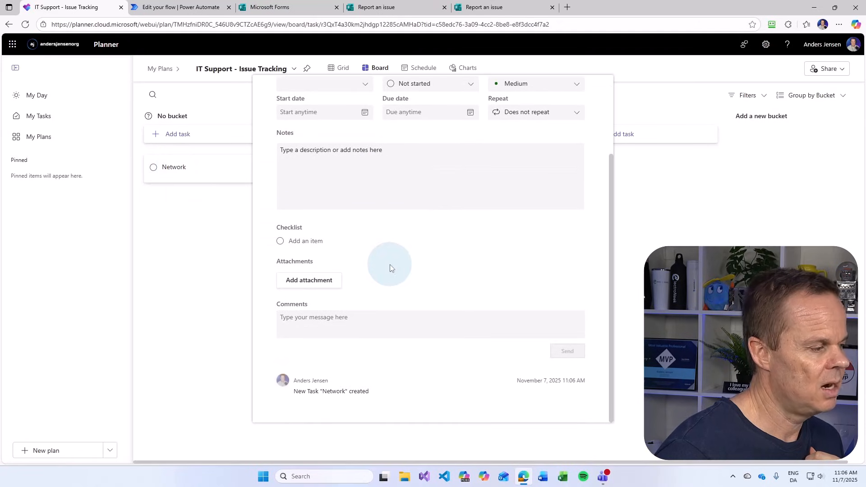
{"action": "scroll", "coordinate": [383, 259], "scroll_direction": "up", "scroll_amount": 3}
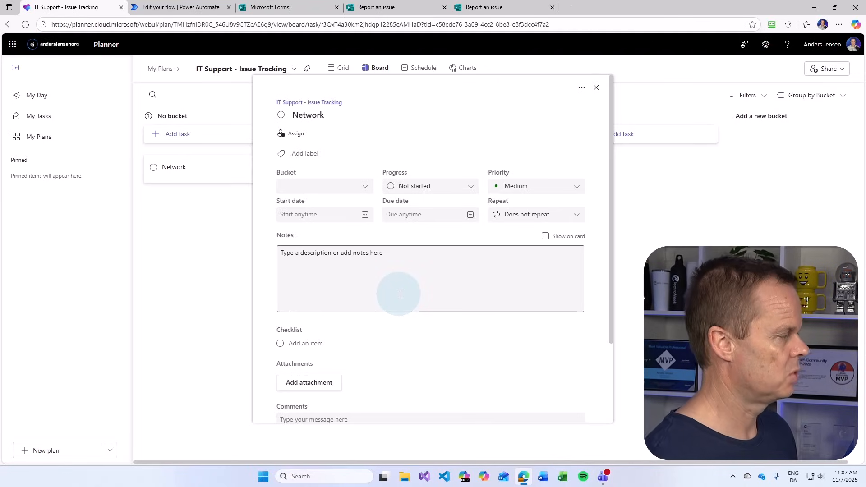
{"action": "left_click", "coordinate": [596, 87]}
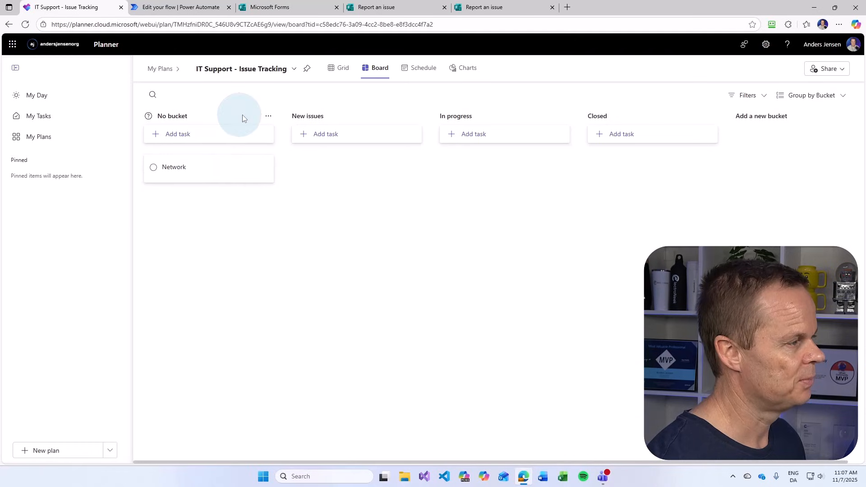
Delete the No bucket group with its uncategorized Network task
{"action": "left_click", "coordinate": [270, 119]}
{"action": "left_click", "coordinate": [274, 131]}
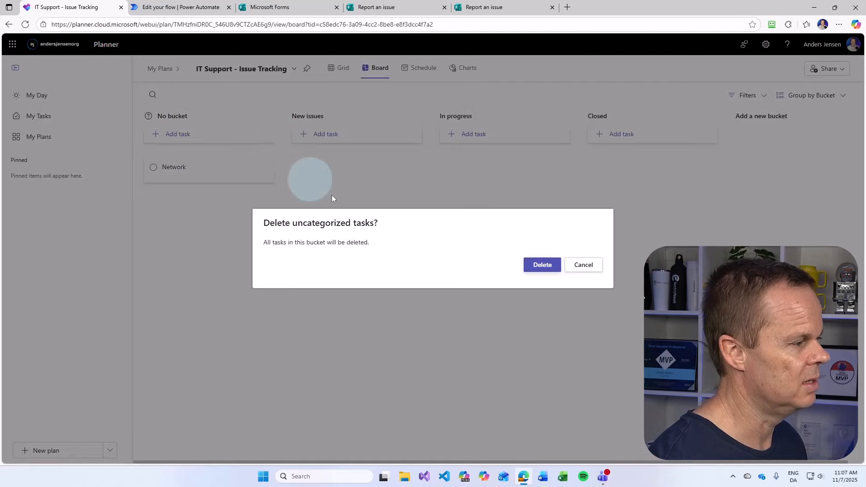
{"action": "left_click", "coordinate": [547, 267]}
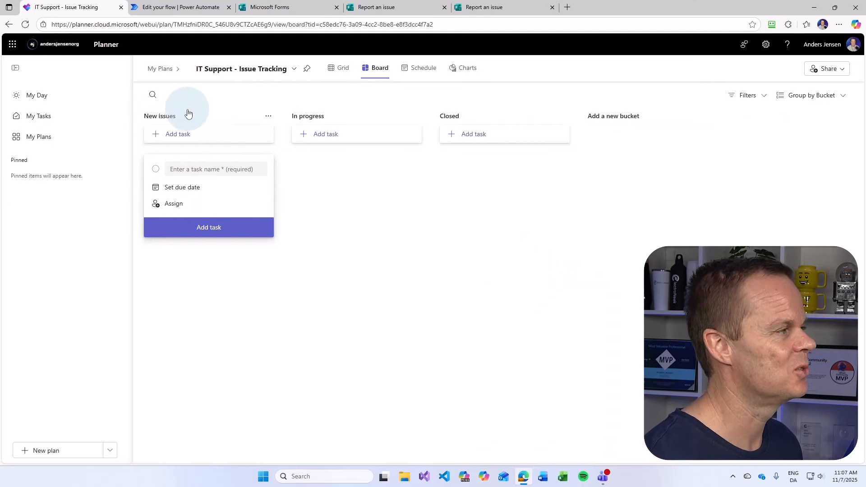
{"action": "left_click", "coordinate": [177, 6]}
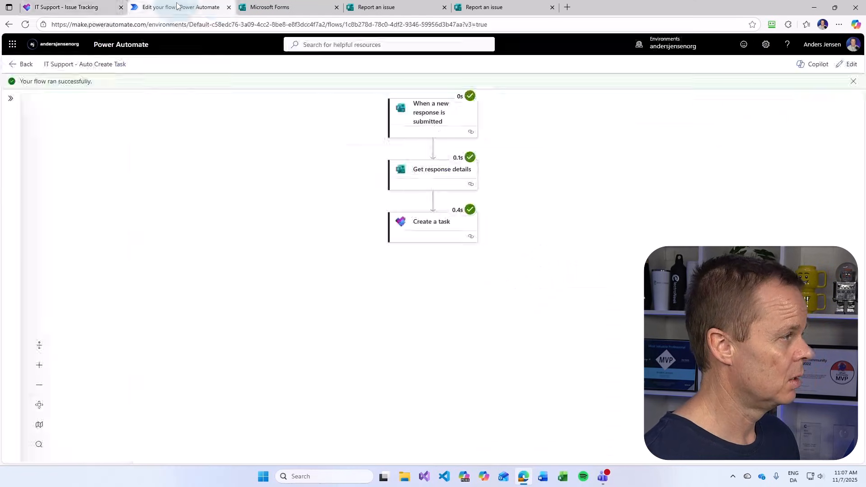
Show all advanced parameters of Create a task and set Bucket Id to New issues
{"action": "left_click", "coordinate": [851, 67]}
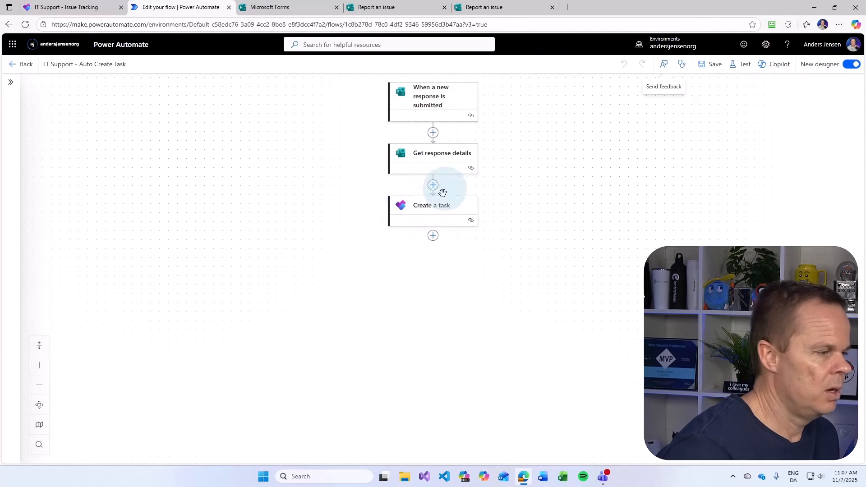
{"action": "left_click", "coordinate": [438, 211]}
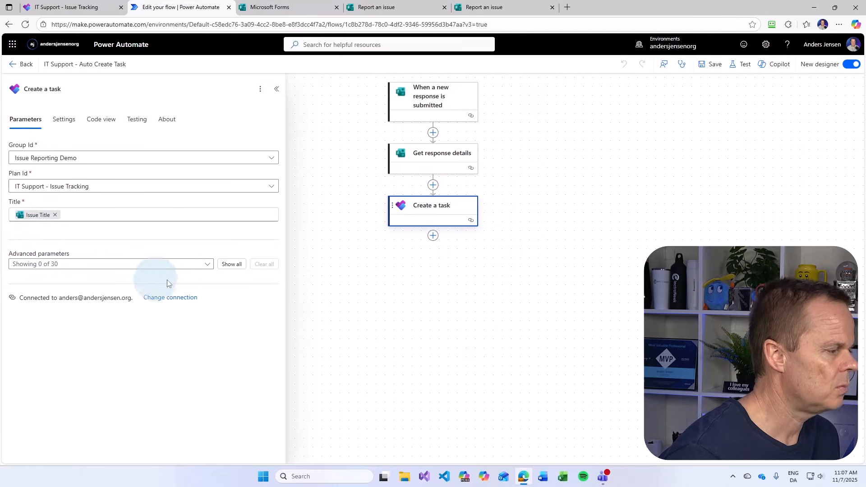
{"action": "left_click", "coordinate": [227, 266]}
{"action": "scroll", "coordinate": [144, 321], "scroll_direction": "down", "scroll_amount": 3}
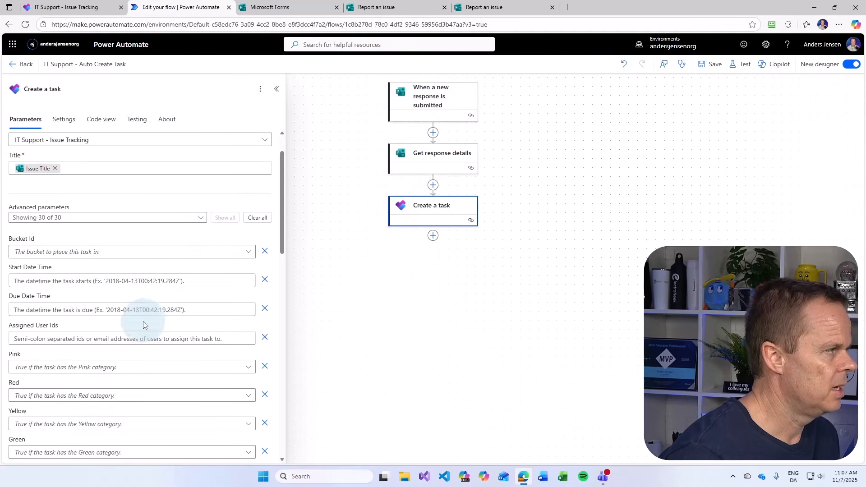
{"action": "scroll", "coordinate": [140, 323], "scroll_direction": "down", "scroll_amount": 10}
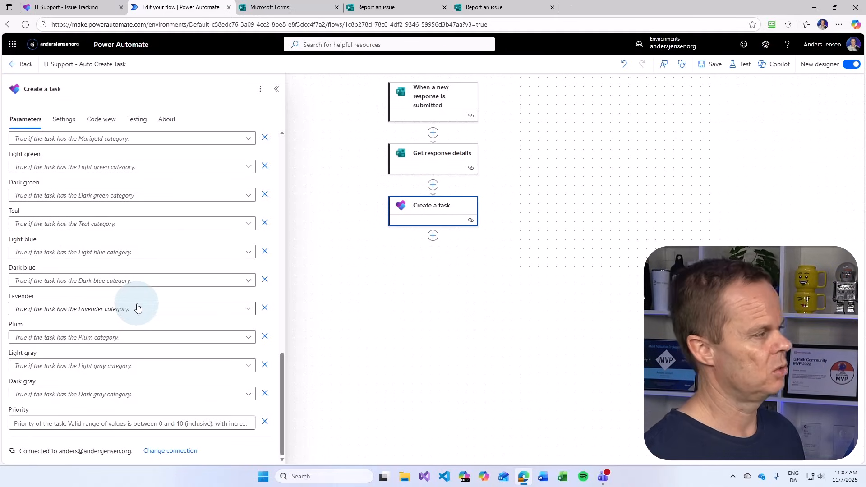
{"action": "scroll", "coordinate": [136, 289], "scroll_direction": "up", "scroll_amount": 7}
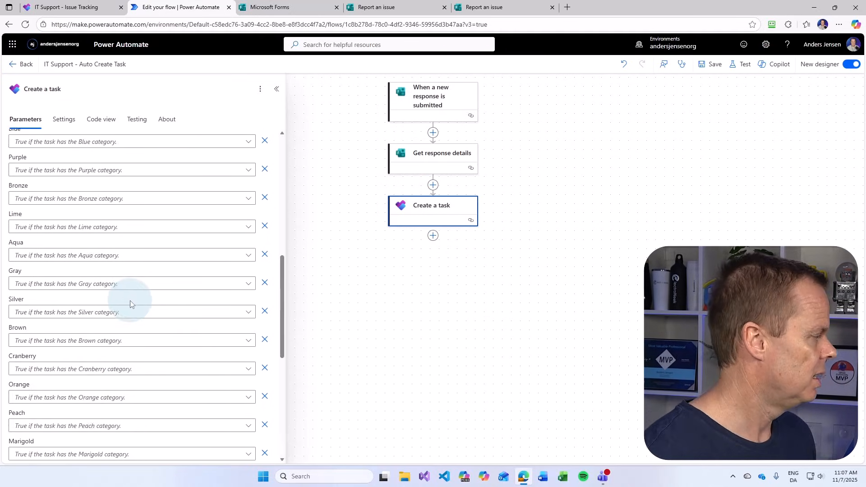
{"action": "scroll", "coordinate": [130, 300], "scroll_direction": "up", "scroll_amount": 8}
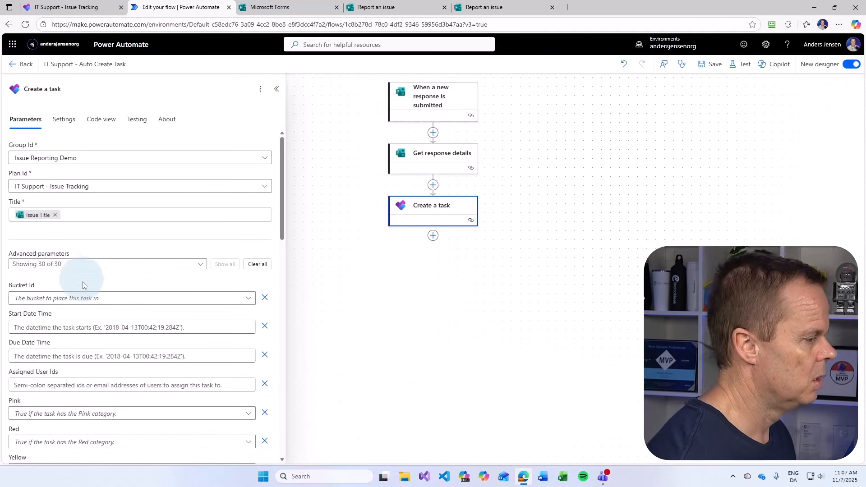
{"action": "left_click", "coordinate": [64, 298]}
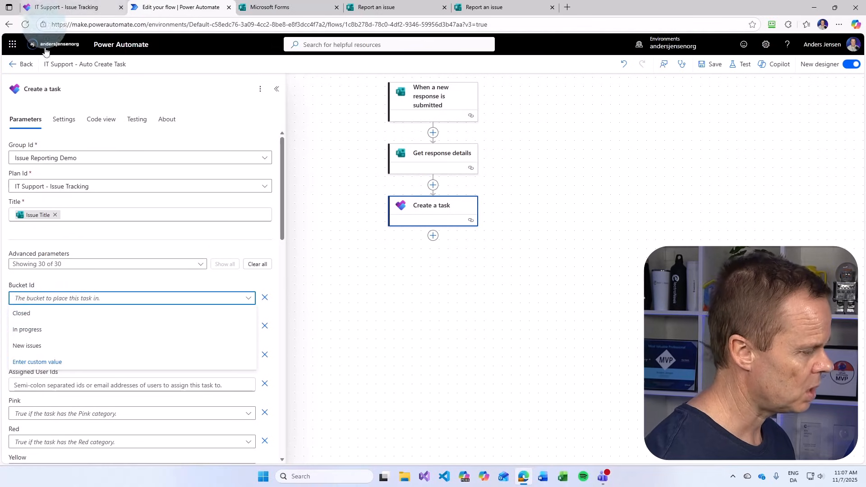
{"action": "left_click", "coordinate": [28, 347]}
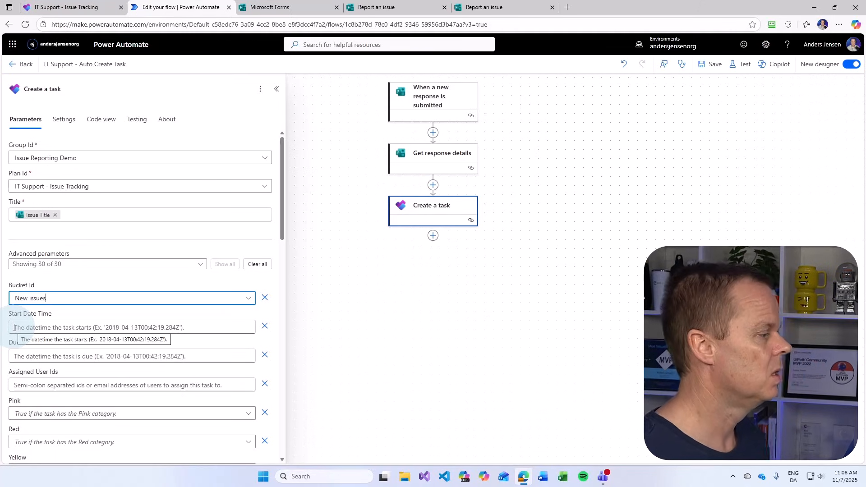
Begin a Start Date Time expression wrapping utcNow in convertTimeZone
{"action": "left_click", "coordinate": [98, 329]}
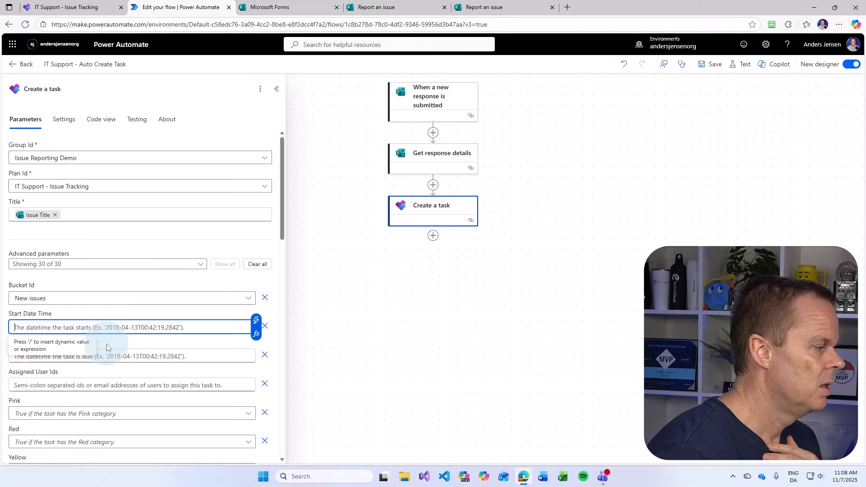
{"action": "left_click", "coordinate": [255, 336]}
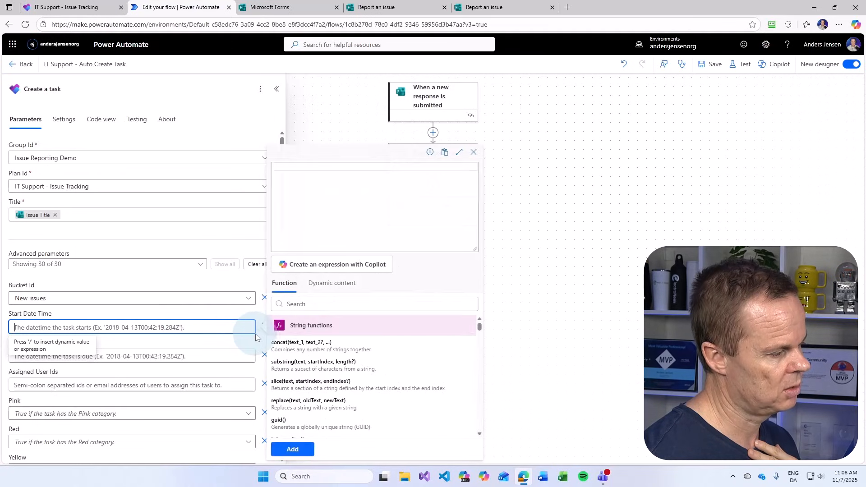
{"action": "left_click", "coordinate": [290, 211]}
{"action": "left_click", "coordinate": [284, 228]}
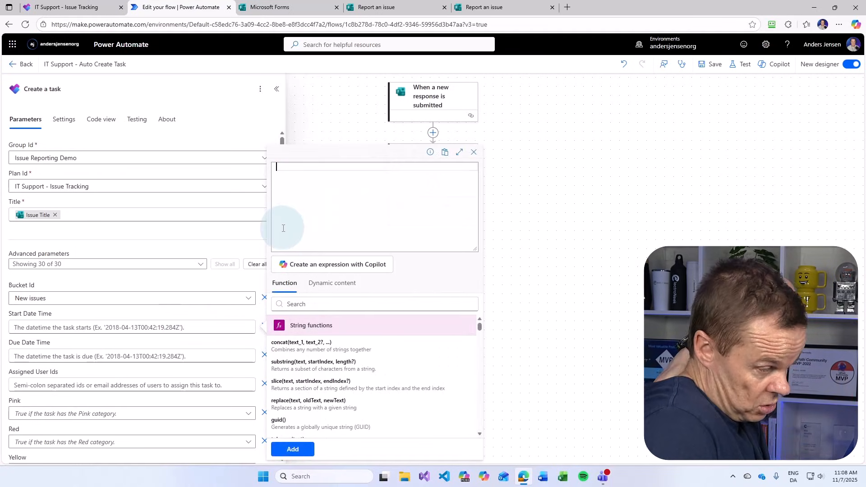
{"action": "left_click", "coordinate": [314, 198]}
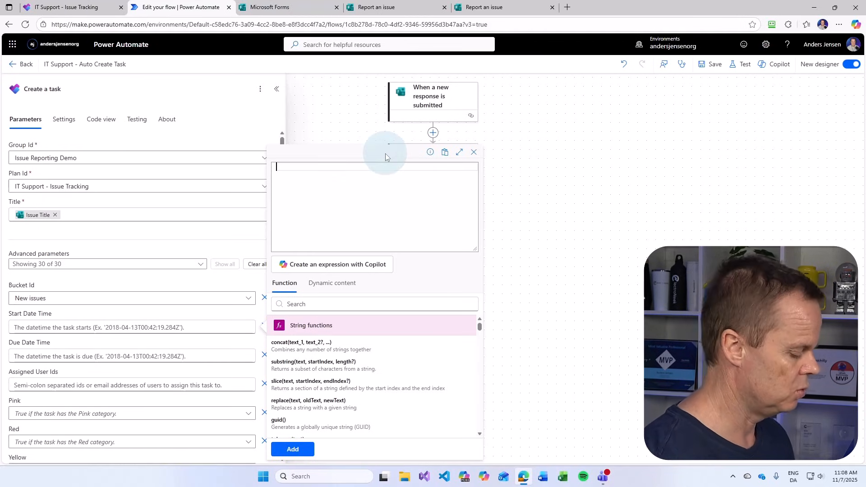
{"action": "type", "text": "utc"}
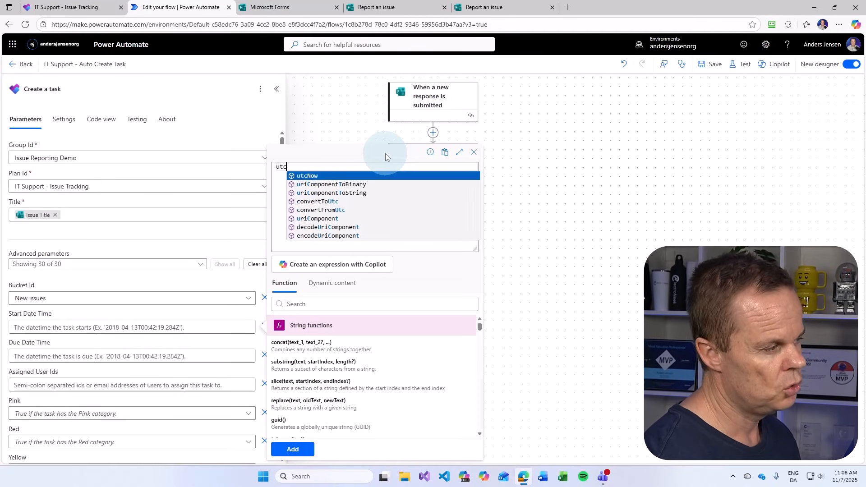
{"action": "key", "text": "Tab"}
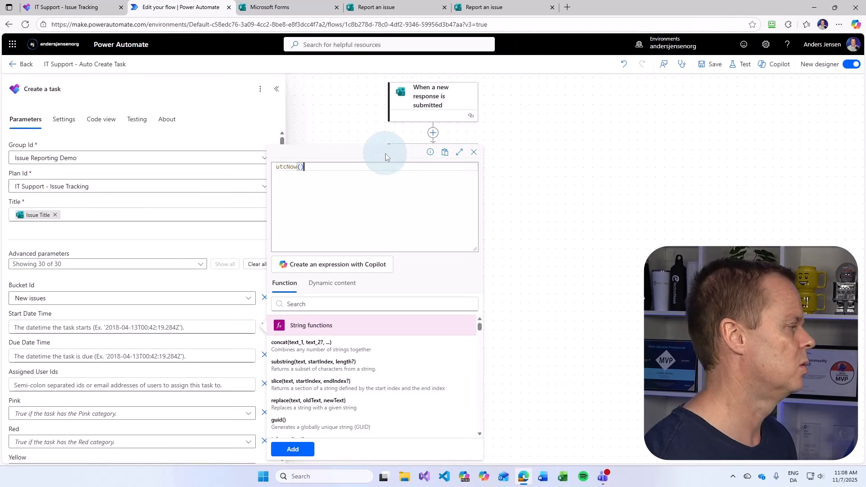
{"action": "key", "text": "Left"}
{"action": "key", "text": "Left"}
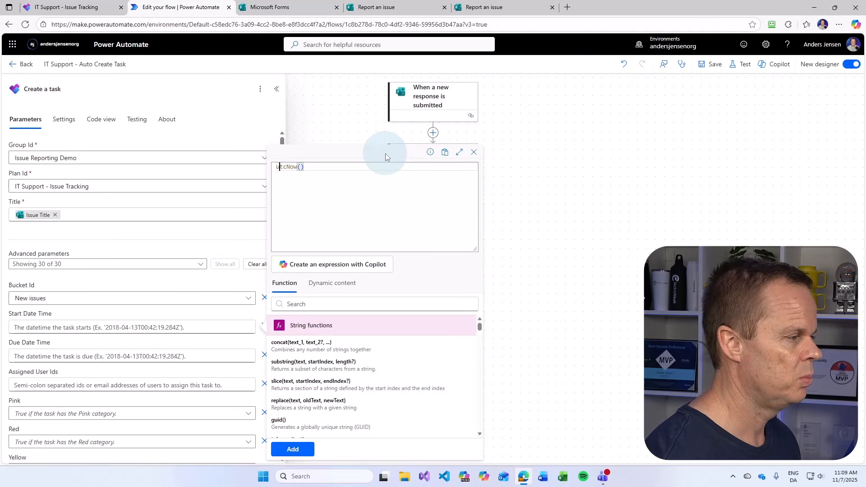
{"action": "key", "text": "ctrl+shift+Left"}
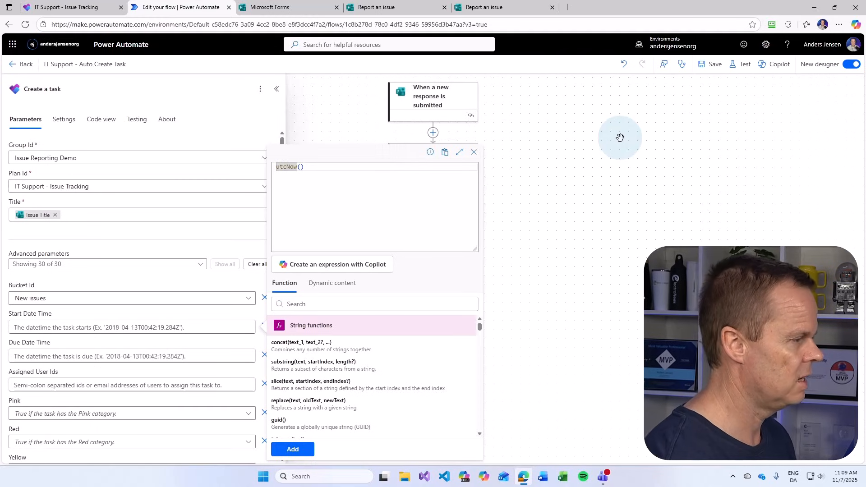
{"action": "type", "text": "convert"}
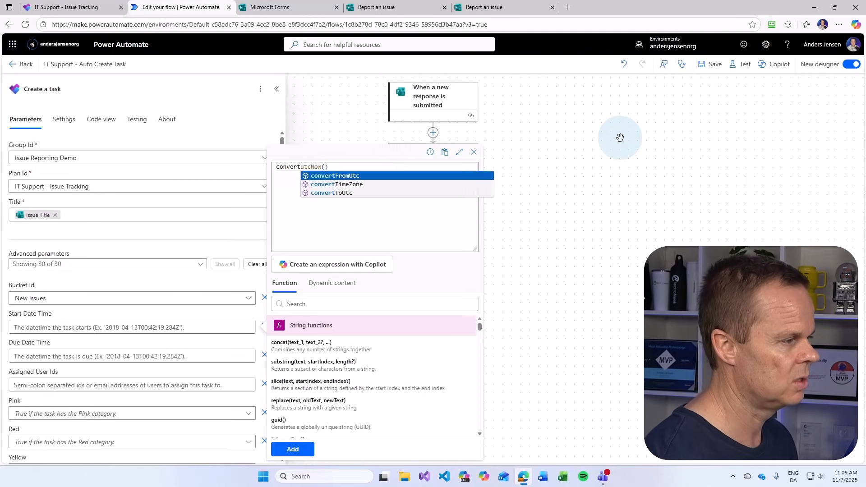
{"action": "key", "text": "Down"}
{"action": "key", "text": "Tab"}
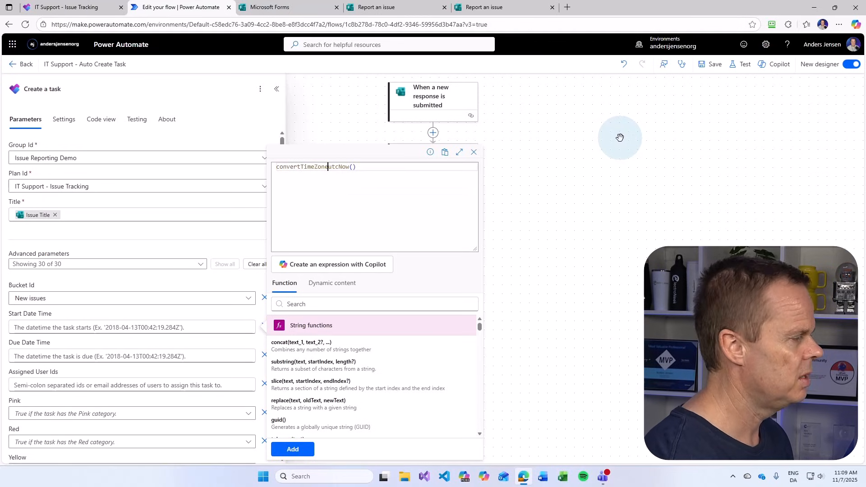
Complete it as convertTimeZone(utcNow(),'UTC','W. Europe Standard Time') and insert it as start date
{"action": "type", "text": "("}
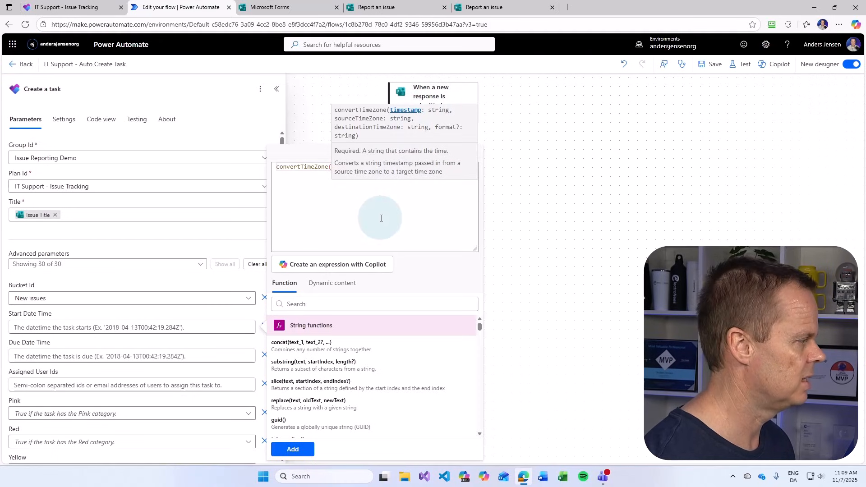
{"action": "type", "text": "utcNow()"}
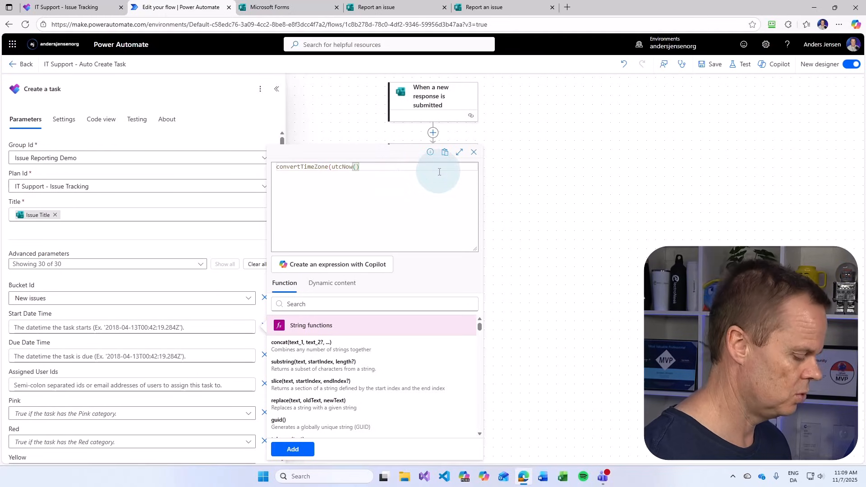
{"action": "type", "text": ","}
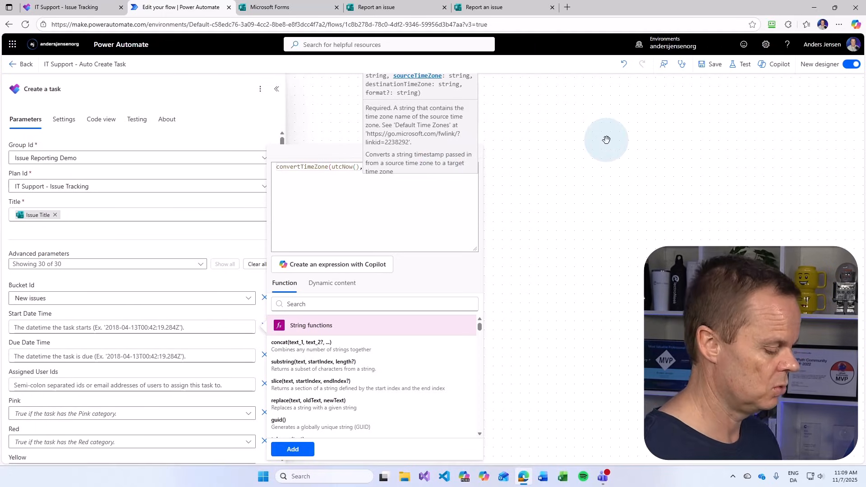
{"action": "type", "text": "'U"}
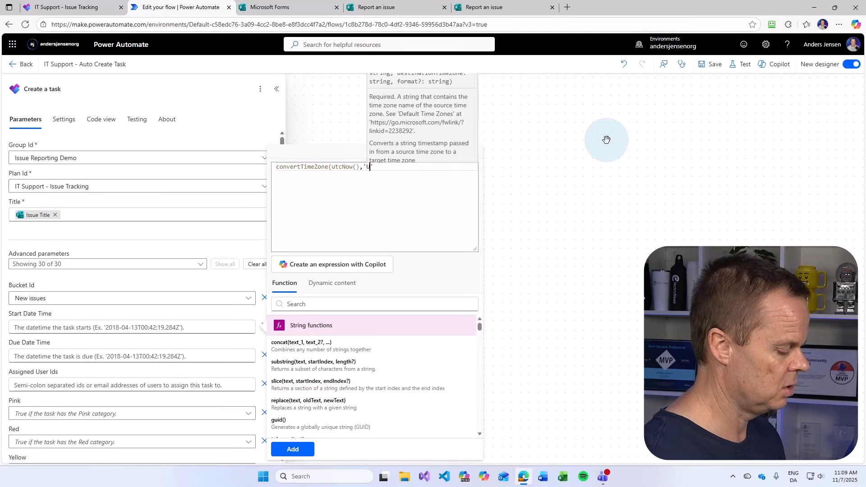
{"action": "type", "text": "TC"}
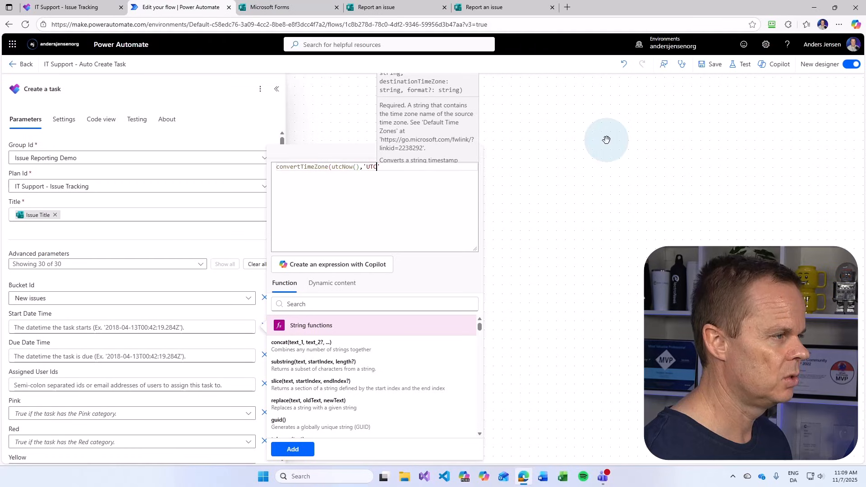
{"action": "type", "text": "'"}
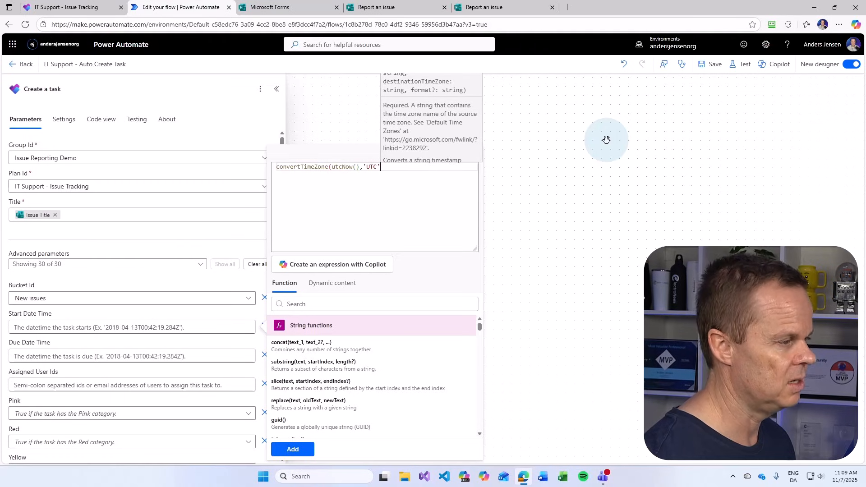
{"action": "type", "text": ","}
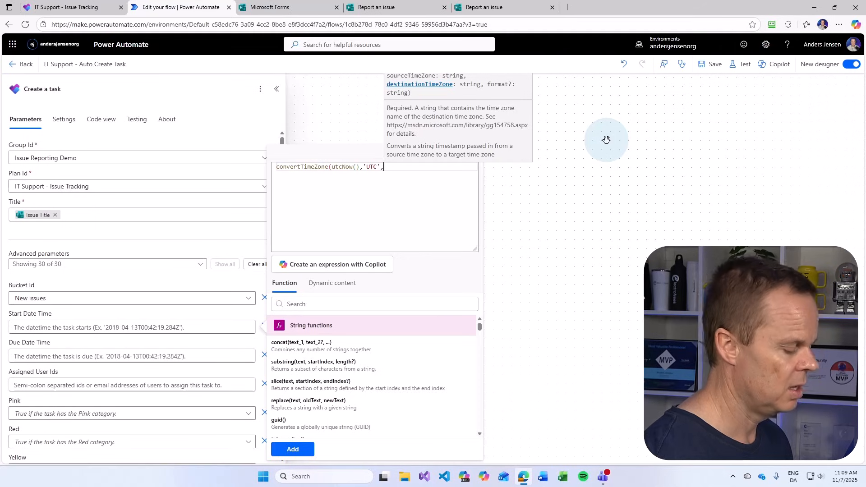
{"action": "type", "text": "''"}
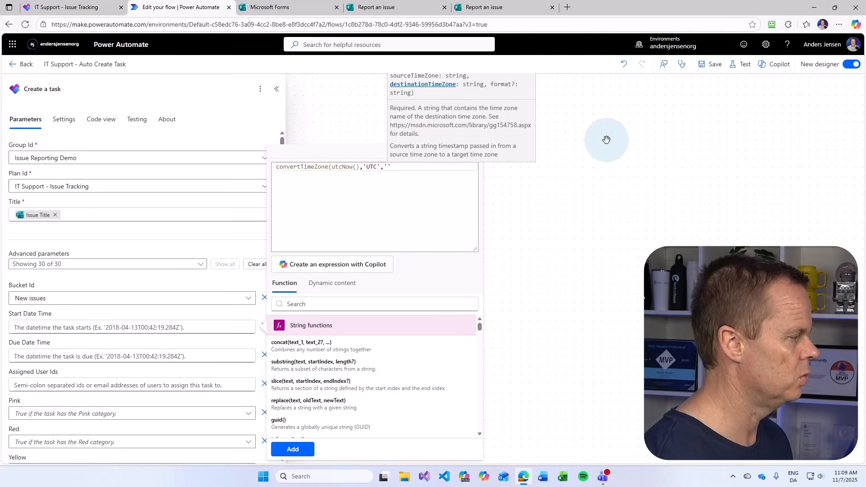
{"action": "type", "text": "W. "}
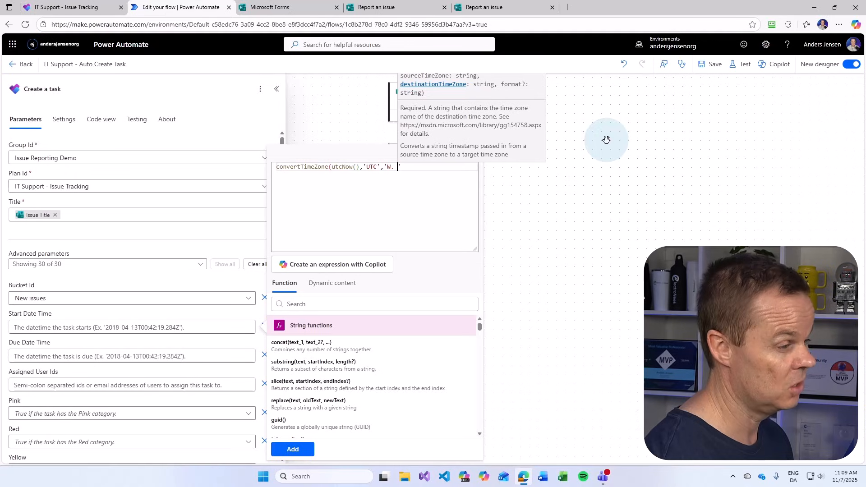
{"action": "type", "text": "Ee"}
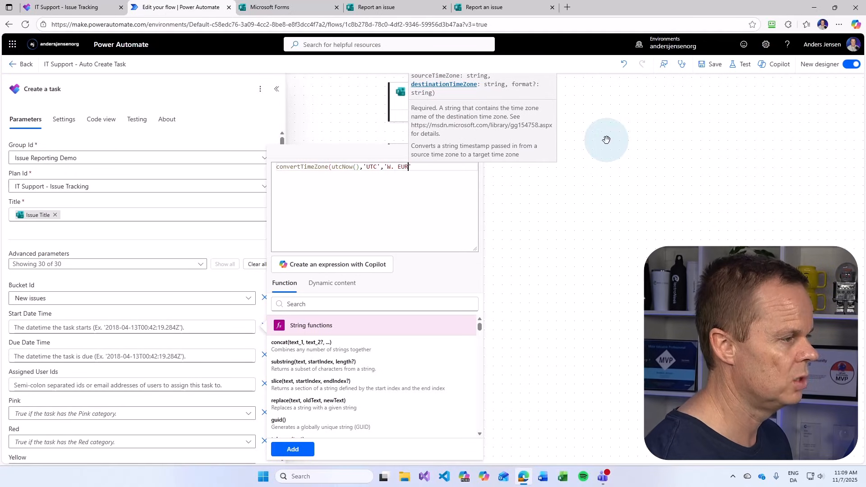
{"action": "key", "text": "BackSpace"}
{"action": "type", "text": "urope "}
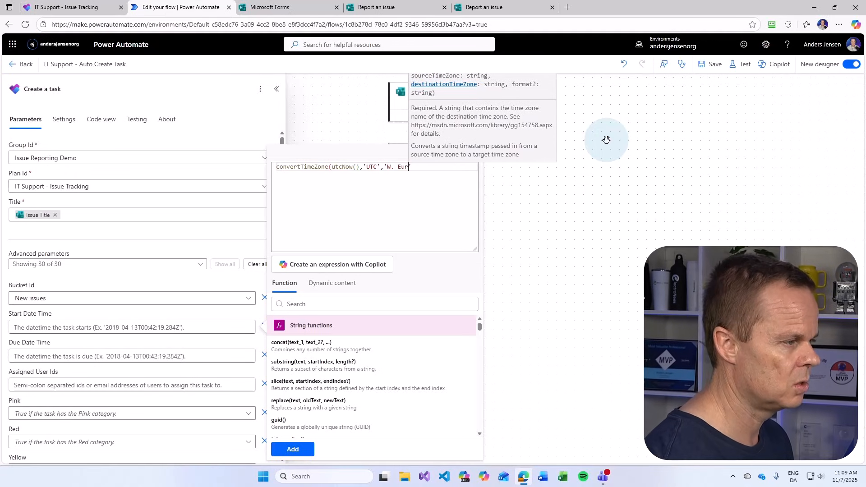
{"action": "type", "text": "Standard Time"}
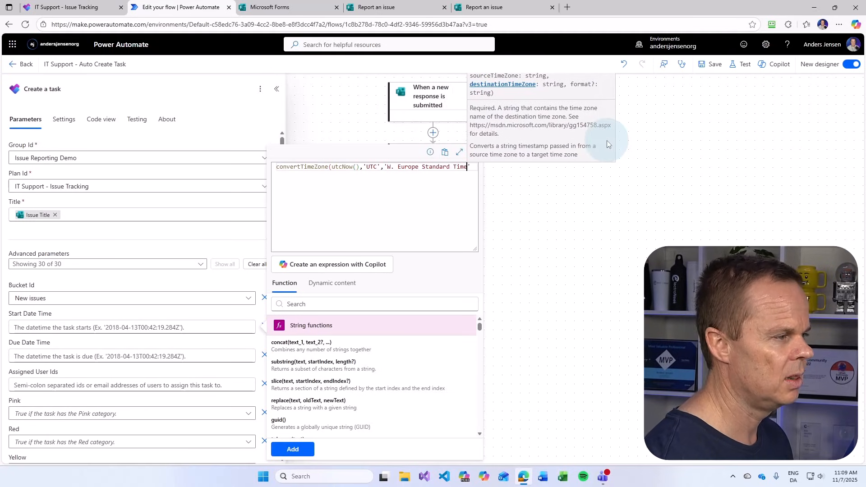
{"action": "type", "text": "'"}
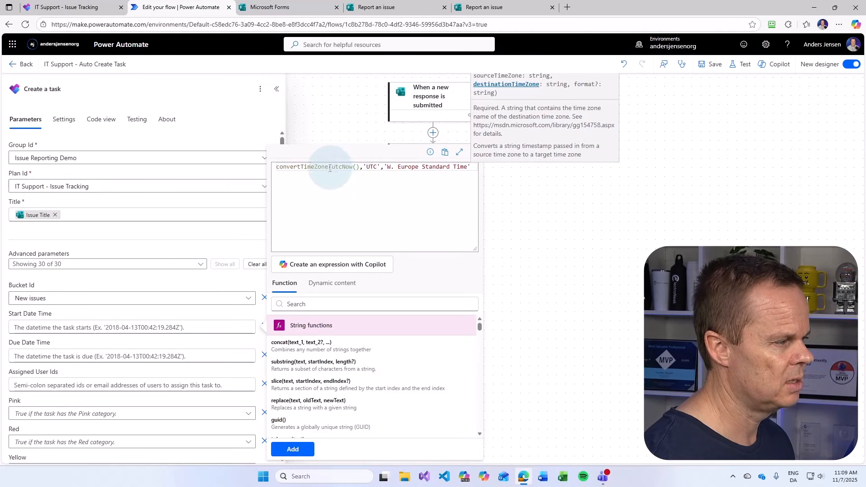
{"action": "type", "text": ")"}
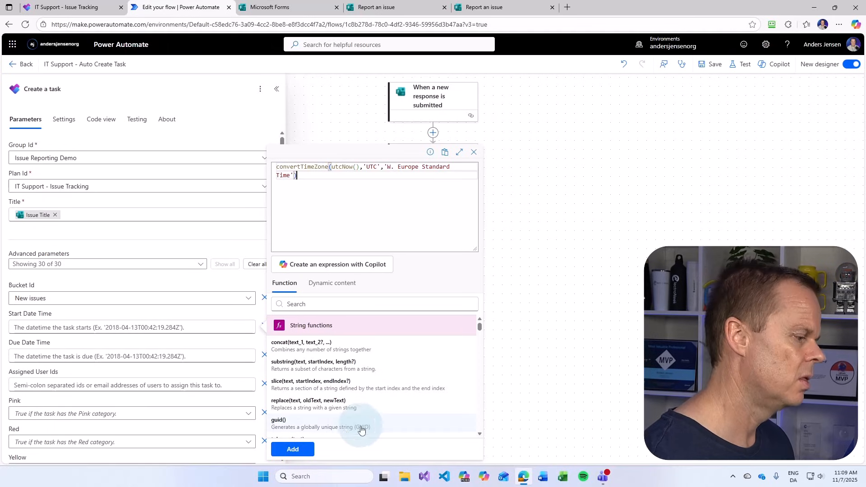
{"action": "left_click", "coordinate": [293, 449]}
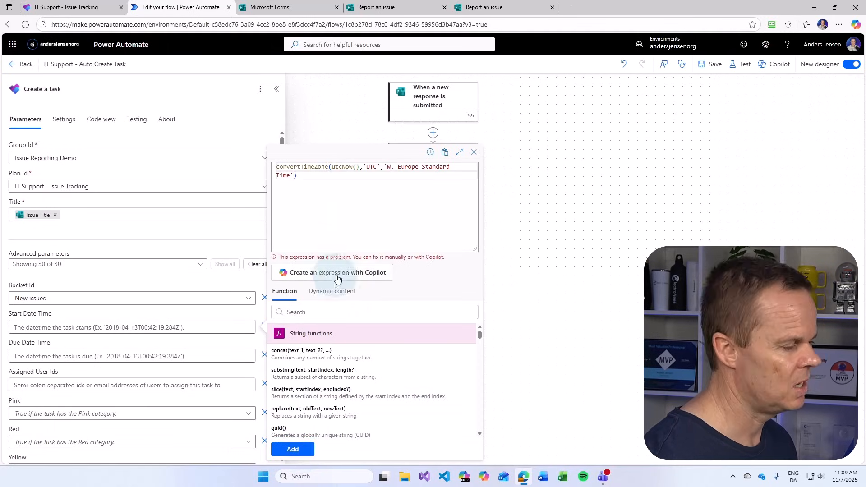
{"action": "left_click", "coordinate": [287, 451]}
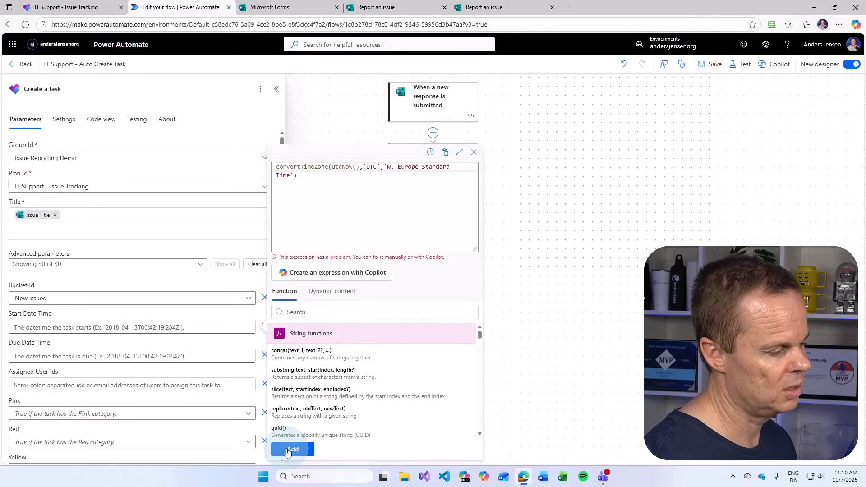
{"action": "left_click", "coordinate": [287, 450]}
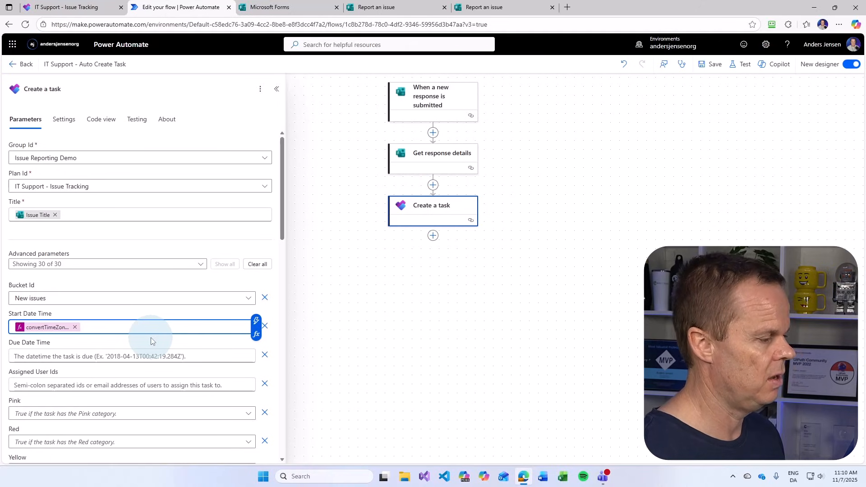
{"action": "left_click", "coordinate": [284, 225]}
{"action": "left_click_drag", "start_coordinate": [283, 225], "coordinate": [280, 247]}
Copy the start date expression into a new Due Date Time expression
{"action": "left_click", "coordinate": [64, 283]}
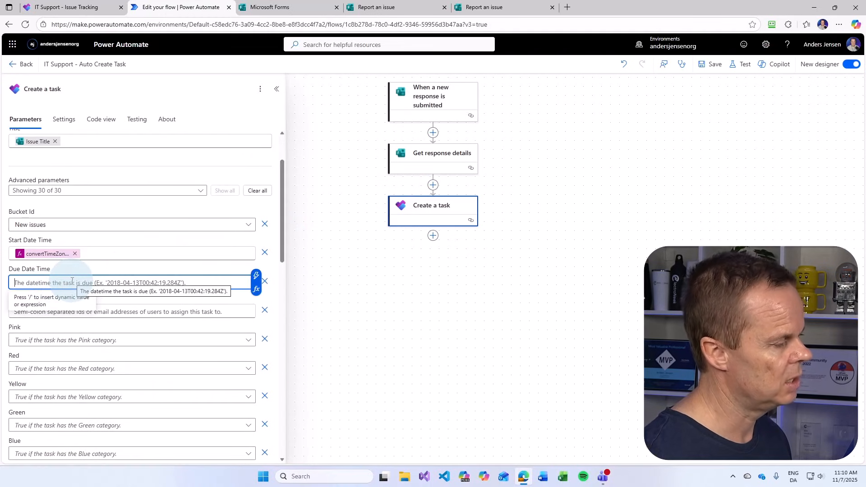
{"action": "left_click", "coordinate": [31, 256]}
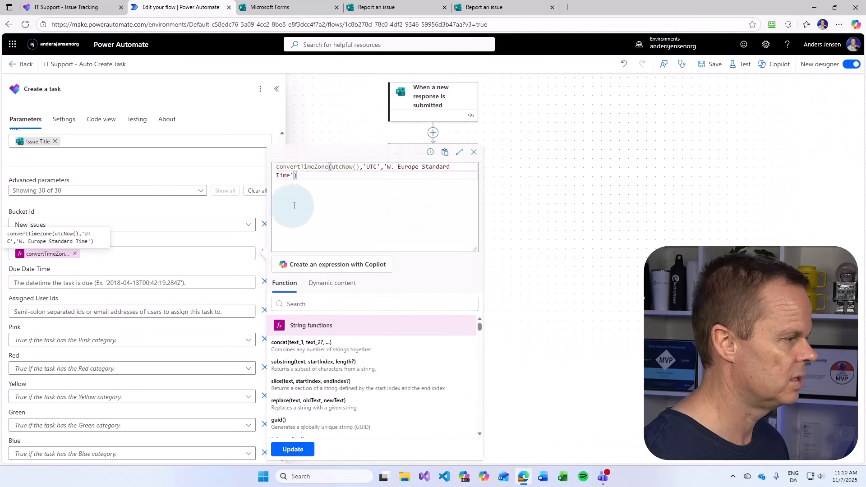
{"action": "left_click_drag", "start_coordinate": [293, 201], "coordinate": [241, 165]}
{"action": "key", "text": "ctrl+c"}
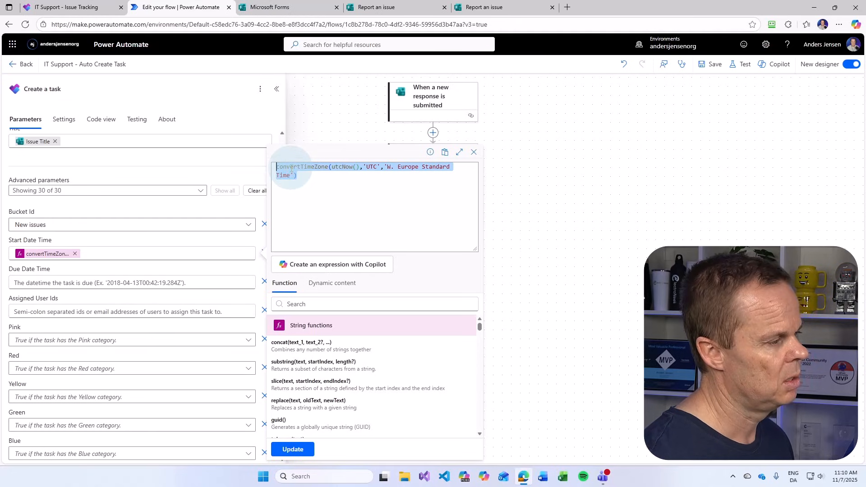
{"action": "left_click", "coordinate": [121, 283]}
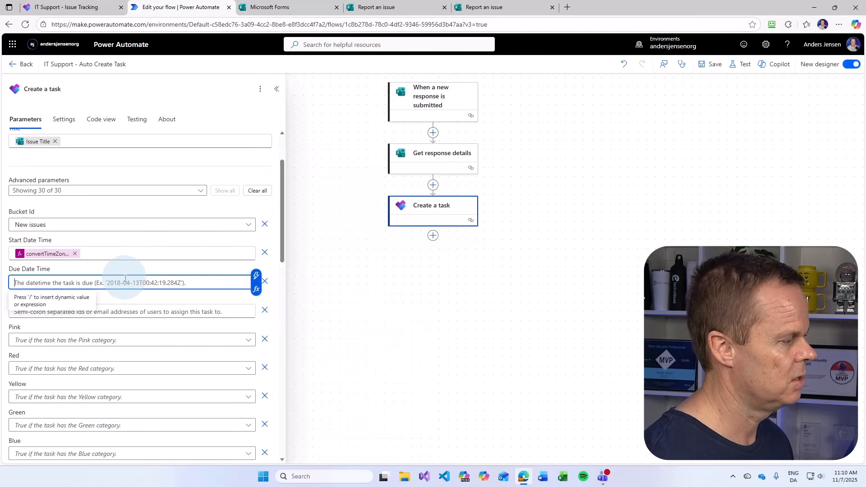
{"action": "left_click", "coordinate": [256, 289]}
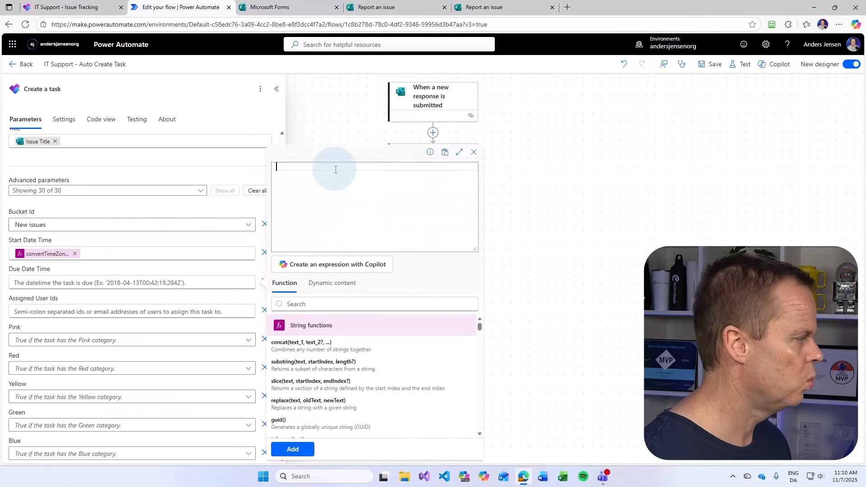
{"action": "key", "text": "ctrl+v"}
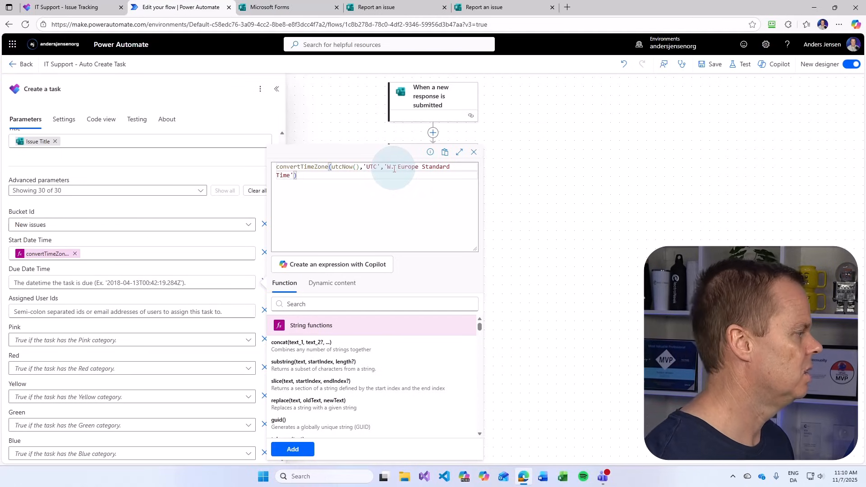
Wrap utcNow() in addDays(...,3) and insert the due date expression
{"action": "left_click", "coordinate": [332, 167]}
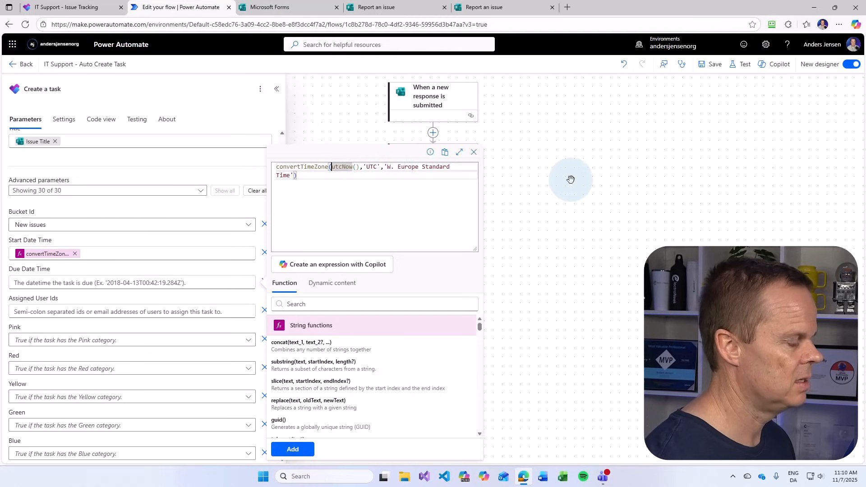
{"action": "type", "text": "add"}
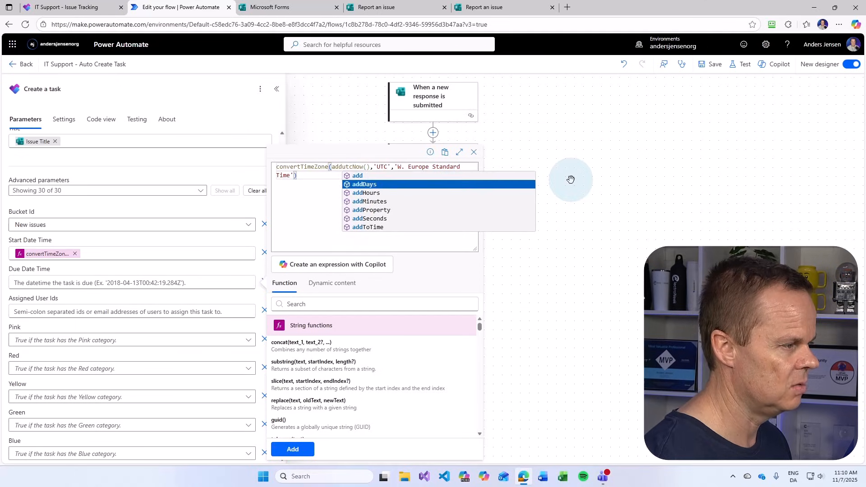
{"action": "key", "text": "Tab"}
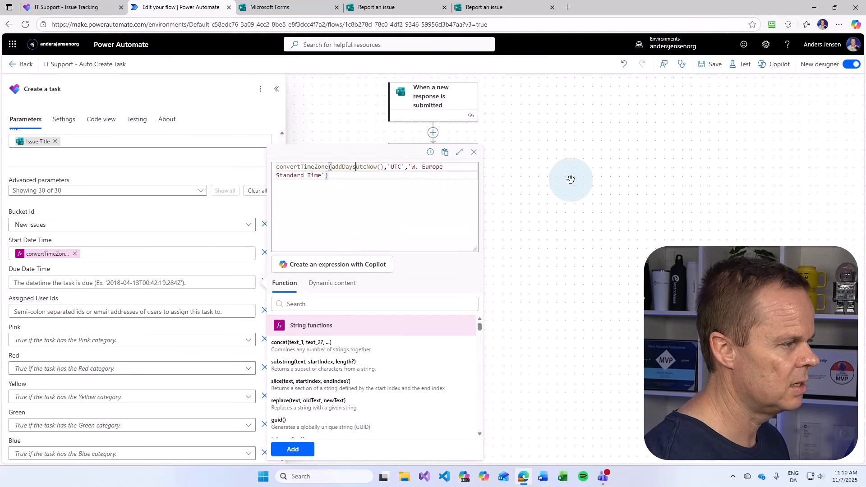
{"action": "type", "text": "("}
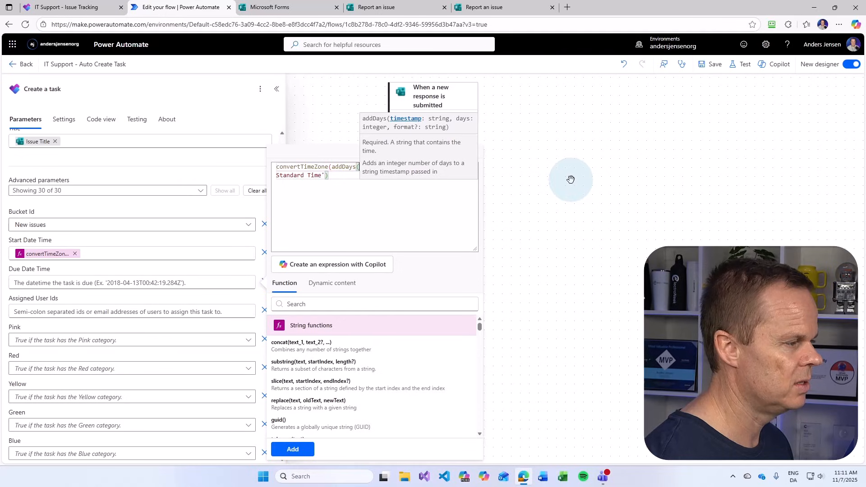
{"action": "key", "text": "Right"}
{"action": "key", "text": "Right"}
{"action": "key", "text": "Right"}
{"action": "key", "text": "Right"}
{"action": "key", "text": "Right"}
{"action": "key", "text": "Right"}
{"action": "key", "text": "Right"}
{"action": "key", "text": "Right"}
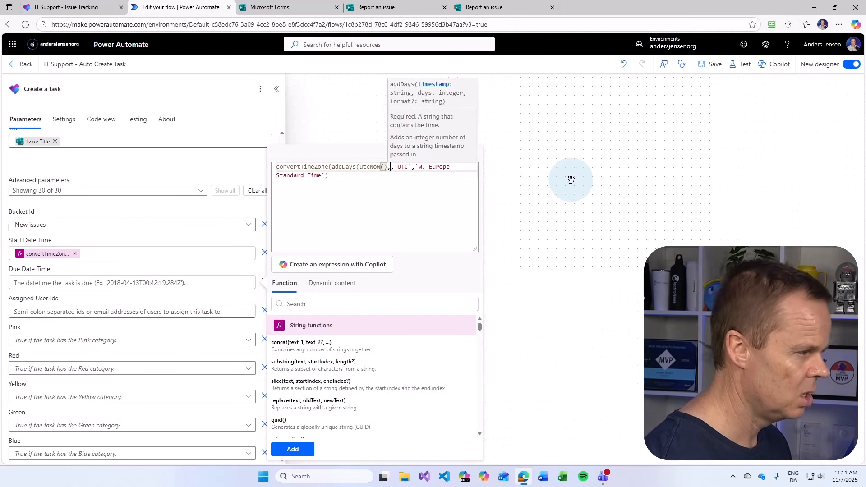
{"action": "type", "text": ","}
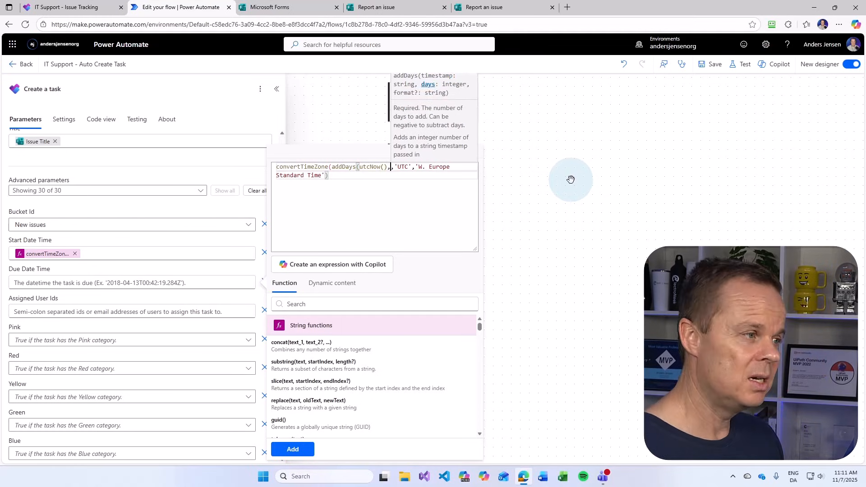
{"action": "type", "text": "3"}
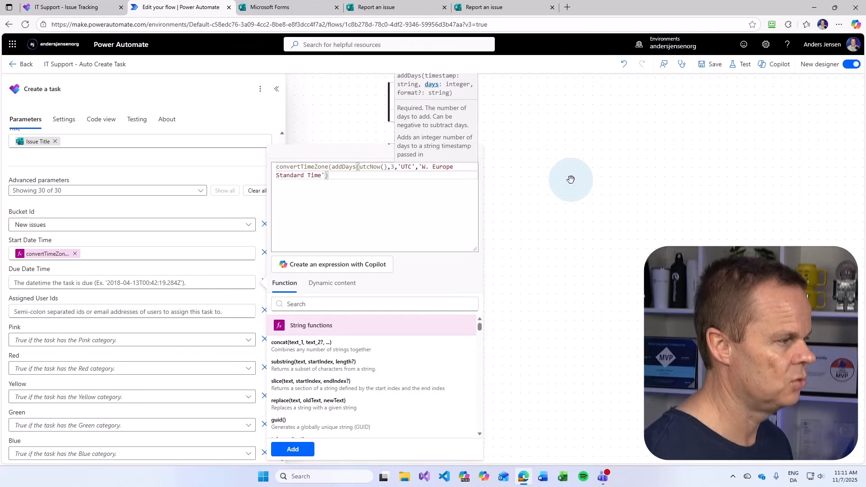
{"action": "type", "text": ")"}
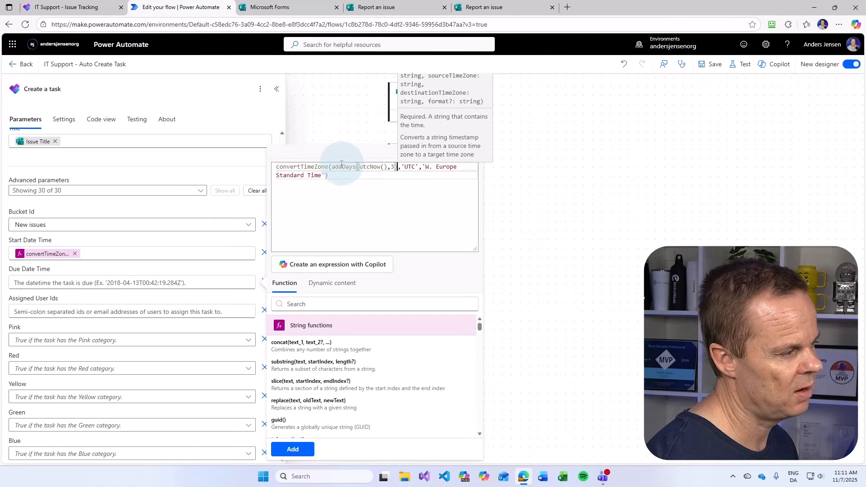
{"action": "left_click", "coordinate": [343, 191]}
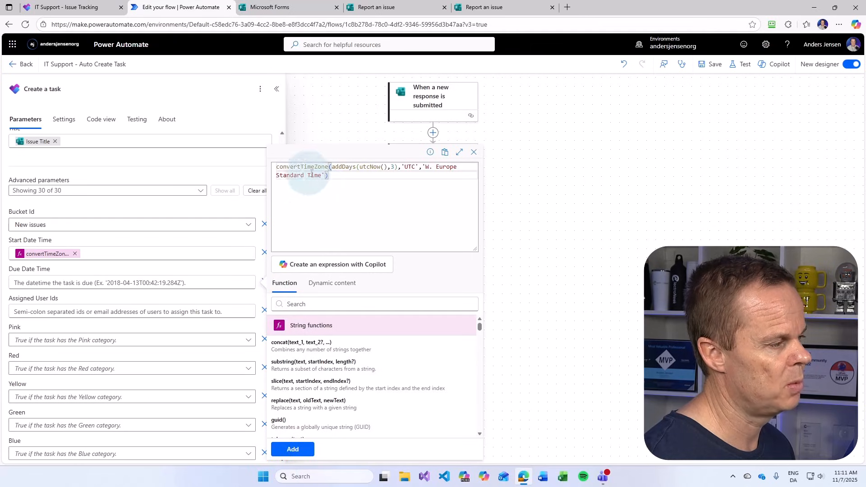
{"action": "left_click_drag", "start_coordinate": [329, 175], "coordinate": [260, 168]}
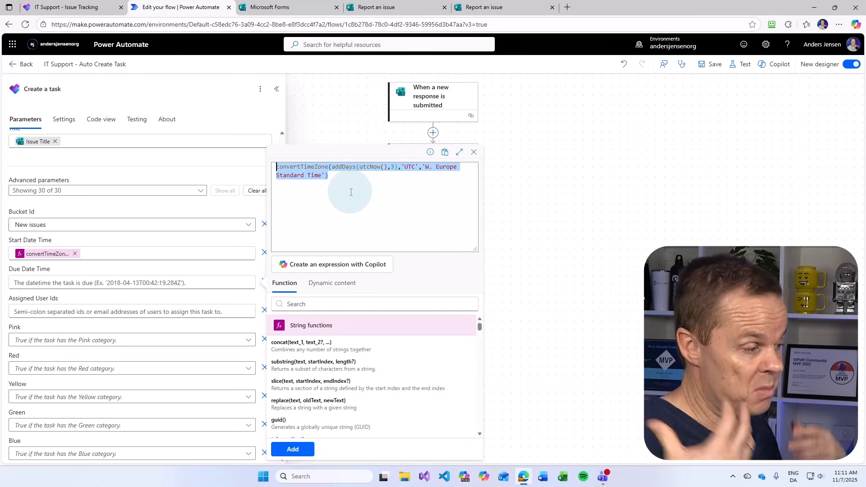
{"action": "left_click", "coordinate": [296, 453]}
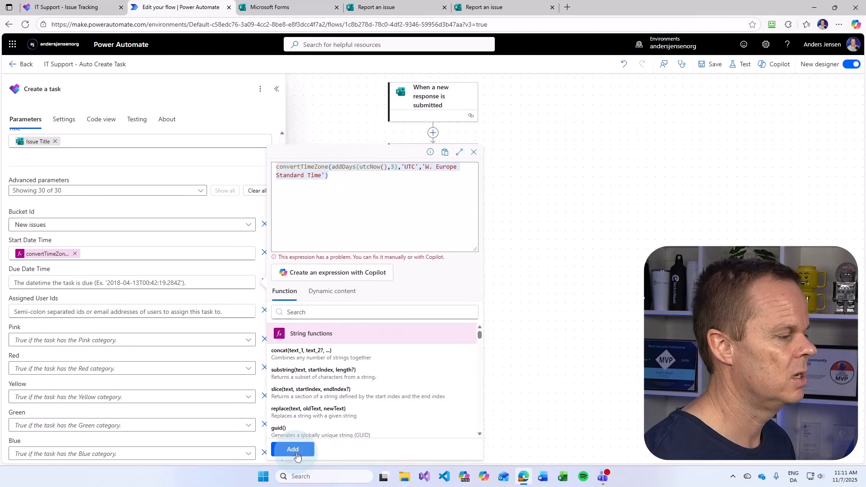
{"action": "left_click", "coordinate": [294, 450]}
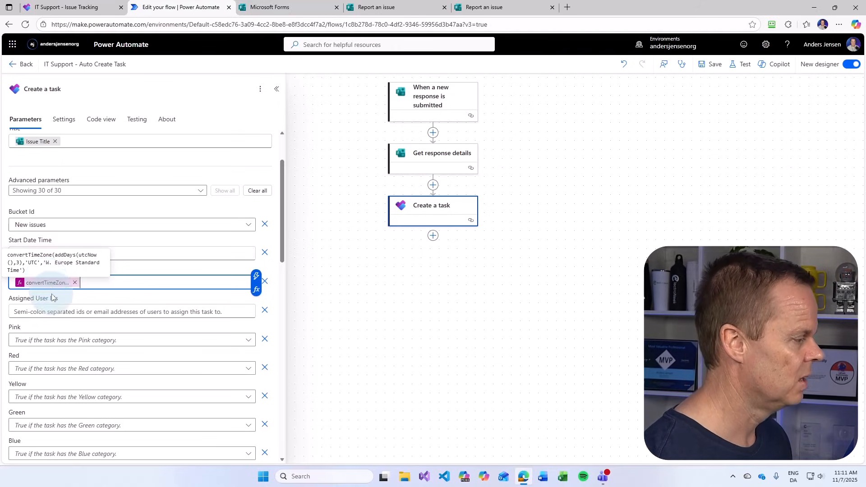
Enter the account owner's e-mail address in Assigned User Ids
{"action": "left_click", "coordinate": [58, 312]}
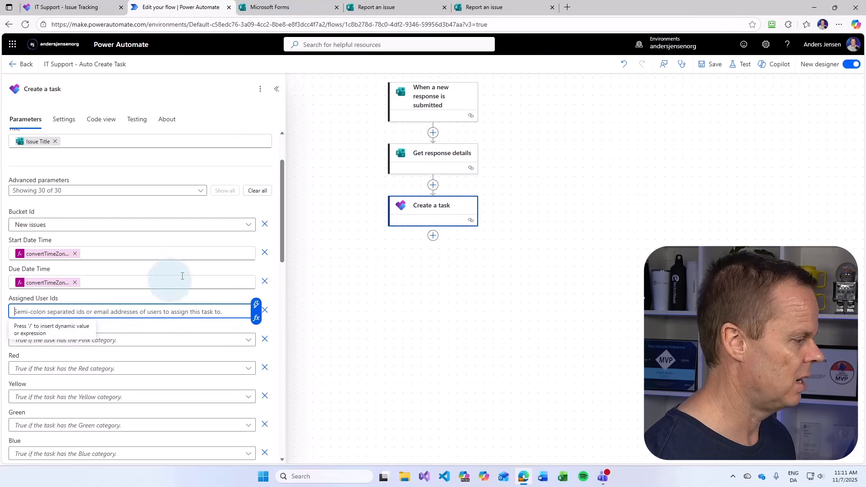
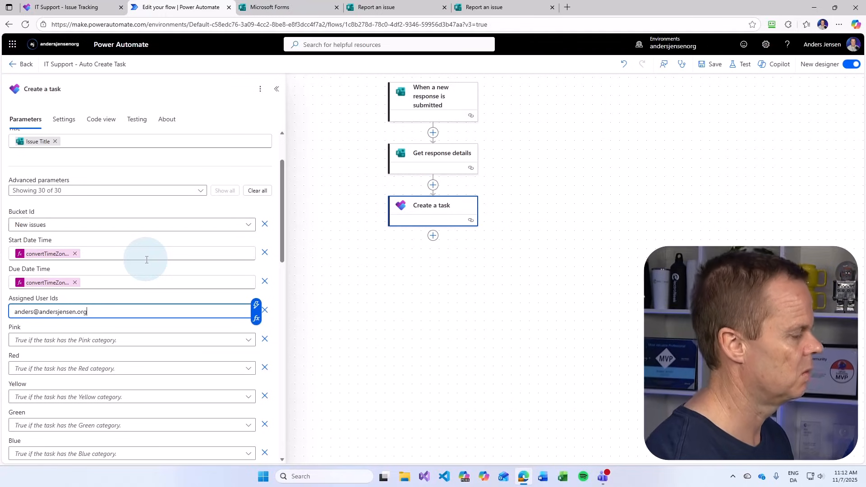
{"action": "scroll", "coordinate": [74, 347], "scroll_direction": "down", "scroll_amount": 5}
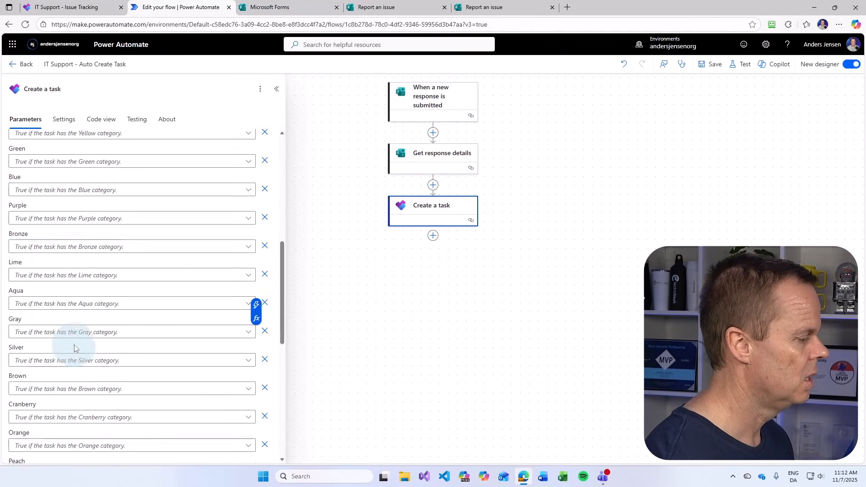
{"action": "scroll", "coordinate": [75, 347], "scroll_direction": "down", "scroll_amount": 8}
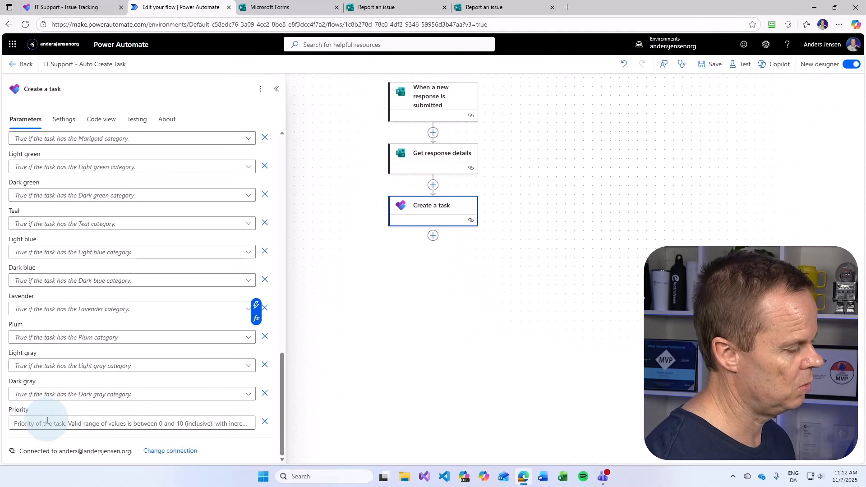
{"action": "left_click", "coordinate": [72, 7]}
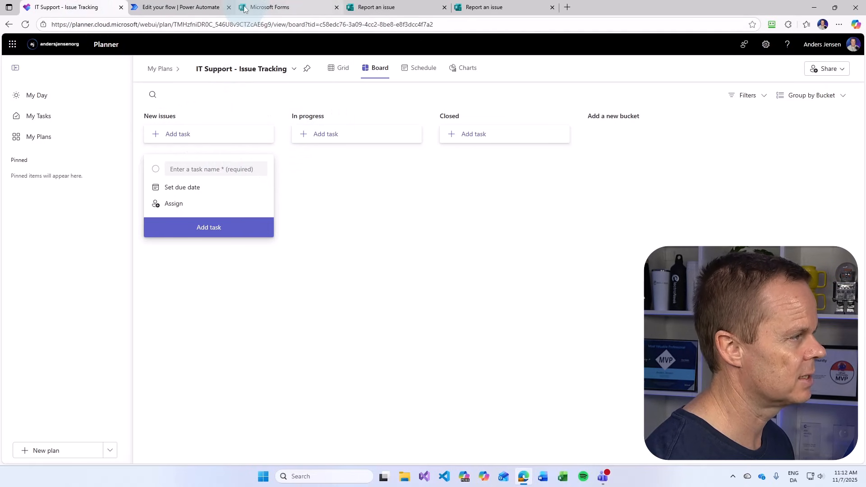
{"action": "left_click", "coordinate": [212, 7]}
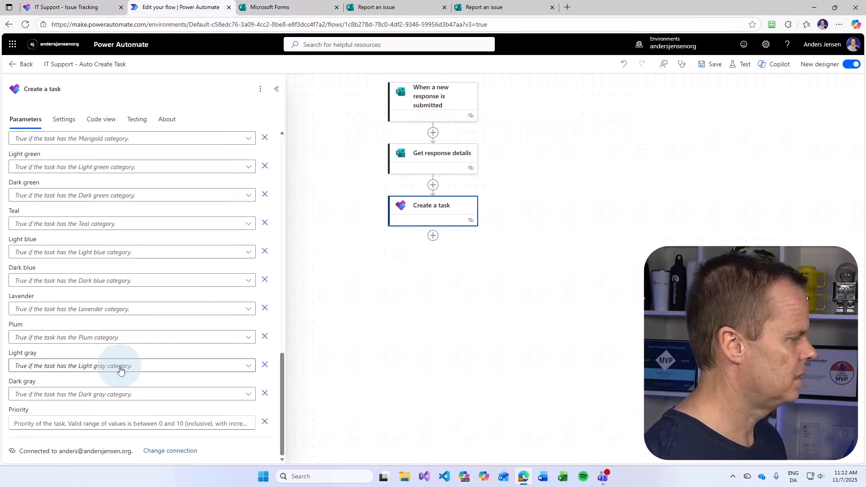
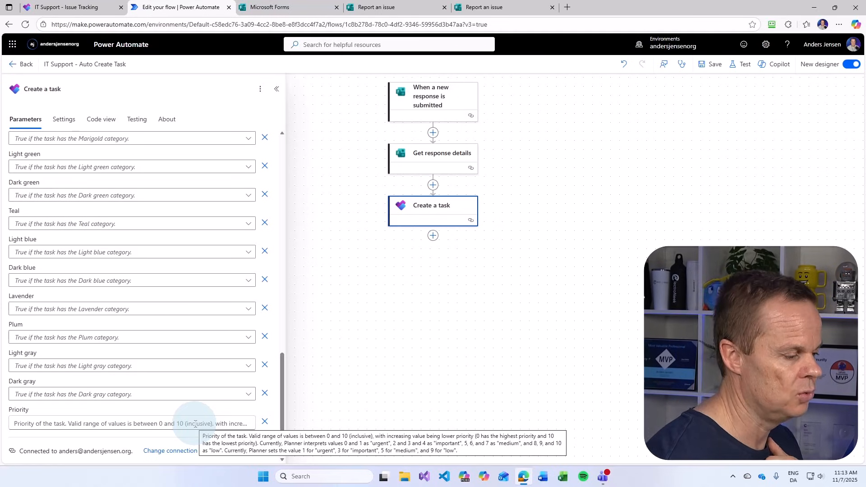
Save the flow with Priority still blank and return to the IT Support - Auto Create Task details page
{"action": "left_click", "coordinate": [211, 421]}
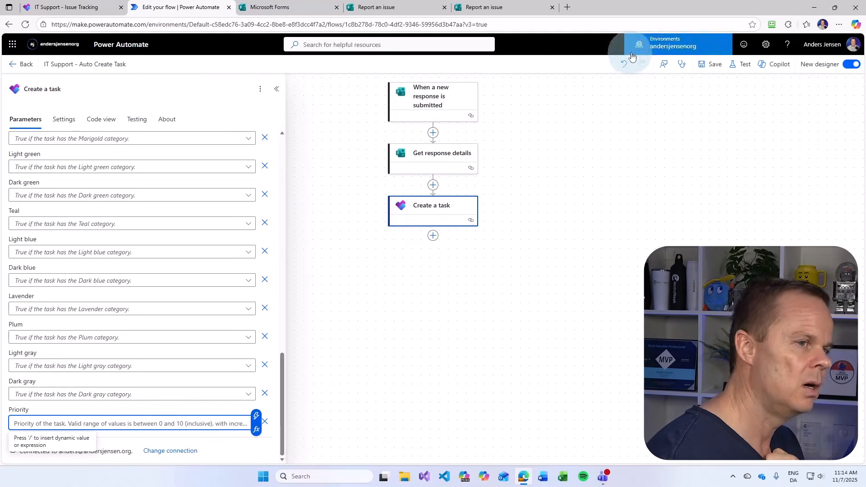
{"action": "left_click", "coordinate": [710, 64]}
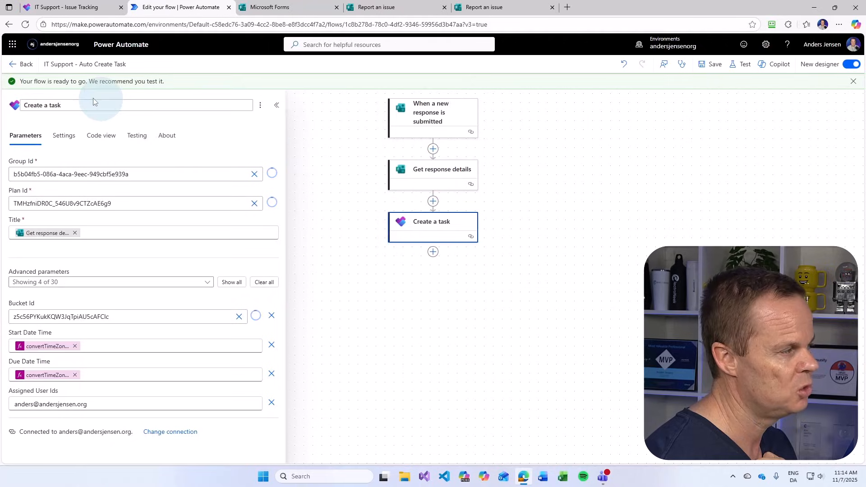
{"action": "left_click", "coordinate": [23, 64]}
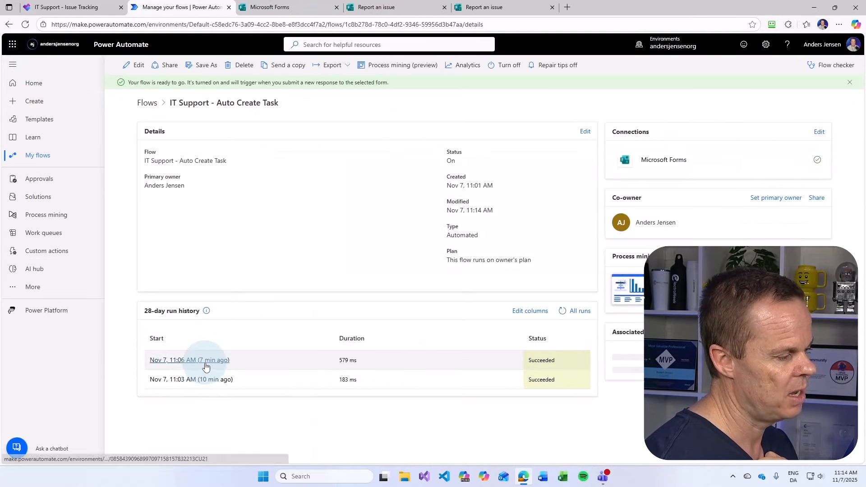
Open the newest run and inspect Create a task's raw outputs: status 201 for a Network task
{"action": "left_click", "coordinate": [205, 363]}
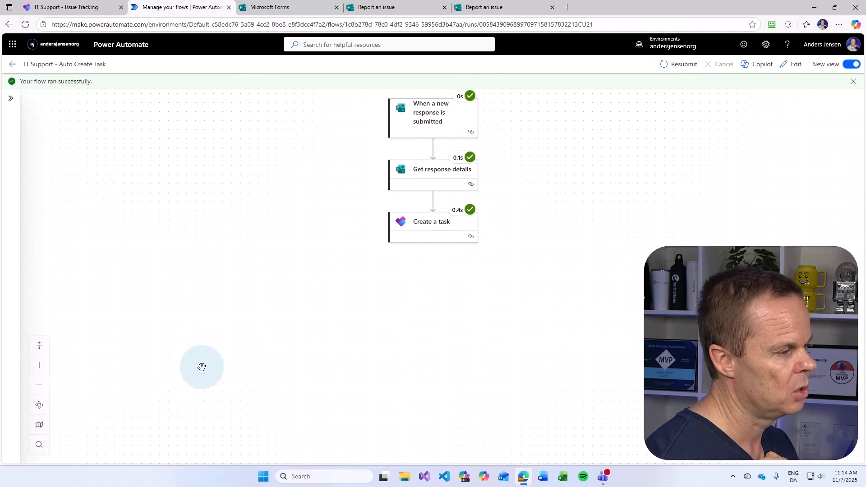
{"action": "left_click", "coordinate": [423, 231]}
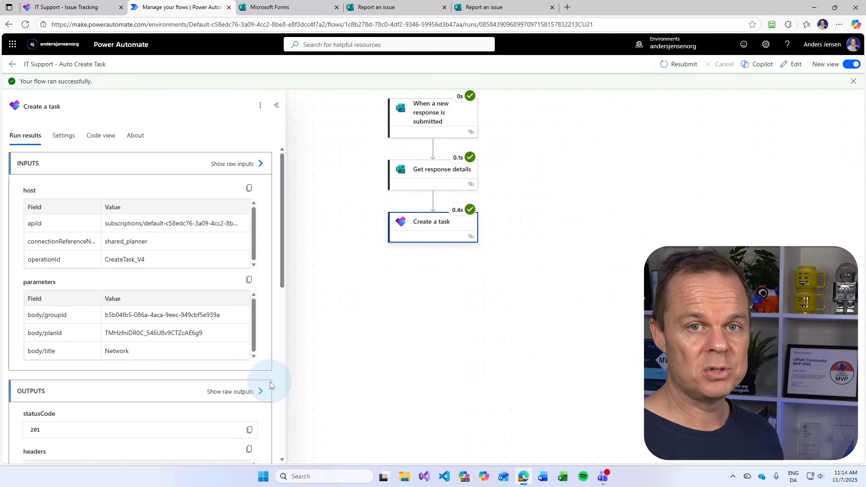
{"action": "left_click", "coordinate": [228, 401]}
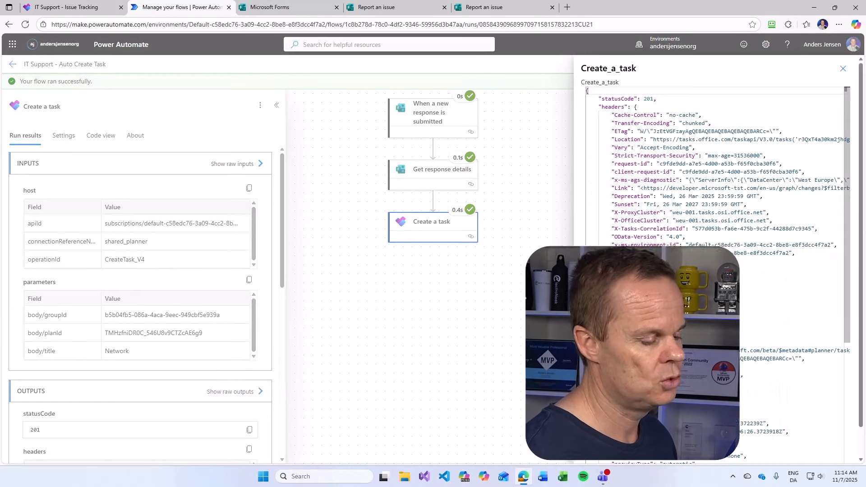
{"action": "scroll", "coordinate": [722, 376], "scroll_direction": "down", "scroll_amount": 3}
{"action": "scroll", "coordinate": [722, 376], "scroll_direction": "down", "scroll_amount": 3}
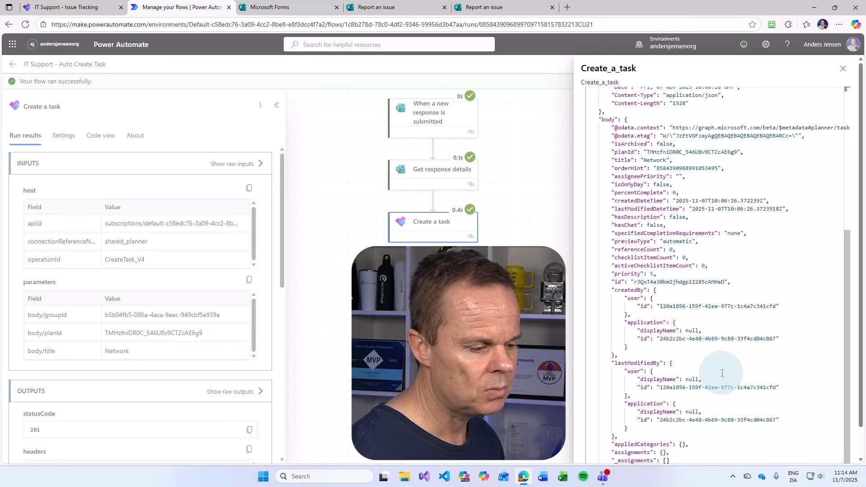
{"action": "left_click", "coordinate": [422, 174]}
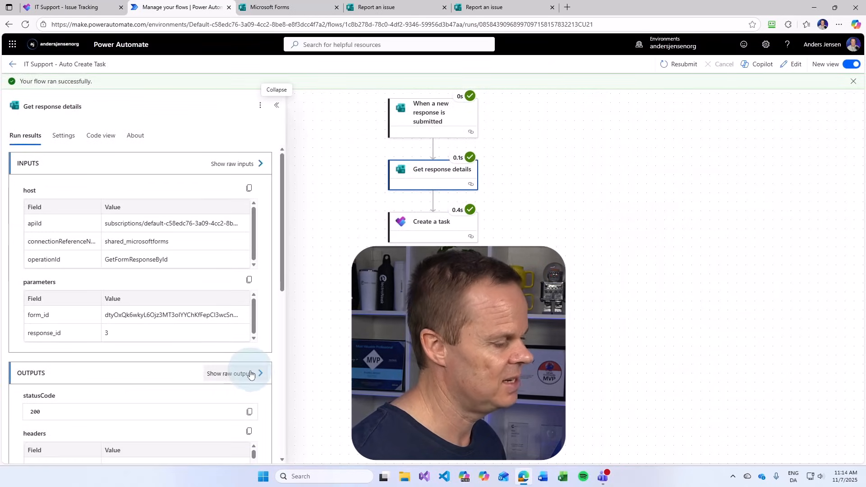
Show Get response details' raw outputs and select the Important answer's field key in the JSON body
{"action": "left_click", "coordinate": [245, 379]}
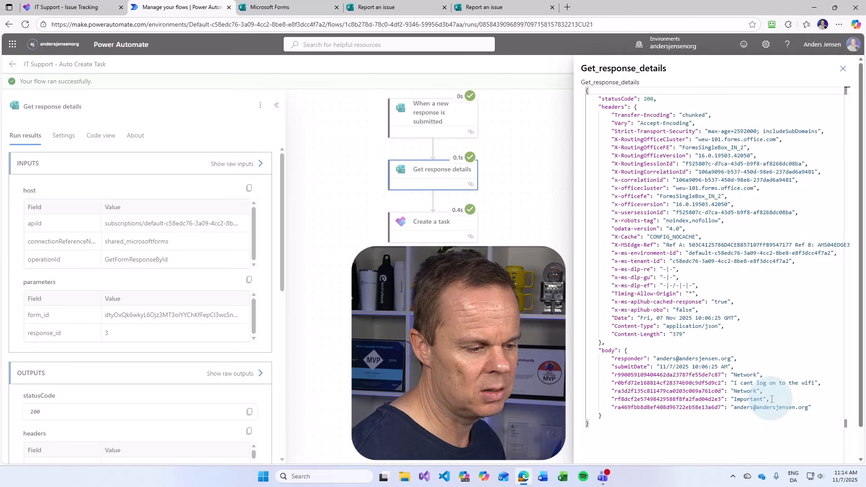
{"action": "left_click_drag", "start_coordinate": [769, 399], "coordinate": [624, 400]}
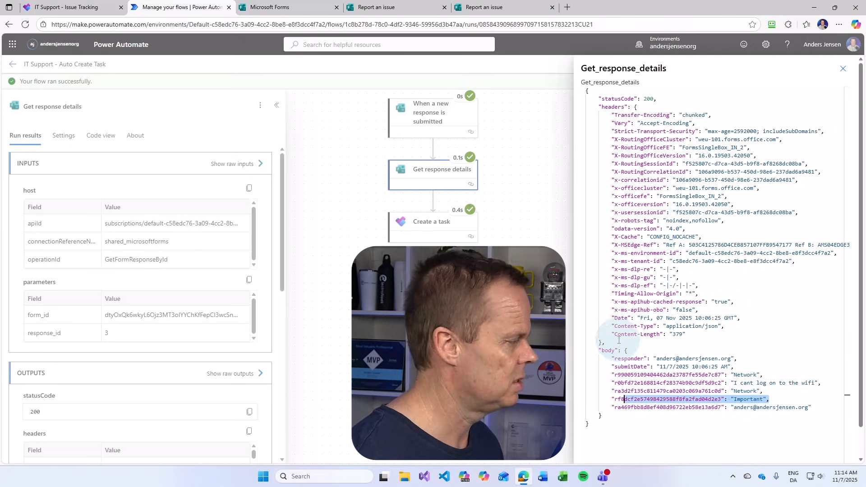
{"action": "left_click", "coordinate": [698, 400]}
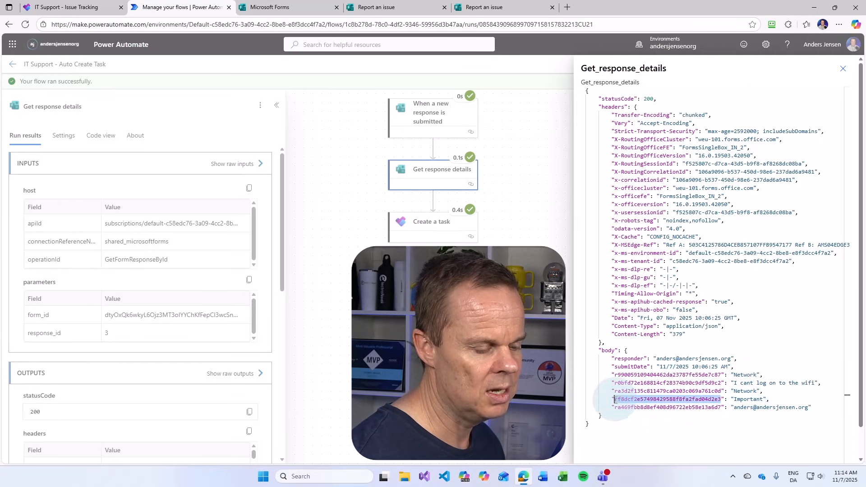
{"action": "left_click_drag", "start_coordinate": [615, 400], "coordinate": [720, 401]}
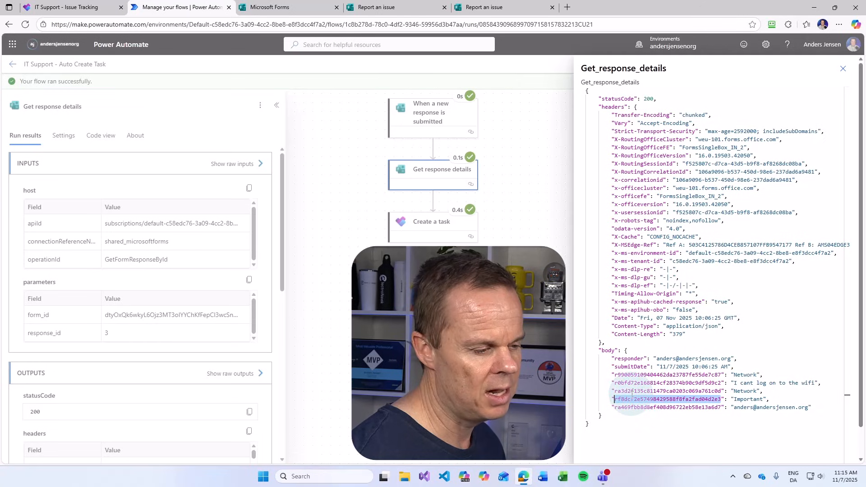
{"action": "left_click", "coordinate": [265, 477]}
Launch Notepad and write the heading PRIORITY on the first line of a new note
{"action": "type", "text": "notepad"}
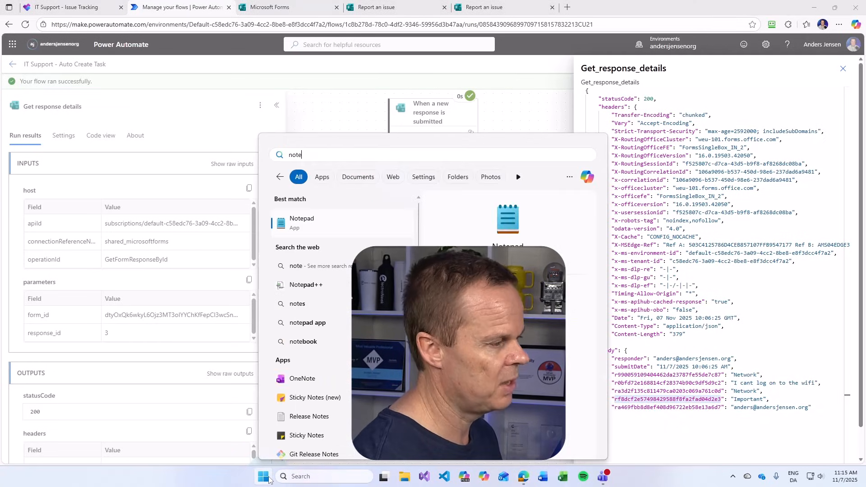
{"action": "key", "text": "Return"}
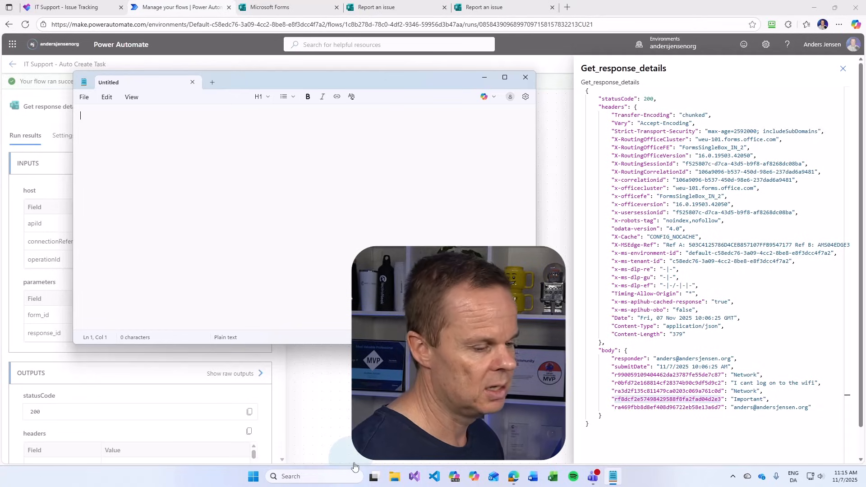
{"action": "left_click", "coordinate": [226, 205]}
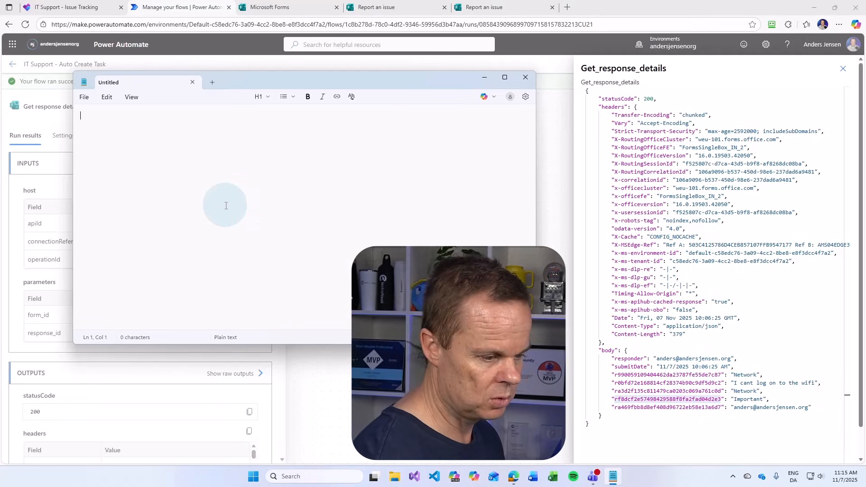
{"action": "type", "text": "Prio"}
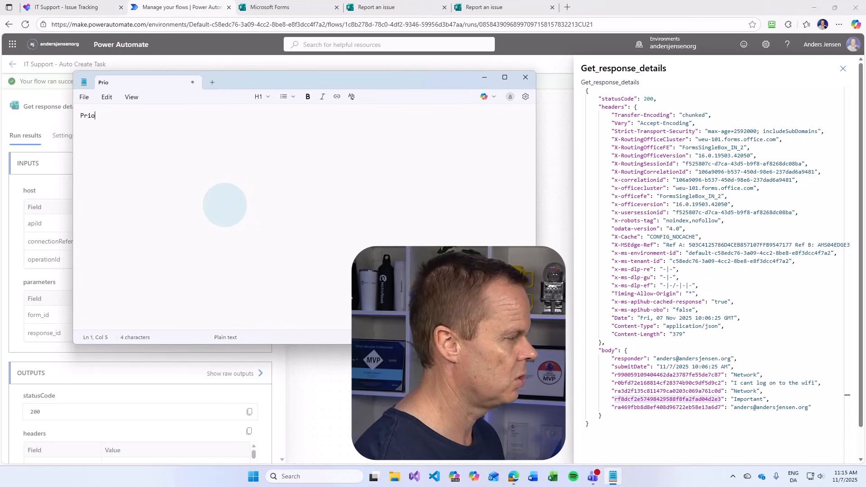
{"action": "type", "text": "rity"}
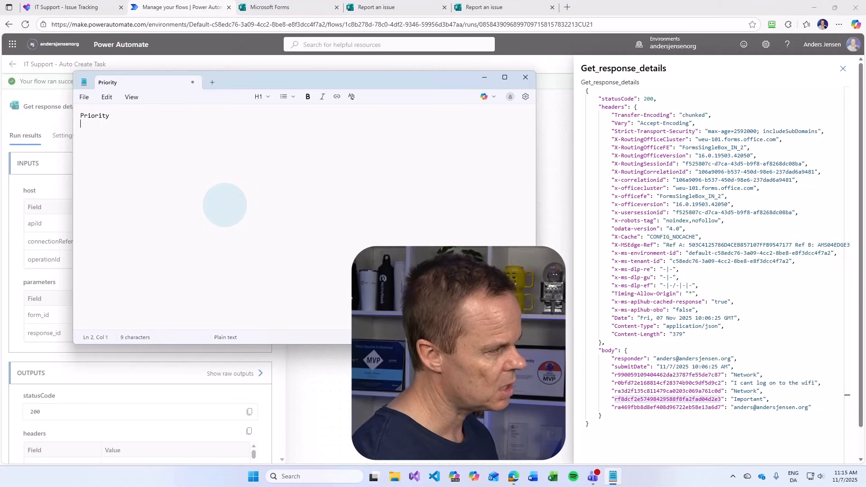
{"action": "key", "text": "BackSpace"}
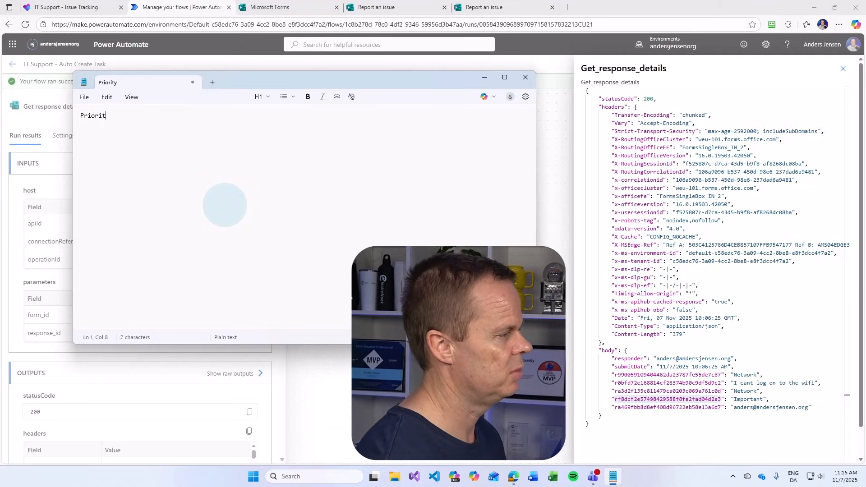
{"action": "key", "text": "BackSpace"}
{"action": "key", "text": "BackSpace"}
{"action": "key", "text": "BackSpace"}
{"action": "key", "text": "BackSpace"}
{"action": "key", "text": "BackSpace"}
{"action": "key", "text": "BackSpace"}
{"action": "type", "text": "RIO"}
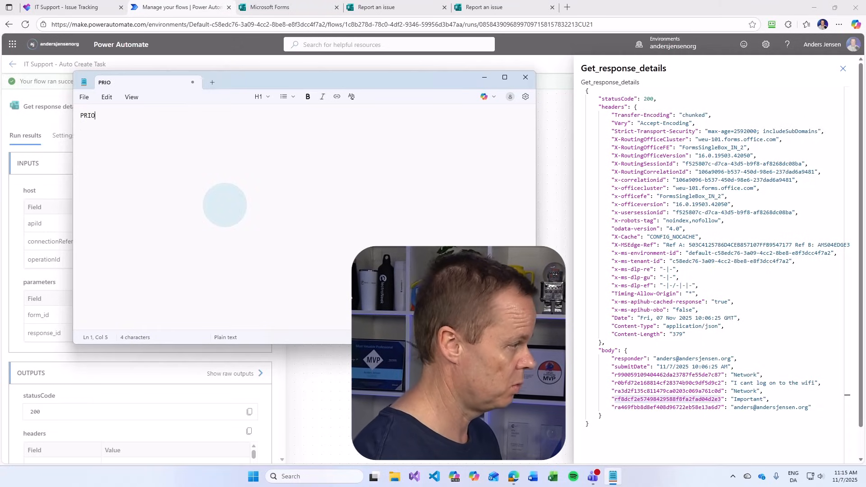
{"action": "type", "text": "RITY"}
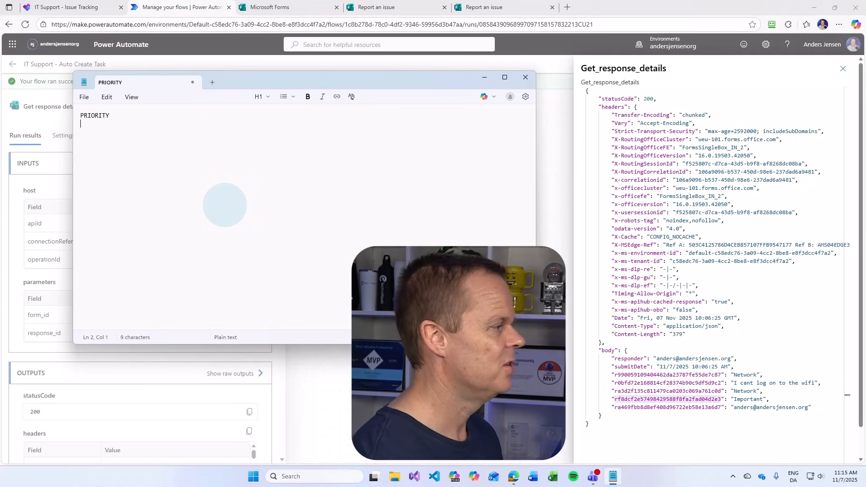
{"action": "key", "text": "Return"}
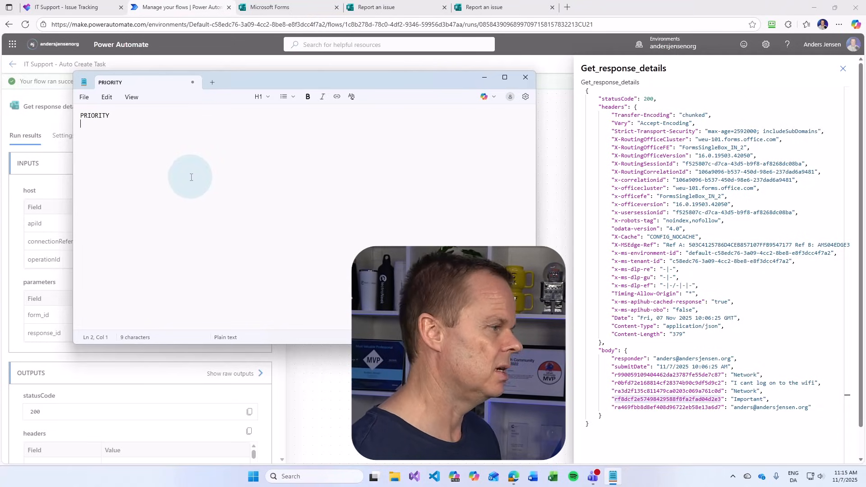
Begin the expression outputs(' on the line below the PRIORITY heading
{"action": "left_click_drag", "start_coordinate": [439, 77], "coordinate": [452, 293]}
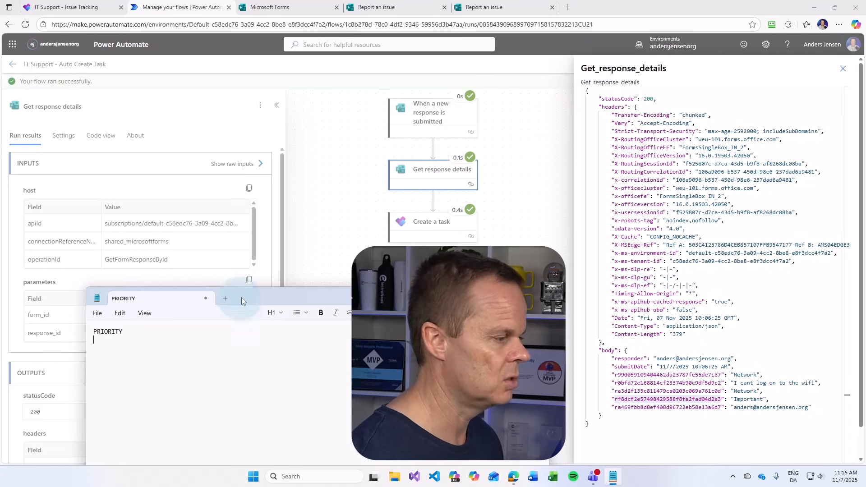
{"action": "left_click_drag", "start_coordinate": [242, 298], "coordinate": [252, 153]}
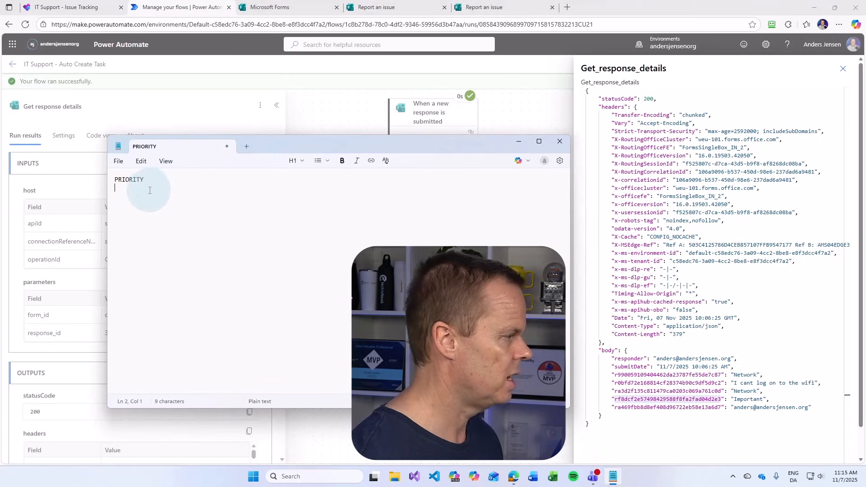
{"action": "type", "text": "outputs("}
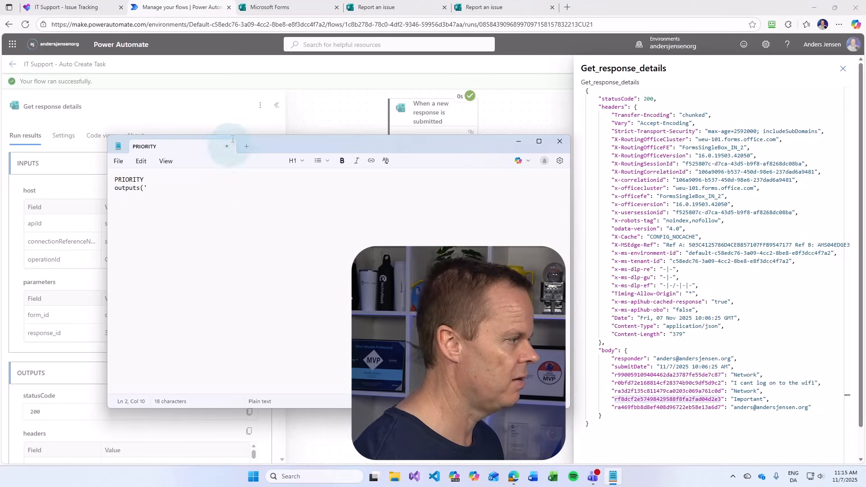
{"action": "left_click", "coordinate": [655, 68]}
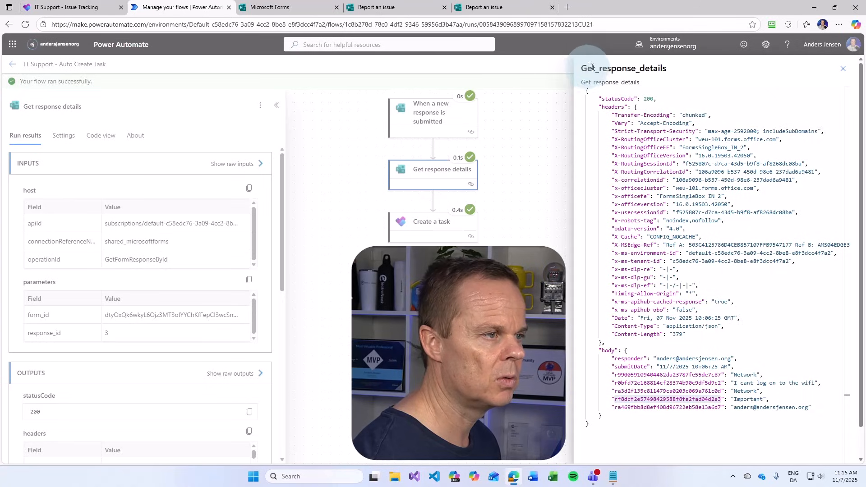
Add the Get_response_details action name and ?['body/ to the PRIORITY expression
{"action": "double_click", "coordinate": [640, 69]}
{"action": "key", "text": "ctrl+c"}
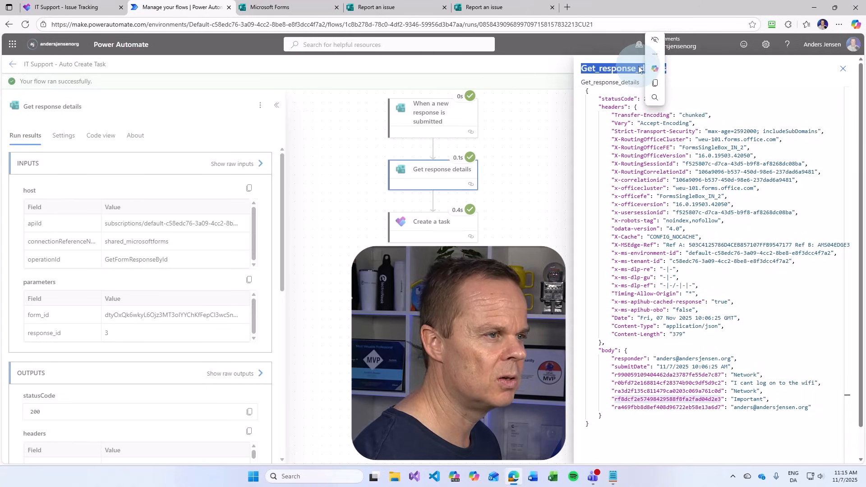
{"action": "left_click", "coordinate": [607, 479]}
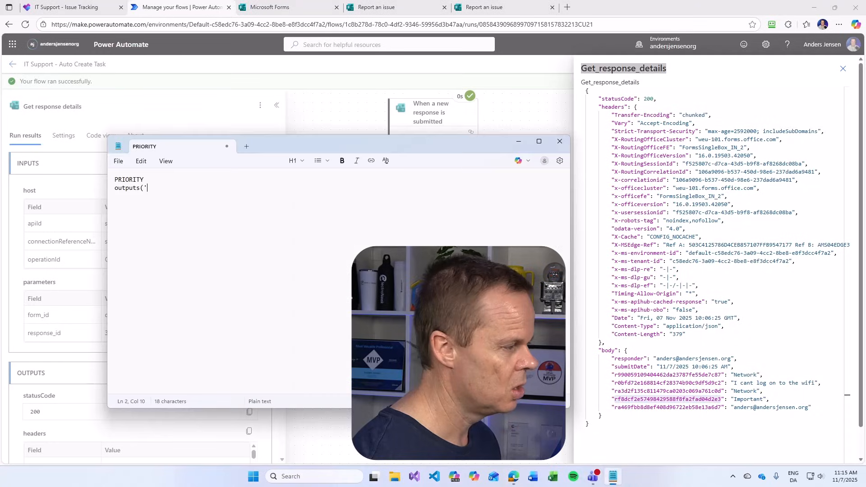
{"action": "key", "text": "ctrl+v"}
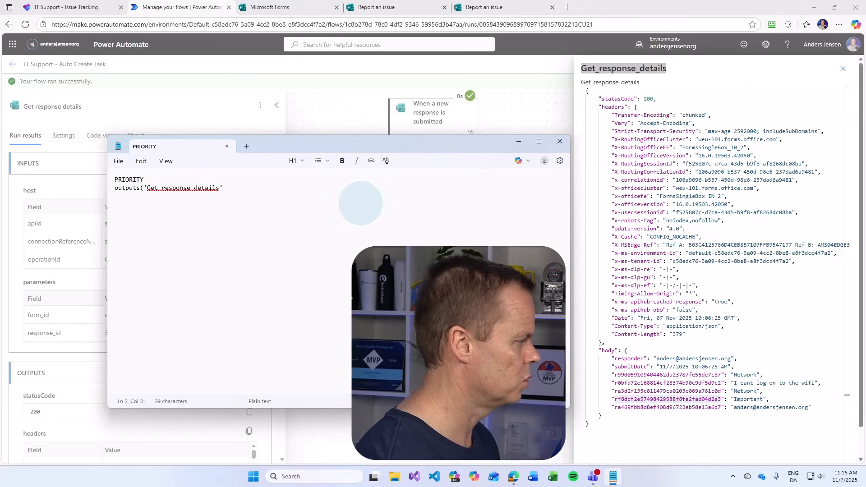
{"action": "type", "text": ")"}
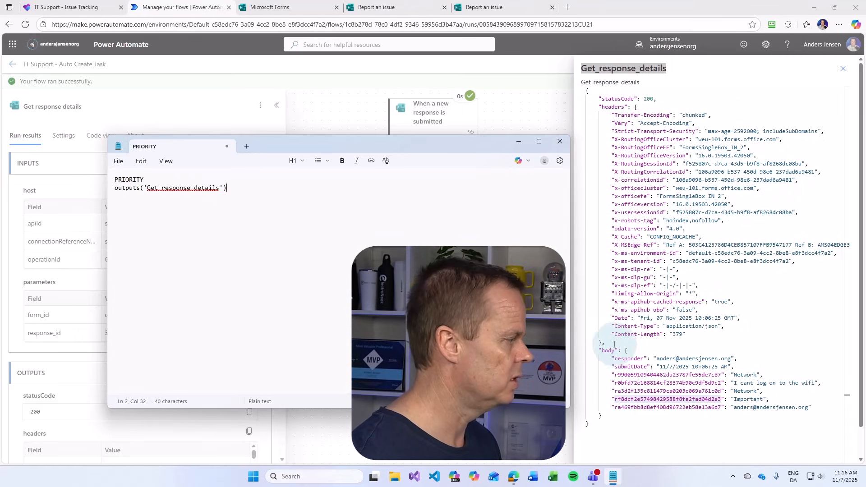
{"action": "type", "text": "?"}
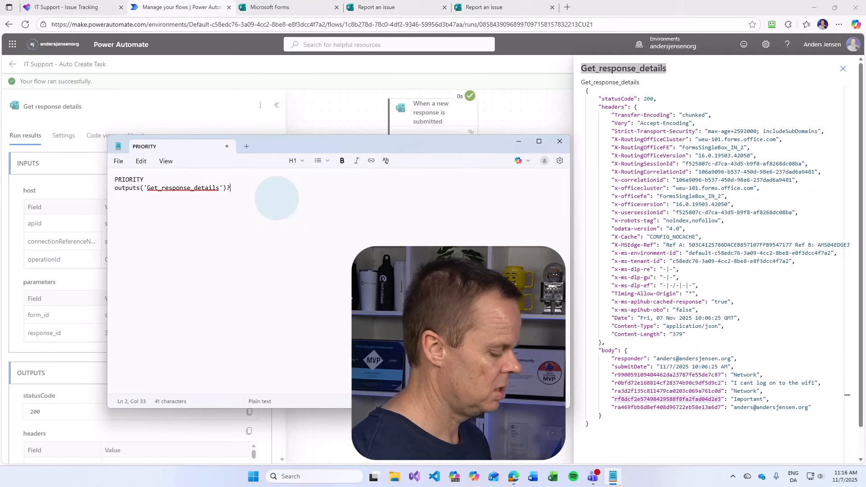
{"action": "type", "text": "["}
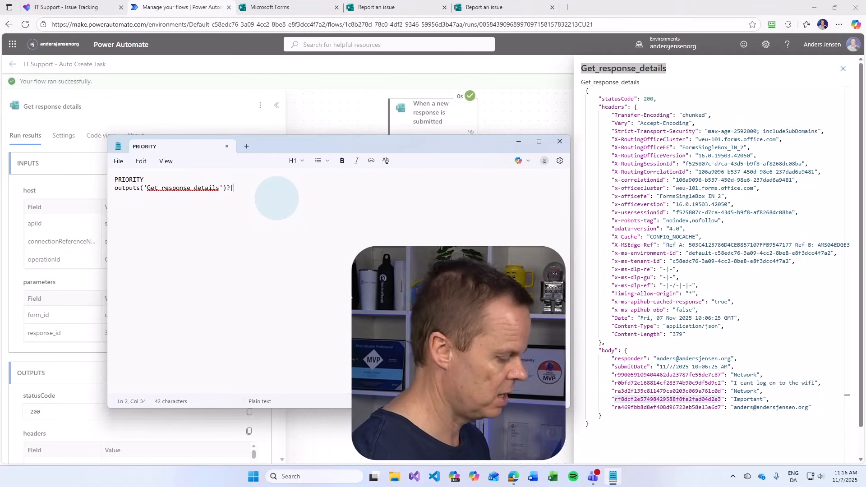
{"action": "type", "text": "'bid"}
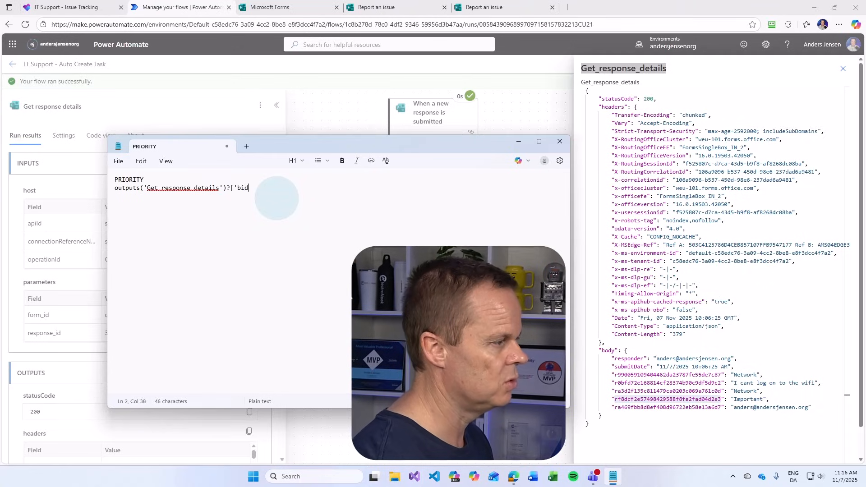
{"action": "key", "text": "BackSpace"}
{"action": "key", "text": "BackSpace"}
{"action": "type", "text": "ody/"}
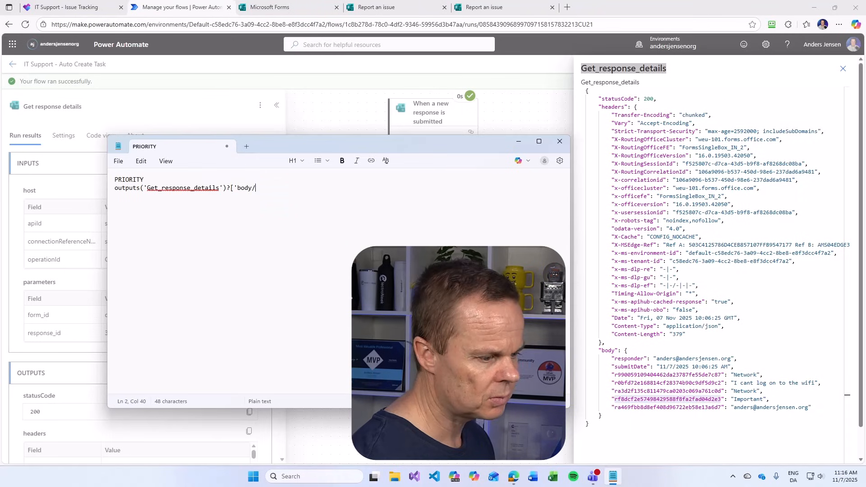
Paste the Important answer's rf8dcf2e… key after body/, close the quote and bracket, and select the line
{"action": "left_click", "coordinate": [615, 399]}
{"action": "left_click_drag", "start_coordinate": [617, 399], "coordinate": [721, 400]}
{"action": "key", "text": "ctrl+c"}
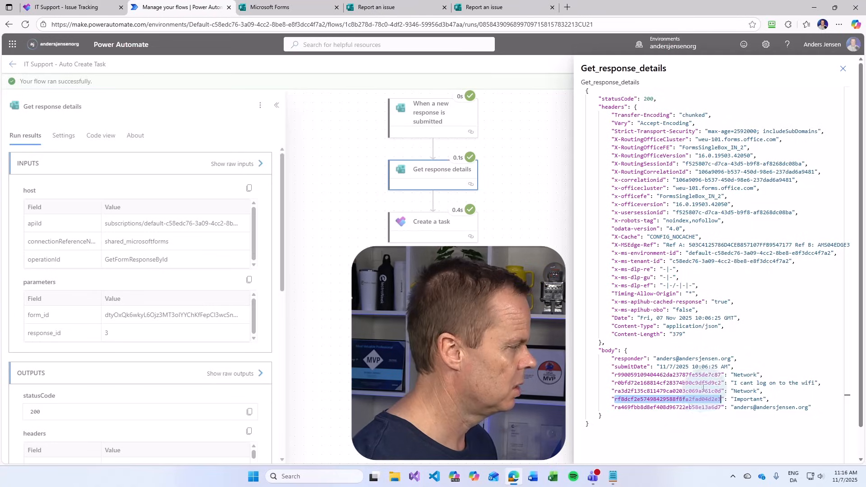
{"action": "left_click", "coordinate": [613, 476]}
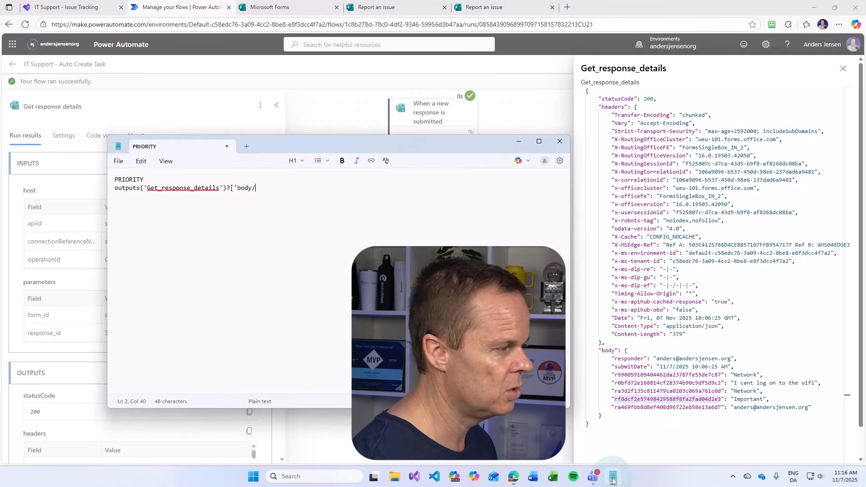
{"action": "key", "text": "ctrl+v"}
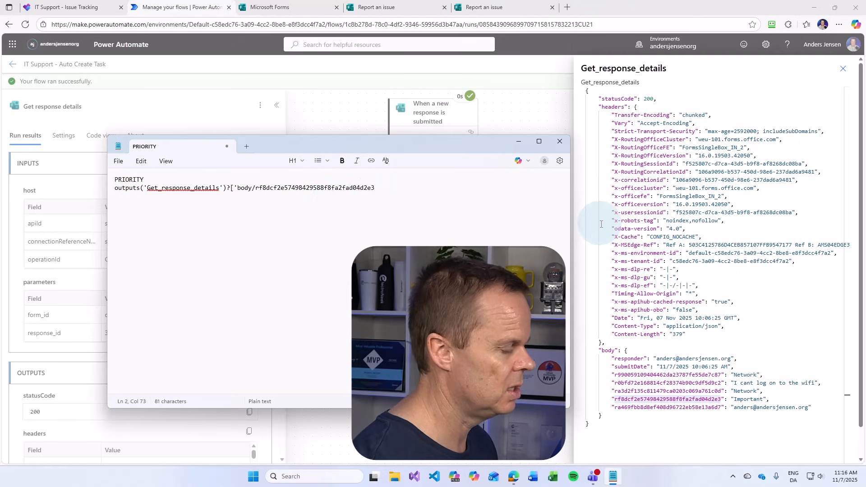
{"action": "type", "text": "'"}
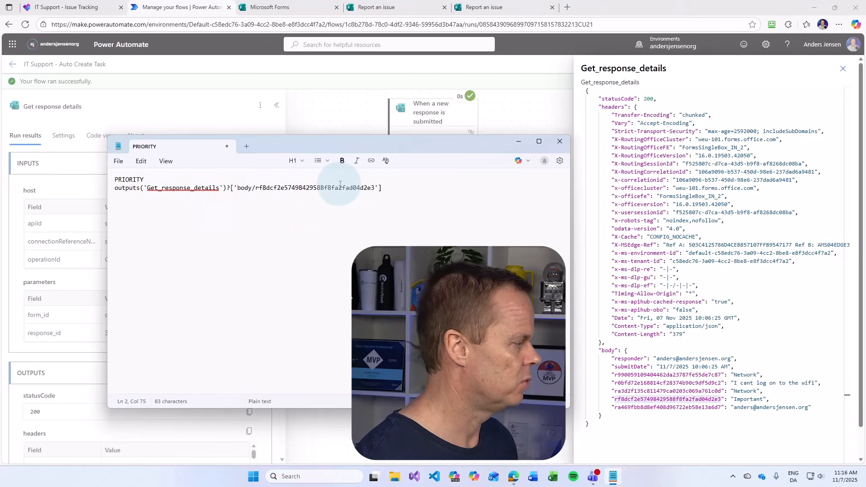
{"action": "left_click_drag", "start_coordinate": [396, 188], "coordinate": [105, 187]}
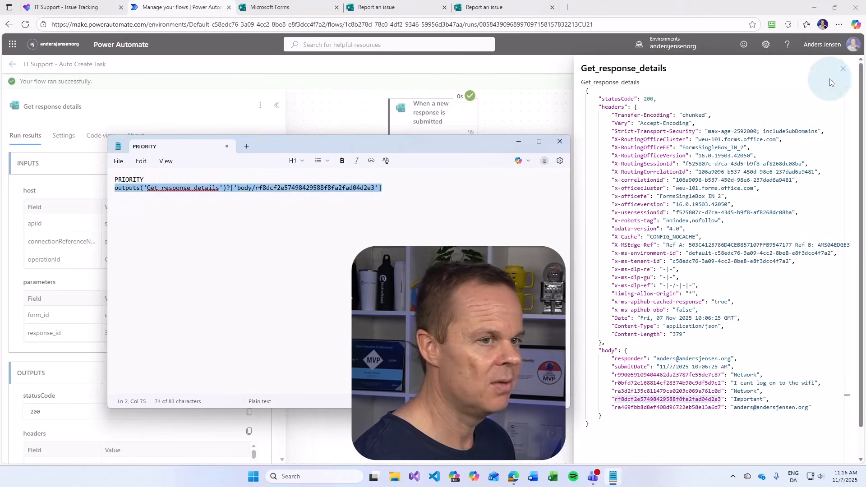
{"action": "left_click", "coordinate": [841, 69]}
Edit the flow, show all advanced parameters of Create a task, and open Priority's expression editor
{"action": "left_click", "coordinate": [793, 64]}
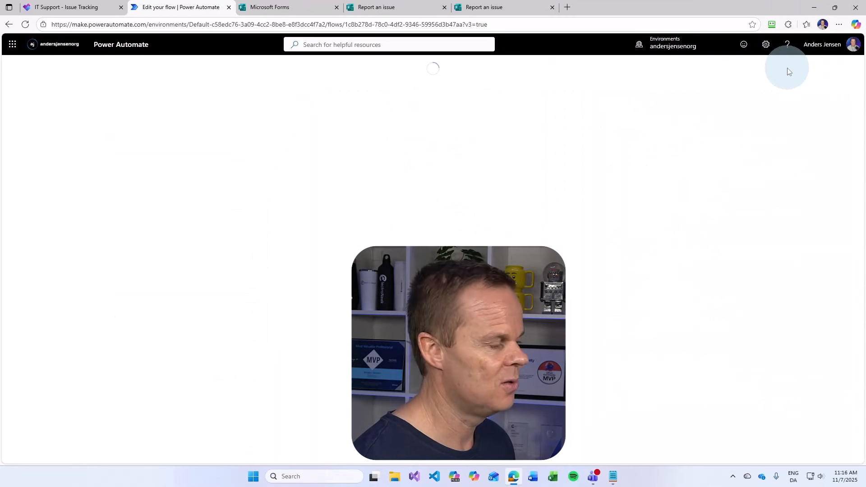
{"action": "left_click", "coordinate": [442, 206]}
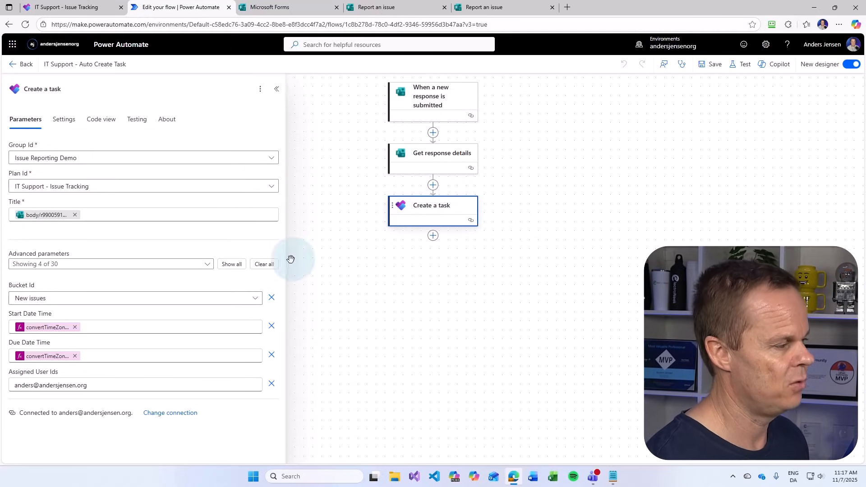
{"action": "left_click", "coordinate": [227, 266]}
{"action": "scroll", "coordinate": [204, 363], "scroll_direction": "down", "scroll_amount": 2}
{"action": "scroll", "coordinate": [204, 364], "scroll_direction": "down", "scroll_amount": 10}
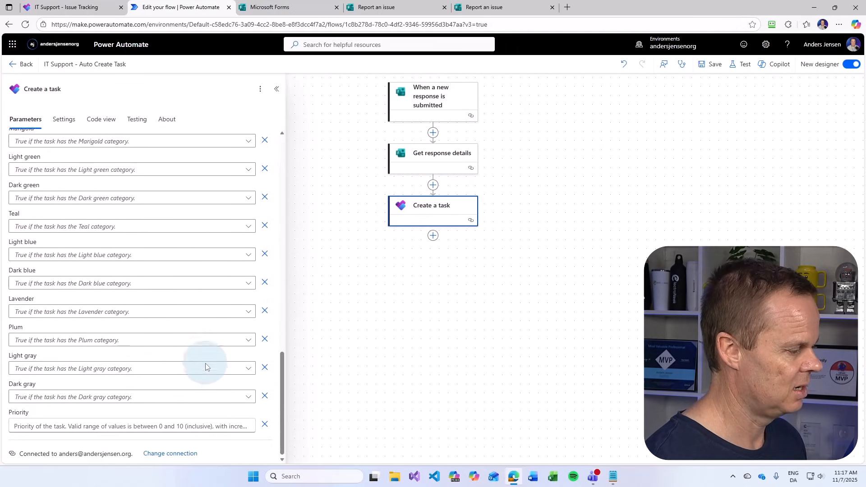
{"action": "left_click", "coordinate": [74, 422]}
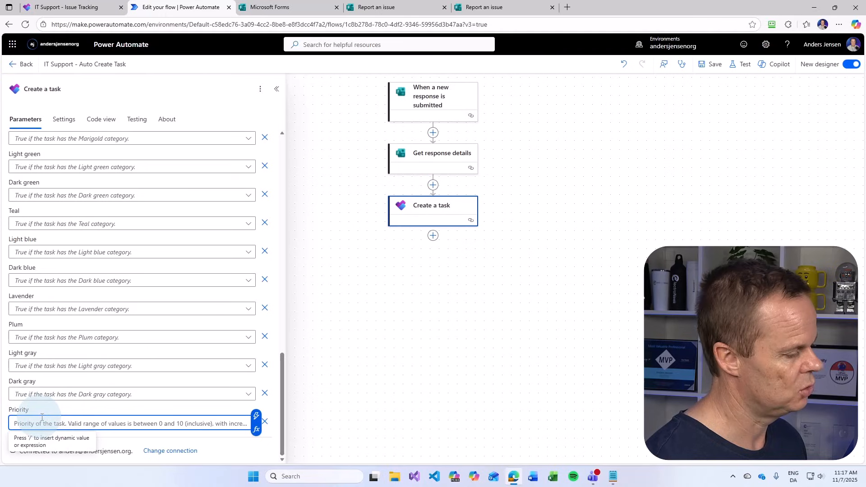
{"action": "left_click", "coordinate": [150, 427]}
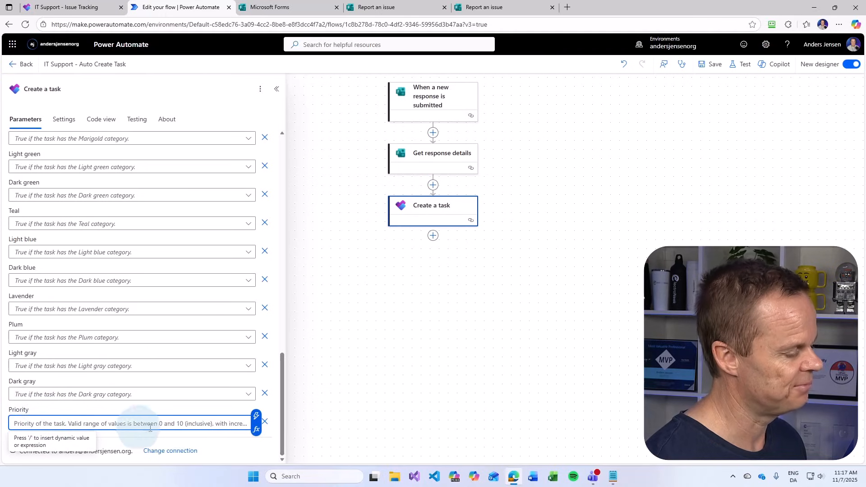
{"action": "left_click", "coordinate": [256, 431]}
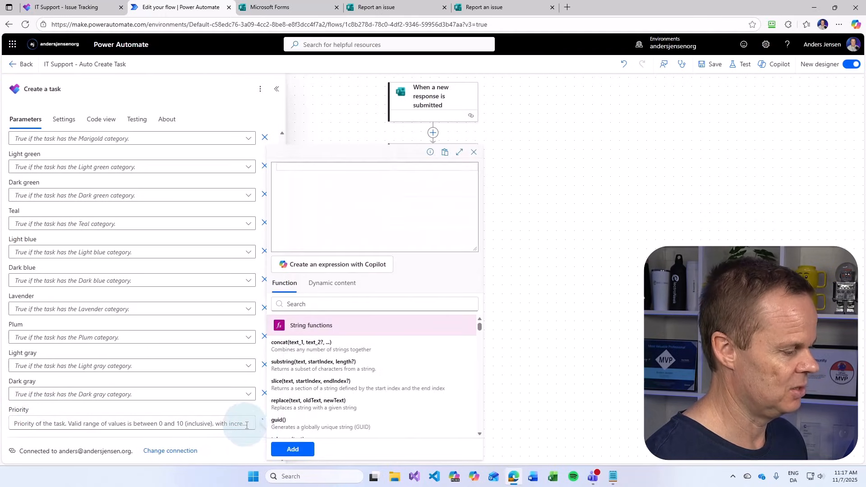
Close the empty Priority expression editor and read the tooltip: Priority takes values 0 to 10
{"action": "left_click", "coordinate": [320, 178]}
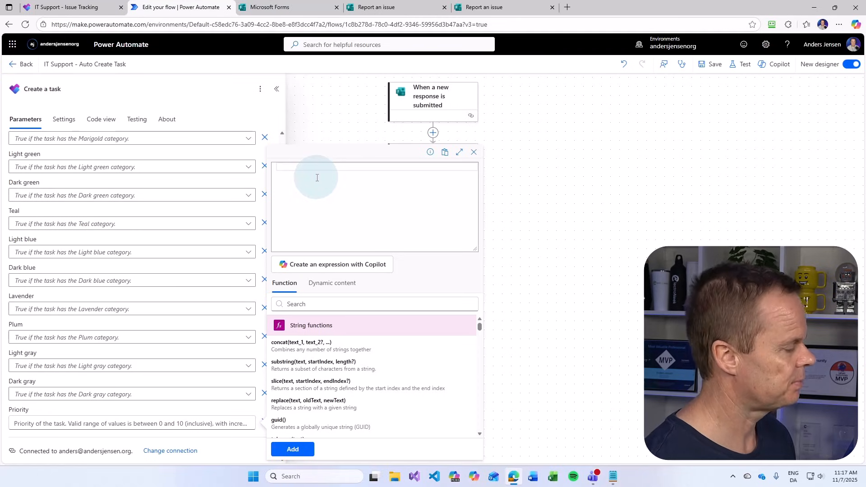
{"action": "left_click", "coordinate": [221, 423]}
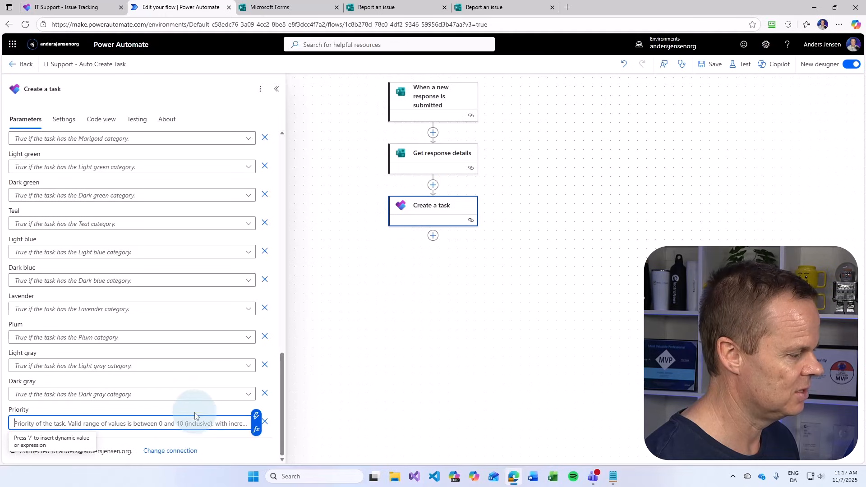
{"action": "left_click", "coordinate": [195, 414]}
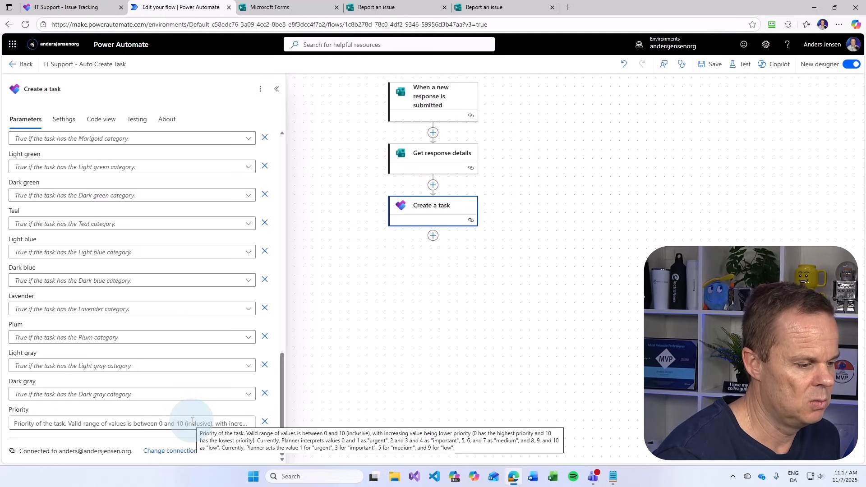
Add a 2-5-8 line above PRIORITY in Notepad and select the outputs expression line
{"action": "left_click", "coordinate": [613, 475]}
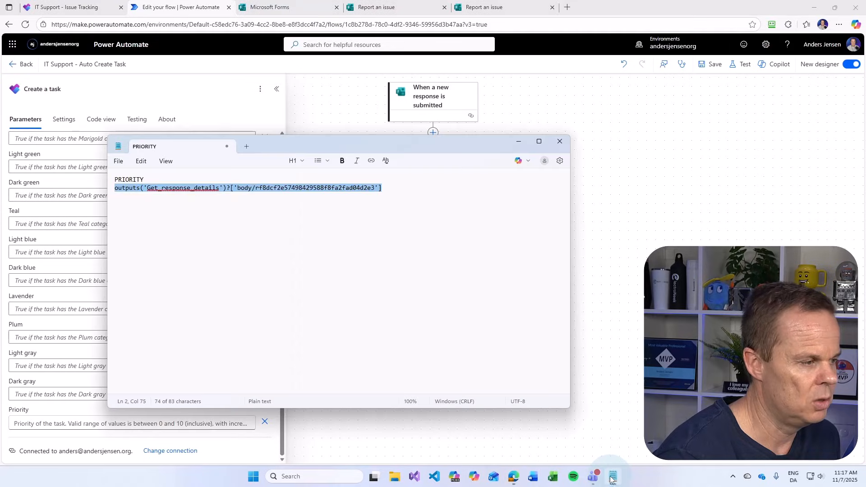
{"action": "left_click", "coordinate": [435, 181]}
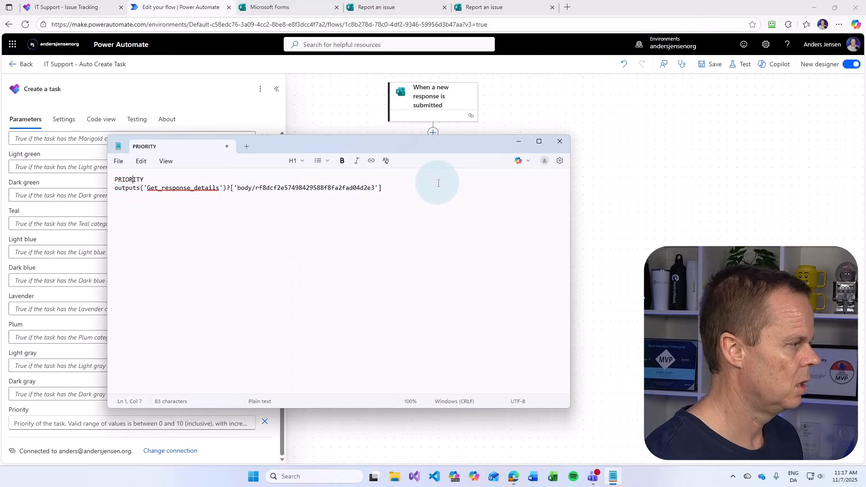
{"action": "key", "text": "Home"}
{"action": "key", "text": "Return"}
{"action": "key", "text": "Return"}
{"action": "key", "text": "Up"}
{"action": "key", "text": "Up"}
{"action": "type", "text": "2-5"}
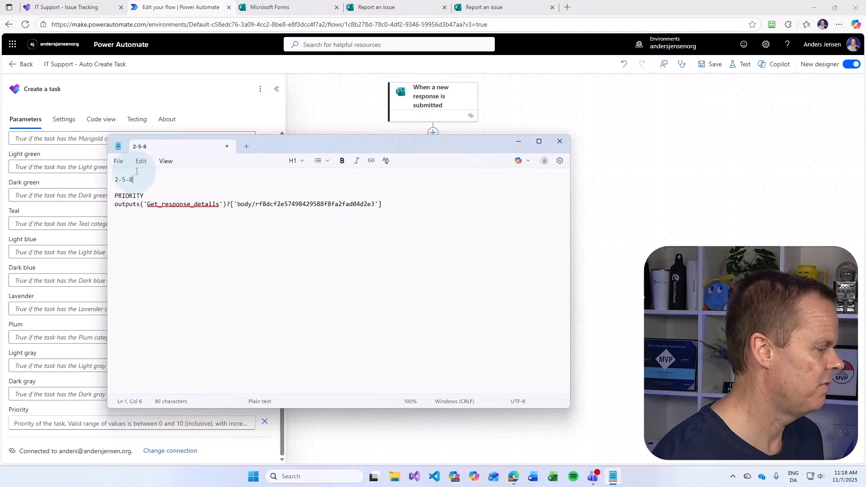
{"action": "left_click_drag", "start_coordinate": [382, 204], "coordinate": [108, 204]}
{"action": "key", "text": "ctrl+c"}
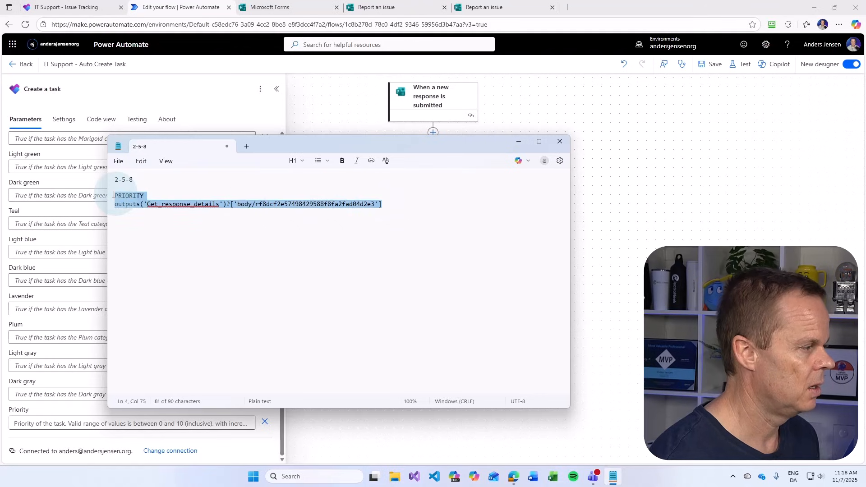
{"action": "left_click", "coordinate": [66, 423]}
Write if(equals(outputs('Get_response_details')?['body/…'],'High' in the Priority expression editor
{"action": "left_click", "coordinate": [256, 429]}
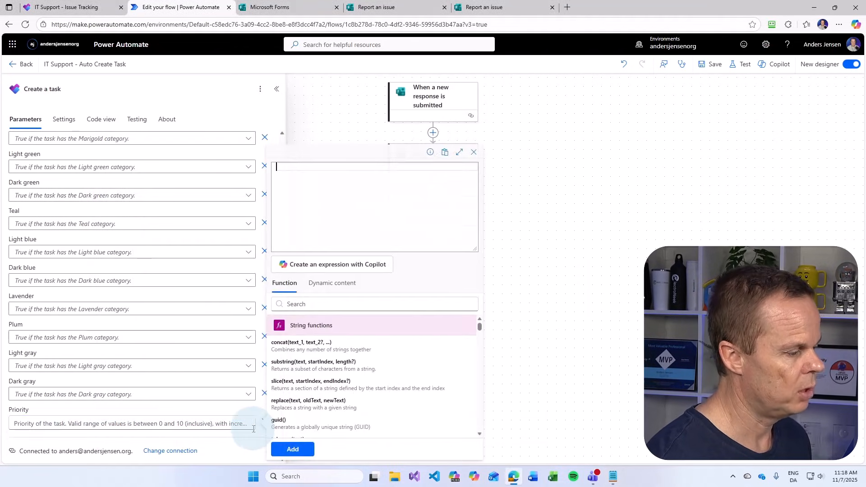
{"action": "left_click", "coordinate": [311, 164]}
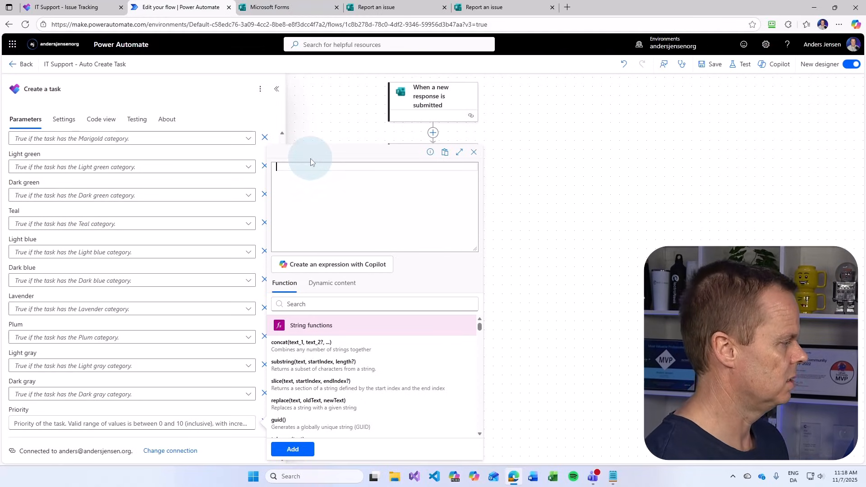
{"action": "type", "text": "if"}
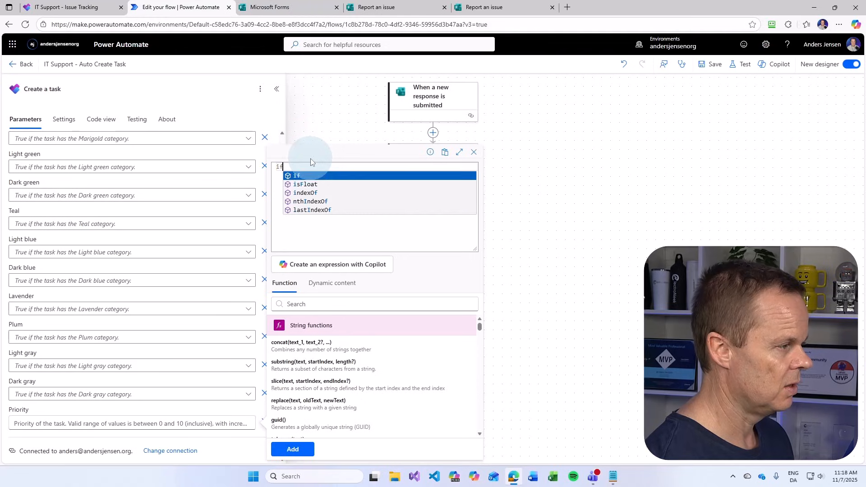
{"action": "type", "text": "("}
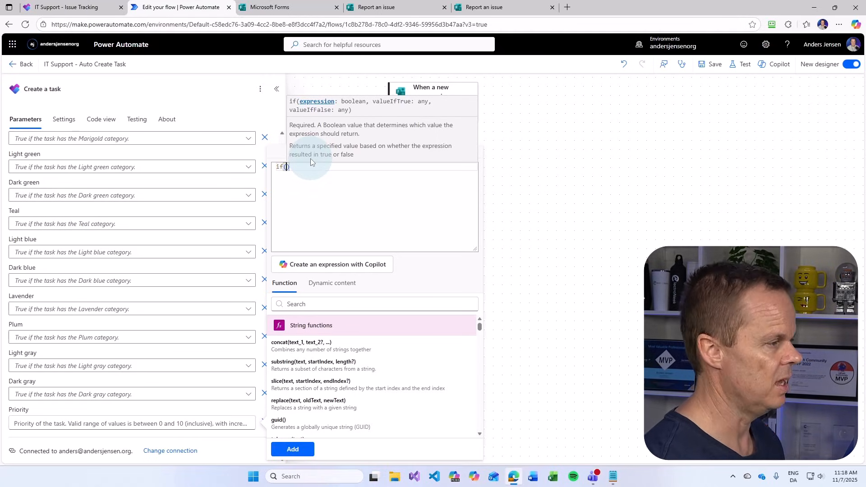
{"action": "type", "text": "equ"}
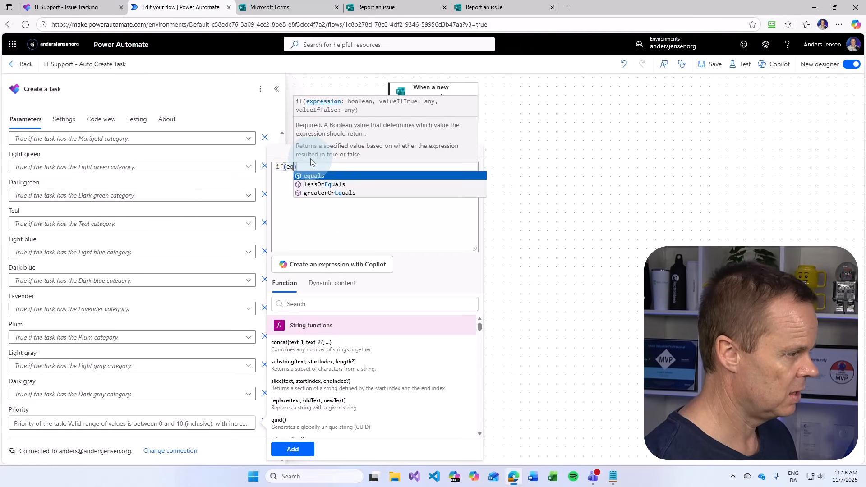
{"action": "key", "text": "Tab"}
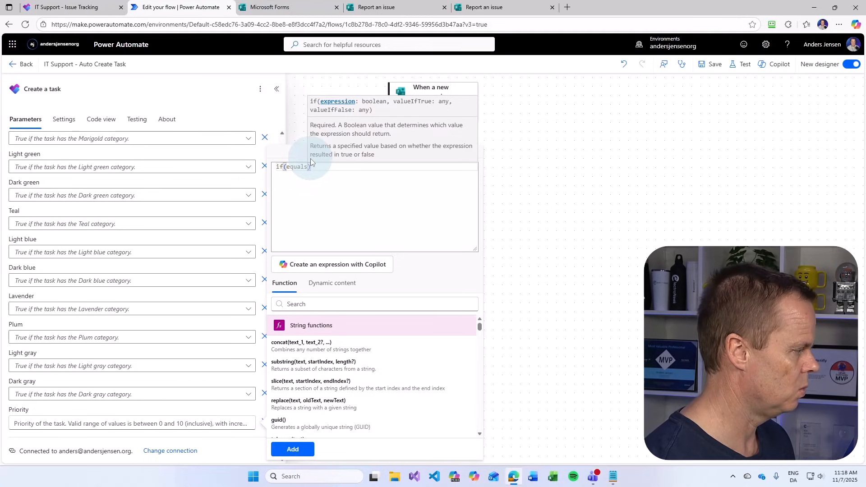
{"action": "type", "text": "("}
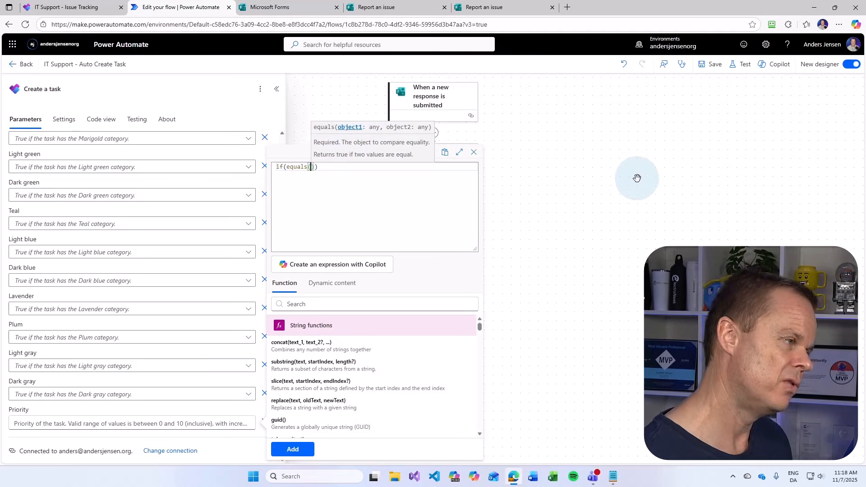
{"action": "key", "text": "ctrl+v"}
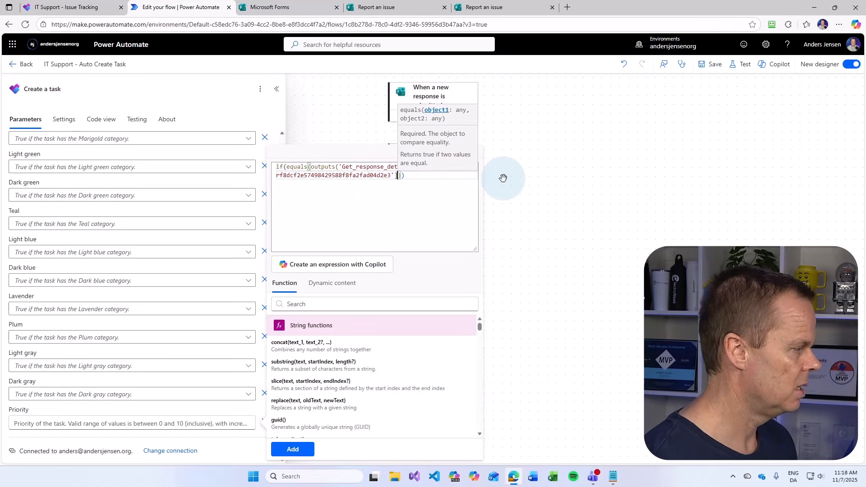
{"action": "type", "text": ","}
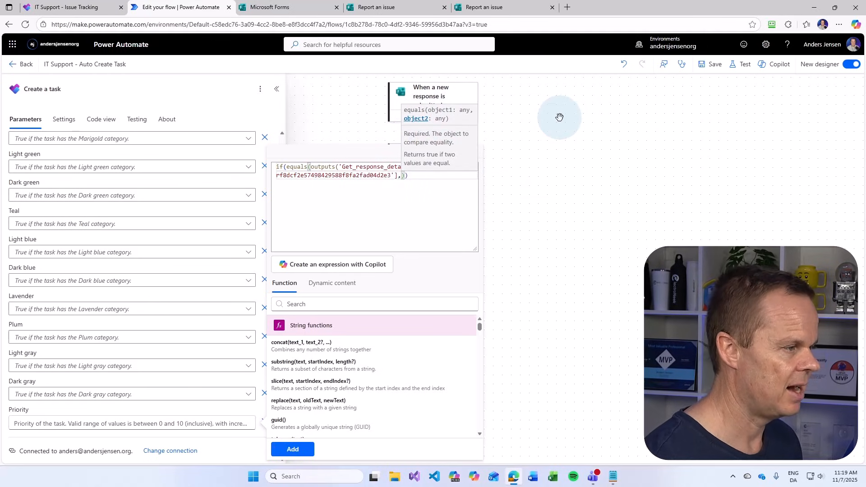
{"action": "type", "text": "'High"}
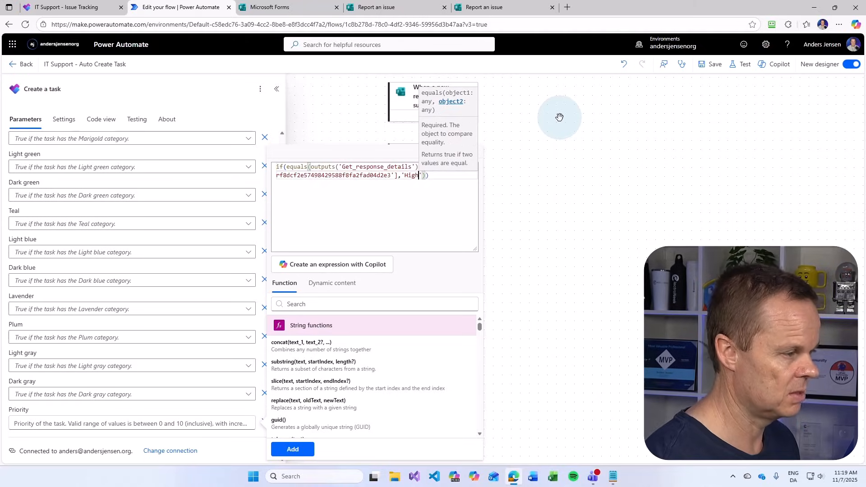
Check the Report an issue form and the Planner board for the priority answer values
{"action": "left_click", "coordinate": [497, 7]}
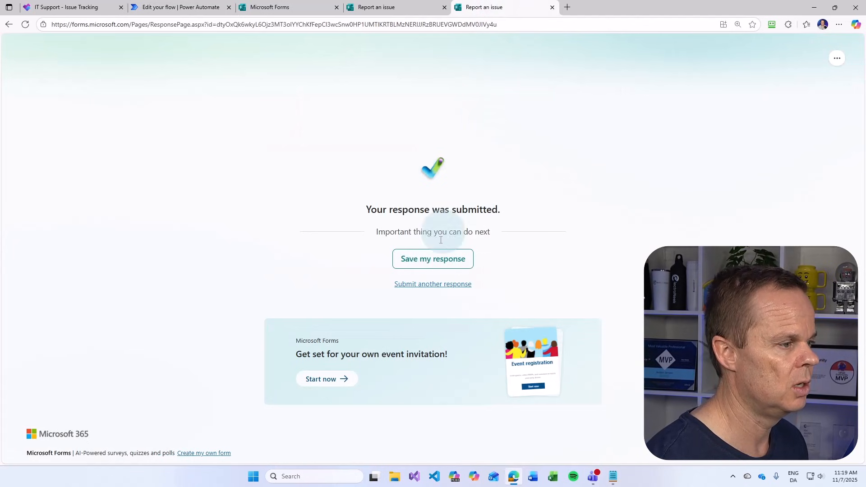
{"action": "left_click", "coordinate": [434, 285]}
{"action": "scroll", "coordinate": [253, 379], "scroll_direction": "down", "scroll_amount": 2}
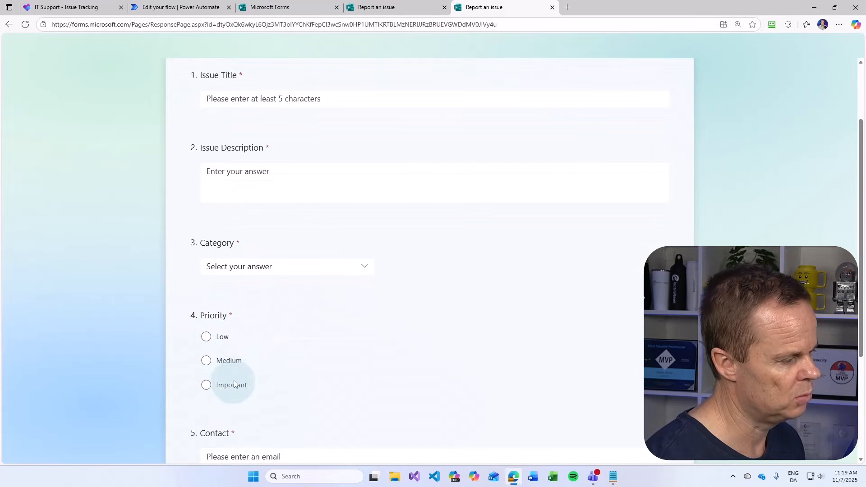
{"action": "left_click", "coordinate": [67, 7]}
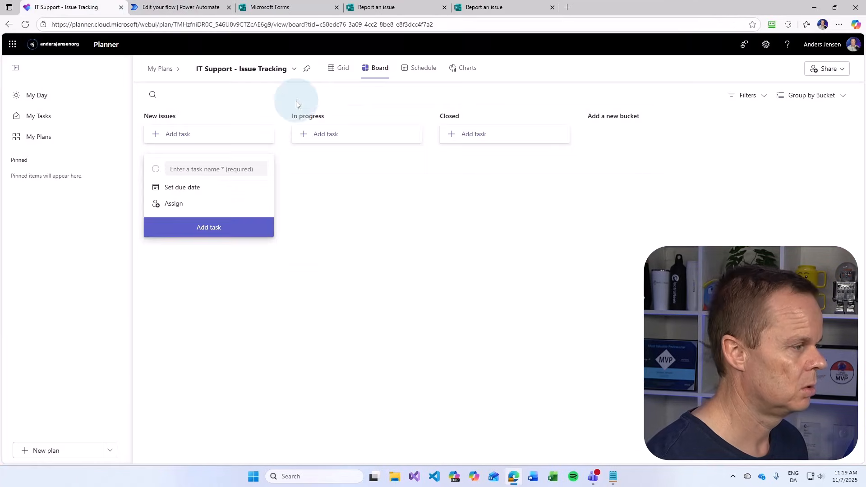
{"action": "left_click", "coordinate": [189, 11]}
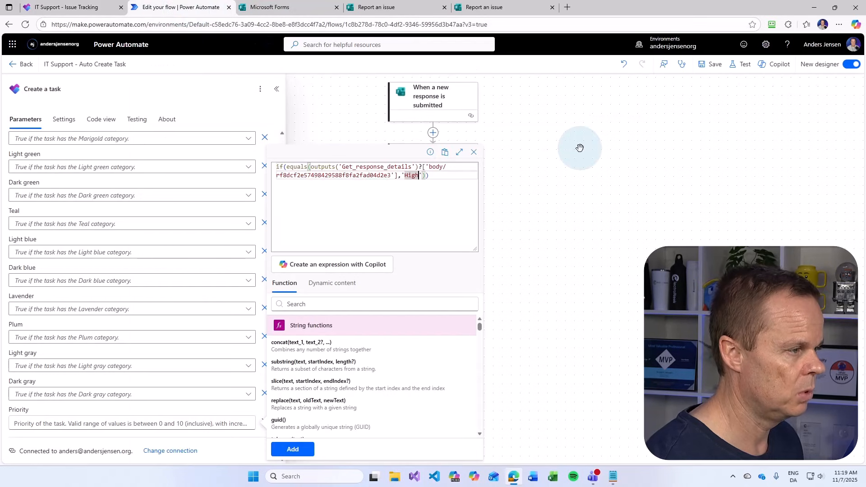
Replace 'High' with 'Important' and add 2 as the result when it matches
{"action": "key", "text": "Left"}
{"action": "key", "text": "BackSpace"}
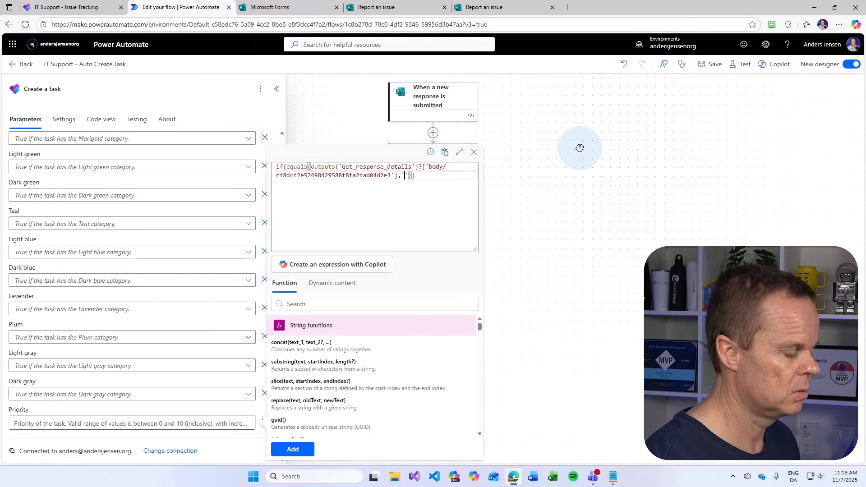
{"action": "type", "text": "Important"}
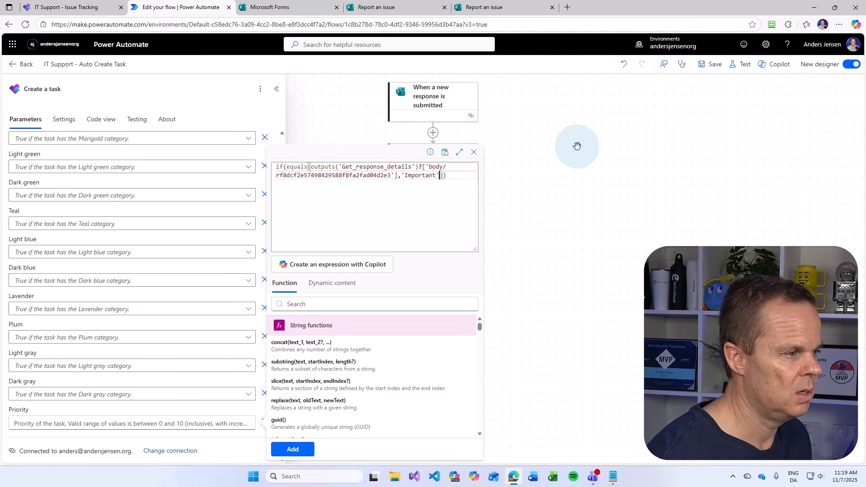
{"action": "key", "text": "Right"}
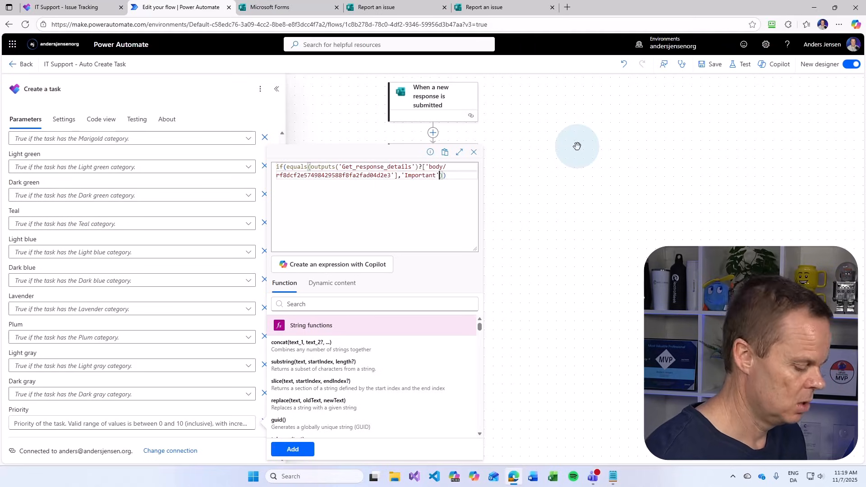
{"action": "type", "text": ","}
{"action": "key", "text": "Right"}
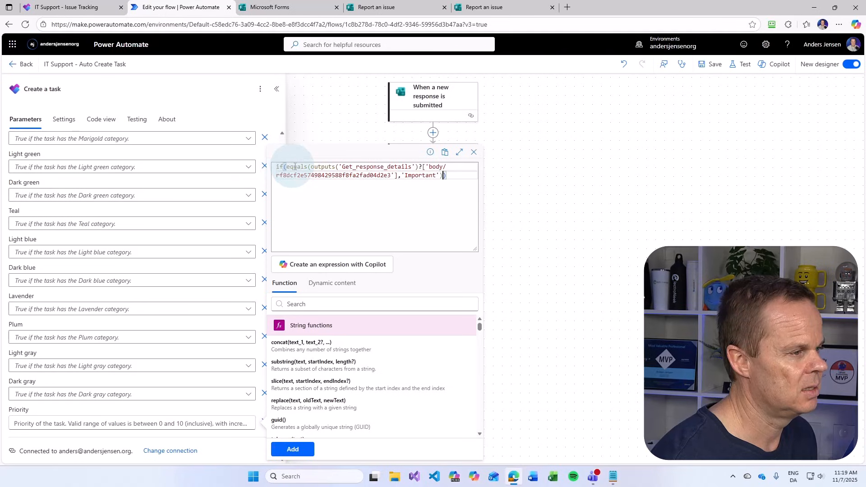
{"action": "type", "text": ","}
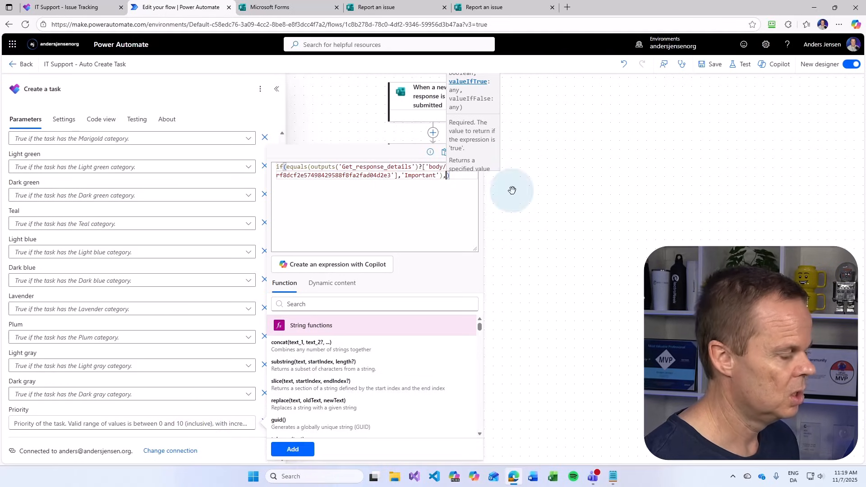
{"action": "type", "text": "2"}
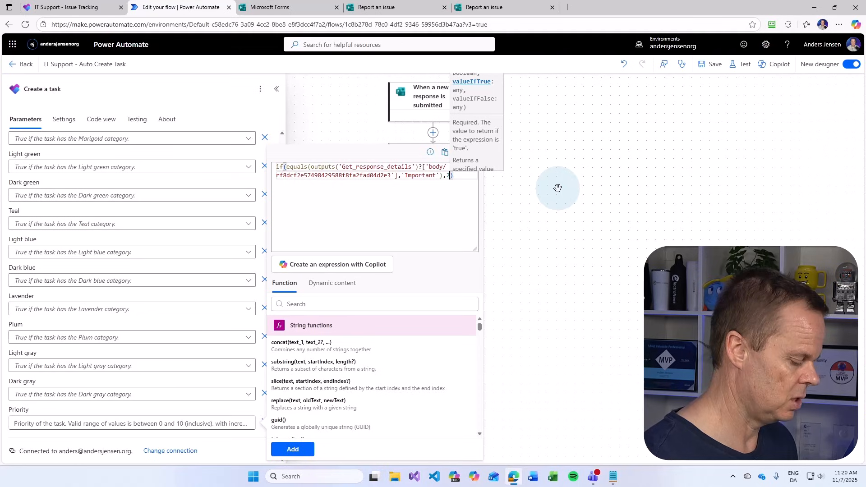
{"action": "type", "text": ","}
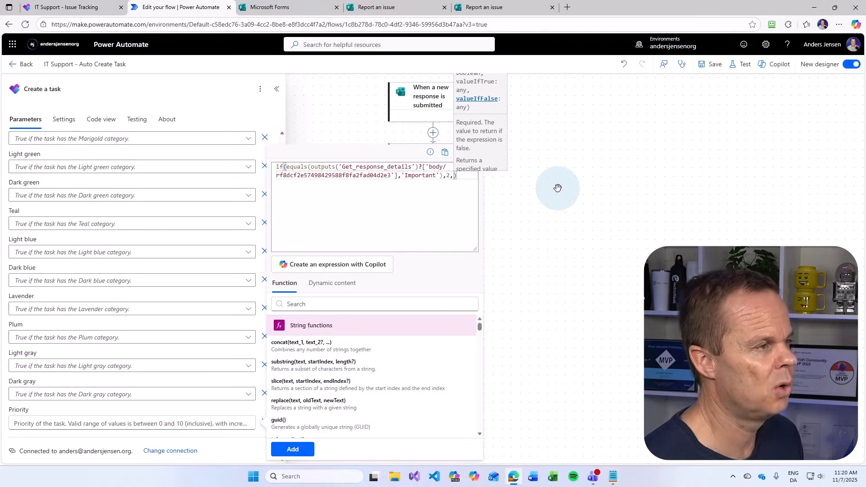
{"action": "left_click", "coordinate": [484, 7]}
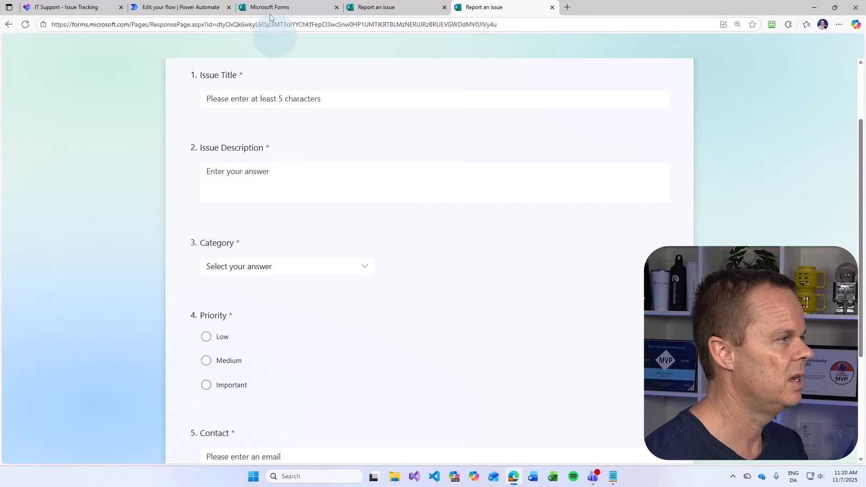
Return to the half-written Priority expression in the Power Automate flow editor
{"action": "left_click", "coordinate": [185, 7]}
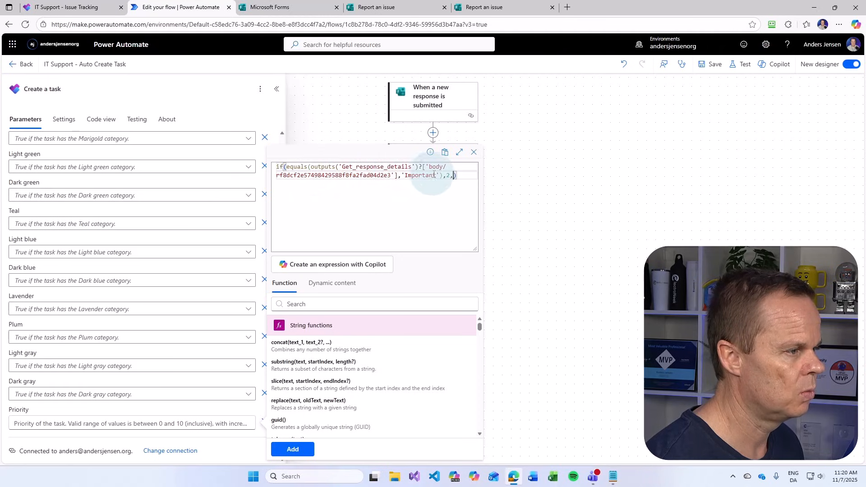
Paste a copy of the Important equals() condition after 2 and change it to 'Medium'
{"action": "left_click_drag", "start_coordinate": [442, 175], "coordinate": [276, 167]}
{"action": "key", "text": "ctrl+c"}
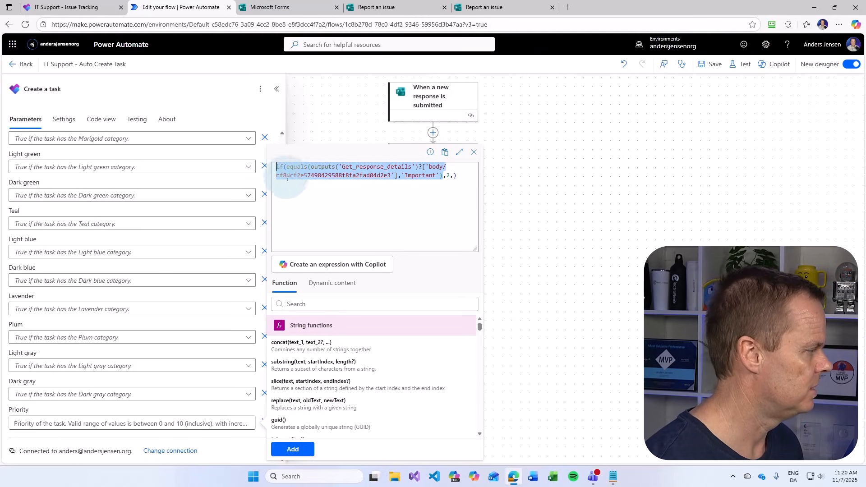
{"action": "left_click", "coordinate": [454, 175]}
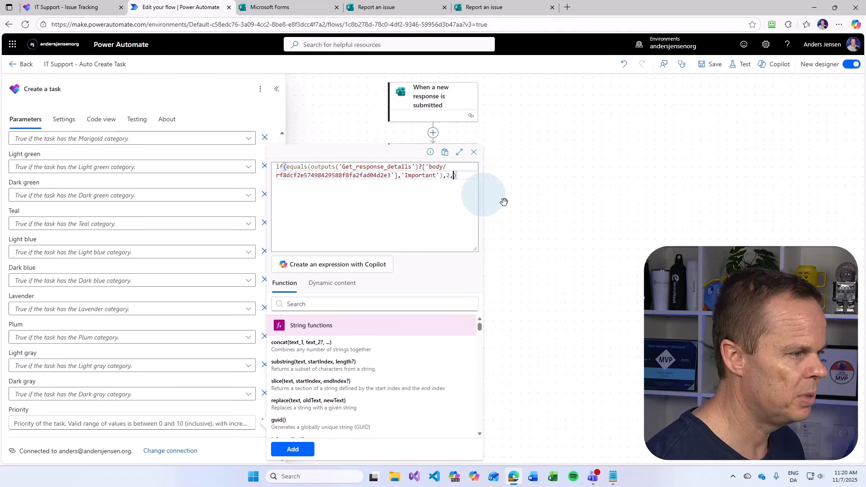
{"action": "key", "text": "ctrl+v"}
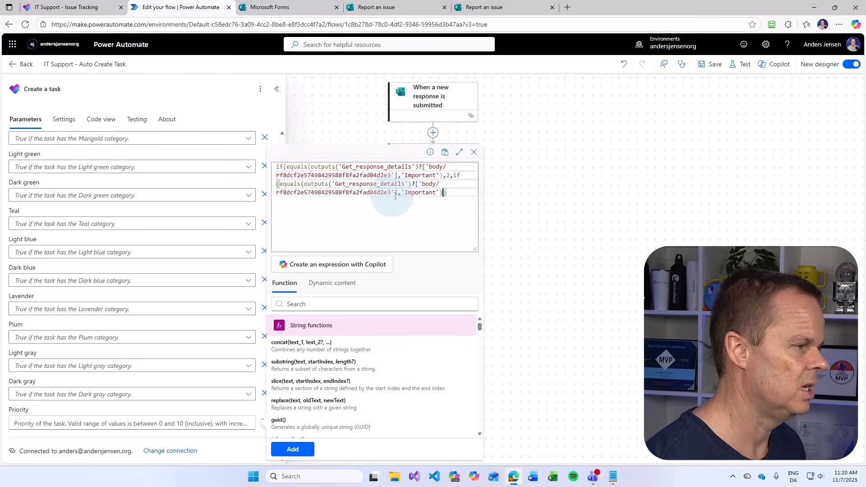
{"action": "left_click", "coordinate": [436, 194]}
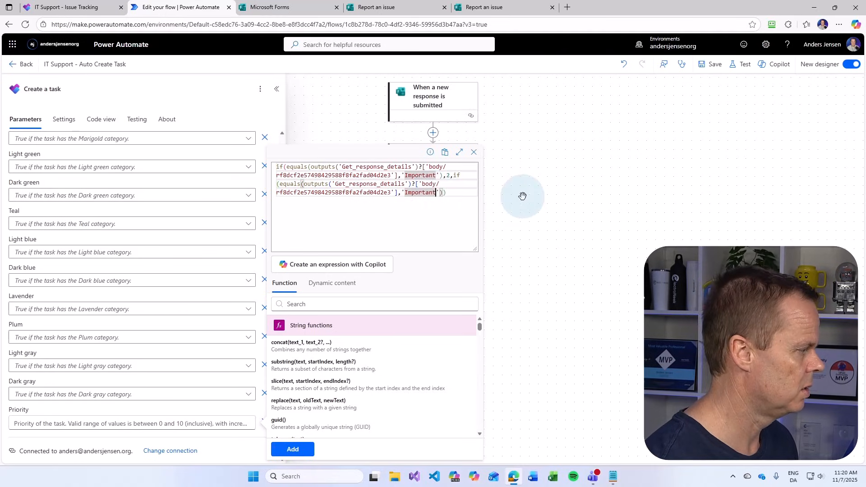
{"action": "key", "text": "BackSpace"}
{"action": "key", "text": "BackSpace"}
{"action": "key", "text": "BackSpace"}
{"action": "key", "text": "BackSpace"}
{"action": "key", "text": "BackSpace"}
{"action": "key", "text": "BackSpace"}
{"action": "key", "text": "BackSpace"}
{"action": "key", "text": "BackSpace"}
{"action": "key", "text": "BackSpace"}
{"action": "type", "text": "Me"}
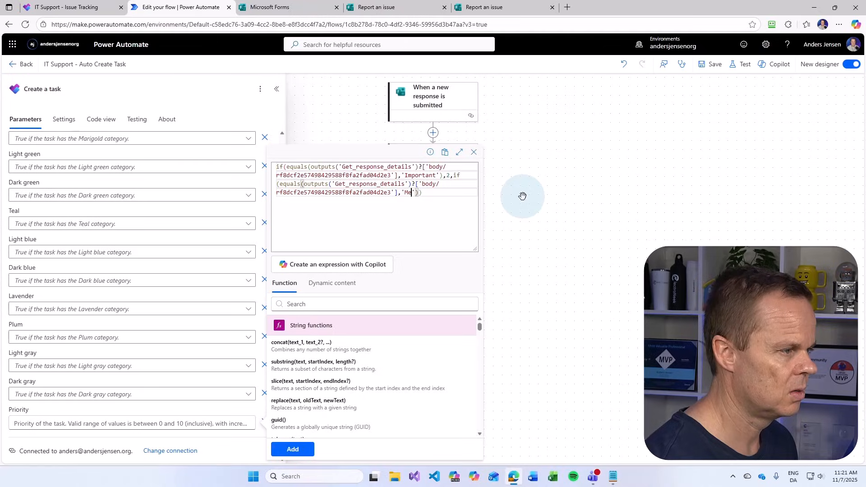
{"action": "type", "text": "dium"}
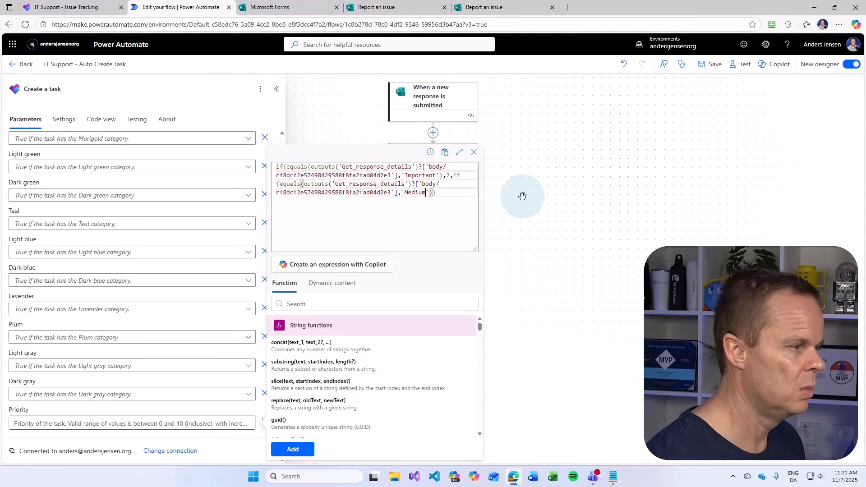
Finish the expression with 5 for Medium, 8 otherwise, close the brackets, and add it to Priority
{"action": "left_click", "coordinate": [505, 9]}
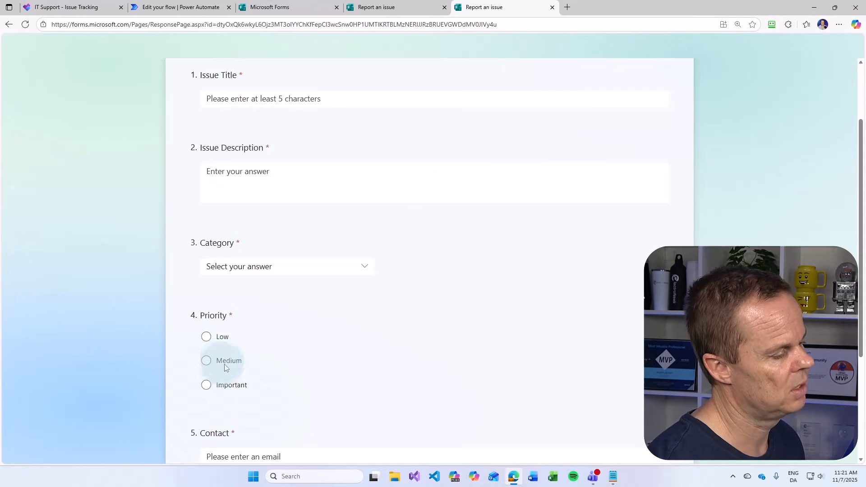
{"action": "left_click", "coordinate": [68, 8]}
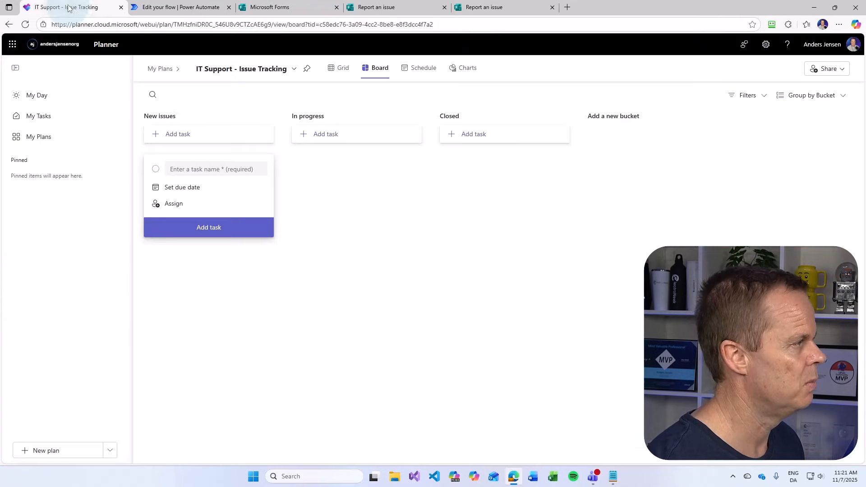
{"action": "left_click", "coordinate": [152, 9]}
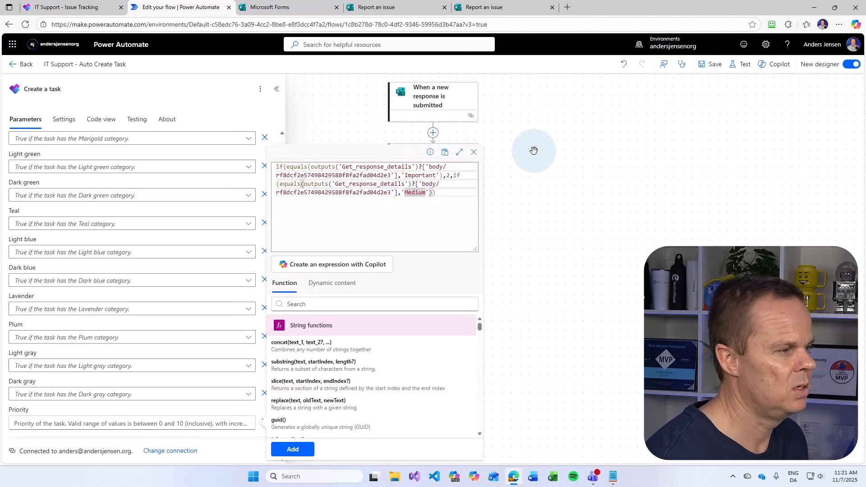
{"action": "key", "text": "Right"}
{"action": "key", "text": "Right"}
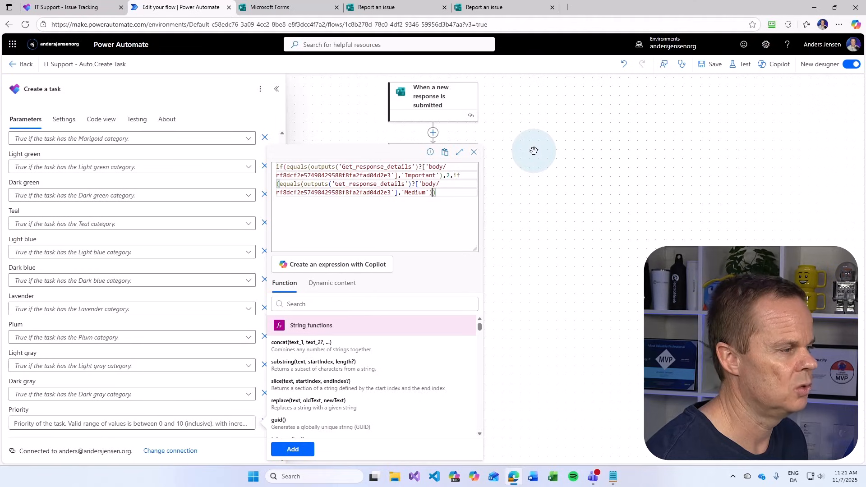
{"action": "type", "text": ","}
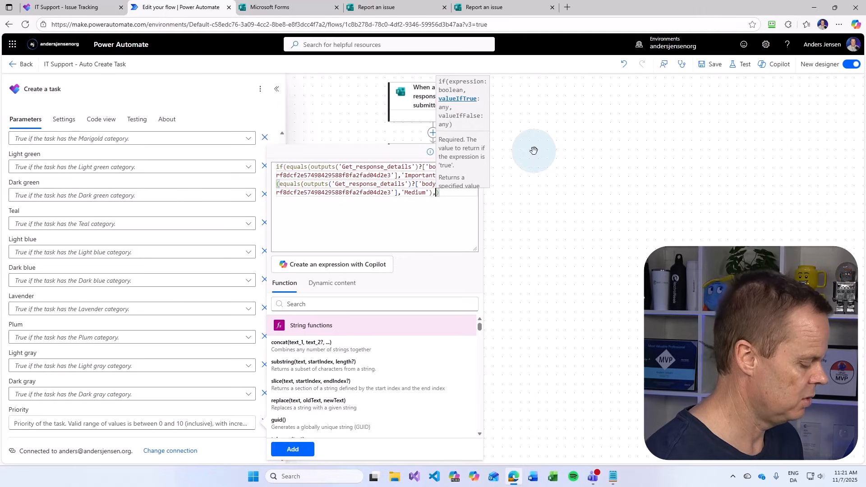
{"action": "type", "text": "5,8"}
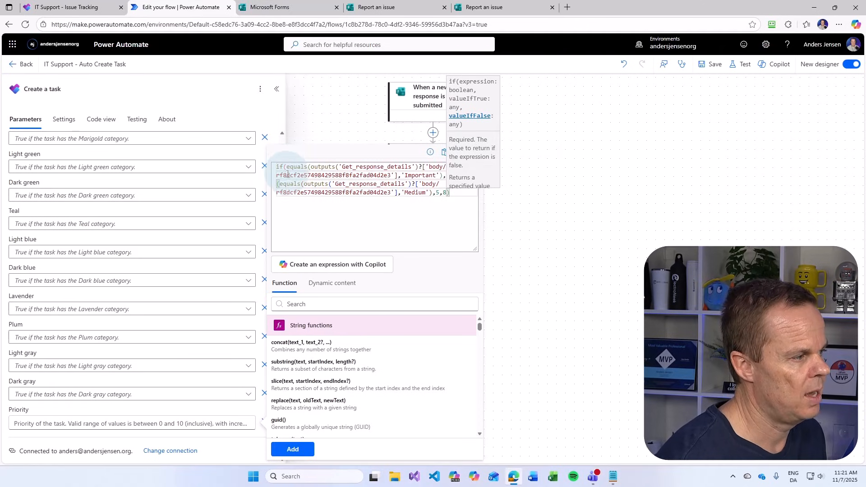
{"action": "left_click", "coordinate": [452, 193]}
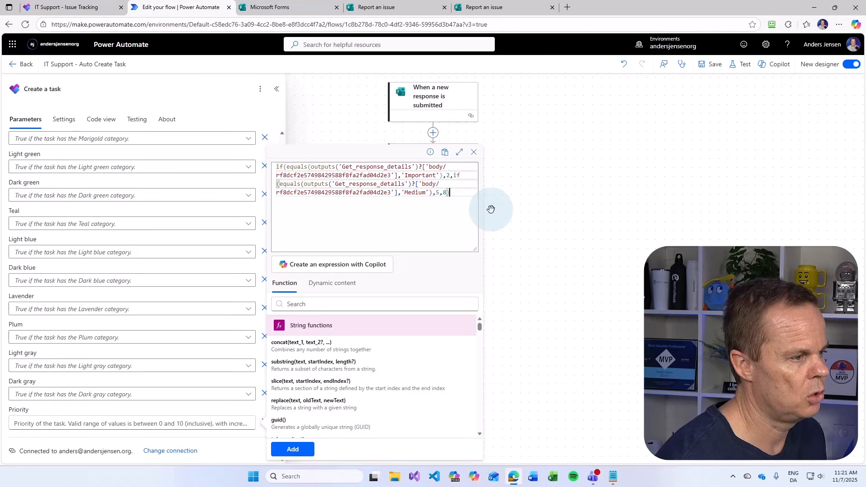
{"action": "type", "text": ")"}
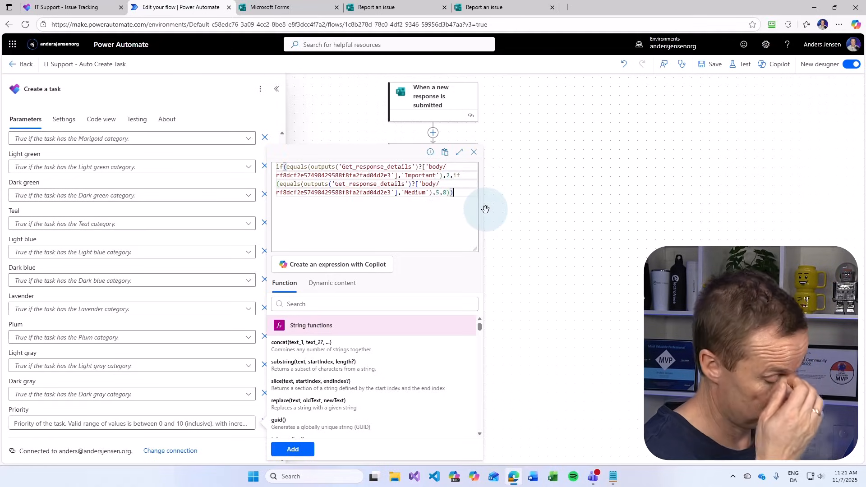
{"action": "key", "text": "ctrl+a"}
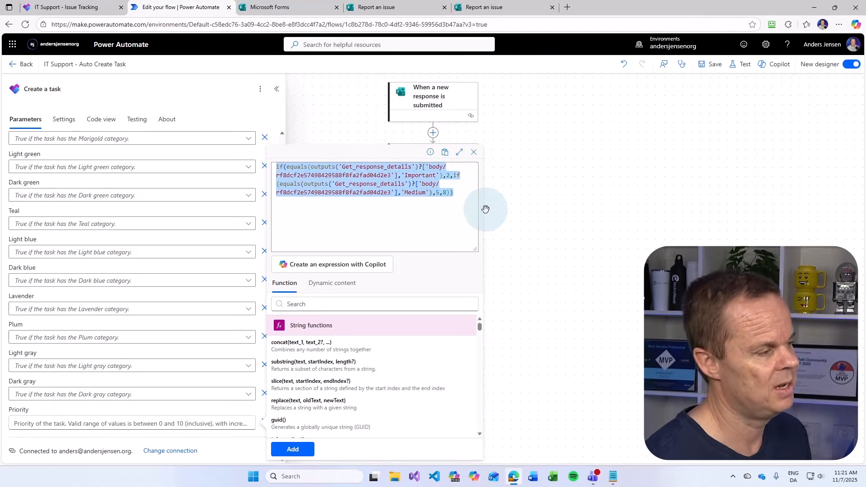
{"action": "left_click", "coordinate": [295, 449]}
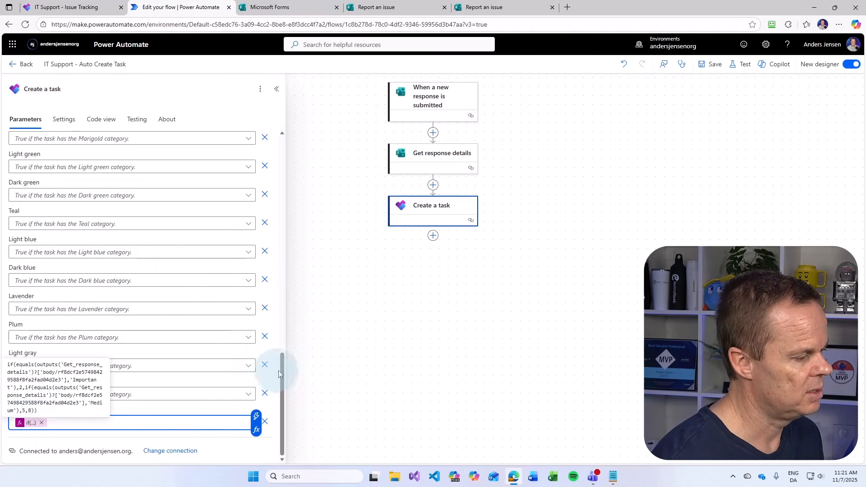
Bring up the blank Report an issue form with the cursor in Issue Title
{"action": "left_click_drag", "start_coordinate": [279, 381], "coordinate": [272, 213]}
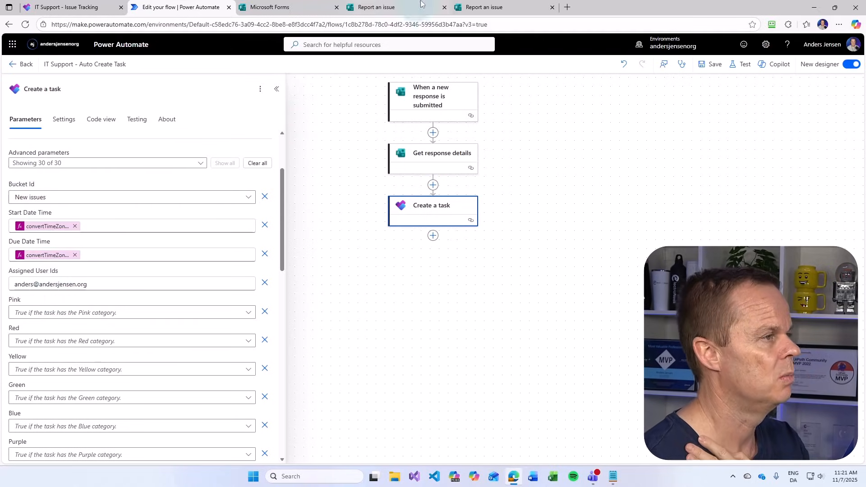
{"action": "left_click", "coordinate": [499, 10]}
{"action": "left_click", "coordinate": [249, 99]}
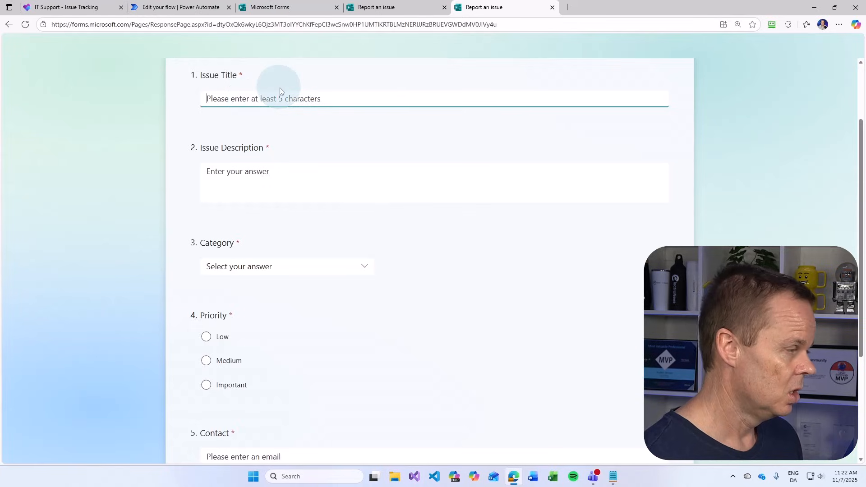
Submit 'Windows 12' report: 'I haven't got the new' license, Software, Important, contact e-mail
{"action": "type", "text": "Windows 12"}
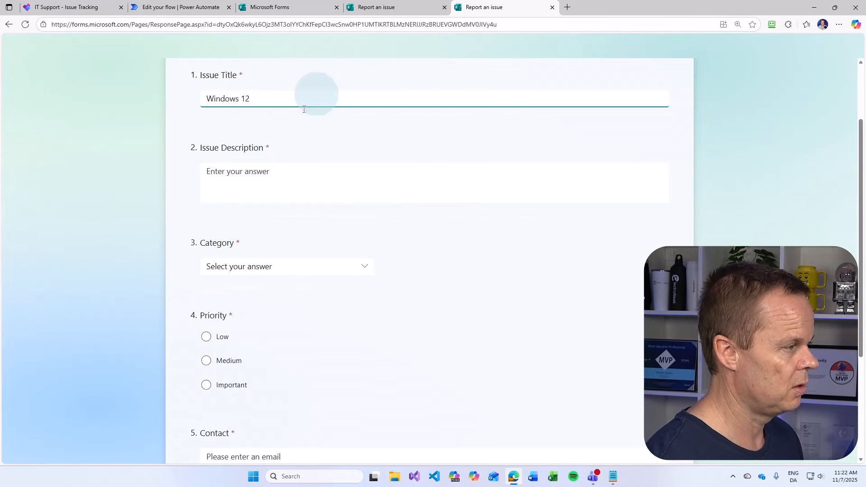
{"action": "left_click", "coordinate": [268, 175]}
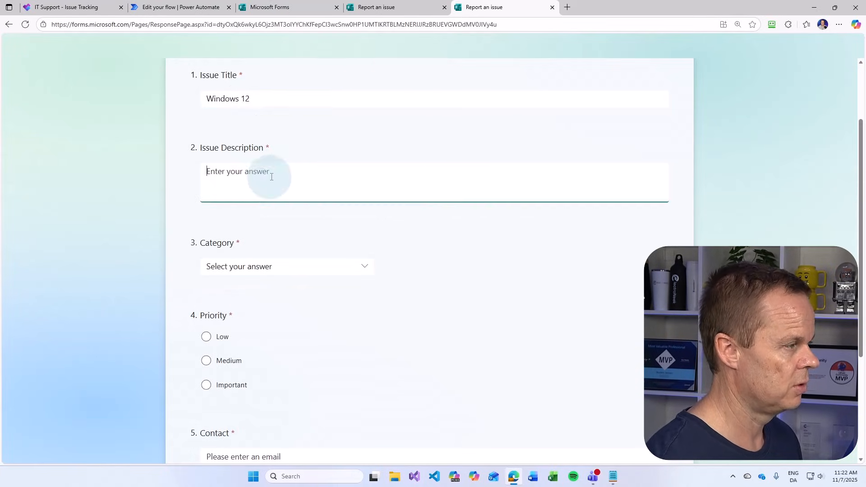
{"action": "type", "text": "I haven't"}
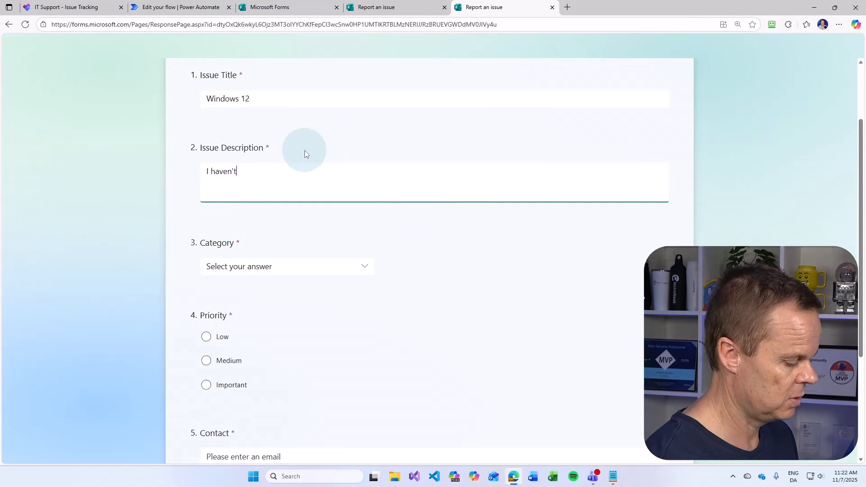
{"action": "type", "text": " got the new license yet"}
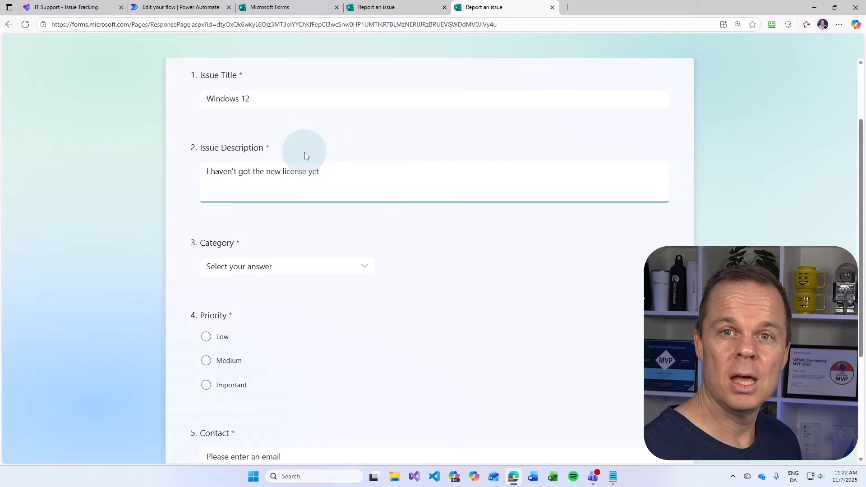
{"action": "left_click", "coordinate": [253, 266]}
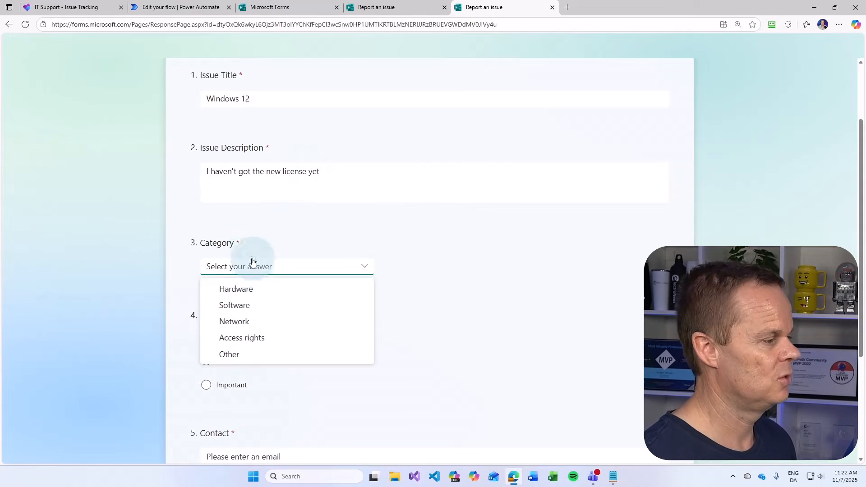
{"action": "left_click", "coordinate": [262, 305]}
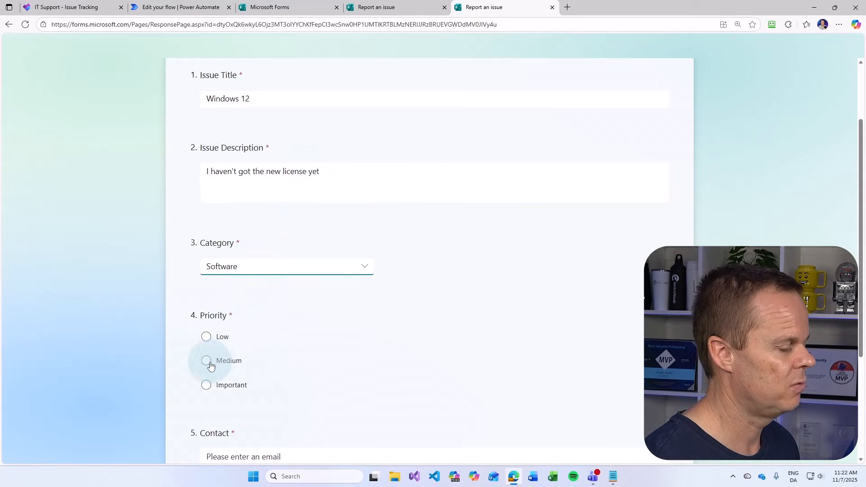
{"action": "left_click", "coordinate": [206, 384]}
{"action": "scroll", "coordinate": [377, 392], "scroll_direction": "down", "scroll_amount": 4}
{"action": "left_click", "coordinate": [280, 289]}
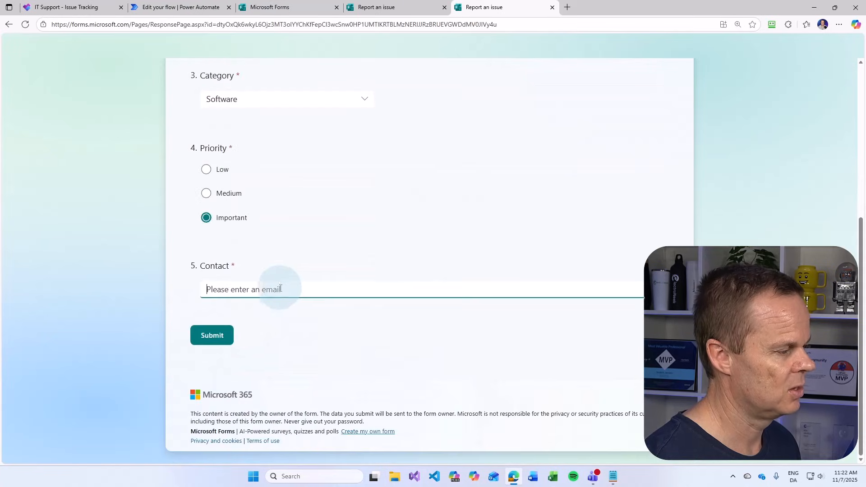
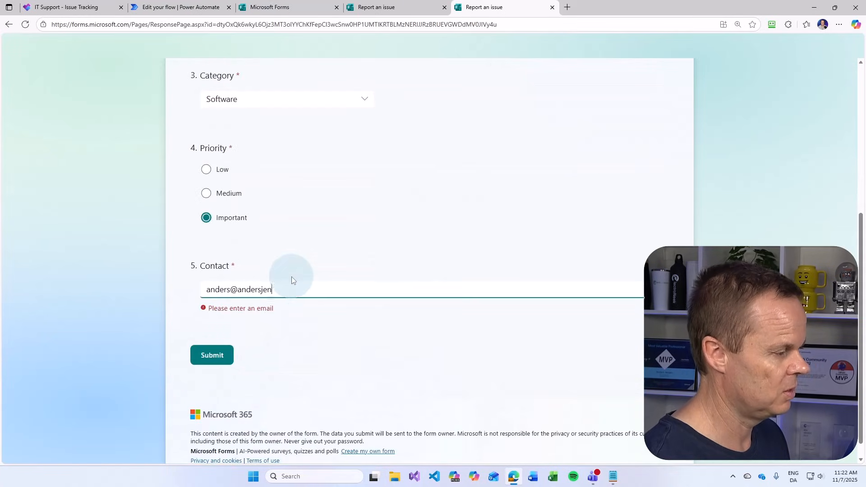
{"action": "left_click", "coordinate": [214, 336]}
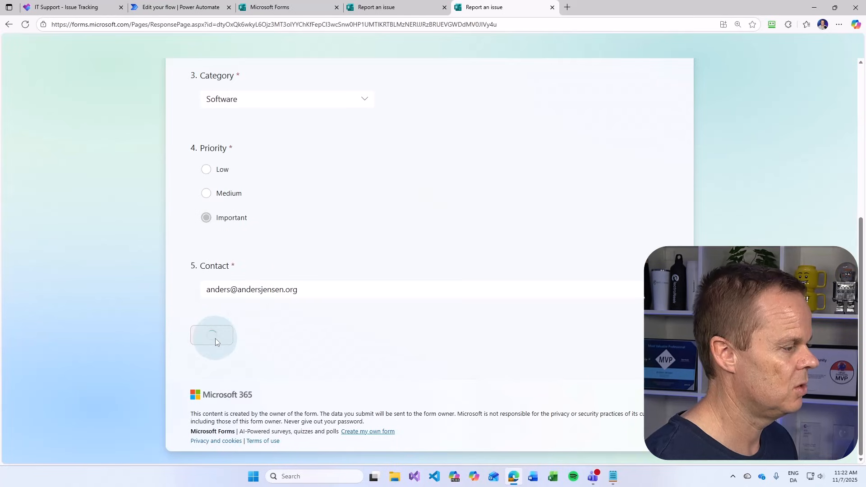
Save the flow and go to its details and run history page
{"action": "left_click", "coordinate": [181, 8]}
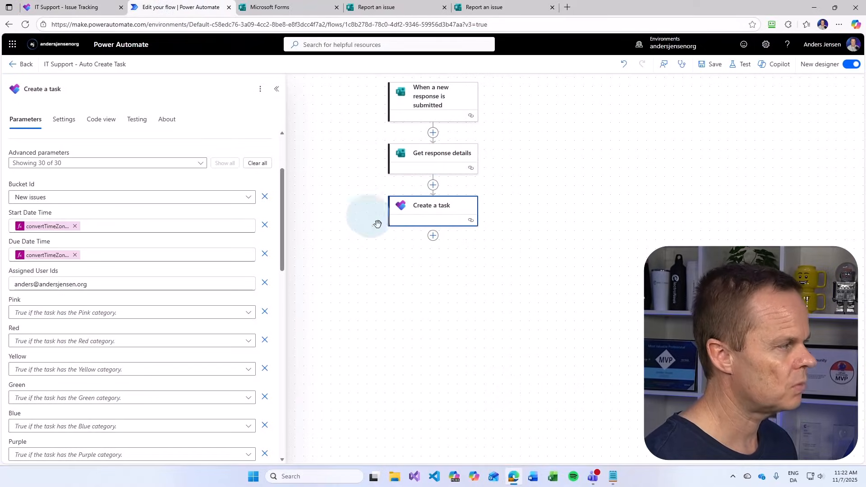
{"action": "left_click", "coordinate": [712, 65]}
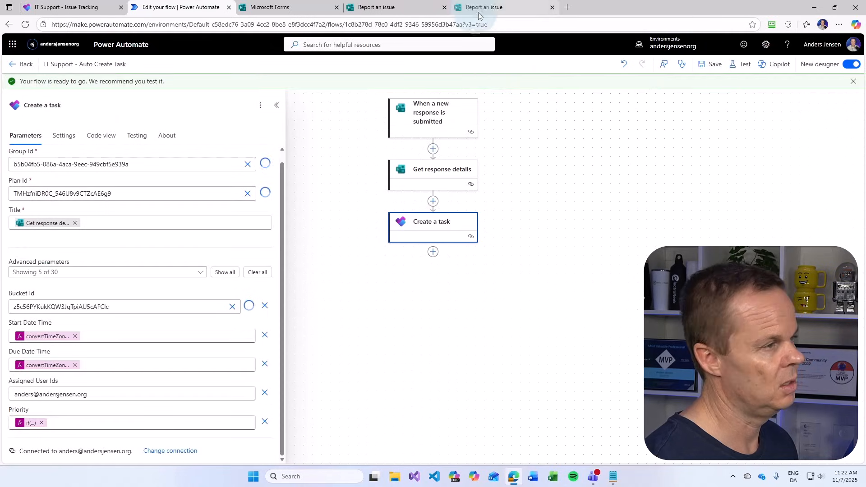
{"action": "left_click", "coordinate": [21, 65]}
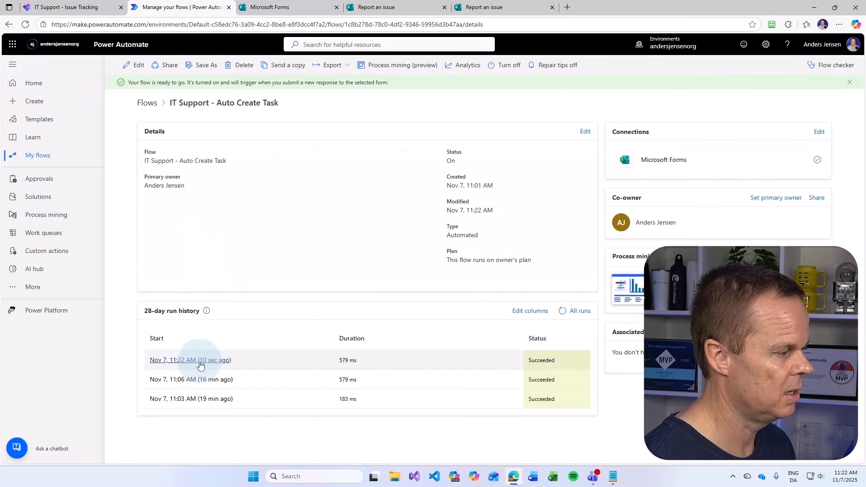
Confirm the newest run's Create a task output shows Windows 12, then reload the Planner board
{"action": "left_click", "coordinate": [201, 361]}
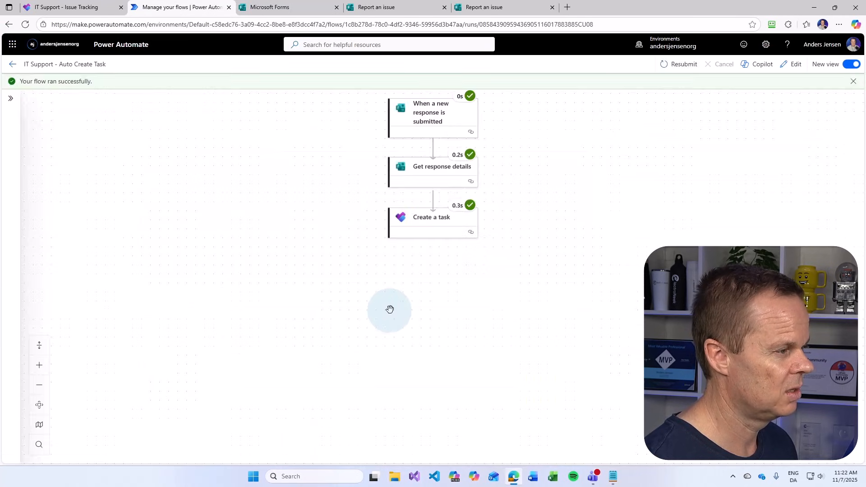
{"action": "left_click", "coordinate": [430, 228]}
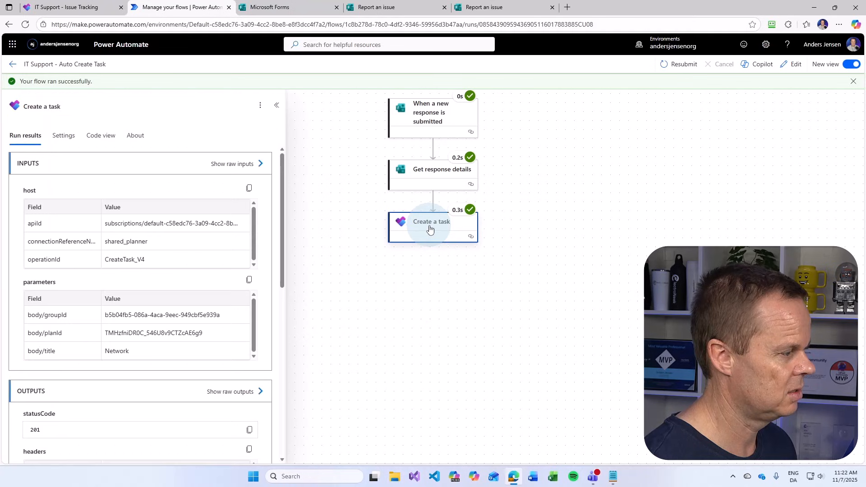
{"action": "left_click", "coordinate": [230, 396]}
{"action": "scroll", "coordinate": [790, 334], "scroll_direction": "down", "scroll_amount": 15}
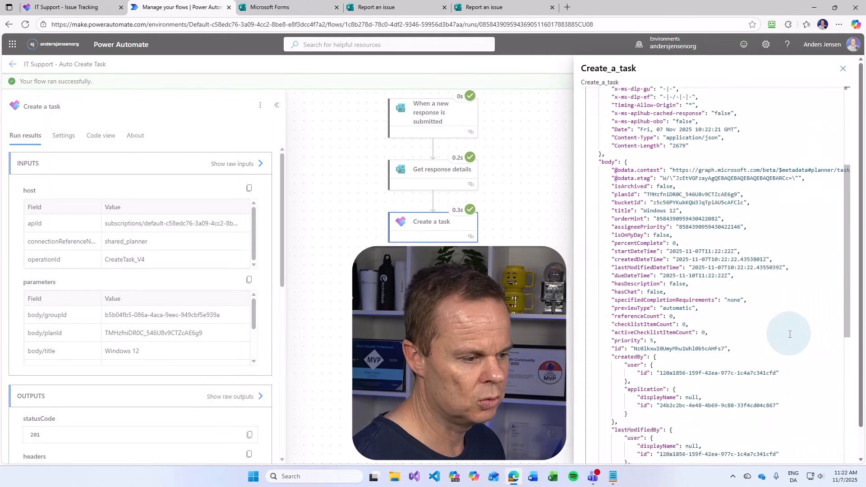
{"action": "scroll", "coordinate": [790, 334], "scroll_direction": "up", "scroll_amount": 15}
{"action": "left_click", "coordinate": [843, 68]}
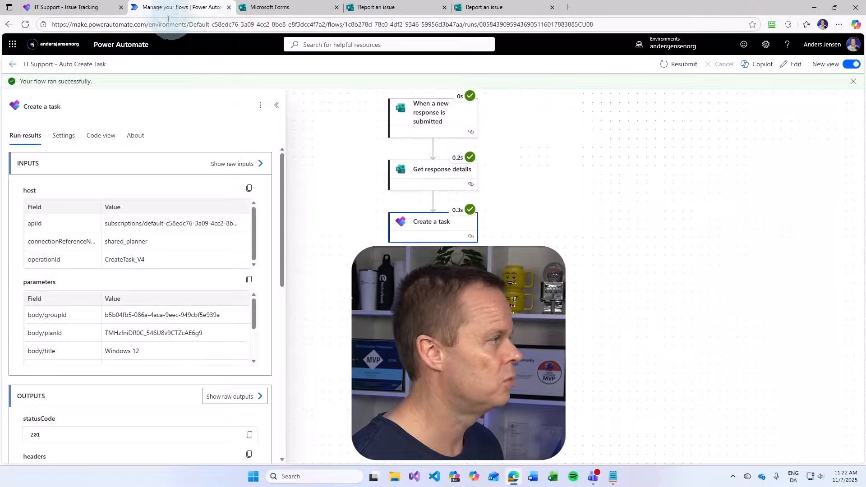
{"action": "left_click", "coordinate": [55, 8]}
{"action": "left_click", "coordinate": [25, 26]}
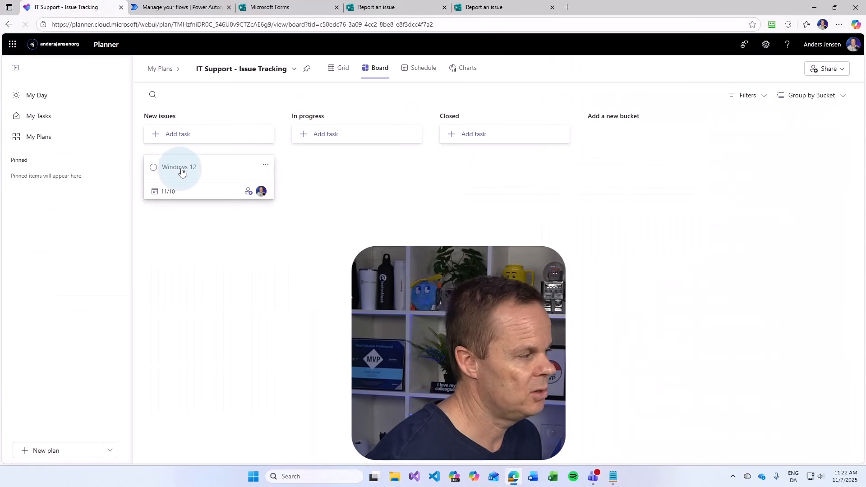
Review the Windows 12 task's details and priority in Planner, then return to the form
{"action": "left_click", "coordinate": [179, 168]}
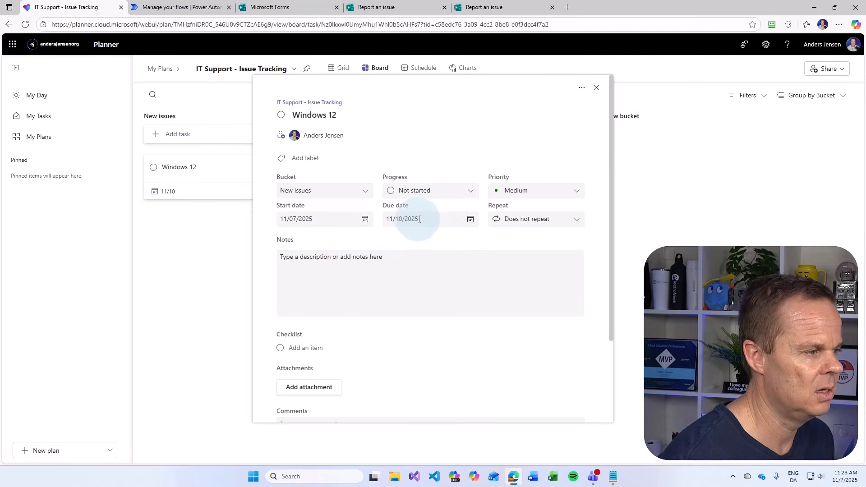
{"action": "left_click", "coordinate": [515, 197]}
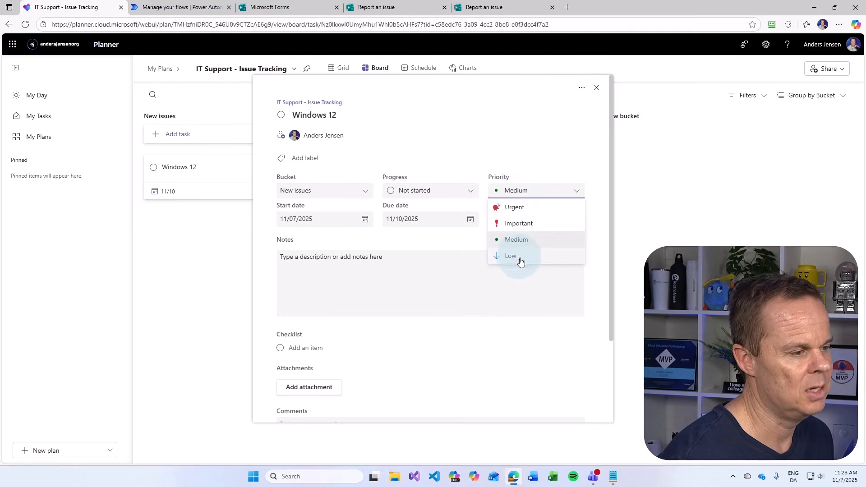
{"action": "left_click", "coordinate": [487, 130]}
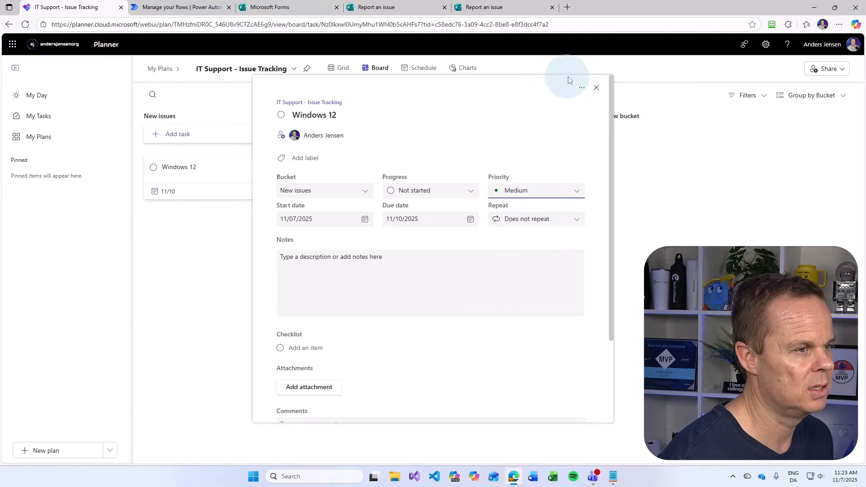
{"action": "left_click", "coordinate": [595, 92]}
{"action": "left_click", "coordinate": [484, 8]}
Submit another 'Windows 12' report, 'No license, i need', Software, Low priority, with contact e-mail
{"action": "left_click", "coordinate": [430, 284]}
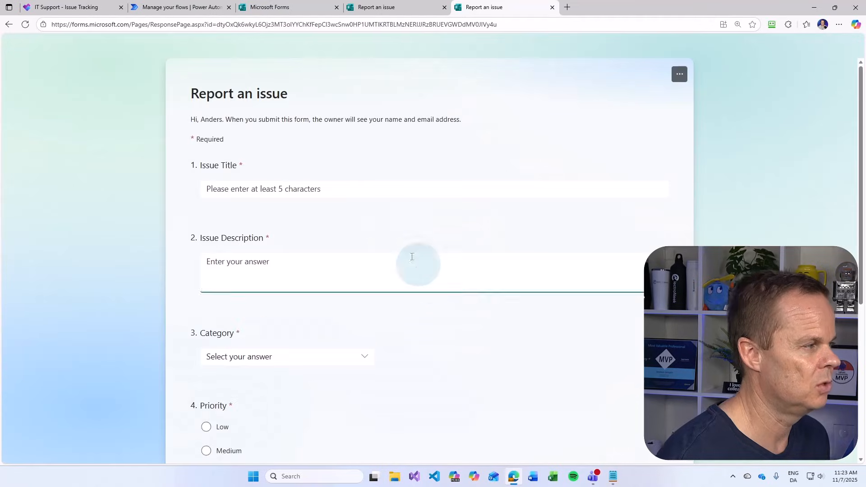
{"action": "left_click", "coordinate": [313, 186]}
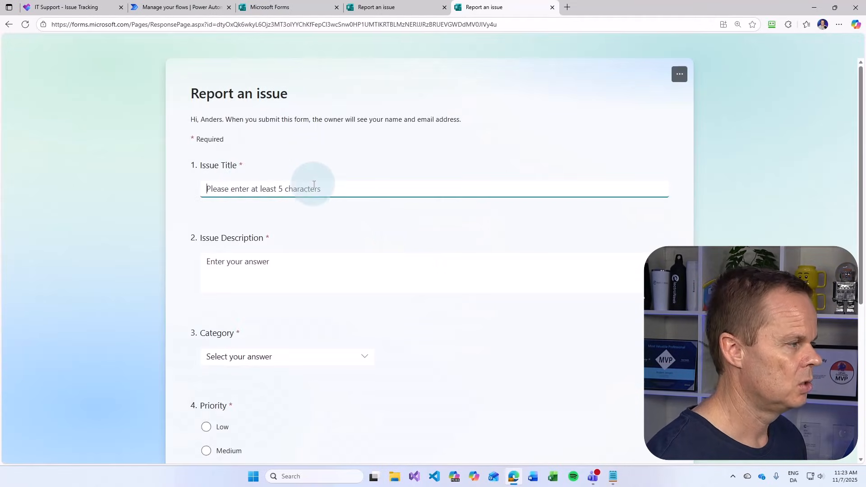
{"action": "type", "text": "Windows"}
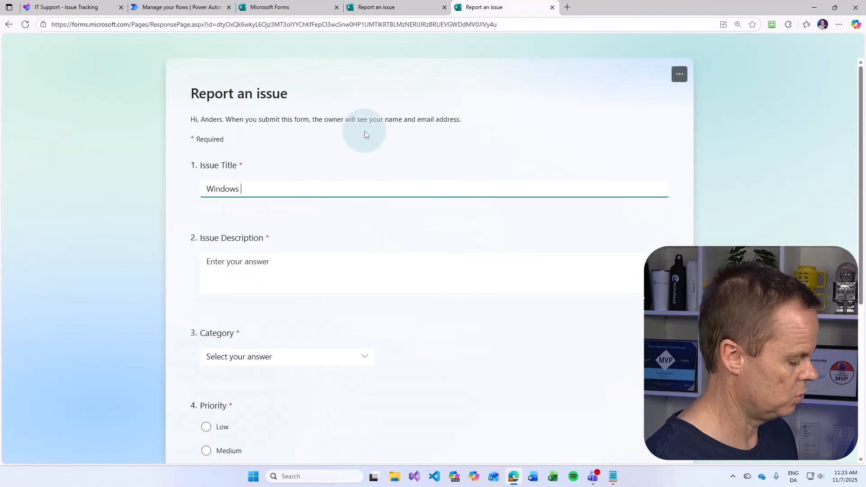
{"action": "type", "text": " 12"}
{"action": "key", "text": "Tab"}
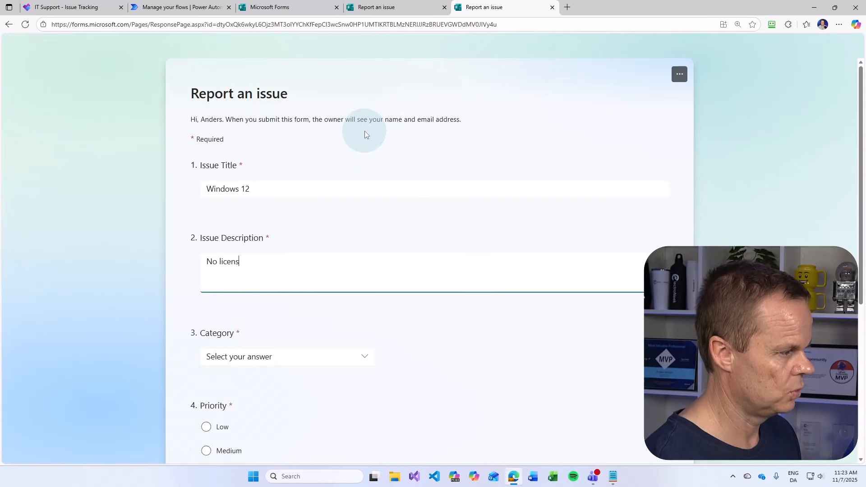
{"action": "type", "text": "No license, i need one"}
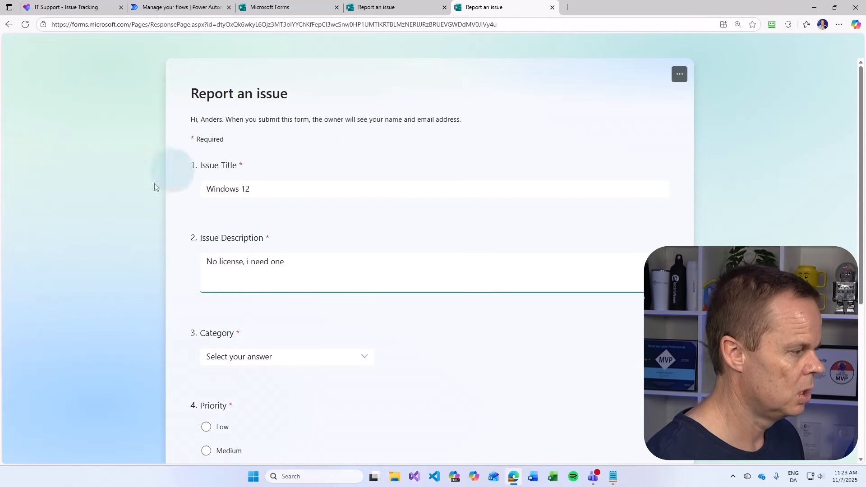
{"action": "left_click", "coordinate": [242, 357]}
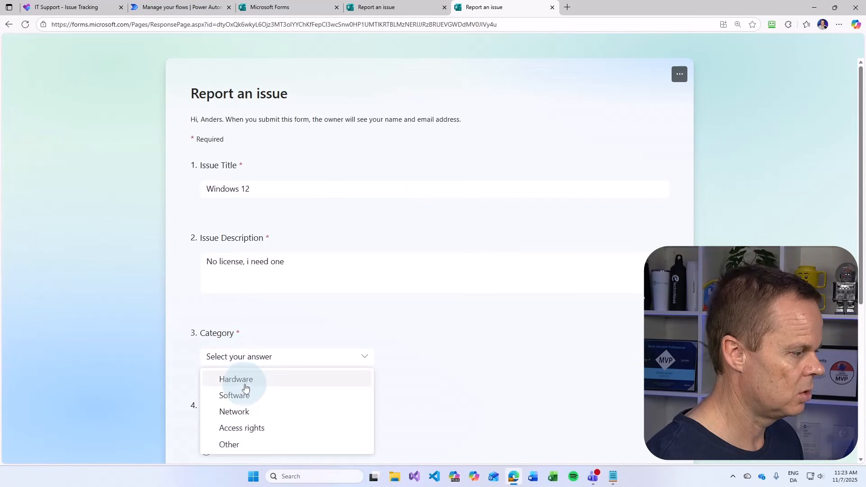
{"action": "left_click", "coordinate": [248, 393]}
{"action": "scroll", "coordinate": [247, 391], "scroll_direction": "down", "scroll_amount": 3}
{"action": "left_click", "coordinate": [217, 291]}
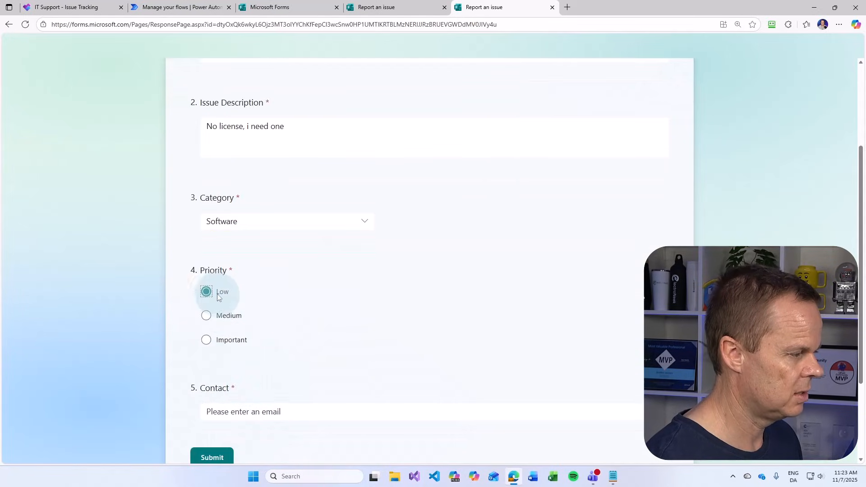
{"action": "left_click", "coordinate": [235, 412]}
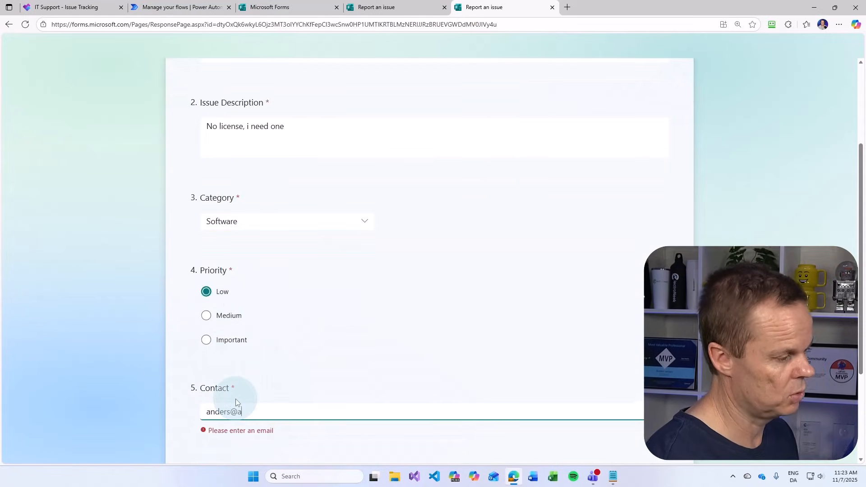
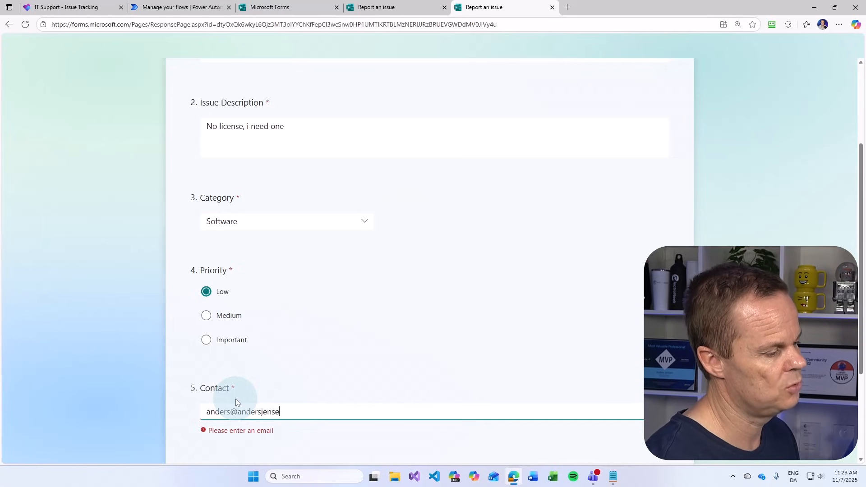
{"action": "left_click", "coordinate": [228, 457]}
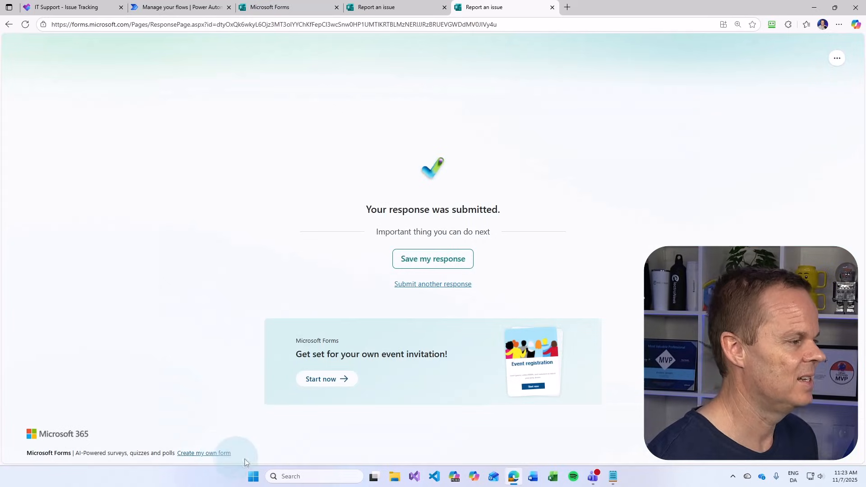
Return to the flow's run history to see the 11:23 AM run succeeded
{"action": "left_click", "coordinate": [172, 7]}
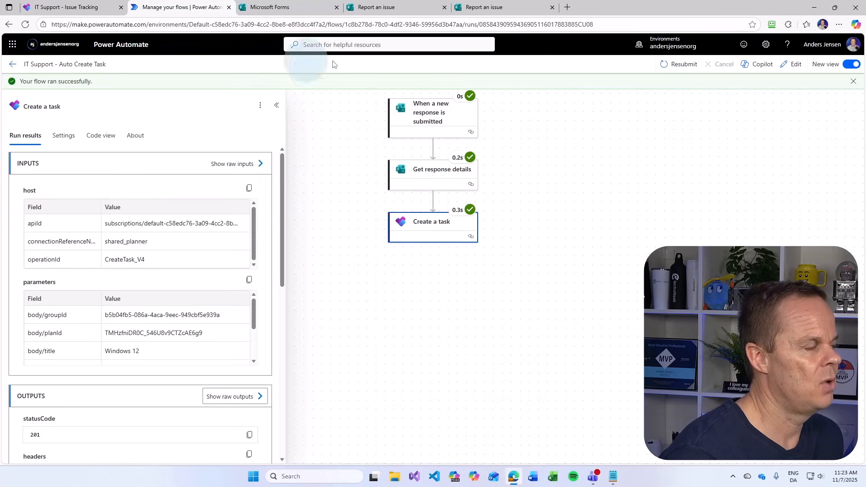
{"action": "left_click", "coordinate": [13, 68]}
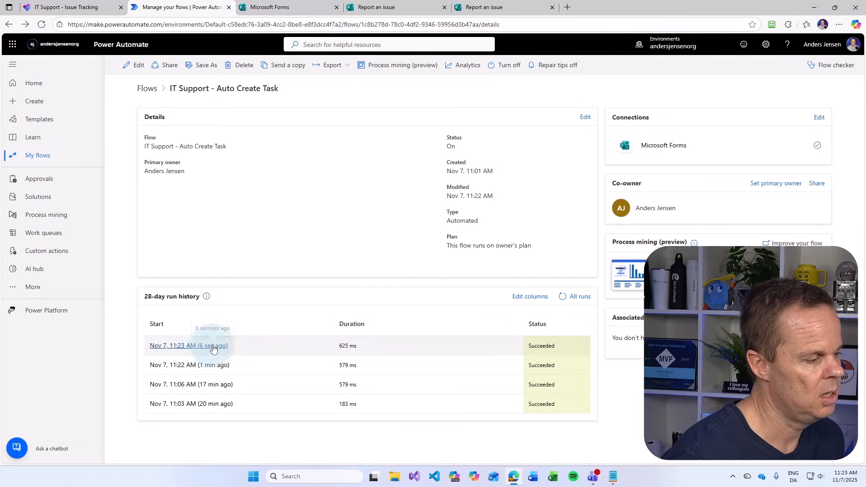
Check the first Windows 12 task's empty notes in Planner, then return to the flow details
{"action": "left_click", "coordinate": [68, 7]}
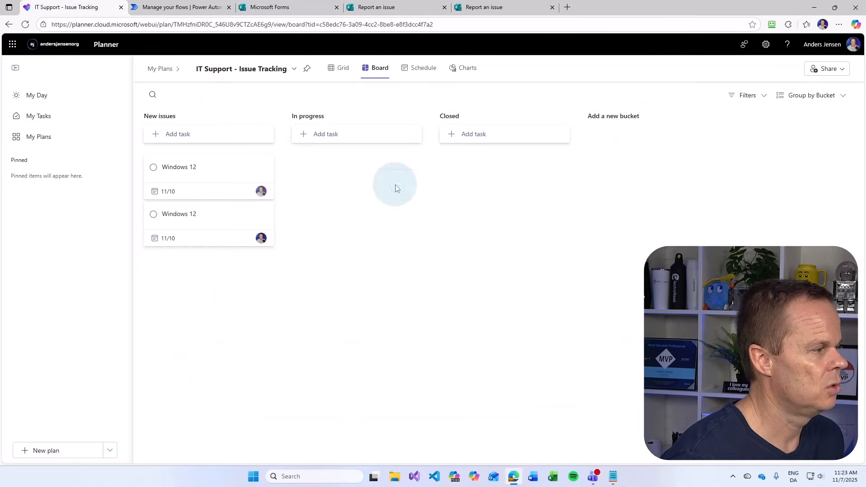
{"action": "left_click", "coordinate": [188, 171]}
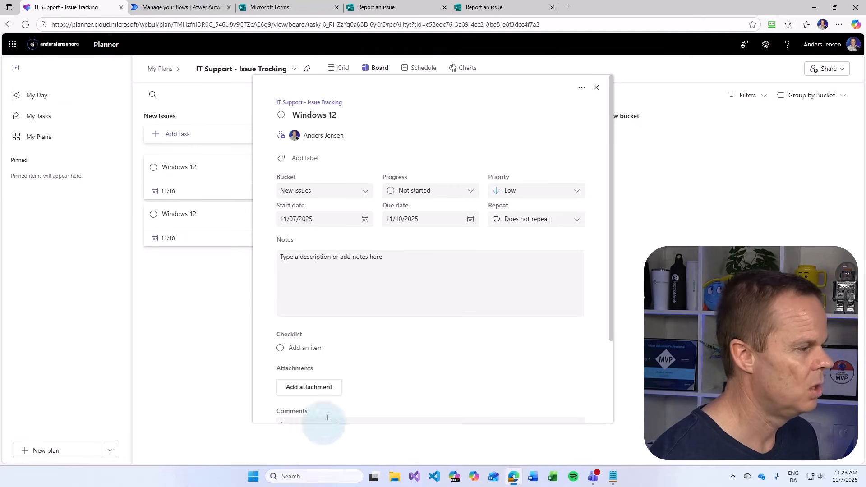
{"action": "left_click", "coordinate": [294, 255]}
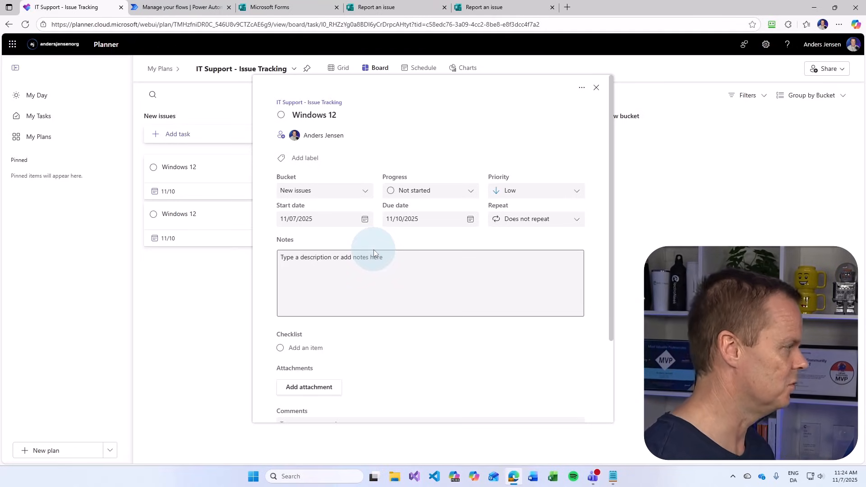
{"action": "left_click", "coordinate": [596, 88]}
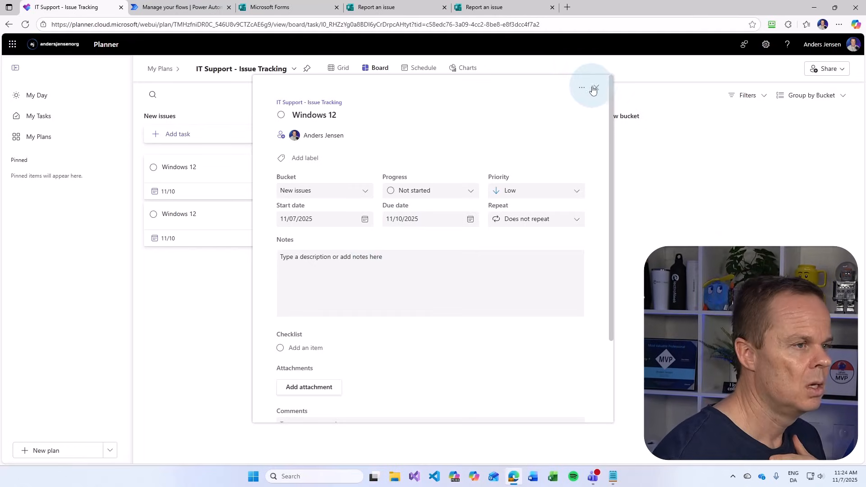
{"action": "left_click", "coordinate": [205, 11]}
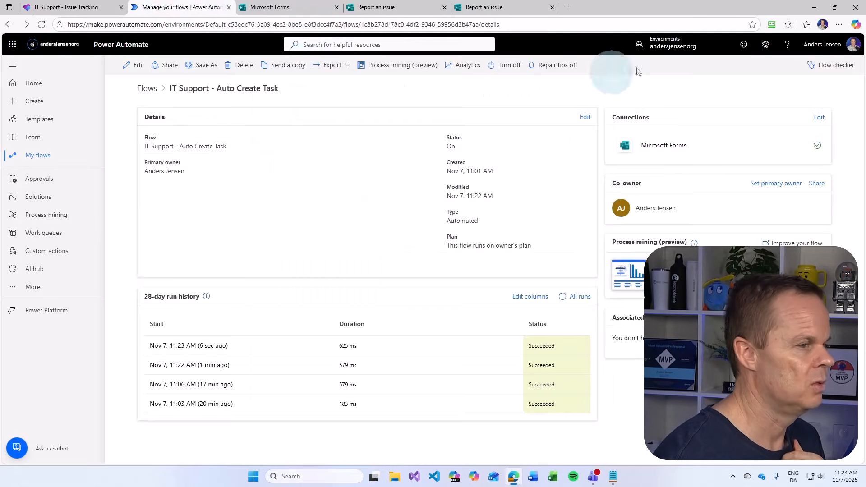
Edit the flow and scroll through all 30 advanced parameters of the Create a task step
{"action": "left_click", "coordinate": [137, 66]}
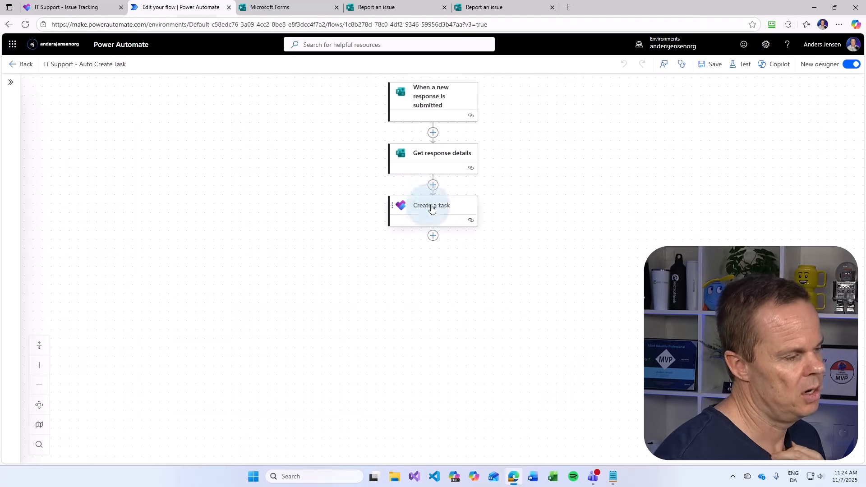
{"action": "left_click", "coordinate": [422, 207]}
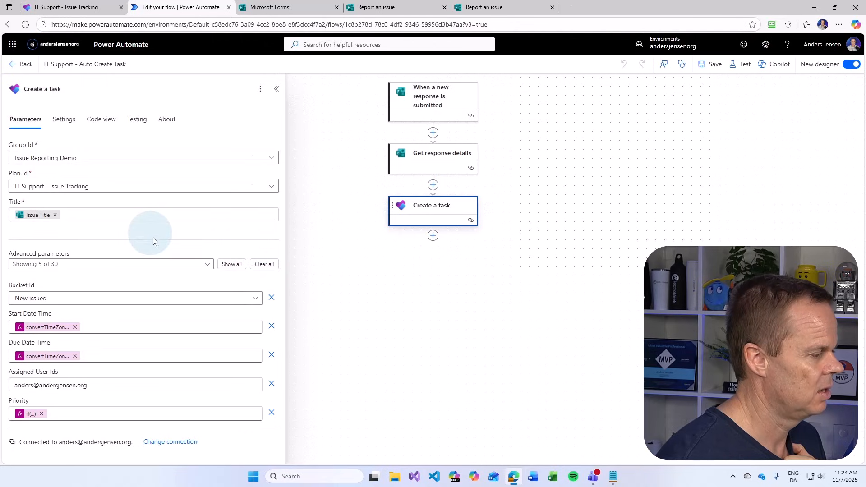
{"action": "left_click", "coordinate": [232, 264]}
{"action": "scroll", "coordinate": [184, 317], "scroll_direction": "down", "scroll_amount": 14}
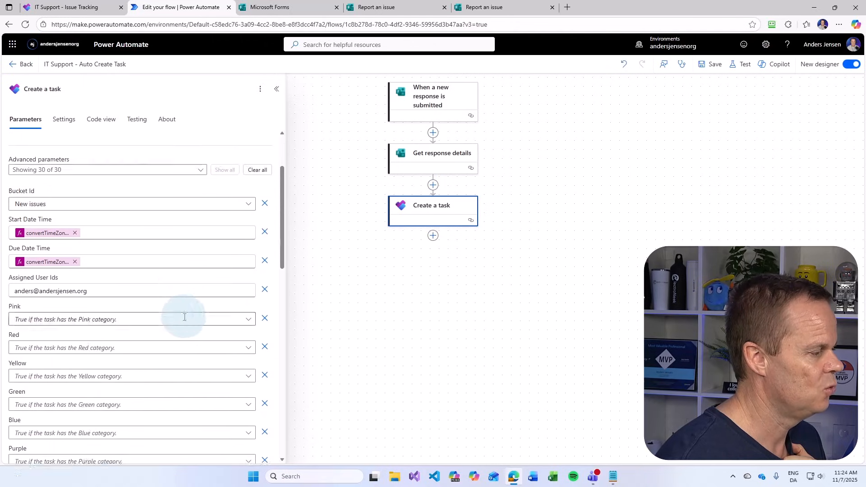
{"action": "scroll", "coordinate": [182, 317], "scroll_direction": "down", "scroll_amount": 3}
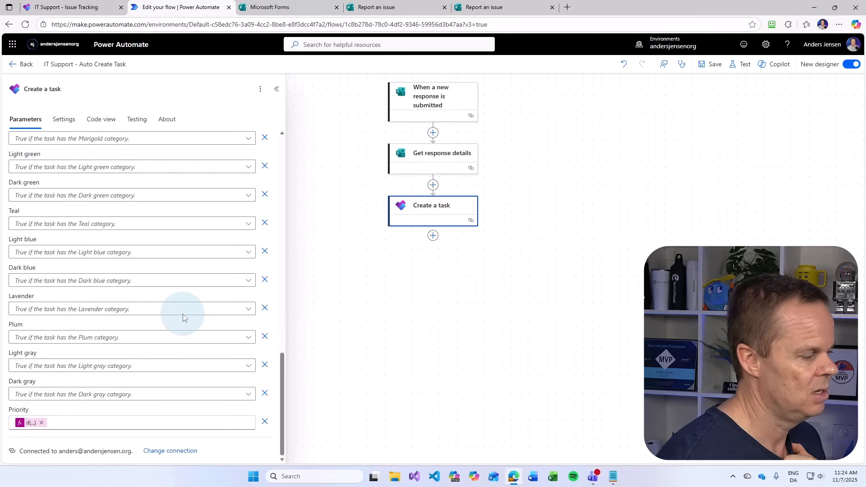
Add an Update task details step after Create a task, with Task Id set to the created task's Id
{"action": "left_click", "coordinate": [433, 236]}
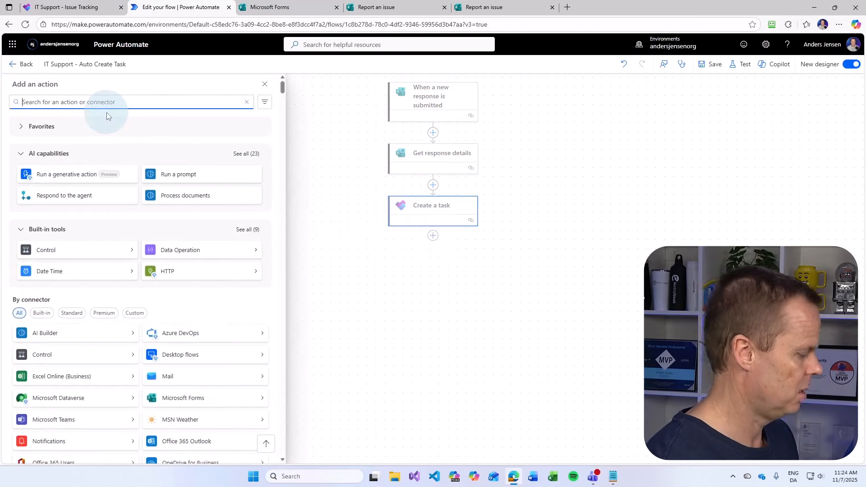
{"action": "type", "text": "update a task"}
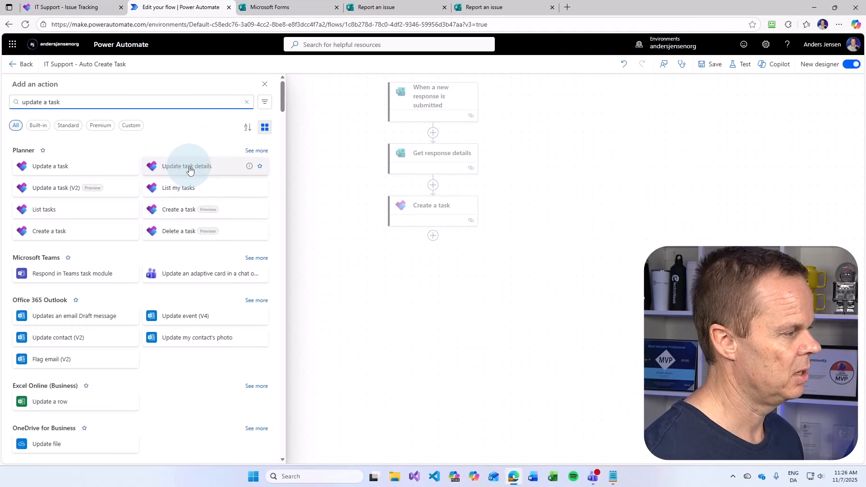
{"action": "left_click", "coordinate": [189, 170]}
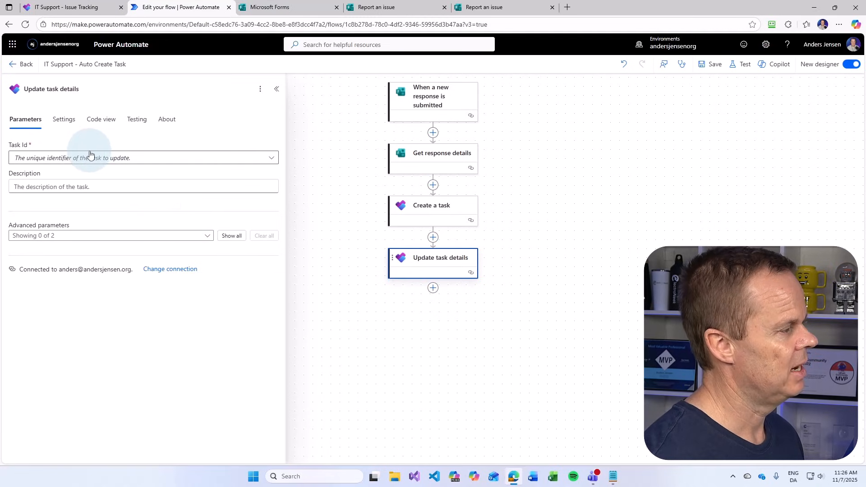
{"action": "left_click", "coordinate": [271, 158]}
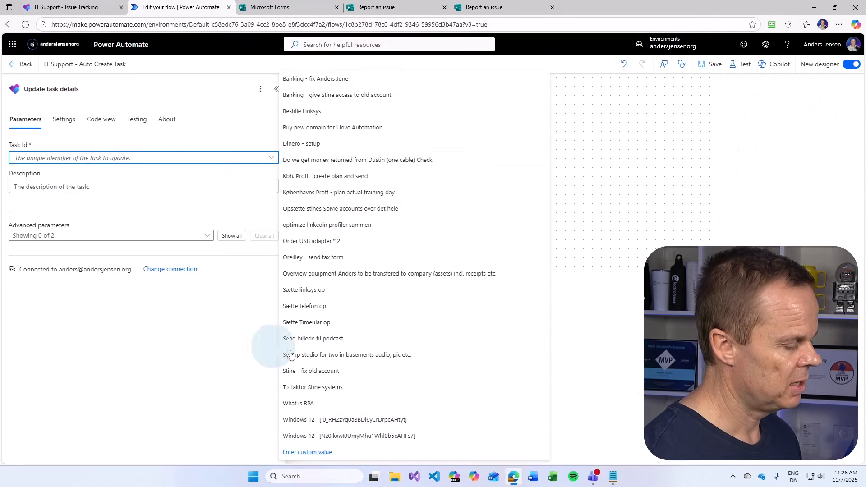
{"action": "left_click", "coordinate": [309, 453]}
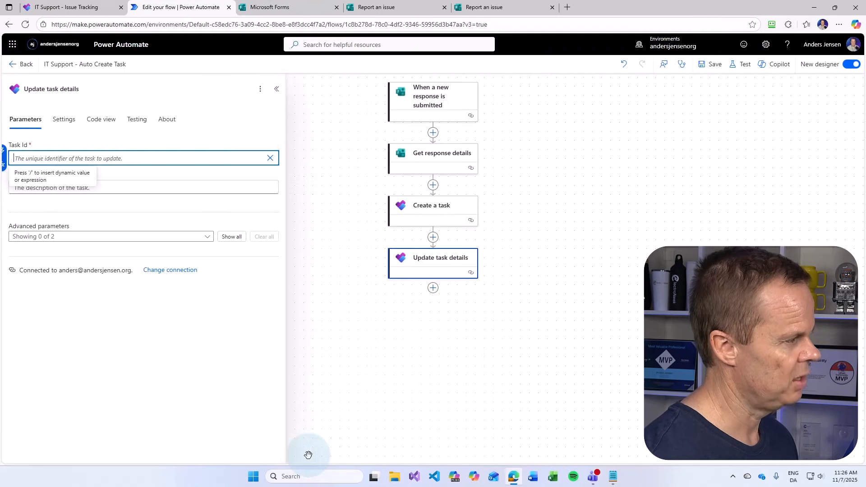
{"action": "left_click", "coordinate": [3, 157]}
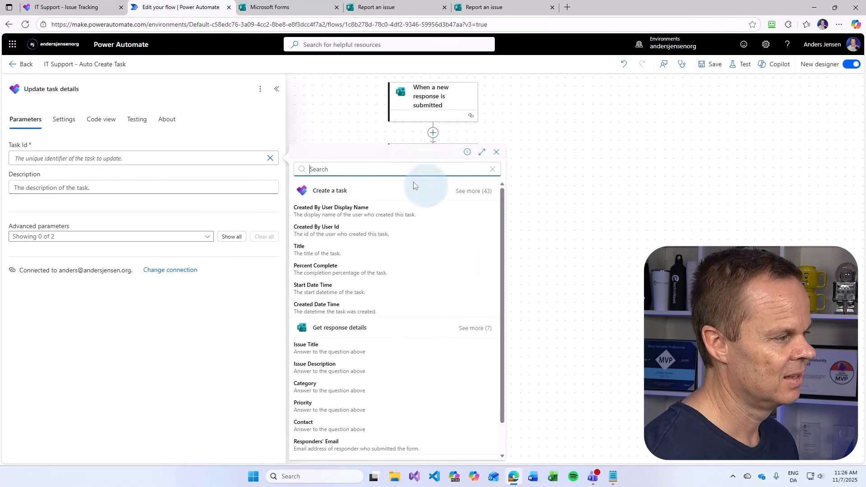
{"action": "left_click", "coordinate": [472, 191]}
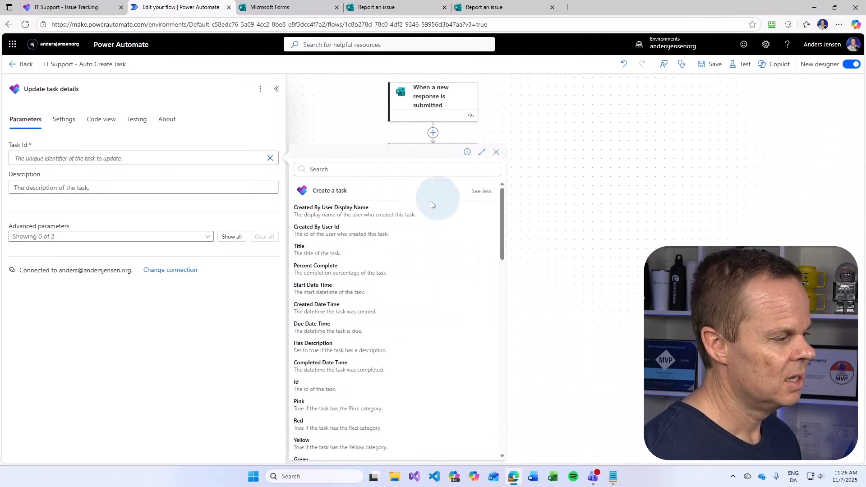
{"action": "left_click", "coordinate": [298, 390]}
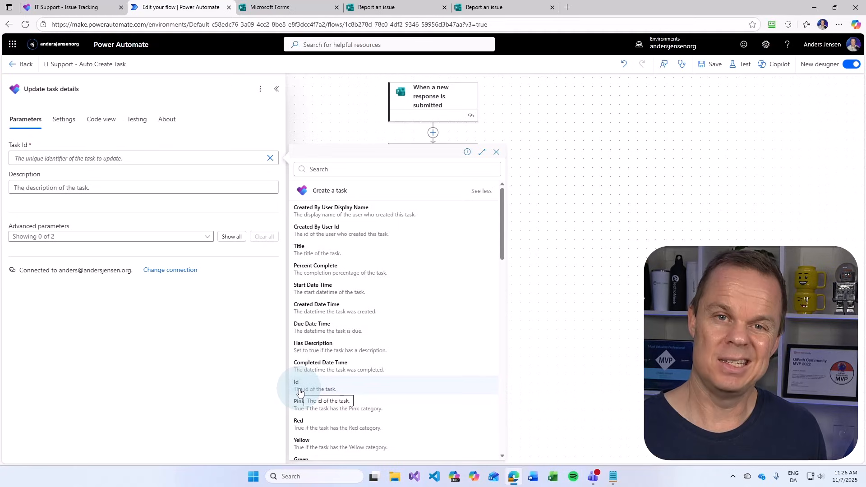
{"action": "left_click", "coordinate": [316, 390]}
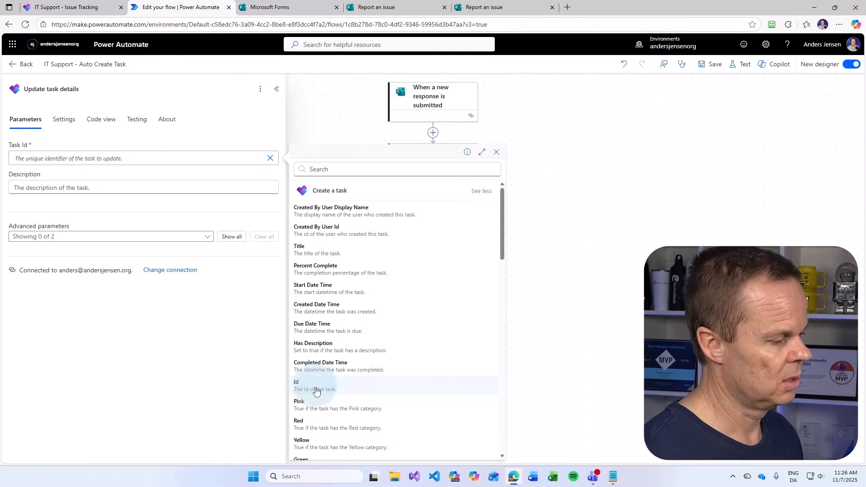
{"action": "left_click", "coordinate": [328, 385]}
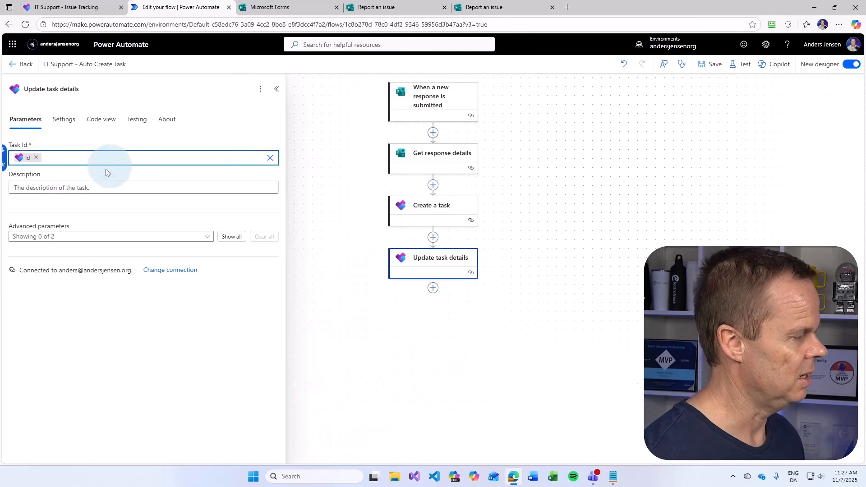
Set the task description to the form's Issue Description and save the flow
{"action": "left_click", "coordinate": [45, 188]}
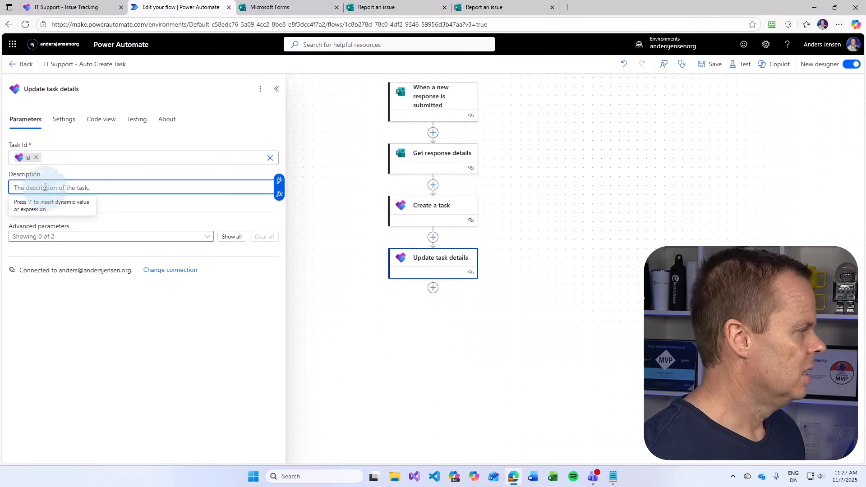
{"action": "left_click", "coordinate": [280, 184]}
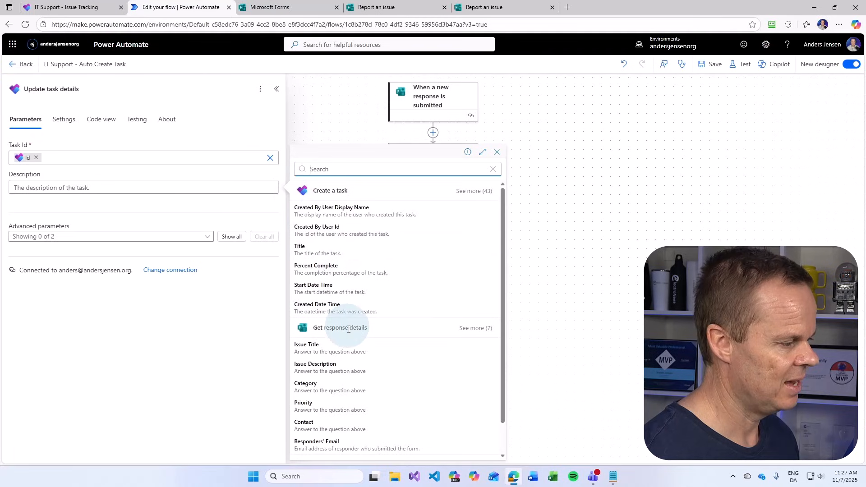
{"action": "left_click", "coordinate": [329, 372]}
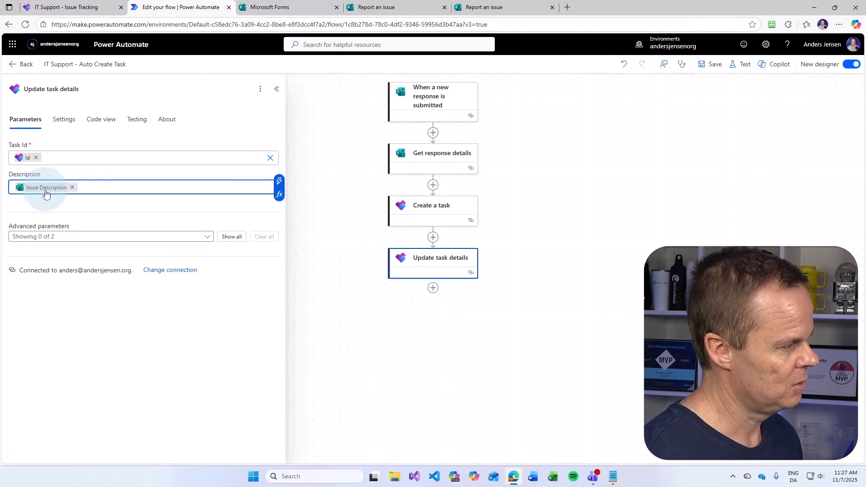
{"action": "left_click", "coordinate": [704, 66]}
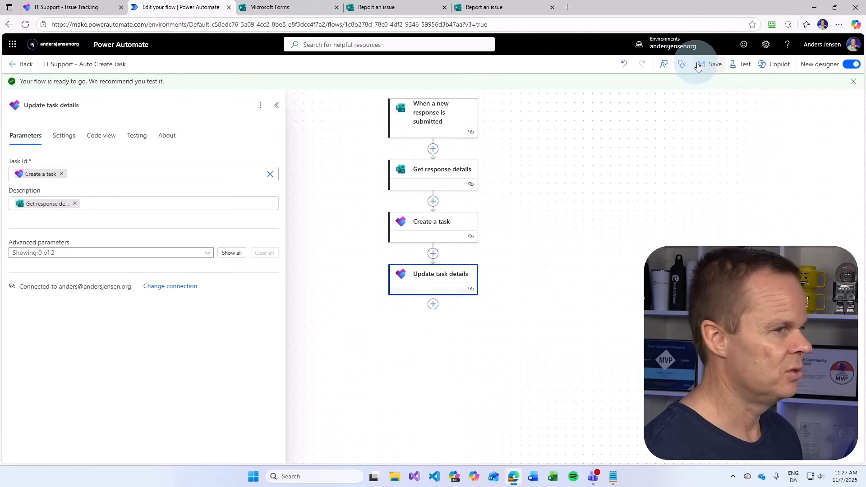
Start a manual test run of the flow
{"action": "left_click", "coordinate": [740, 64]}
{"action": "left_click", "coordinate": [716, 93]}
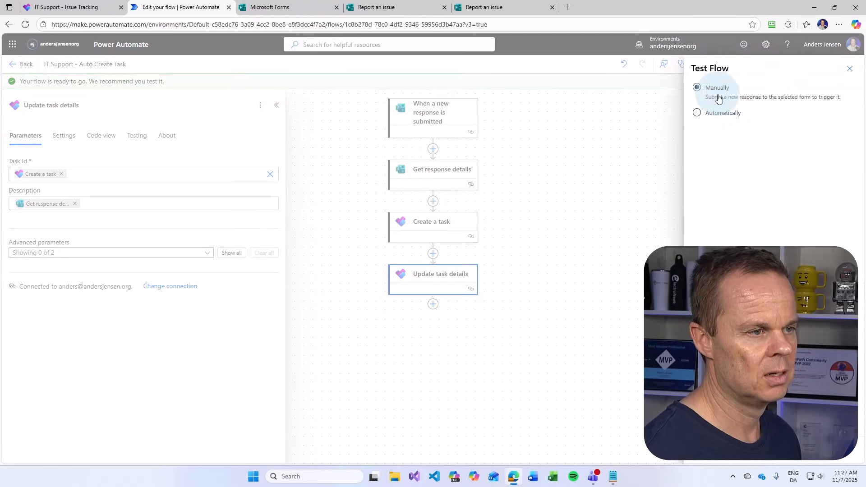
{"action": "left_click", "coordinate": [709, 450]}
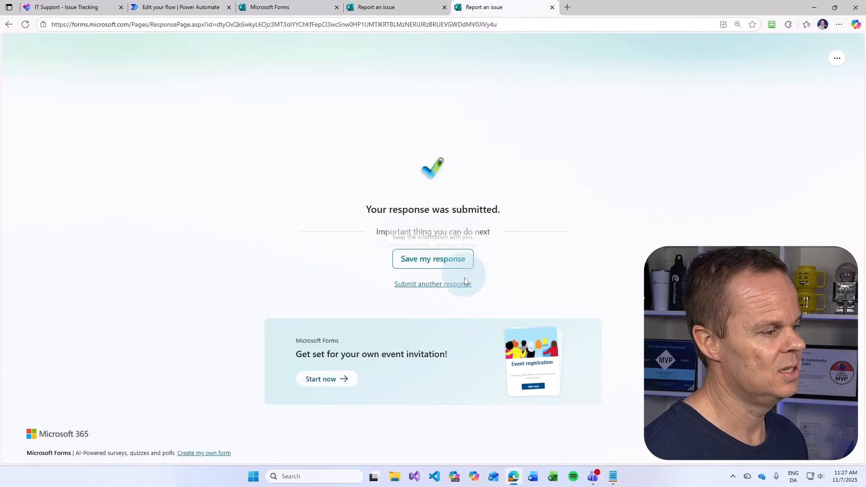
Begin a new report titled 'Mouse' with description 'My mouse need' and category Hardware
{"action": "left_click", "coordinate": [456, 285]}
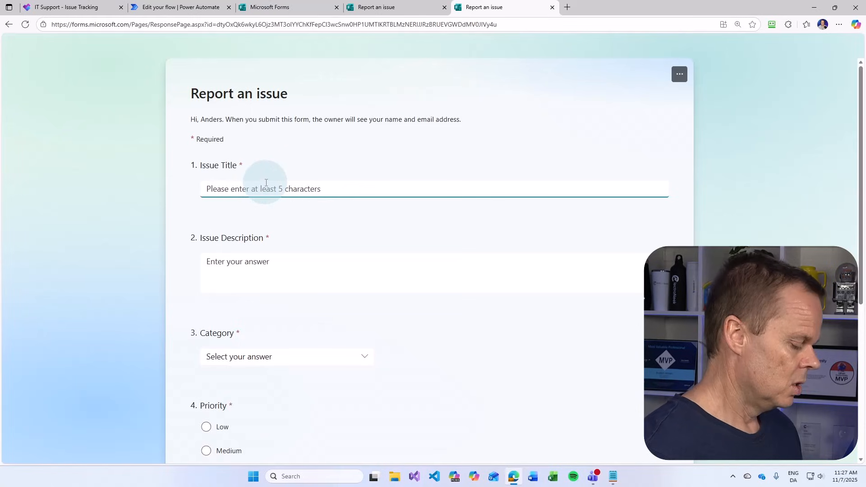
{"action": "type", "text": "Mouse"}
{"action": "key", "text": "Tab"}
{"action": "type", "text": "M"}
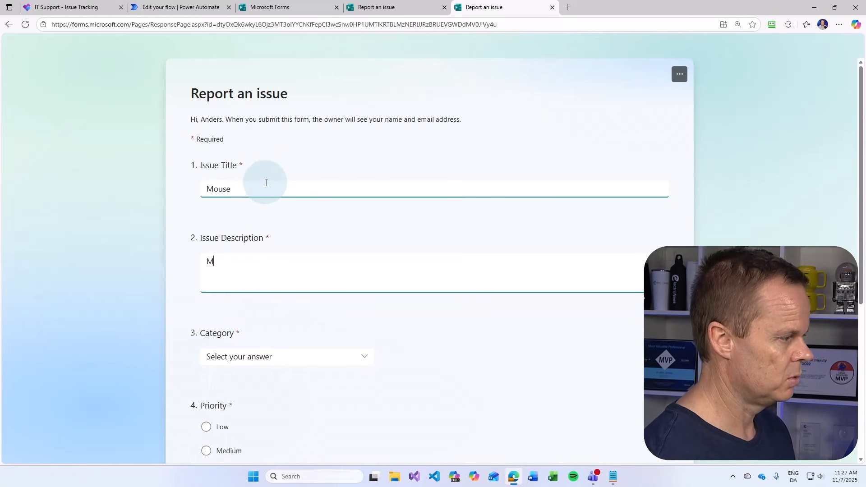
{"action": "type", "text": "y mouse need batteries"}
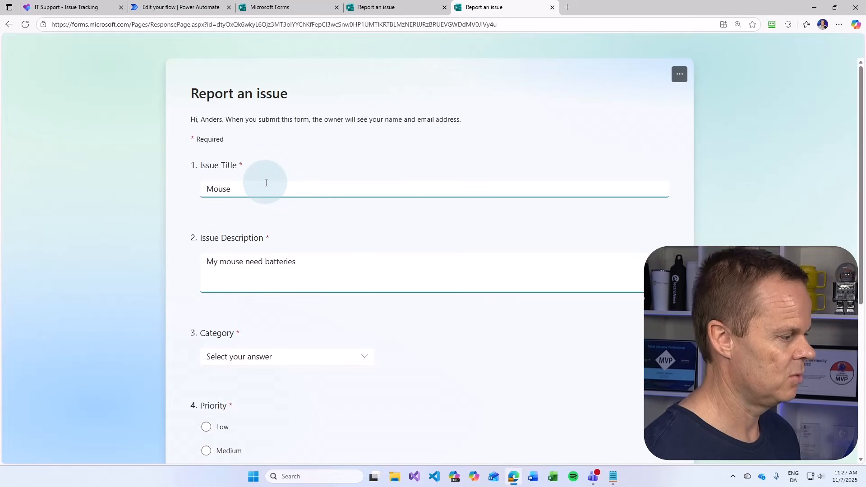
{"action": "left_click", "coordinate": [220, 360]}
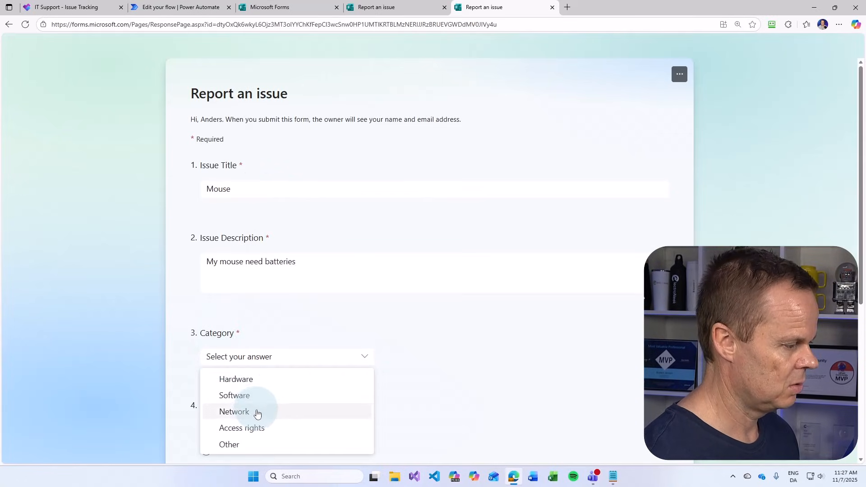
{"action": "left_click", "coordinate": [259, 382]}
Set priority to Important, enter the contact e-mail, submit, and return to the flow
{"action": "scroll", "coordinate": [333, 383], "scroll_direction": "down", "scroll_amount": 3}
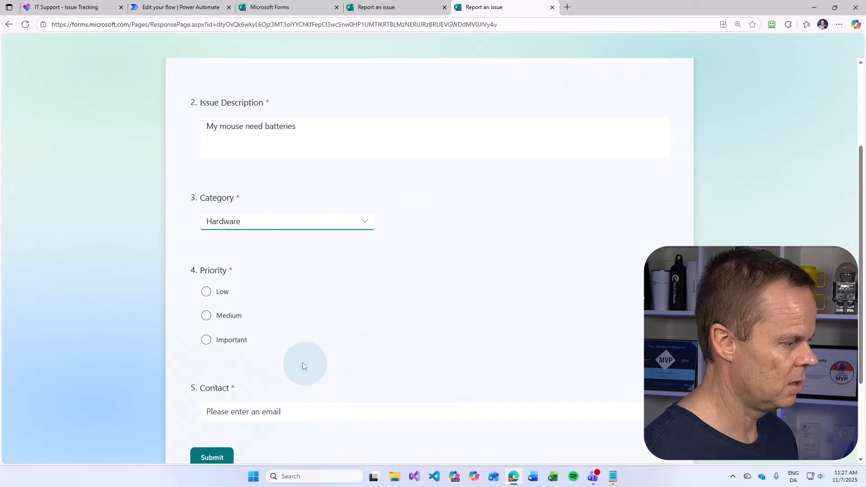
{"action": "left_click", "coordinate": [243, 341]}
{"action": "left_click", "coordinate": [260, 400]}
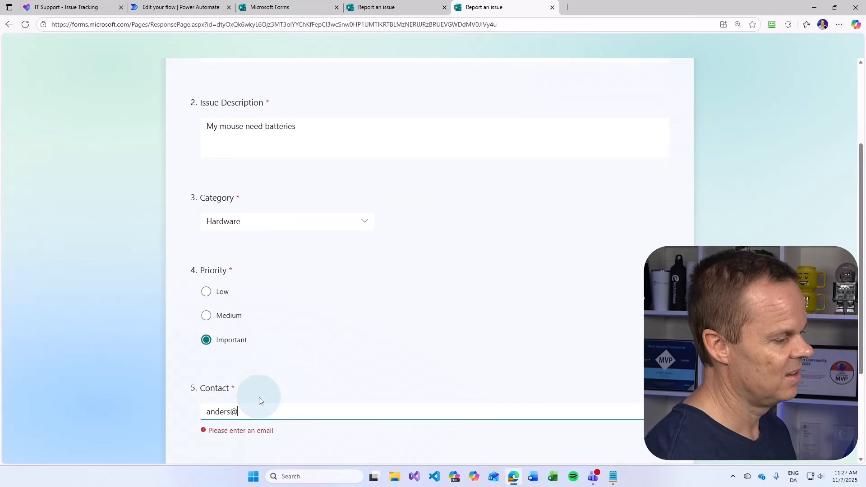
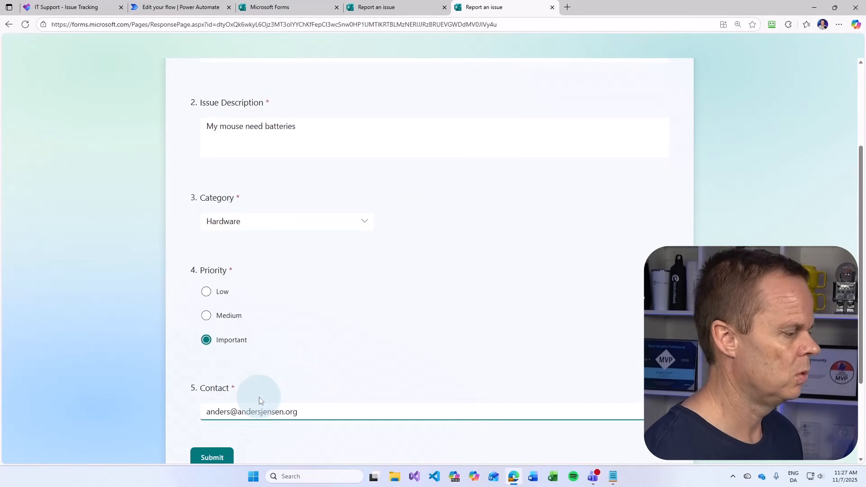
{"action": "left_click", "coordinate": [215, 457]}
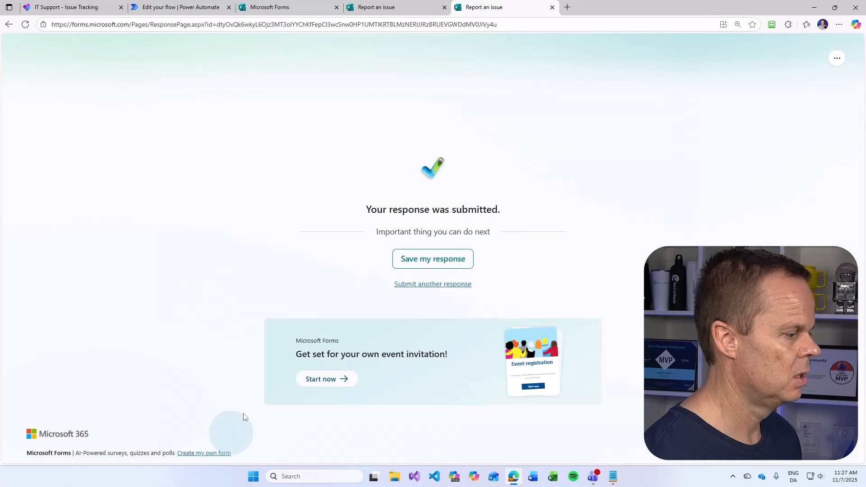
{"action": "left_click", "coordinate": [174, 8]}
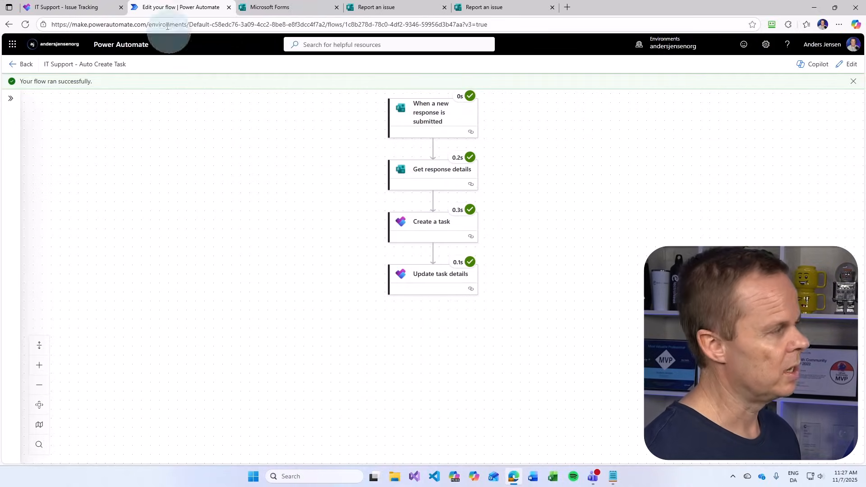
{"action": "left_click", "coordinate": [53, 9]}
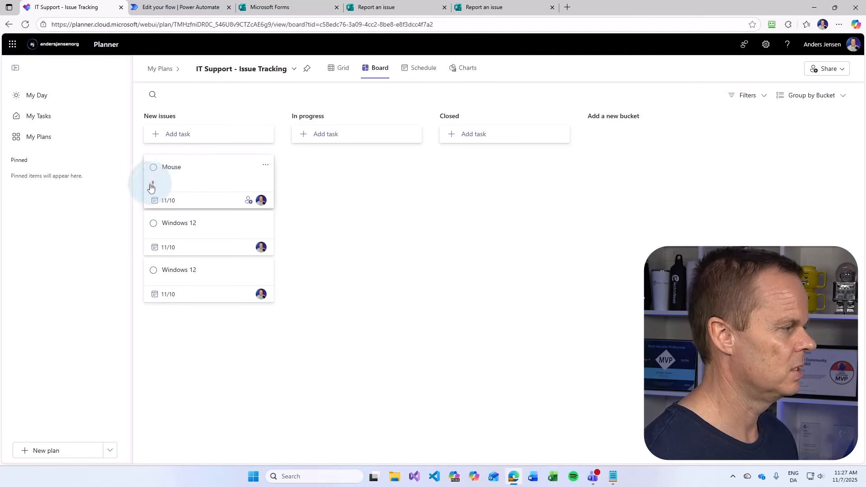
{"action": "left_click", "coordinate": [176, 182]}
{"action": "left_click", "coordinate": [288, 268]}
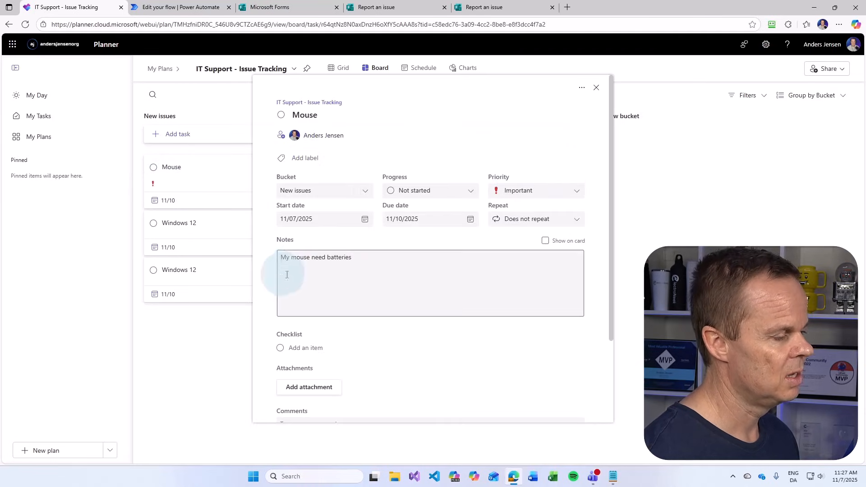
{"action": "left_click", "coordinate": [271, 268]}
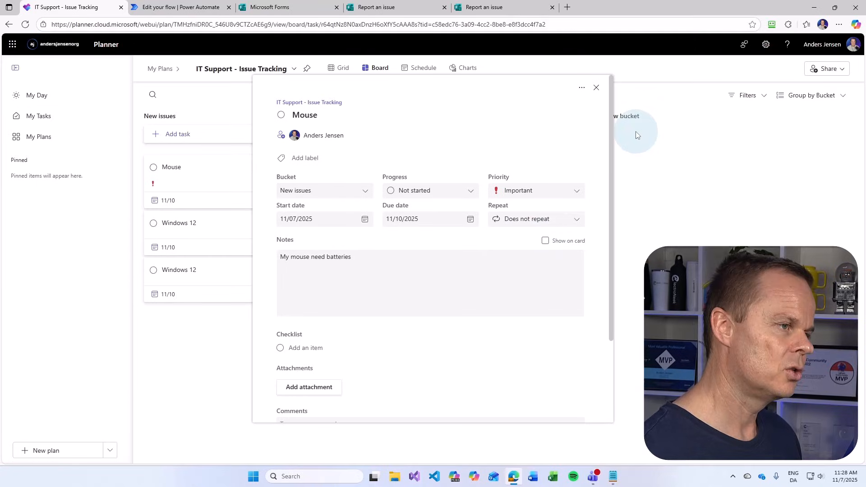
{"action": "left_click", "coordinate": [596, 88]}
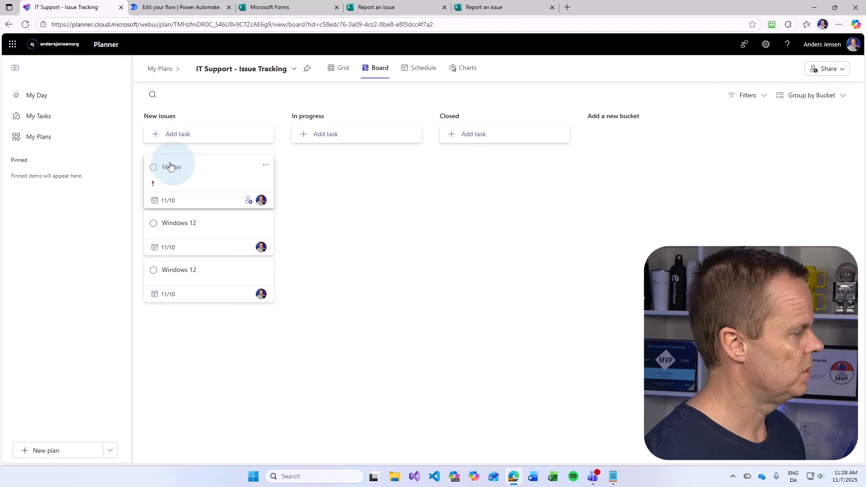
{"action": "left_click", "coordinate": [166, 7]}
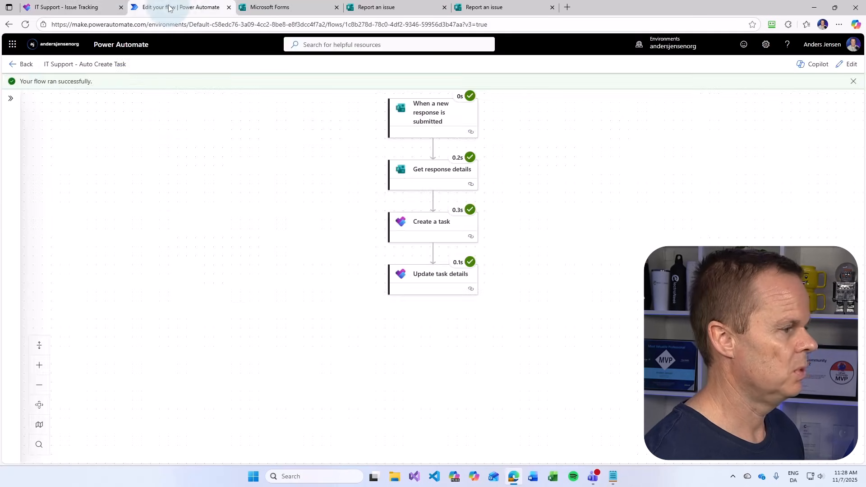
Add a Teams 'Post message in a chat or channel' step after Update task details
{"action": "left_click", "coordinate": [845, 65]}
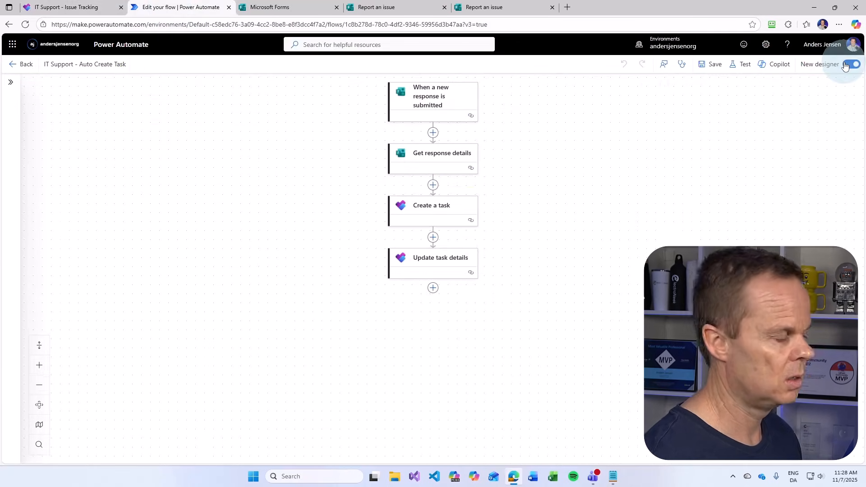
{"action": "left_click", "coordinate": [433, 291]}
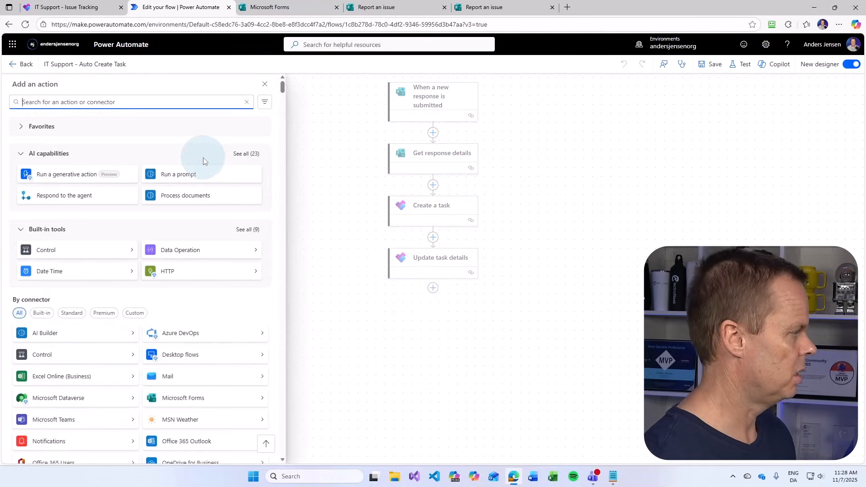
{"action": "type", "text": "post a"}
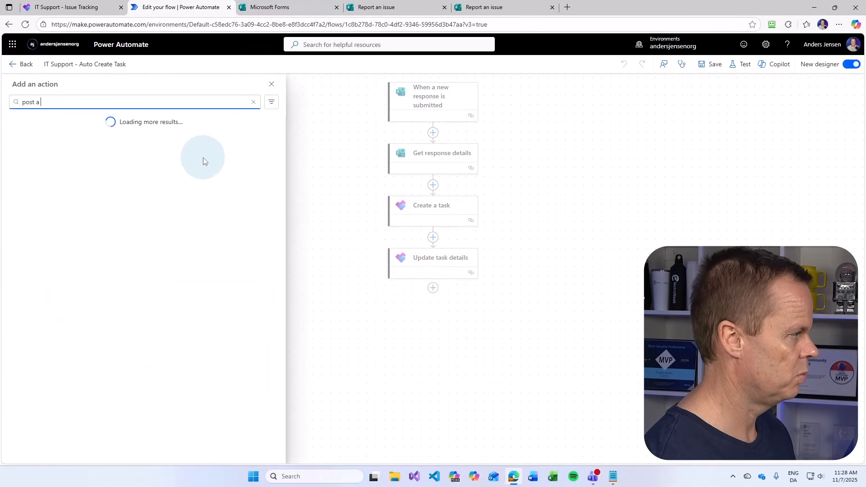
{"action": "type", "text": " teams message"}
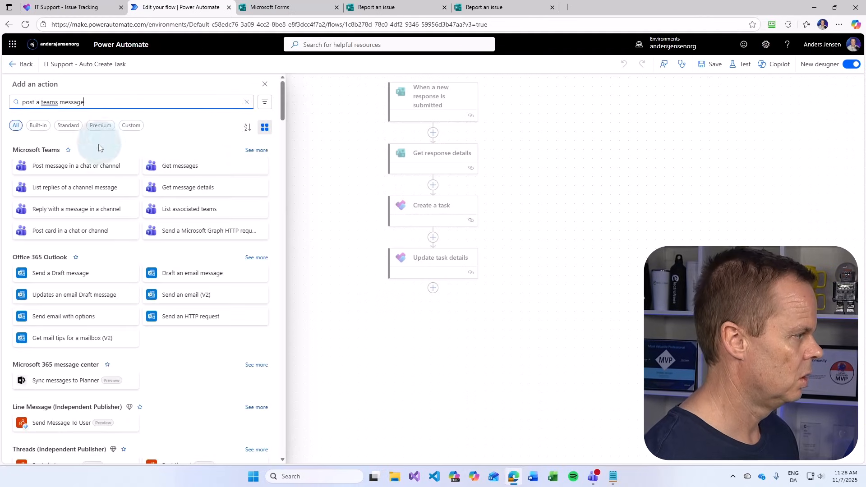
{"action": "left_click", "coordinate": [93, 172]}
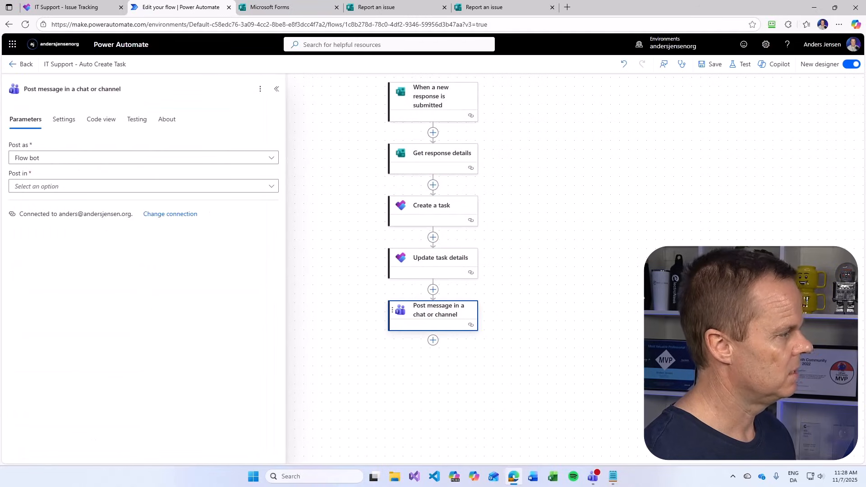
Post as Flow bot to the Support Issues channel of the Issue Reporting Demo team
{"action": "left_click", "coordinate": [46, 158]}
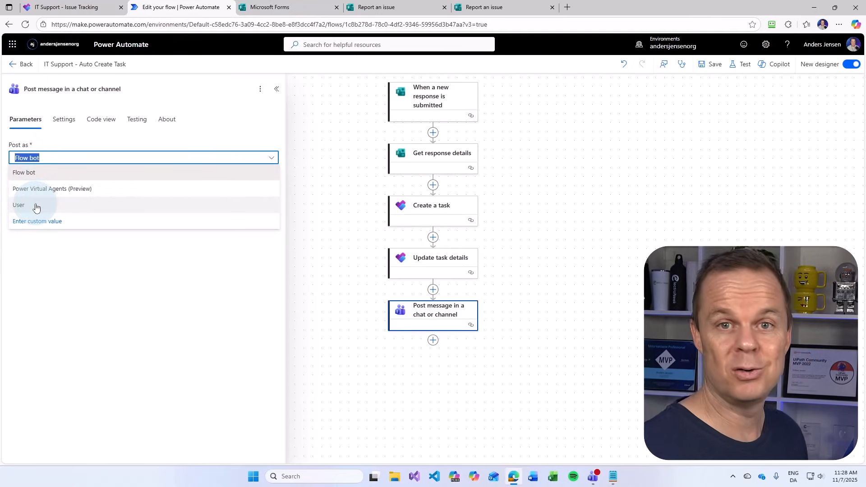
{"action": "left_click", "coordinate": [47, 172]}
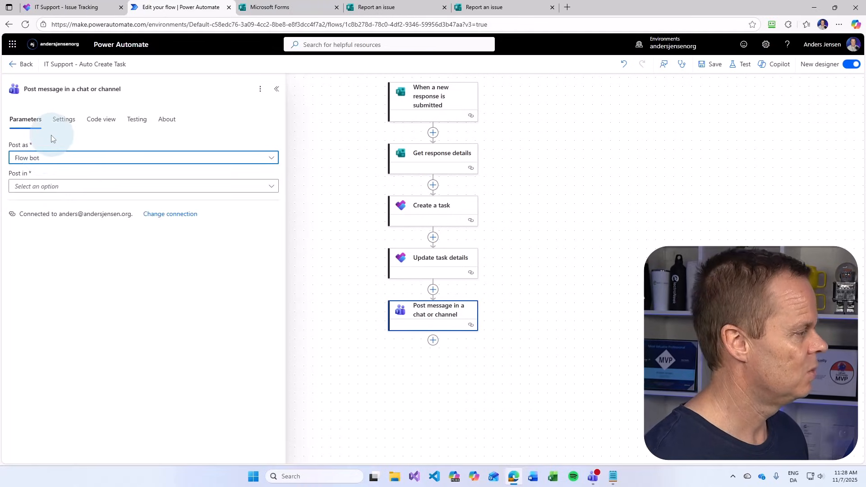
{"action": "left_click", "coordinate": [47, 187]}
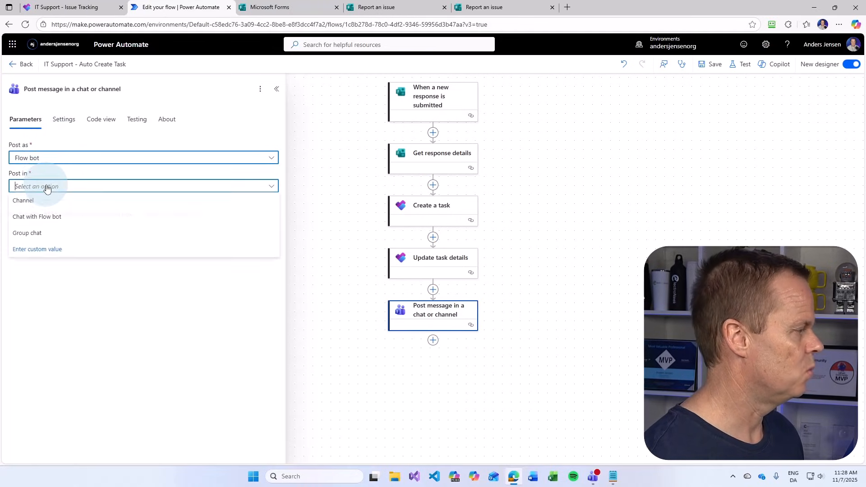
{"action": "left_click", "coordinate": [60, 206]}
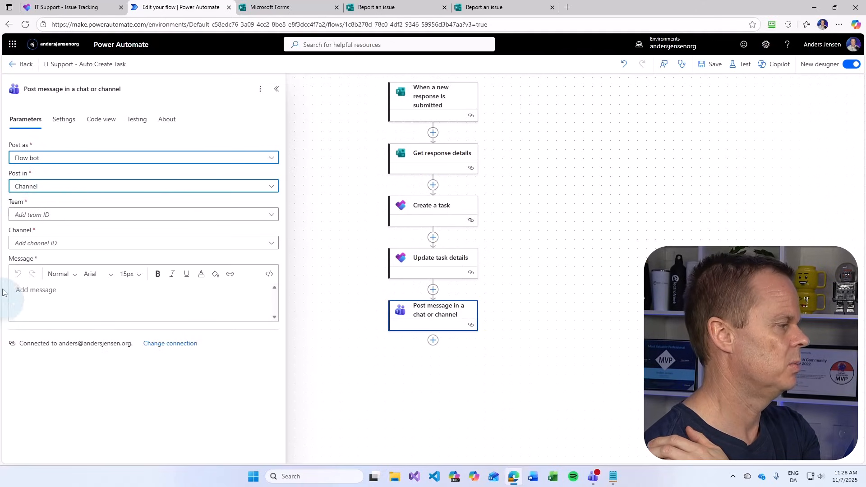
{"action": "left_click", "coordinate": [34, 215]}
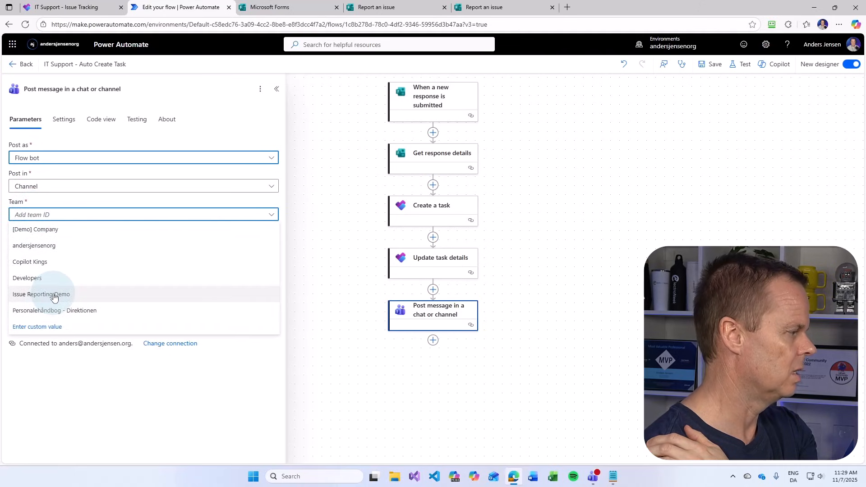
{"action": "left_click", "coordinate": [55, 296]}
{"action": "left_click", "coordinate": [42, 243]}
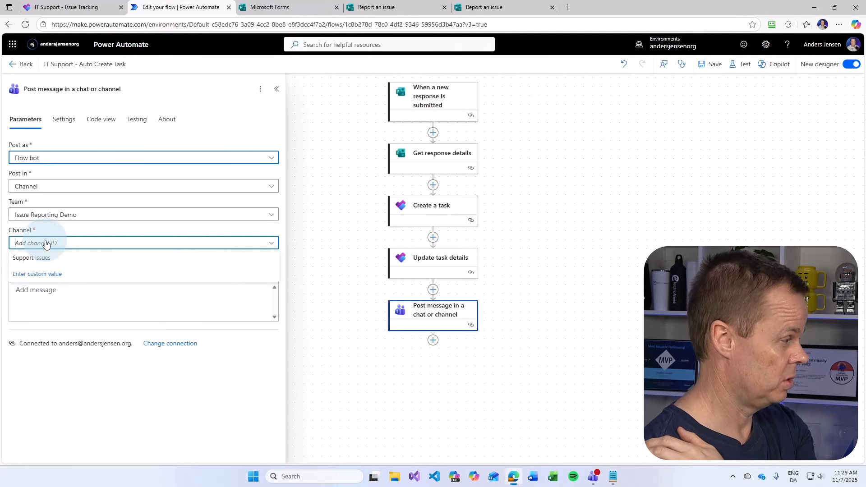
{"action": "left_click", "coordinate": [40, 258]}
{"action": "left_click", "coordinate": [30, 297]}
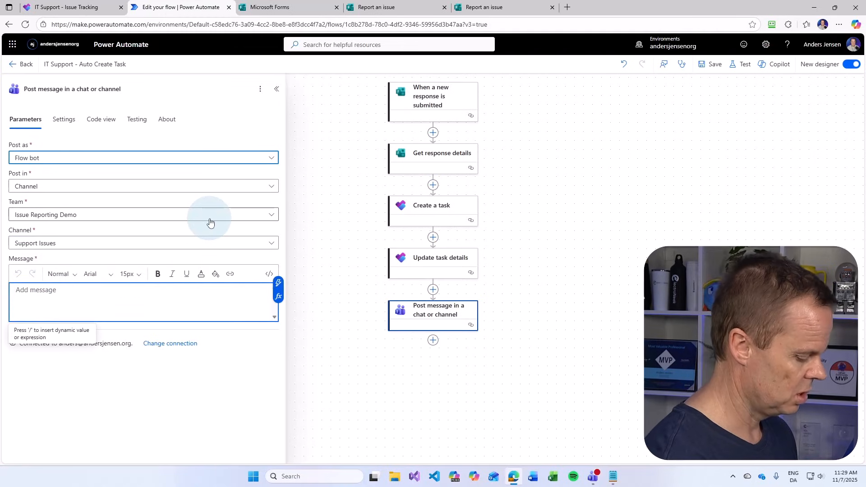
Start the message with a siren emoji and 'New issue submitted!'
{"action": "key", "text": "super+period"}
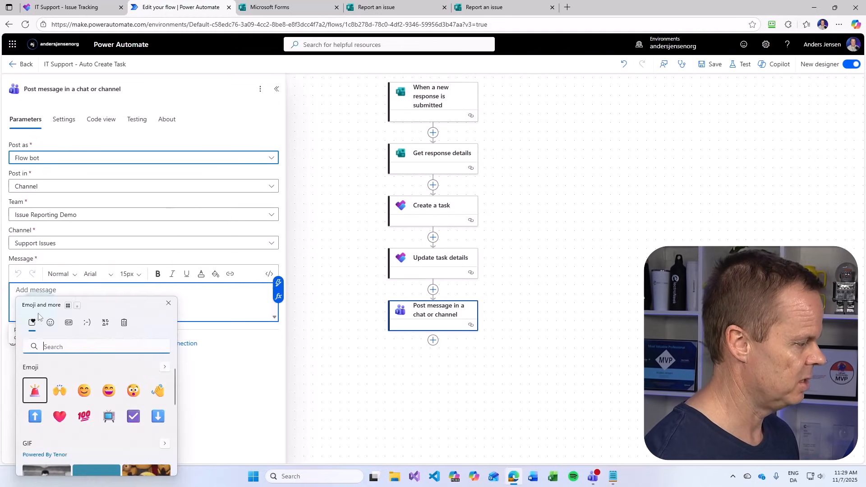
{"action": "left_click", "coordinate": [35, 390]}
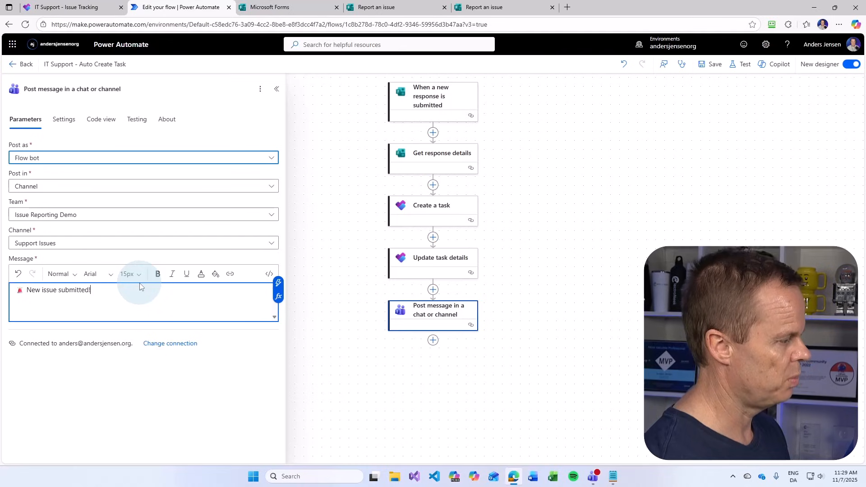
{"action": "key", "text": "Return"}
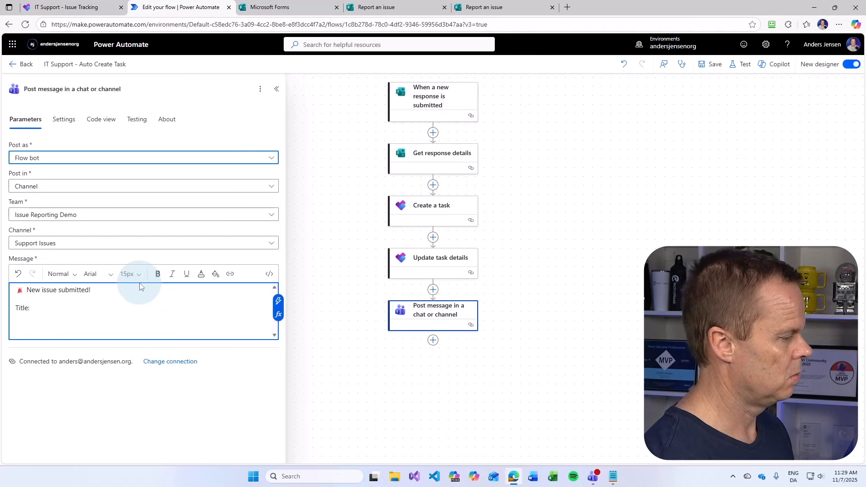
Insert the Issue Title answer after 'Title:', begin a Priority line, and bring Discord forward
{"action": "left_click", "coordinate": [278, 300]}
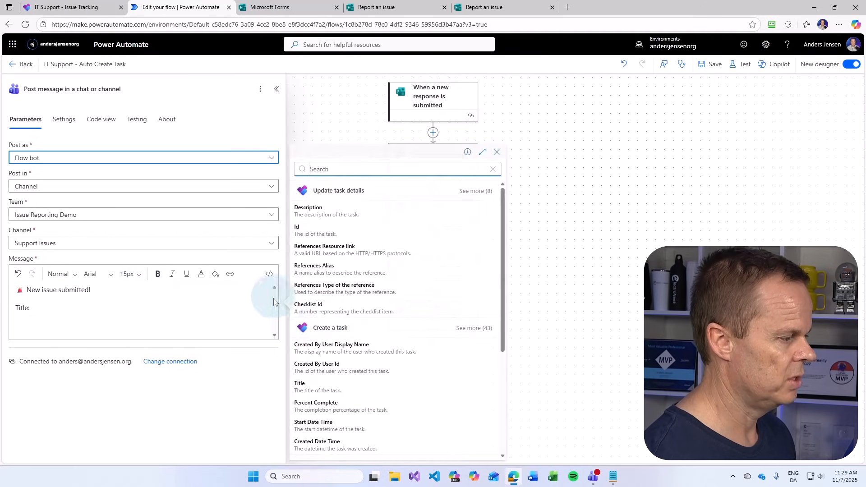
{"action": "scroll", "coordinate": [394, 397], "scroll_direction": "down", "scroll_amount": 4}
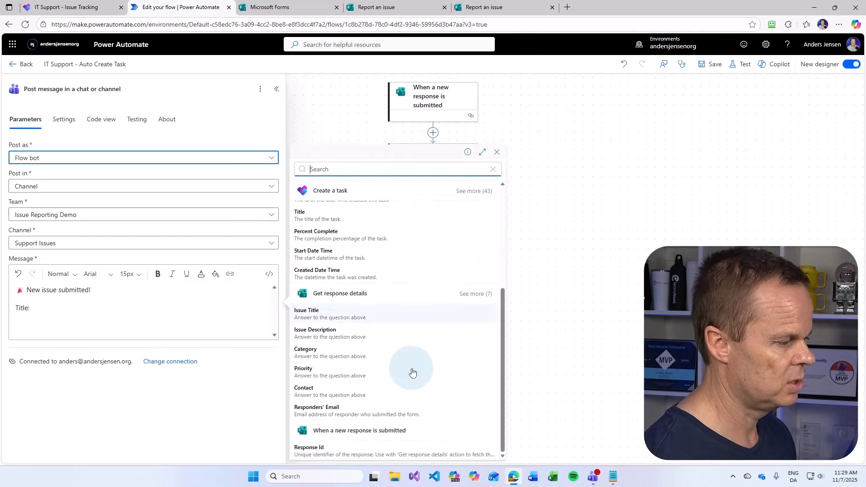
{"action": "left_click", "coordinate": [320, 318]}
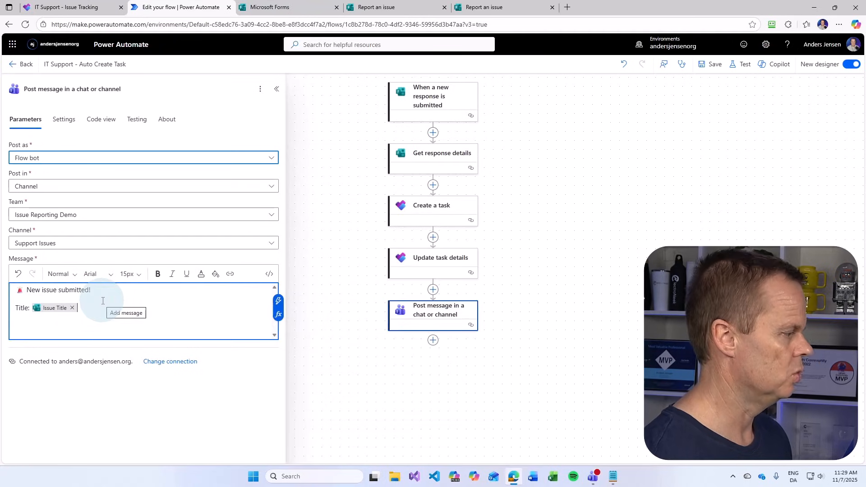
{"action": "key", "text": "Return"}
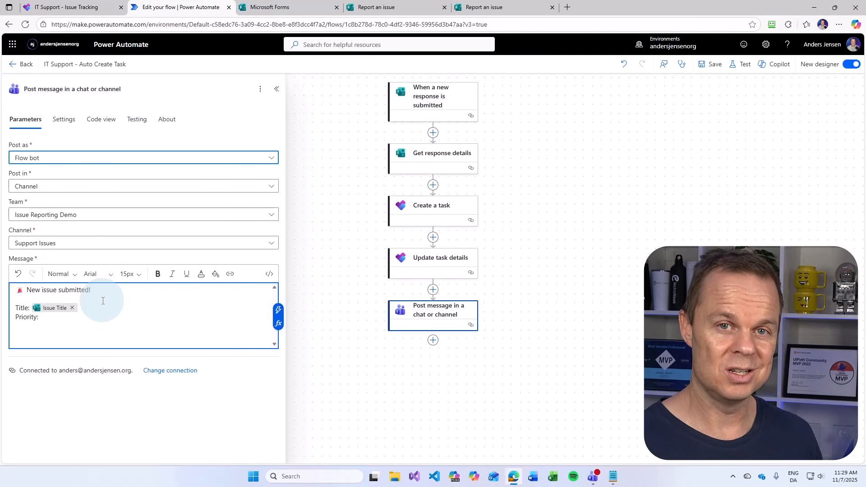
{"action": "left_click", "coordinate": [732, 477]}
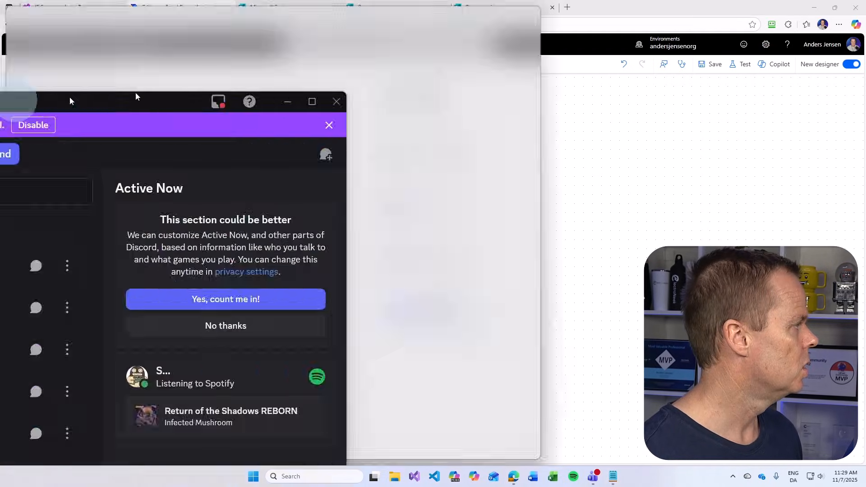
{"action": "left_click_drag", "start_coordinate": [135, 94], "coordinate": [565, 48]}
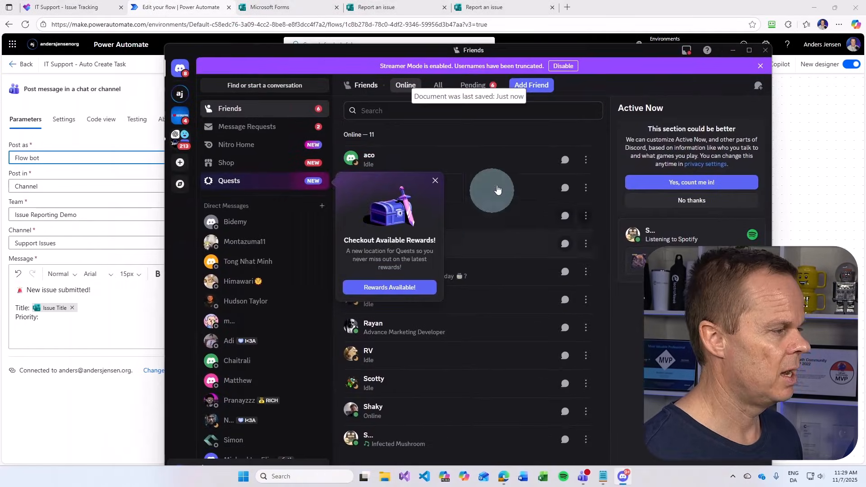
Open the I Love Automation server's power-automate-cloud-help channel and scroll through its recent questions
{"action": "left_click", "coordinate": [176, 118]}
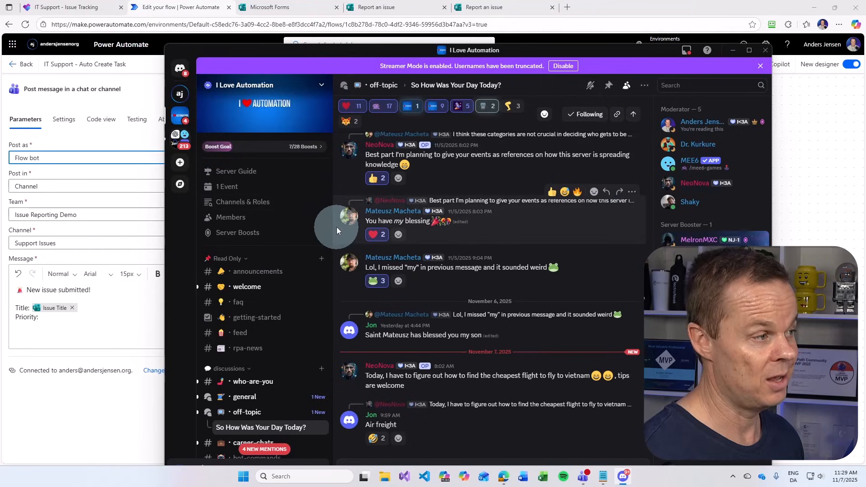
{"action": "left_click_drag", "start_coordinate": [329, 55], "coordinate": [338, 43]}
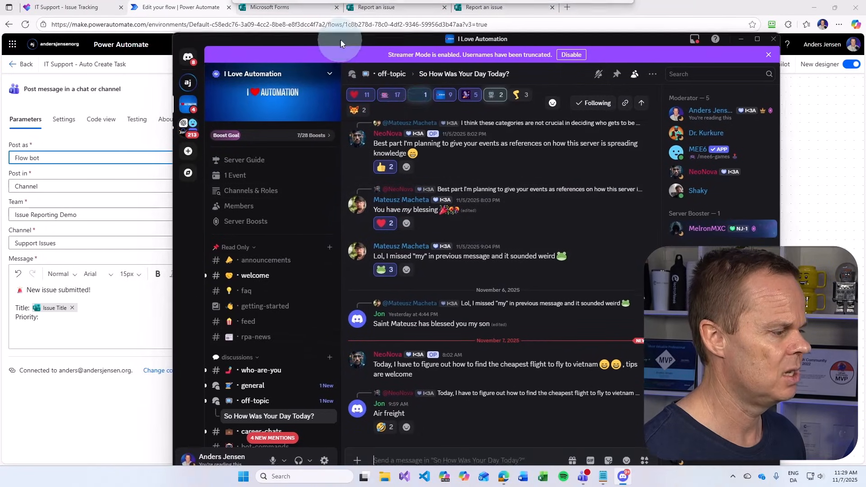
{"action": "scroll", "coordinate": [281, 315], "scroll_direction": "down", "scroll_amount": 6}
{"action": "scroll", "coordinate": [282, 316], "scroll_direction": "down", "scroll_amount": 2}
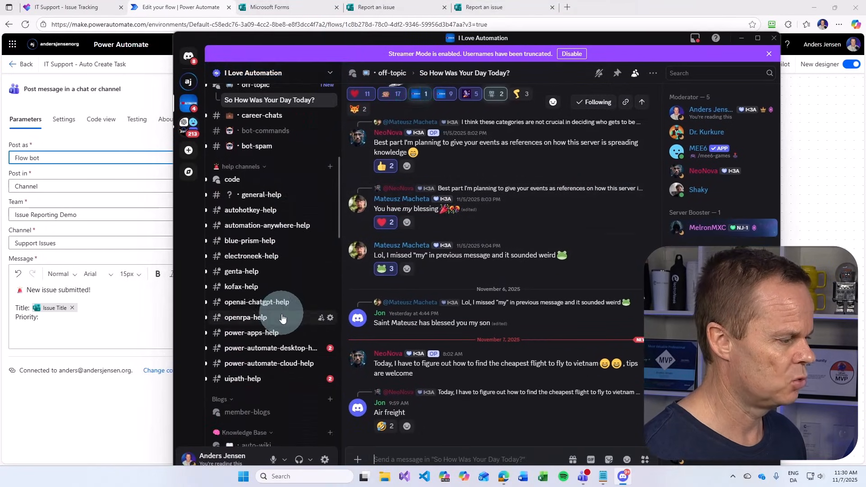
{"action": "left_click", "coordinate": [269, 370]}
{"action": "scroll", "coordinate": [556, 305], "scroll_direction": "down", "scroll_amount": 10}
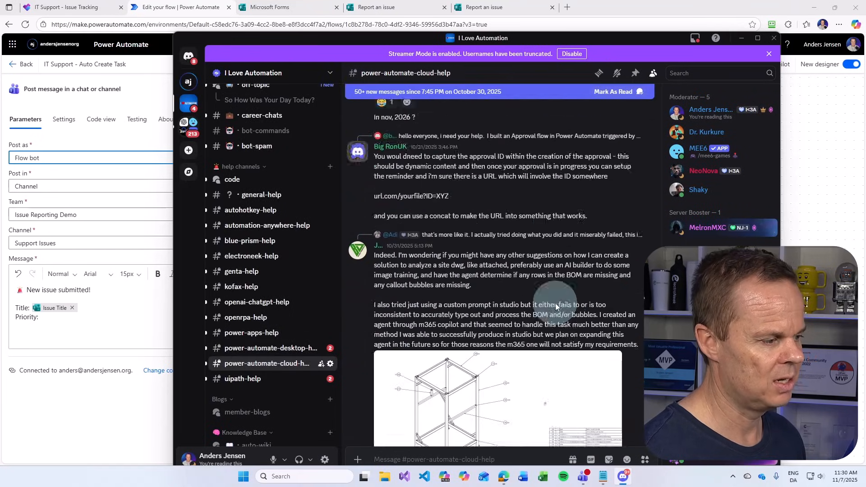
{"action": "scroll", "coordinate": [556, 303], "scroll_direction": "down", "scroll_amount": 15}
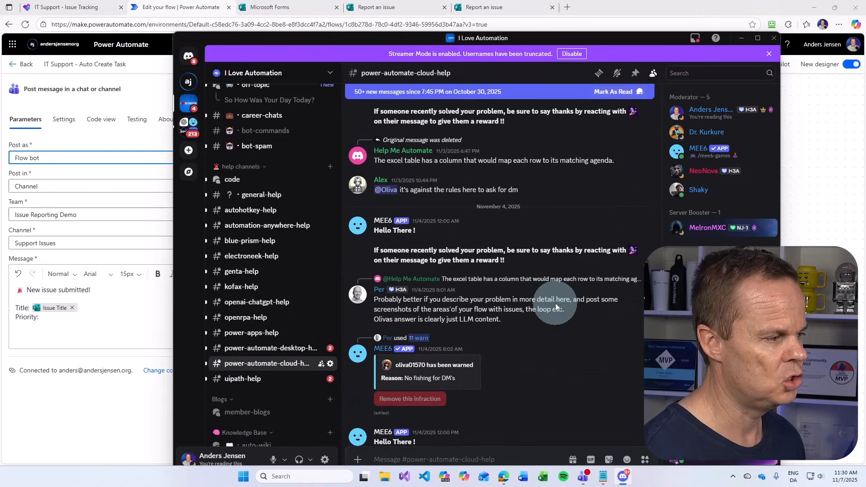
{"action": "scroll", "coordinate": [556, 305], "scroll_direction": "down", "scroll_amount": 15}
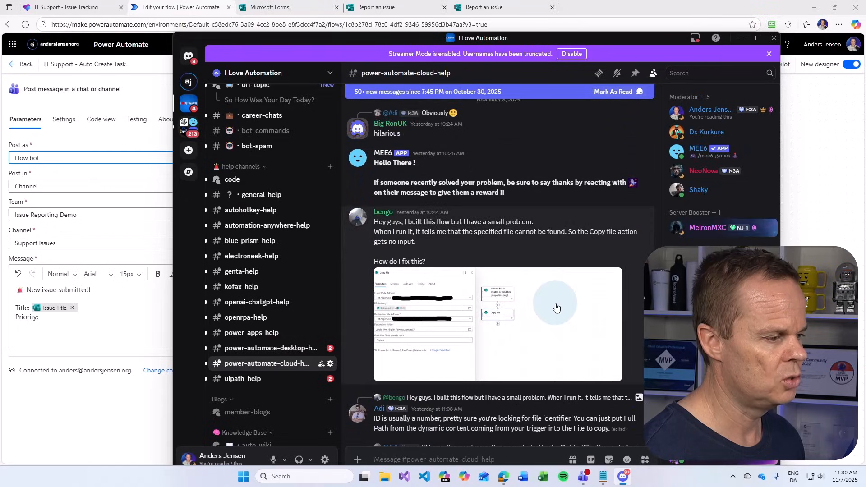
{"action": "scroll", "coordinate": [556, 308], "scroll_direction": "down", "scroll_amount": 2}
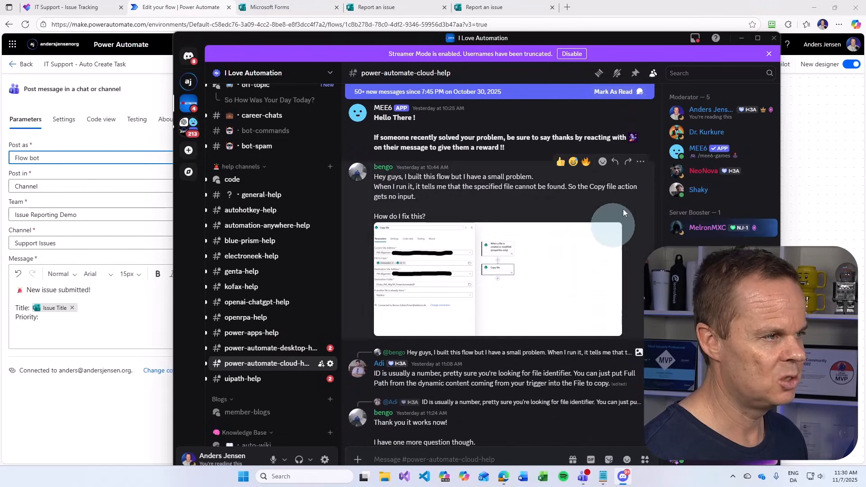
Close Discord and insert the Priority answer after 'Priority:' in the message
{"action": "left_click", "coordinate": [775, 42]}
{"action": "left_click", "coordinate": [257, 308]}
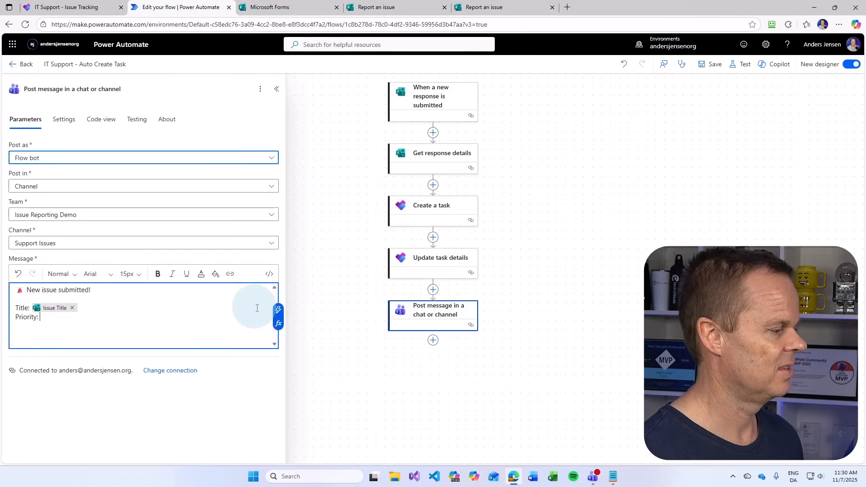
{"action": "left_click", "coordinate": [278, 310]}
{"action": "scroll", "coordinate": [473, 318], "scroll_direction": "down", "scroll_amount": 1}
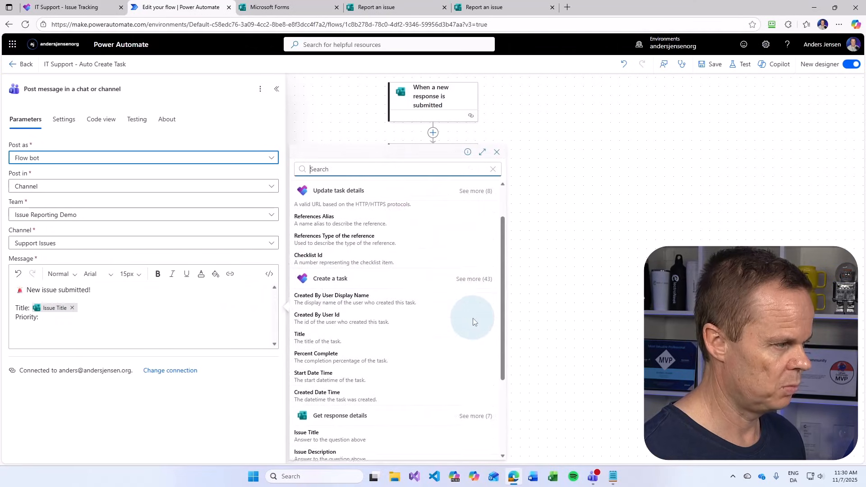
{"action": "scroll", "coordinate": [473, 320], "scroll_direction": "down", "scroll_amount": 3}
{"action": "left_click", "coordinate": [355, 376]}
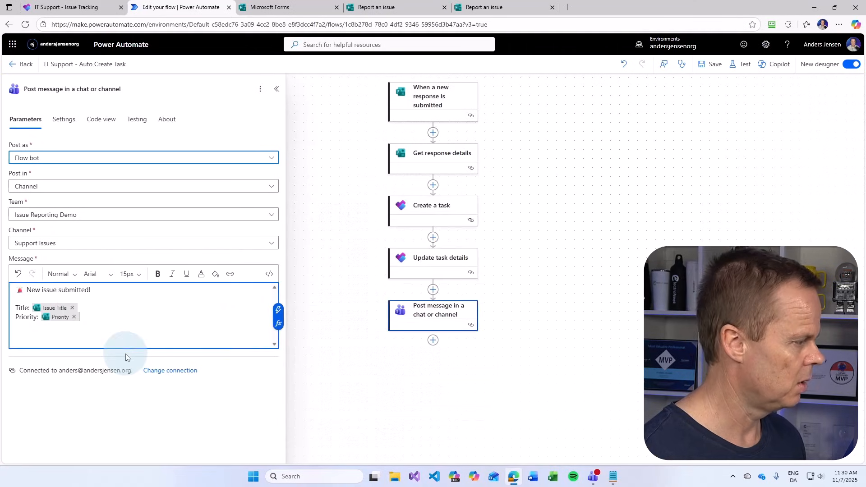
{"action": "key", "text": "Return"}
Add 'Category:' and 'Contact:' lines filled with the Category and Contact answers
{"action": "type", "text": "Cate"}
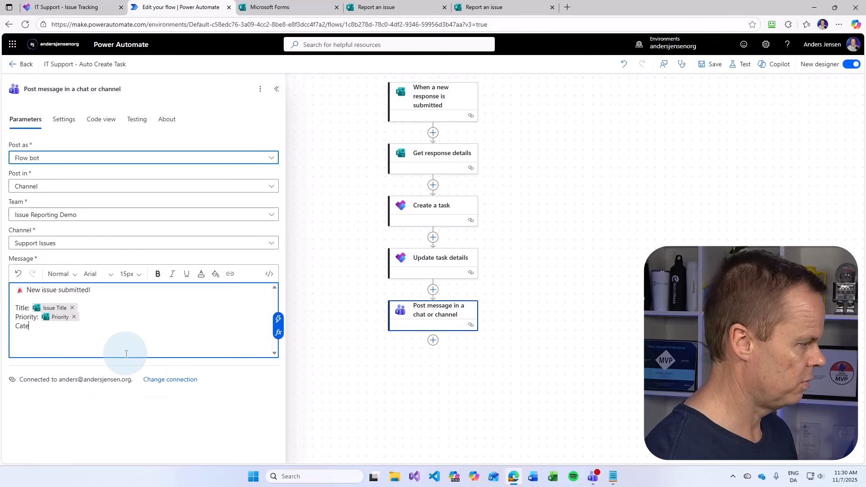
{"action": "type", "text": "gory:"}
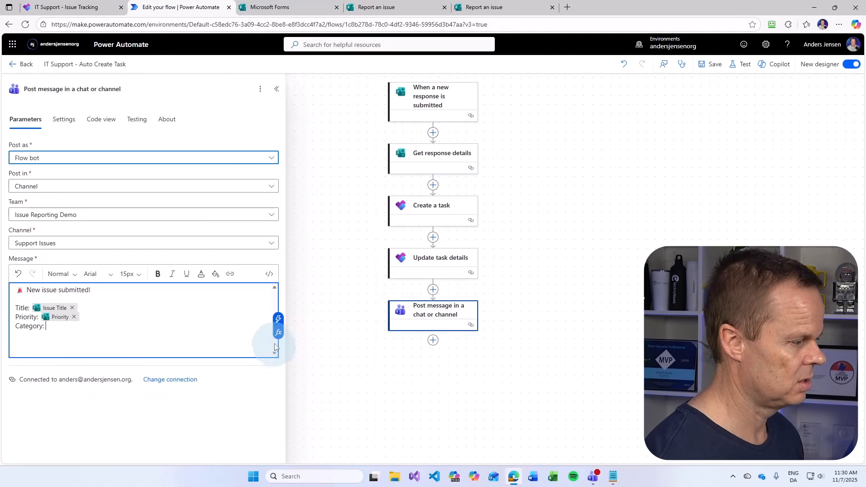
{"action": "left_click", "coordinate": [279, 319]}
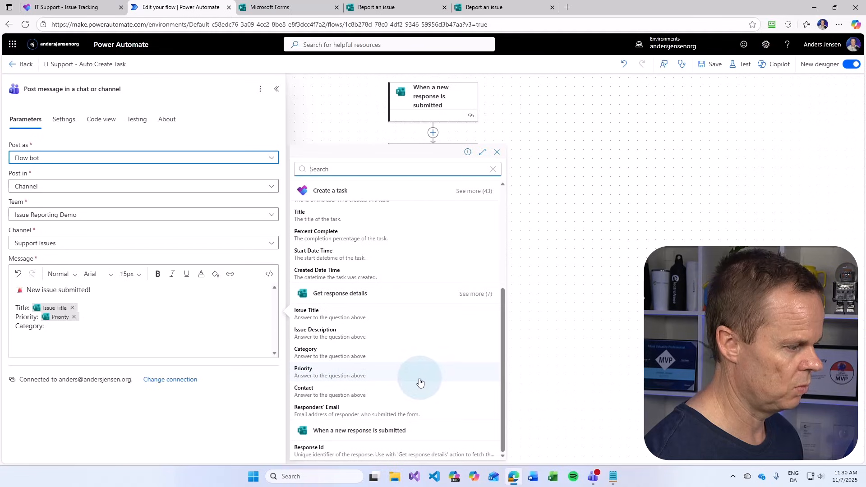
{"action": "left_click", "coordinate": [334, 353]}
{"action": "key", "text": "Return"}
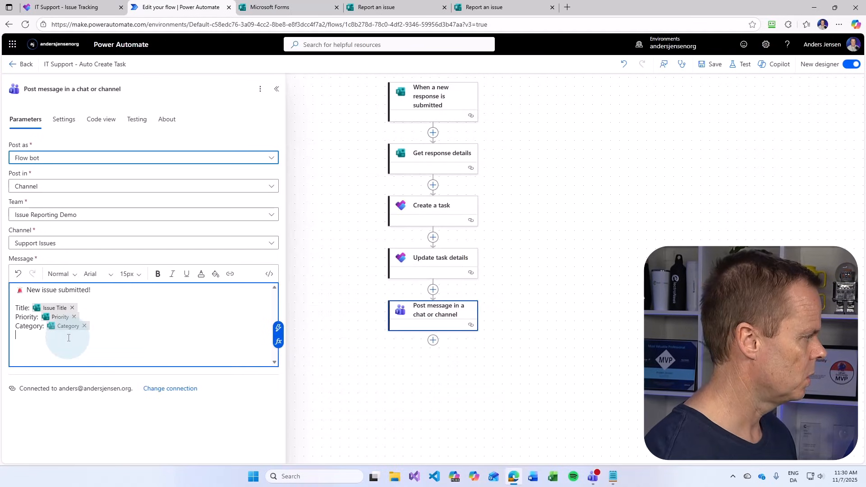
{"action": "type", "text": "Contact:"}
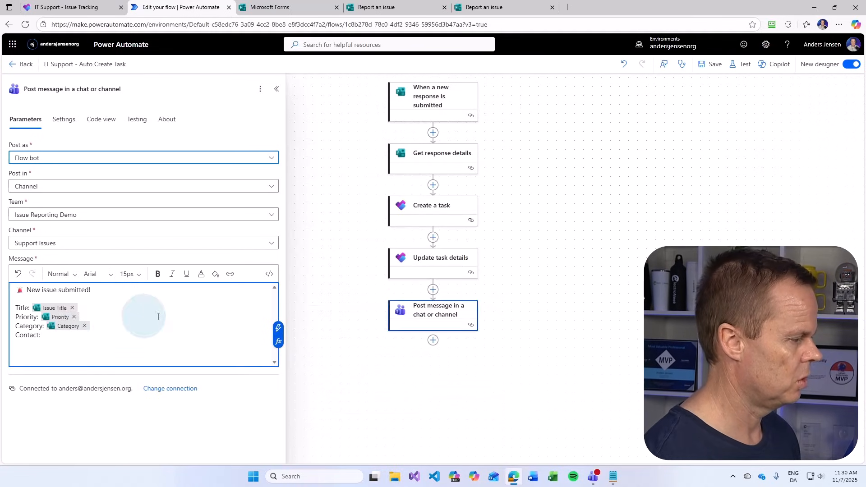
{"action": "left_click", "coordinate": [278, 328]}
{"action": "scroll", "coordinate": [384, 388], "scroll_direction": "down", "scroll_amount": 3}
{"action": "scroll", "coordinate": [384, 388], "scroll_direction": "down", "scroll_amount": 1}
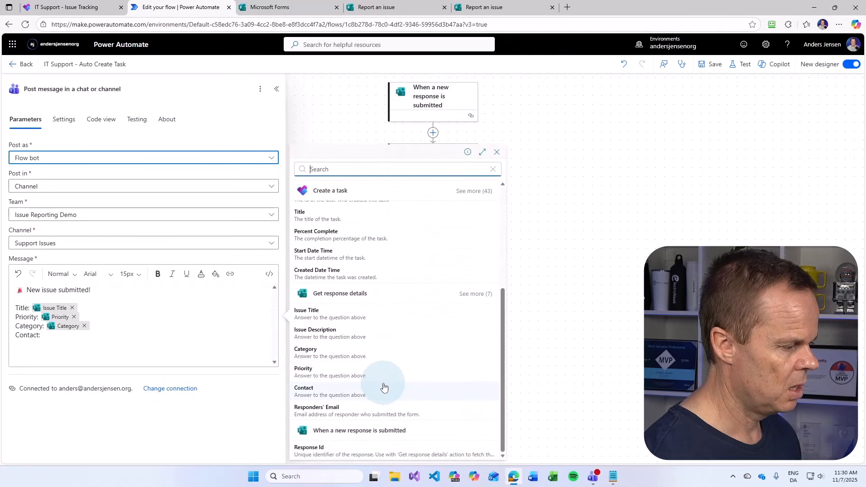
{"action": "left_click", "coordinate": [332, 392]}
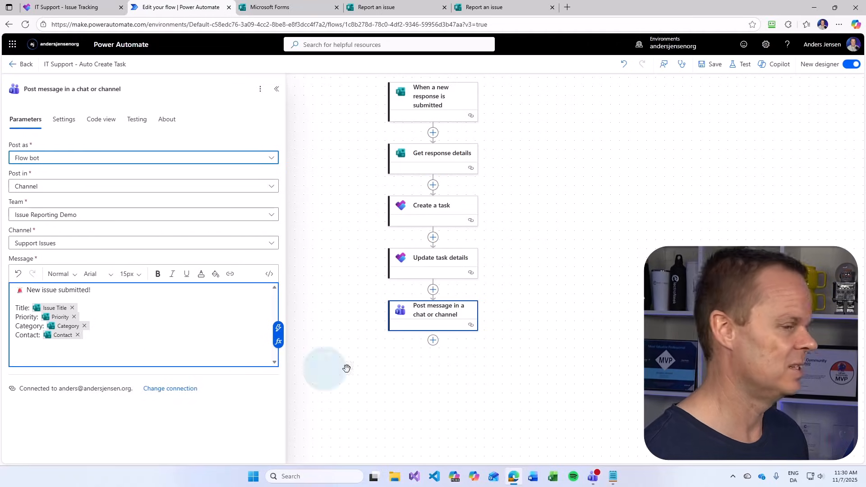
Save the flow, start a manual test run, and switch to the form tab
{"action": "left_click", "coordinate": [720, 65]}
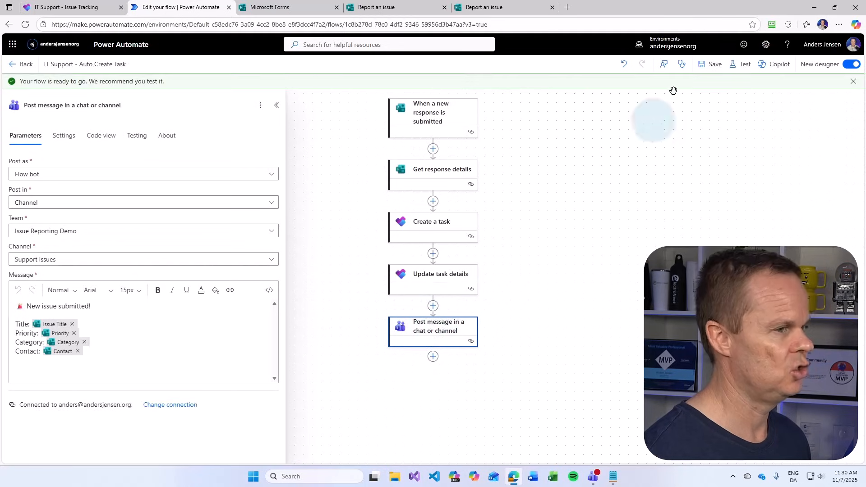
{"action": "left_click", "coordinate": [741, 66]}
{"action": "left_click", "coordinate": [698, 89]}
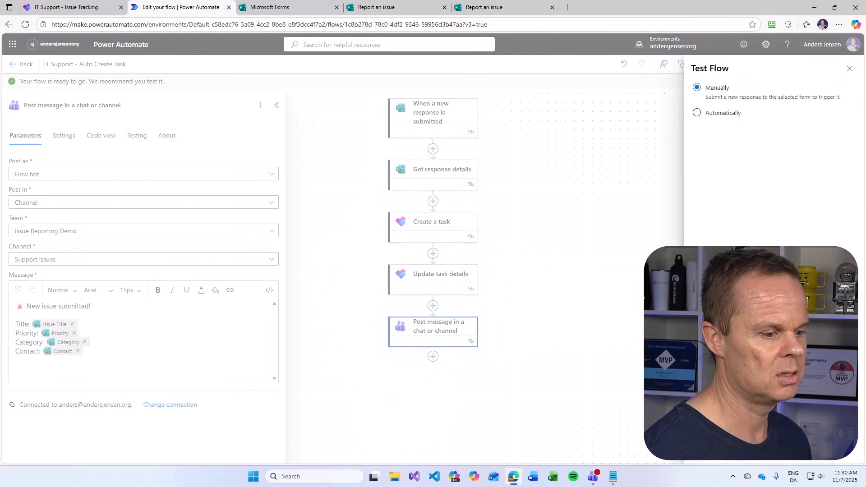
{"action": "left_click", "coordinate": [690, 464]}
{"action": "left_click", "coordinate": [473, 8]}
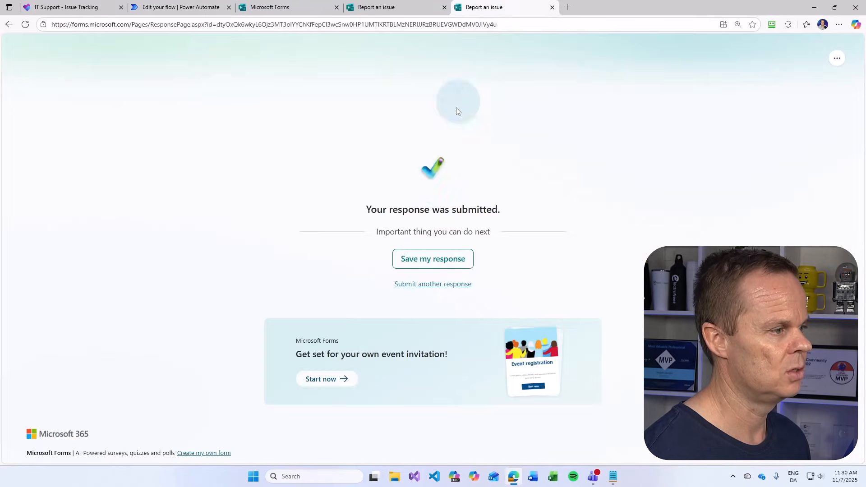
Start a new response titled 'Printer' with description 'The printer is not stopping to print, please help'
{"action": "left_click", "coordinate": [445, 284]}
{"action": "left_click", "coordinate": [355, 181]}
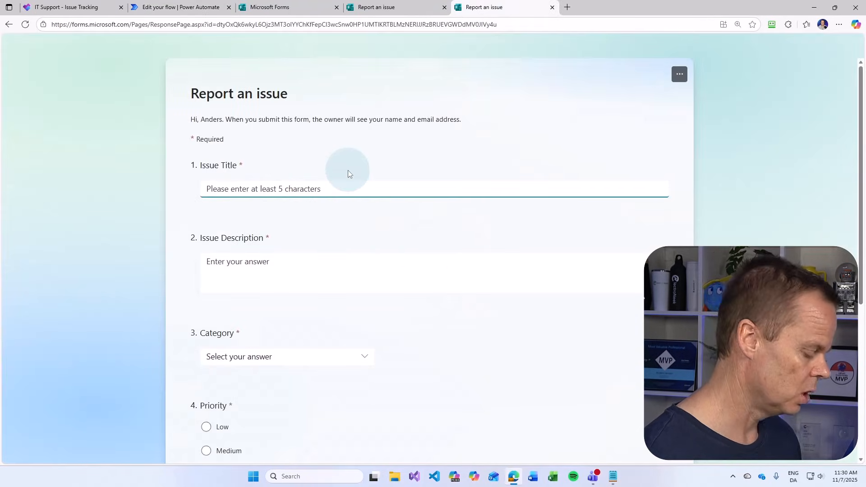
{"action": "type", "text": "Printer"}
{"action": "key", "text": "Tab"}
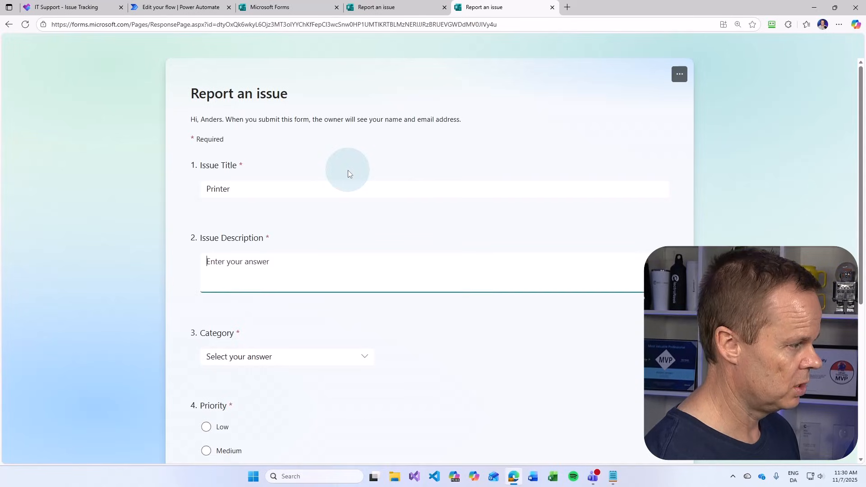
{"action": "type", "text": "M"}
{"action": "key", "text": "BackSpace"}
{"action": "type", "text": "The printer"}
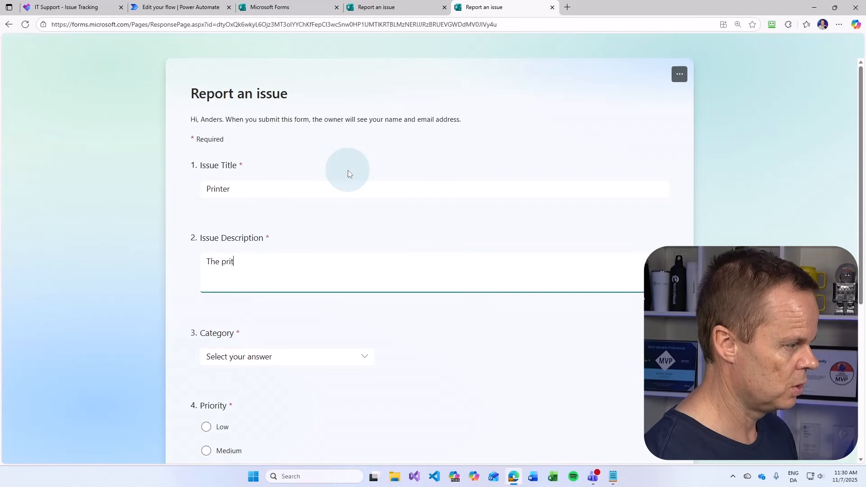
{"action": "type", "text": " is not stop"}
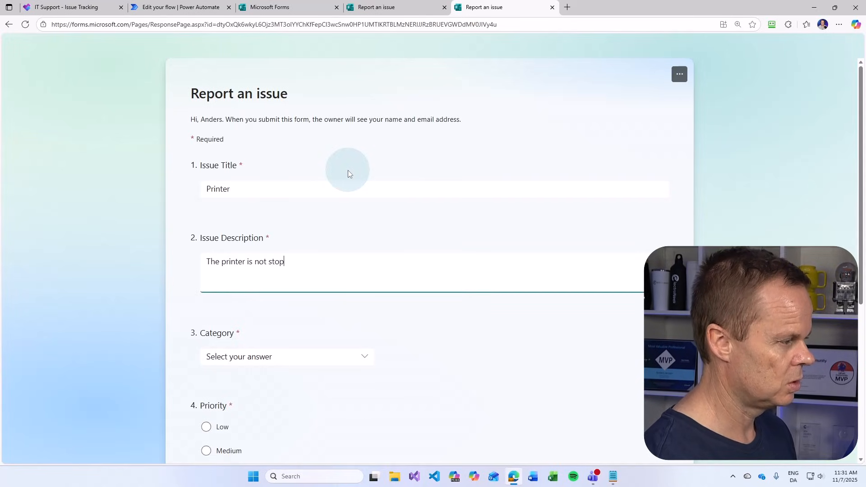
{"action": "type", "text": "ping to pri"}
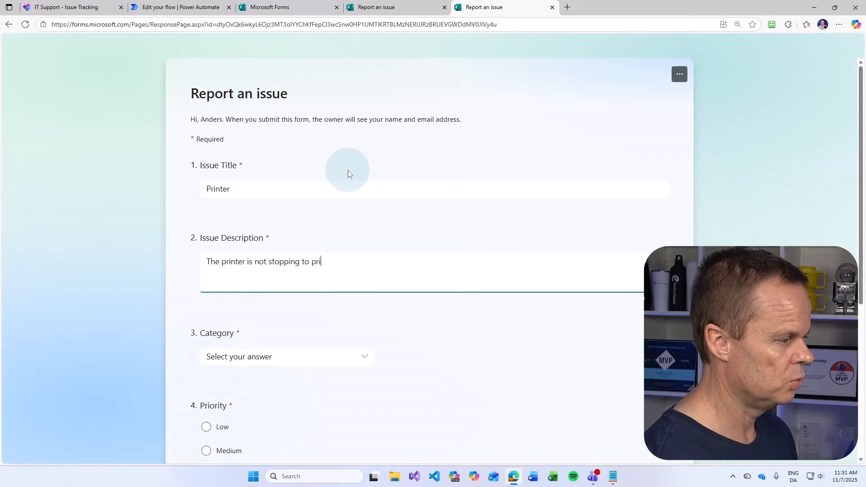
{"action": "type", "text": "nt, pleas"}
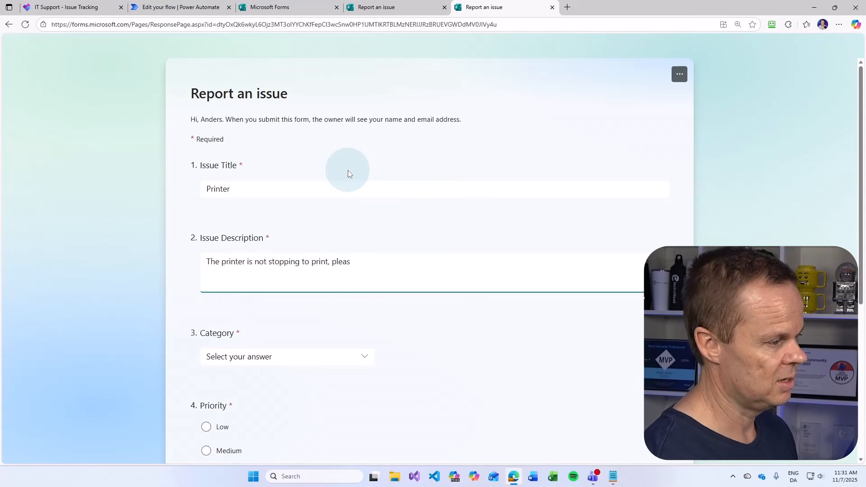
{"action": "type", "text": "e help"}
Choose Hardware as the category and Important as the priority
{"action": "scroll", "coordinate": [296, 309], "scroll_direction": "down", "scroll_amount": 2}
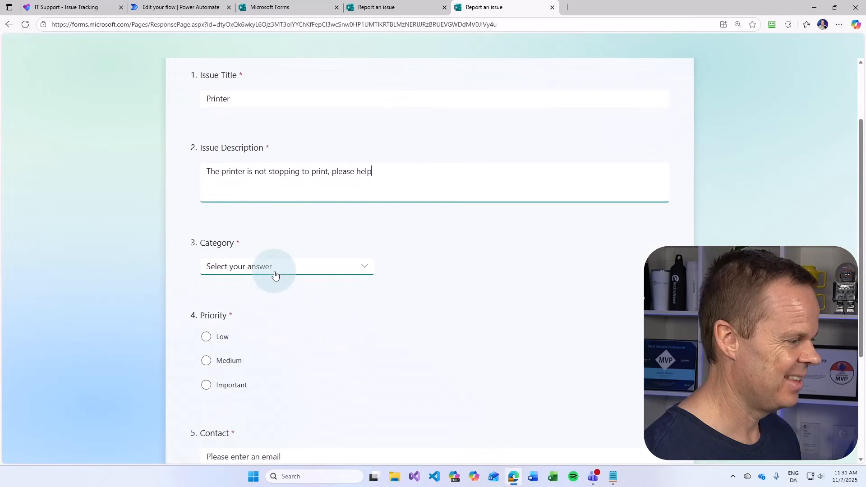
{"action": "left_click", "coordinate": [273, 270]}
{"action": "left_click", "coordinate": [266, 291]}
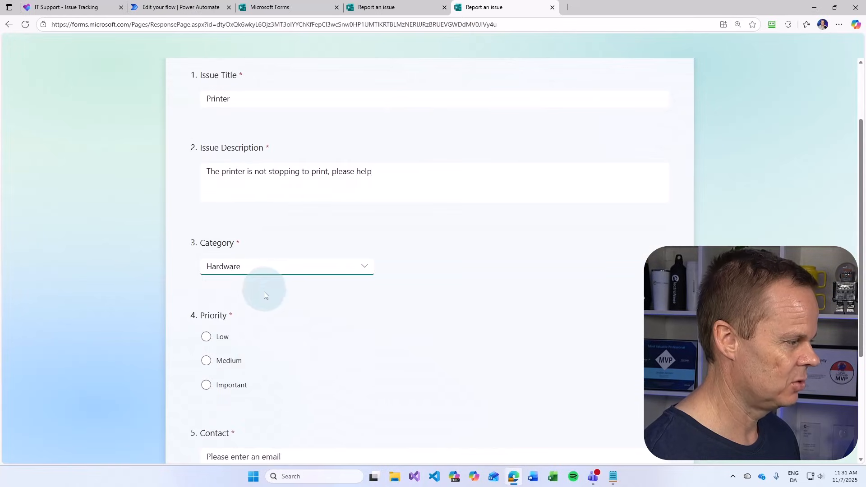
{"action": "scroll", "coordinate": [254, 373], "scroll_direction": "down", "scroll_amount": 3}
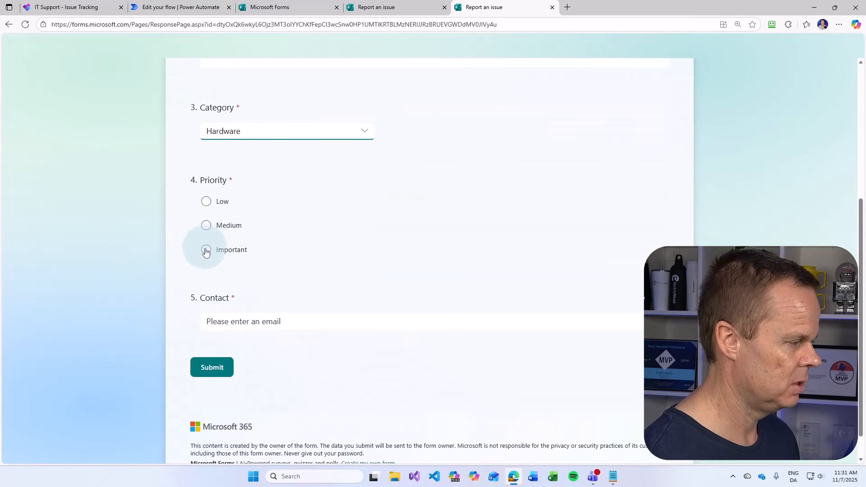
{"action": "left_click", "coordinate": [206, 249]}
Enter the contact e-mail, submit the report, and switch back to the other tab
{"action": "left_click", "coordinate": [227, 321]}
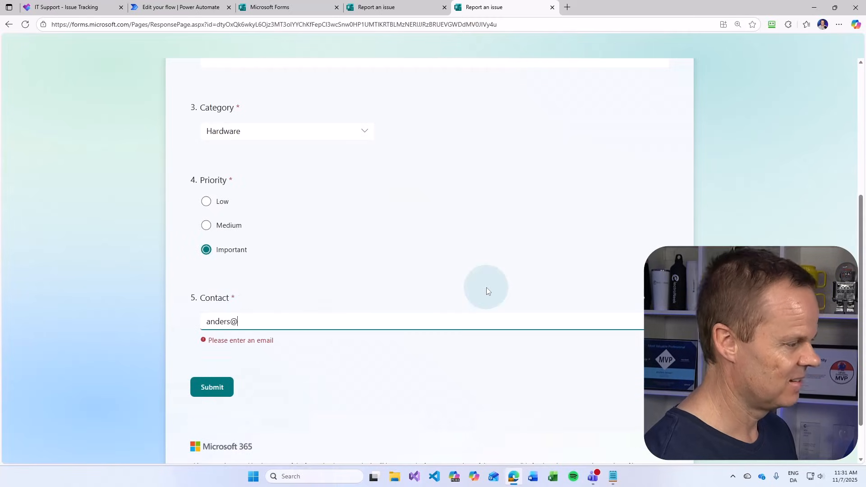
{"action": "key", "text": "Caps_Lock"}
{"action": "key", "text": "Caps_Lock"}
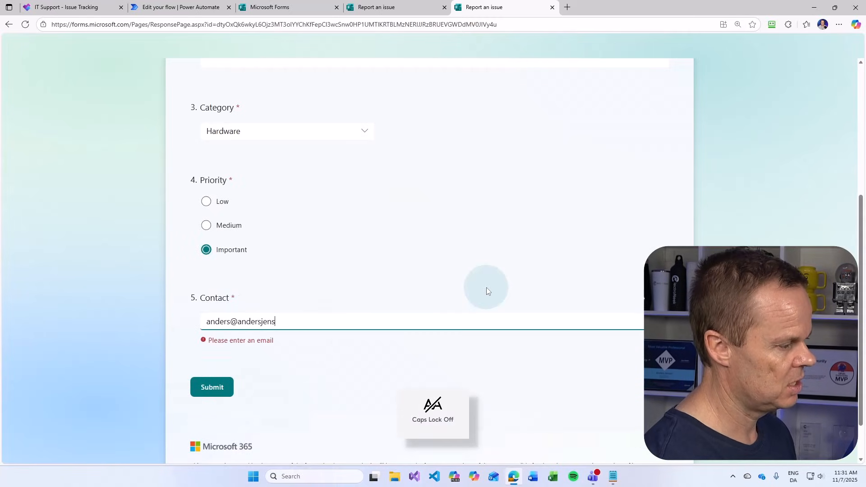
{"action": "left_click", "coordinate": [212, 368]}
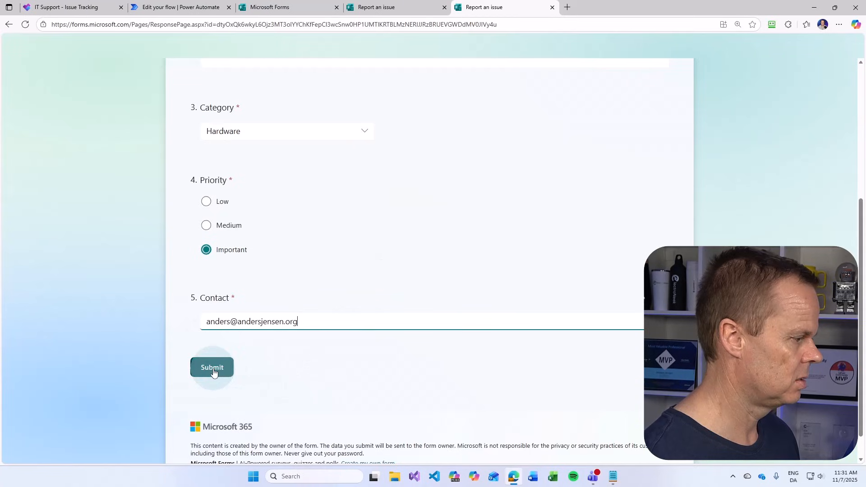
{"action": "left_click", "coordinate": [385, 7]}
Check the flow's test run, then view the new issue post in the Teams Support Issues channel
{"action": "left_click", "coordinate": [180, 7]}
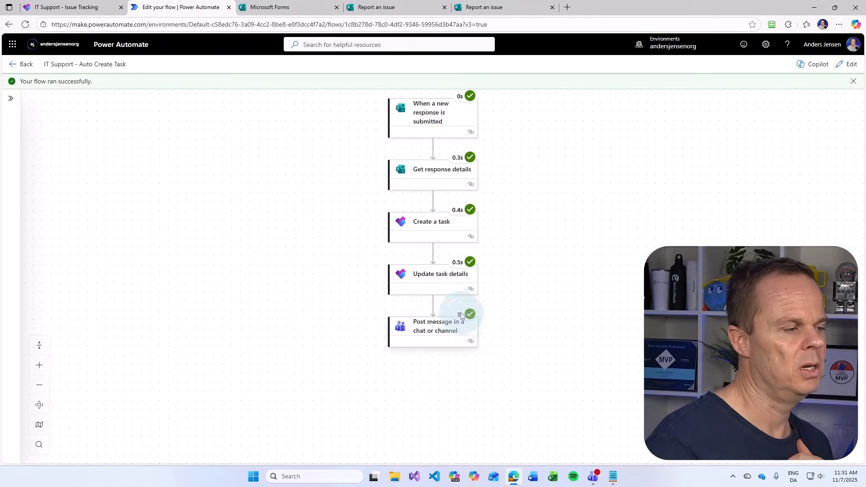
{"action": "left_click", "coordinate": [594, 477]}
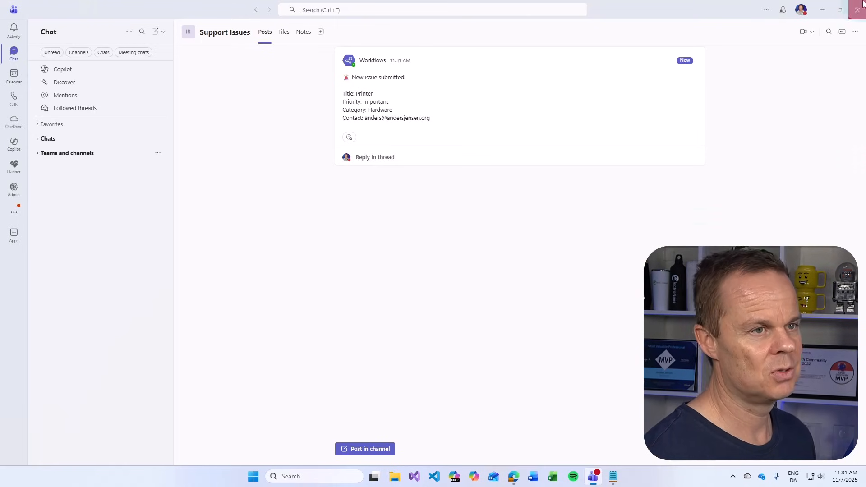
Minimize Teams and switch to the IT Support - Issue Tracking Planner board
{"action": "left_click", "coordinate": [824, 10]}
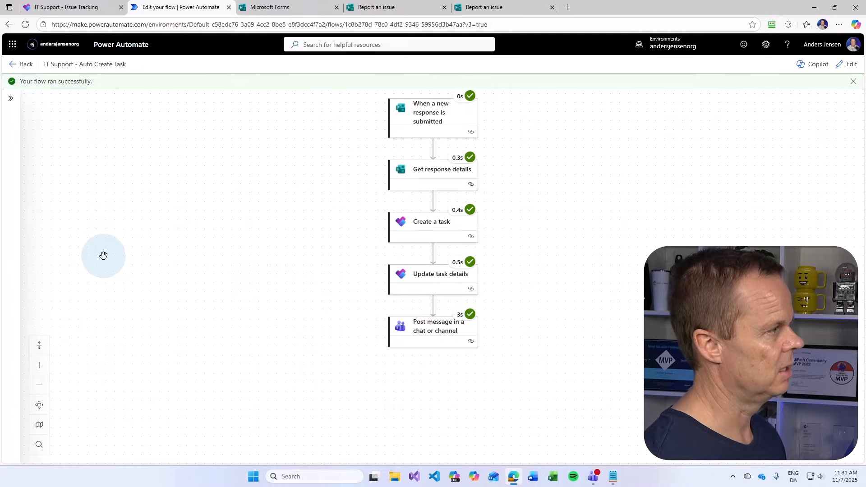
{"action": "left_click", "coordinate": [67, 7]}
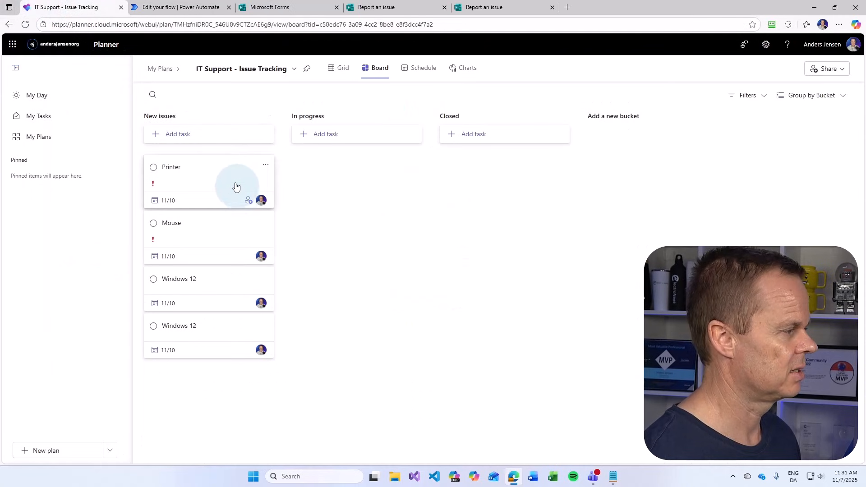
Open and close the new Printer task's details to inspect it
{"action": "left_click", "coordinate": [200, 173]}
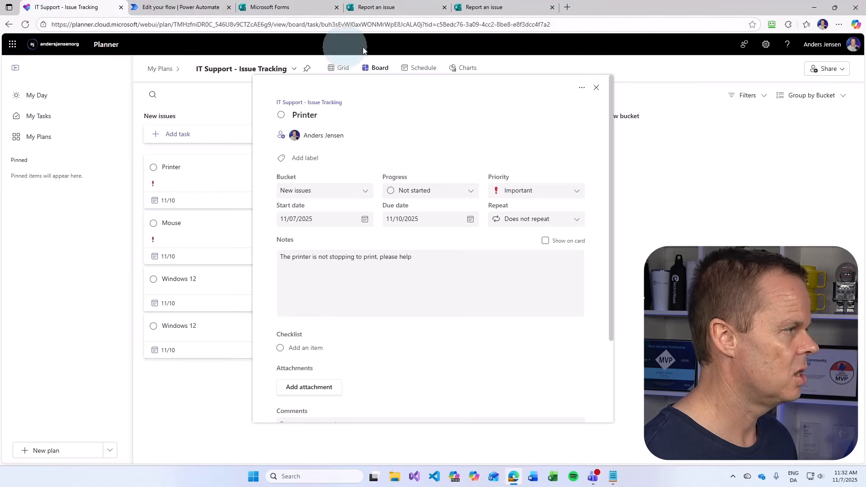
{"action": "left_click", "coordinate": [194, 237]}
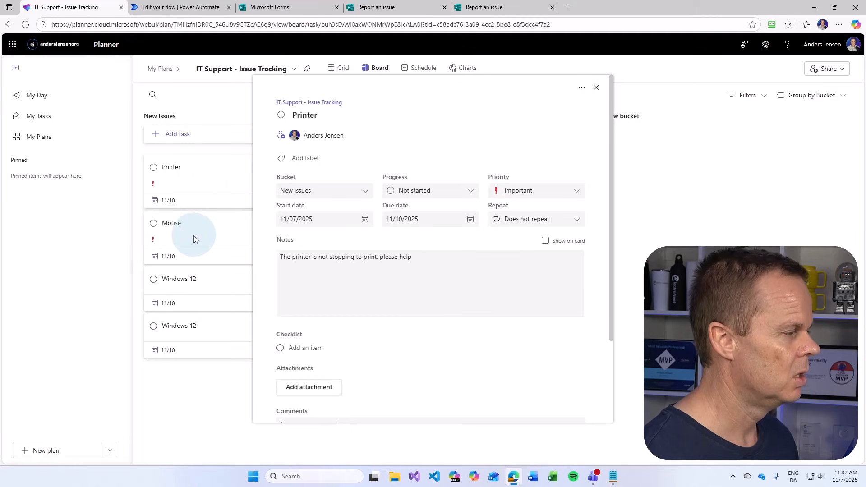
{"action": "left_click", "coordinate": [188, 175]}
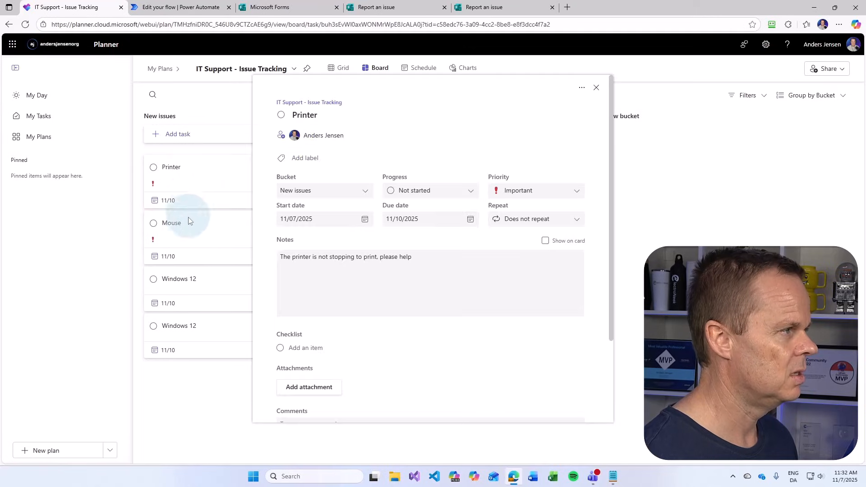
{"action": "left_click", "coordinate": [189, 228]}
Open a Windows 12 task's details, select its web link, and bring up the notes
{"action": "left_click", "coordinate": [197, 294]}
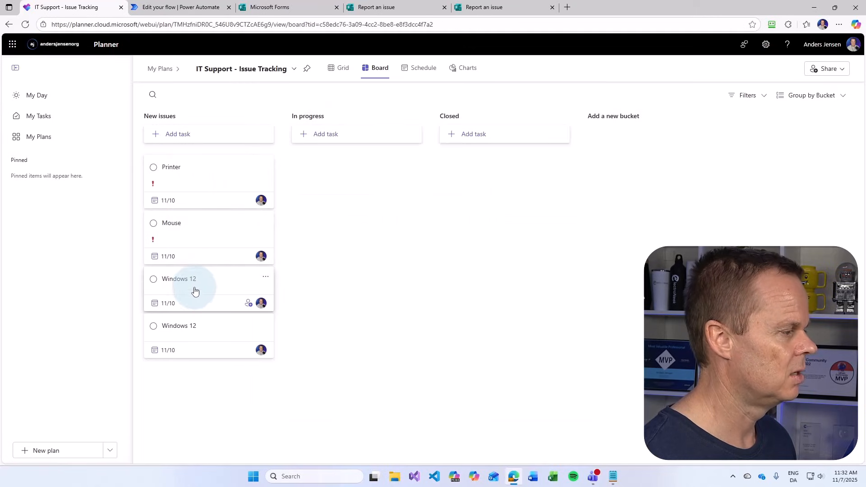
{"action": "left_click", "coordinate": [183, 326]}
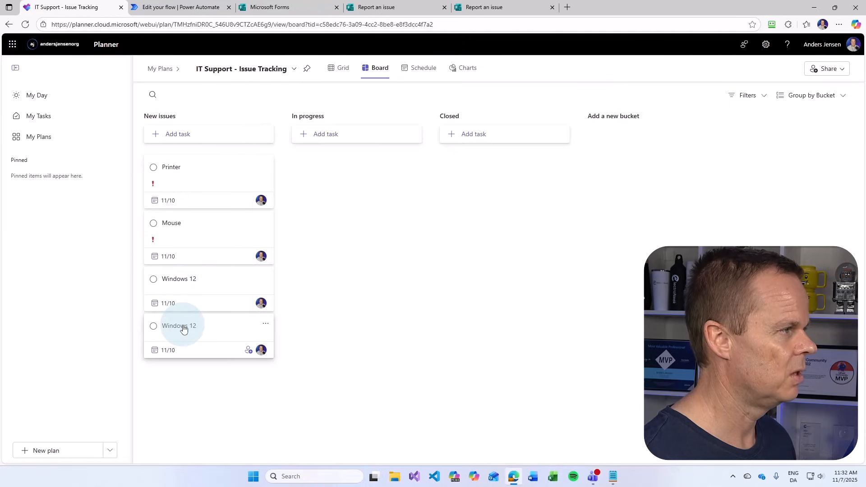
{"action": "left_click", "coordinate": [187, 289]}
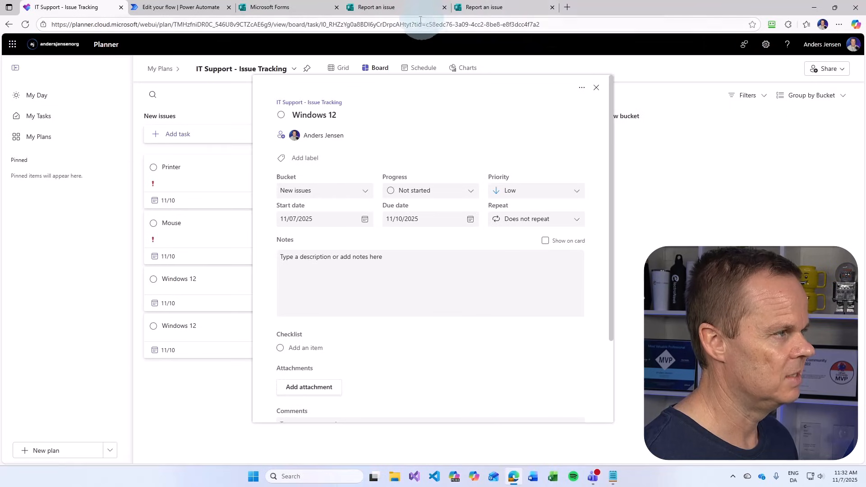
{"action": "left_click_drag", "start_coordinate": [560, 25], "coordinate": [235, 32]}
{"action": "key", "text": "ctrl+c"}
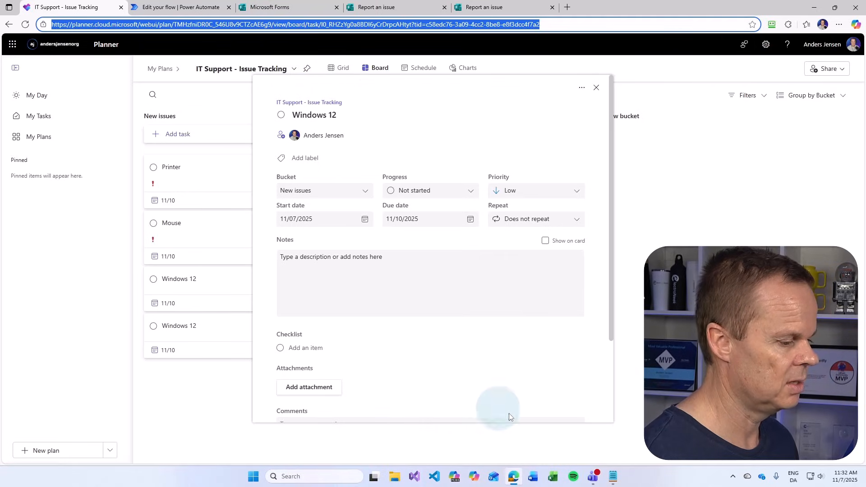
{"action": "left_click", "coordinate": [613, 477]}
Paste the task link under RANDOM PLANNER TASK and save the notes as PlannerTutorial.txt
{"action": "left_click", "coordinate": [417, 216]}
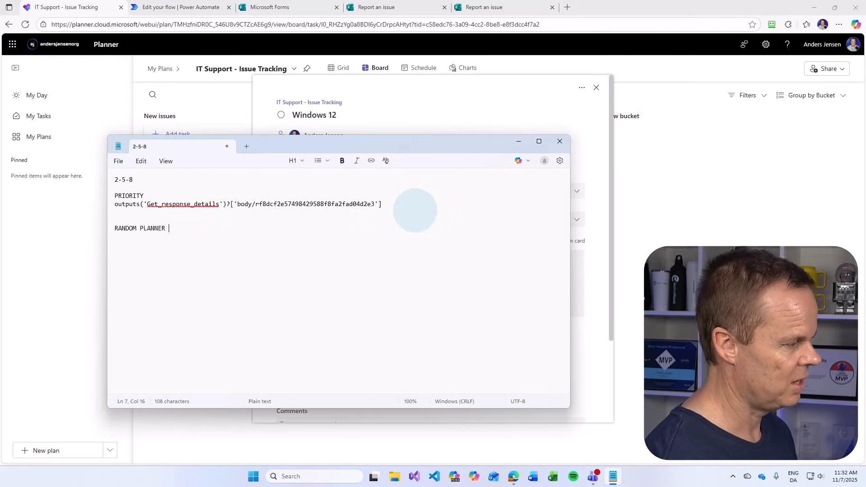
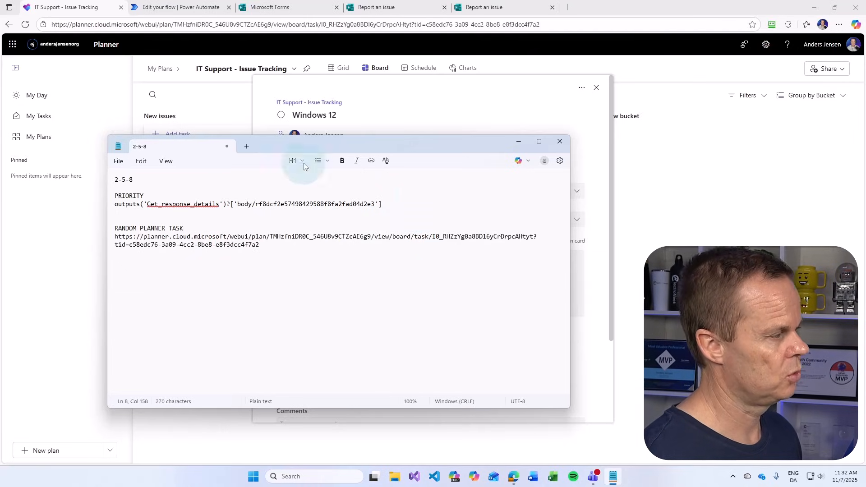
{"action": "key", "text": "ctrl+s"}
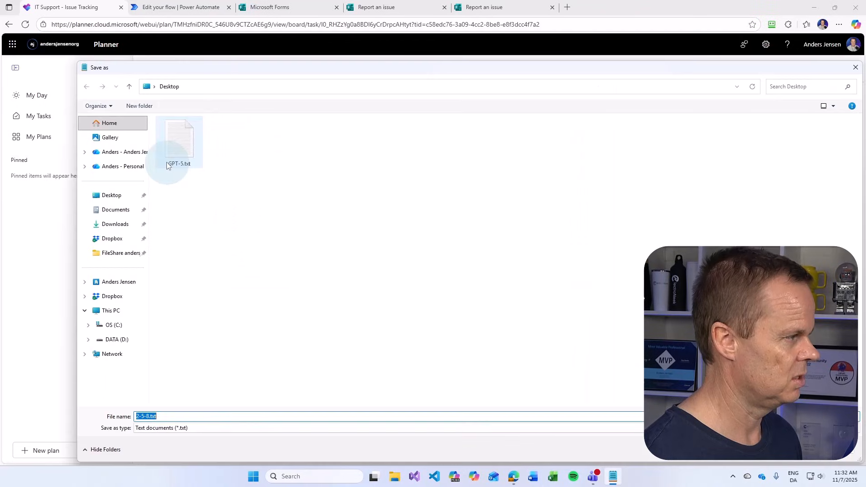
{"action": "left_click", "coordinate": [146, 416]}
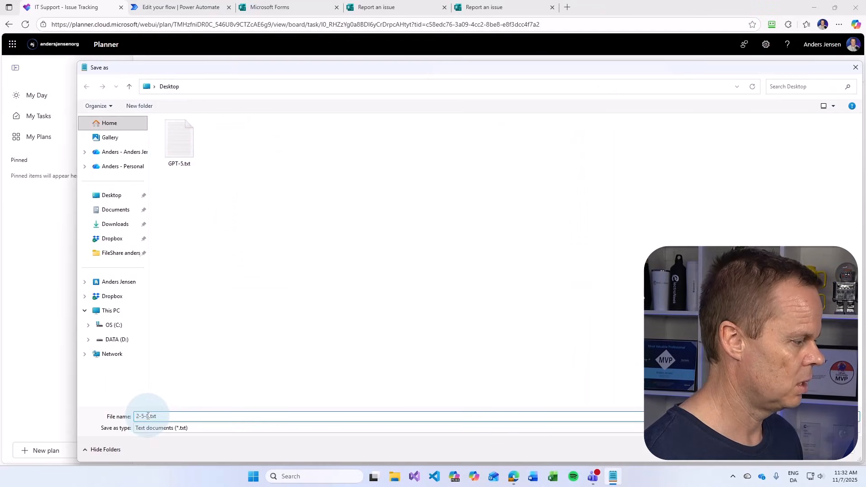
{"action": "left_click_drag", "start_coordinate": [147, 417], "coordinate": [78, 418]}
{"action": "key", "text": "BackSpace"}
{"action": "key", "text": "BackSpace"}
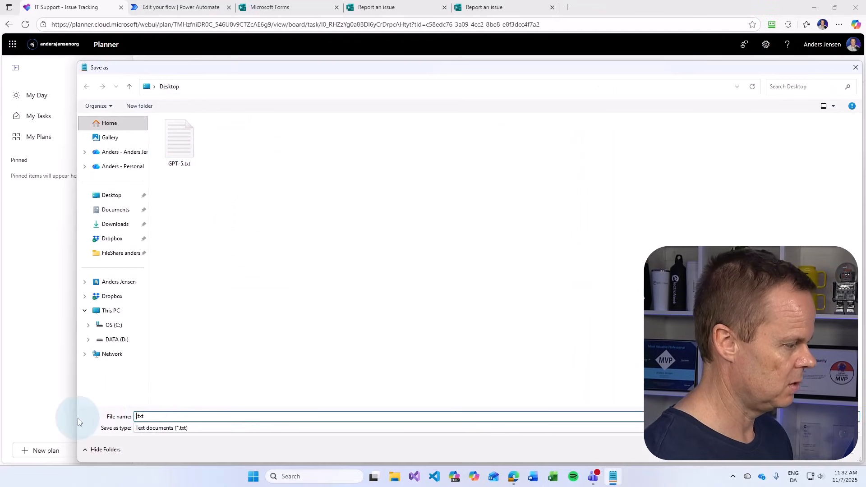
{"action": "type", "text": "Pka"}
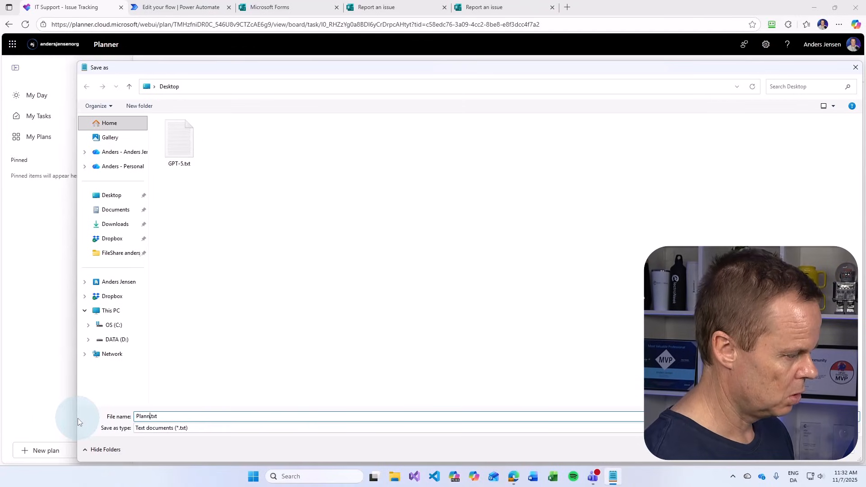
{"action": "key", "text": "BackSpace"}
{"action": "key", "text": "BackSpace"}
{"action": "key", "text": "BackSpace"}
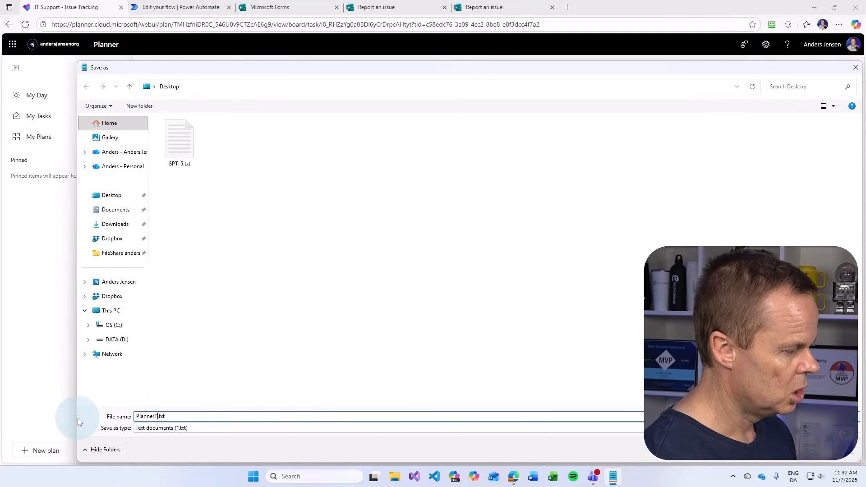
{"action": "type", "text": "utorial"}
{"action": "key", "text": "Return"}
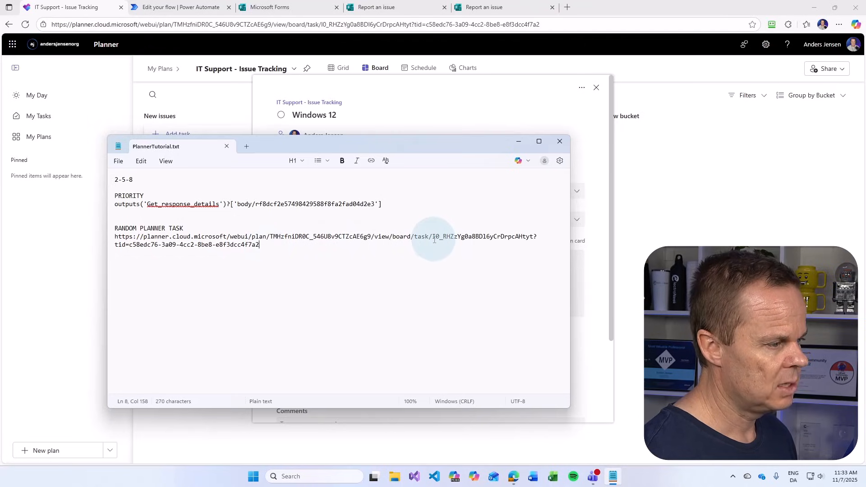
Copy the saved task link and load it in a new Edge tab to test it
{"action": "left_click_drag", "start_coordinate": [433, 238], "coordinate": [537, 237]}
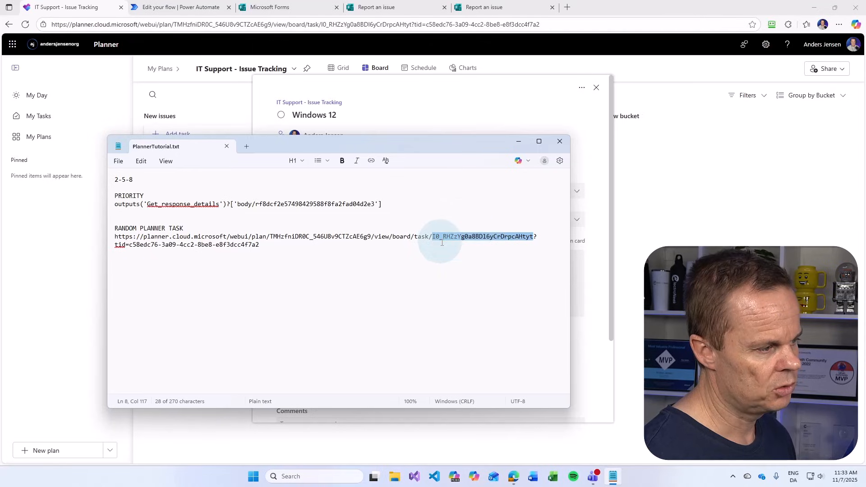
{"action": "left_click_drag", "start_coordinate": [259, 245], "coordinate": [110, 237]}
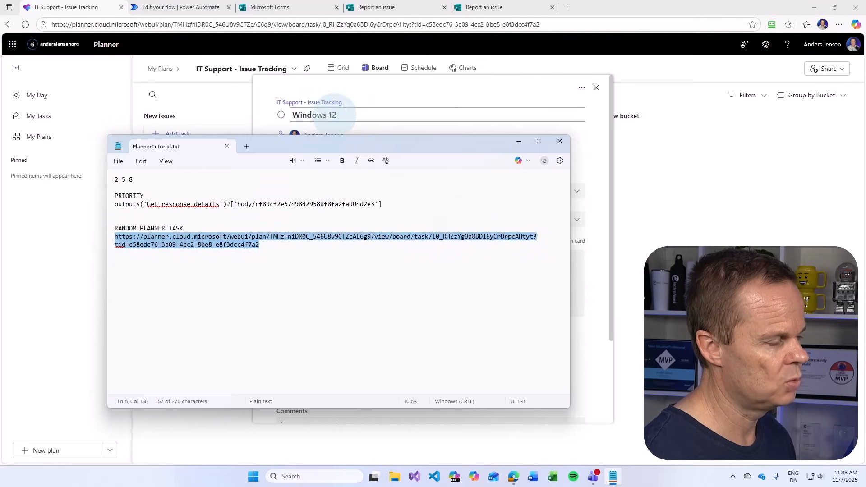
{"action": "left_click_drag", "start_coordinate": [350, 141], "coordinate": [432, 147]}
{"action": "left_click_drag", "start_coordinate": [346, 251], "coordinate": [203, 245]}
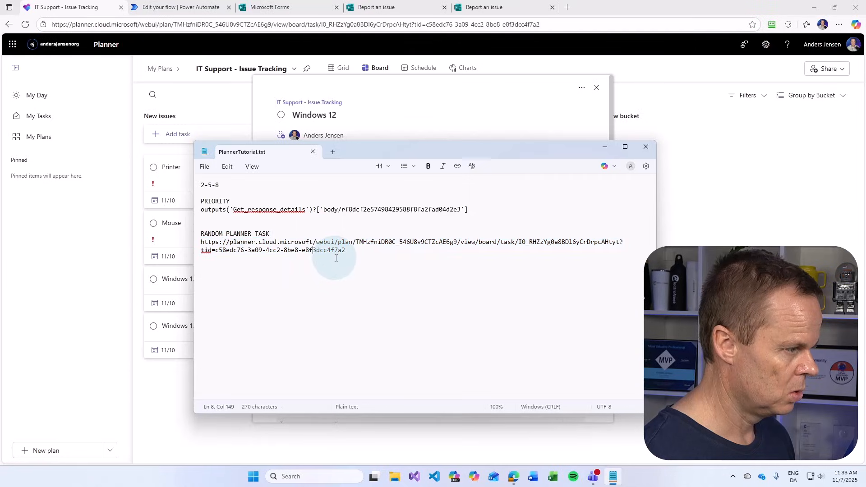
{"action": "left_click_drag", "start_coordinate": [329, 257], "coordinate": [201, 241]}
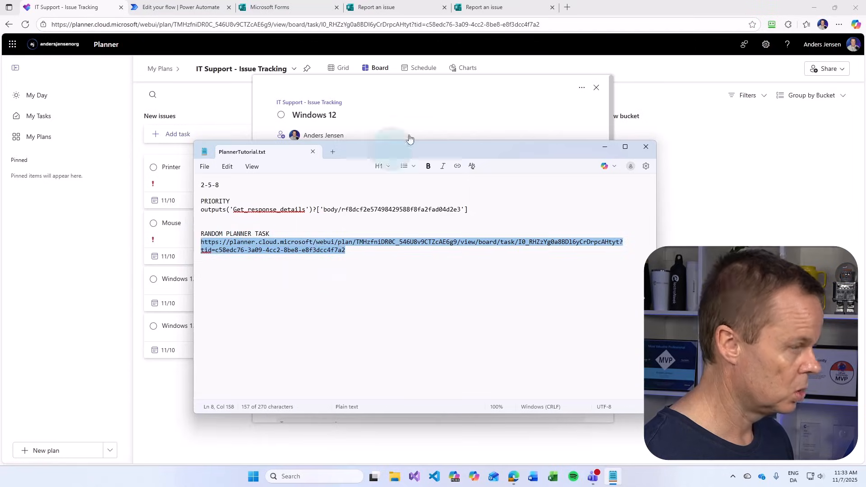
{"action": "left_click", "coordinate": [567, 7]}
{"action": "key", "text": "ctrl+v"}
{"action": "key", "text": "Return"}
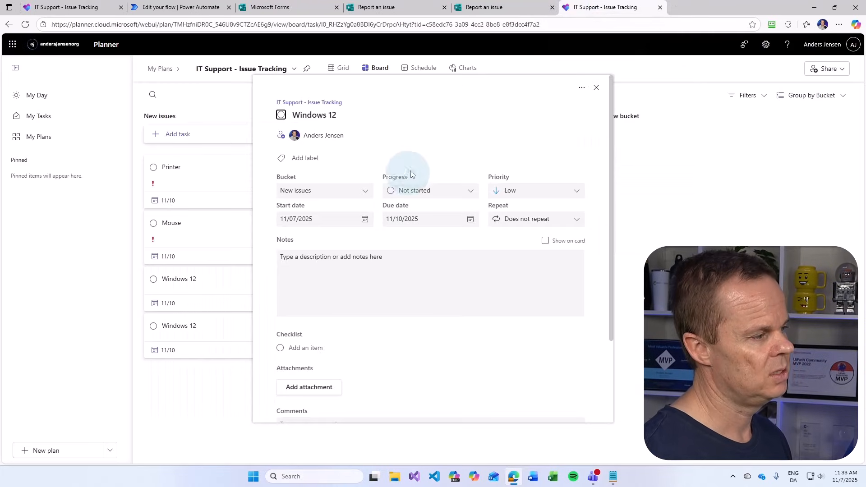
Close the Windows 12 task details and highlight the tid value and task ID in the saved link
{"action": "left_click", "coordinate": [596, 90]}
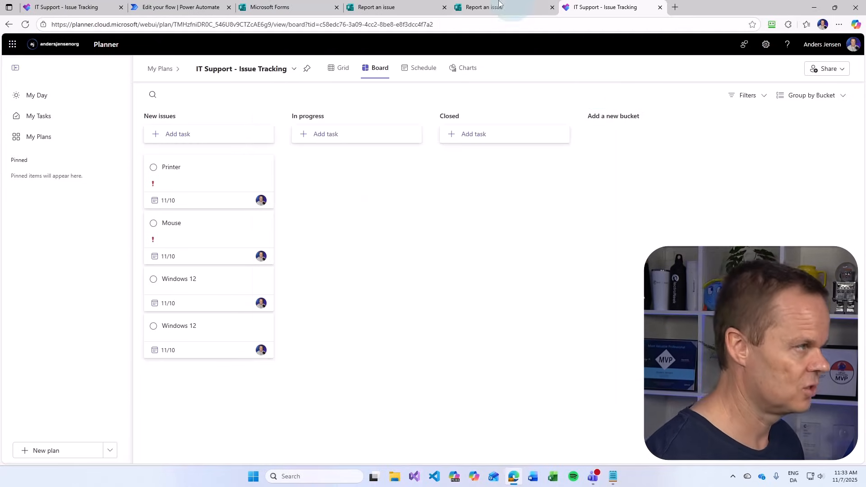
{"action": "left_click", "coordinate": [614, 477]}
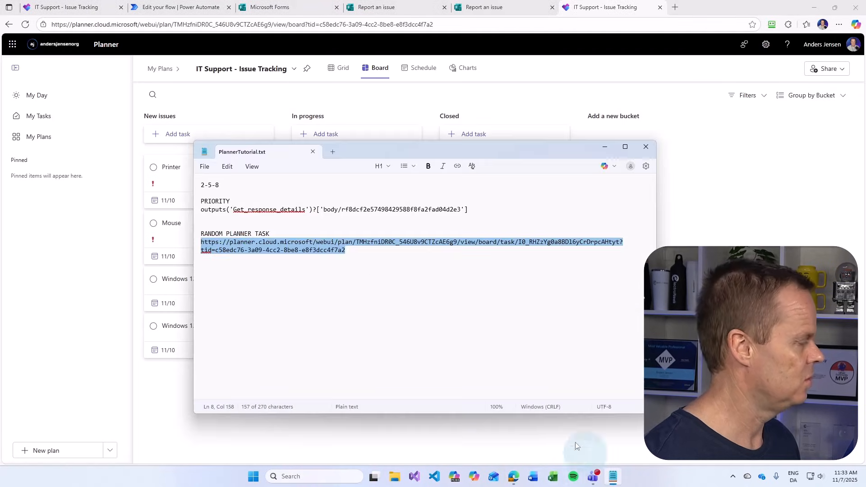
{"action": "left_click", "coordinate": [355, 254]}
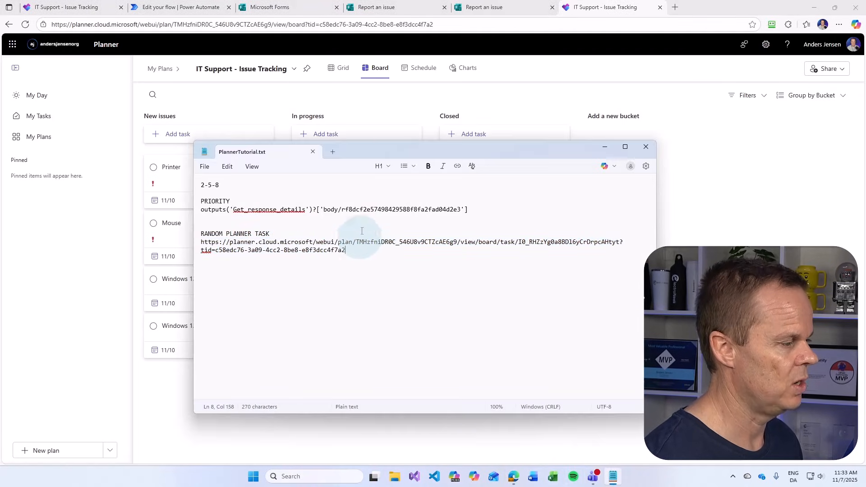
{"action": "left_click", "coordinate": [216, 251]}
{"action": "left_click_drag", "start_coordinate": [217, 251], "coordinate": [346, 251]}
{"action": "left_click", "coordinate": [491, 251]}
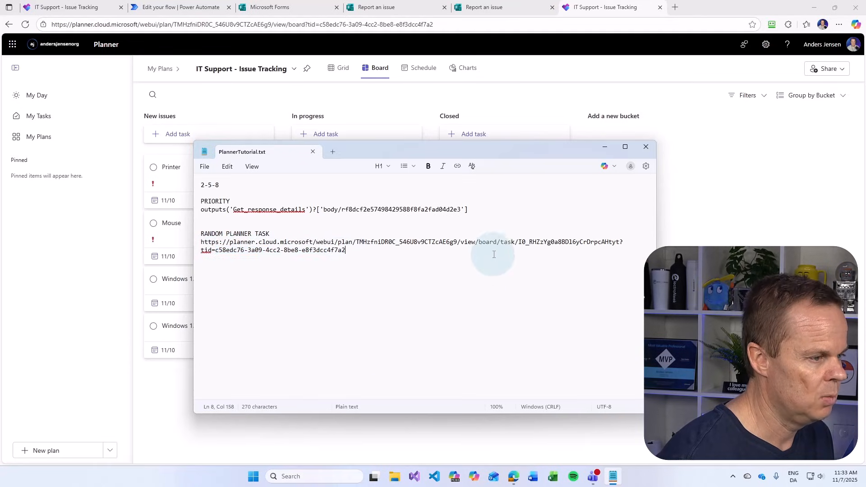
{"action": "left_click_drag", "start_coordinate": [518, 242], "coordinate": [622, 239]}
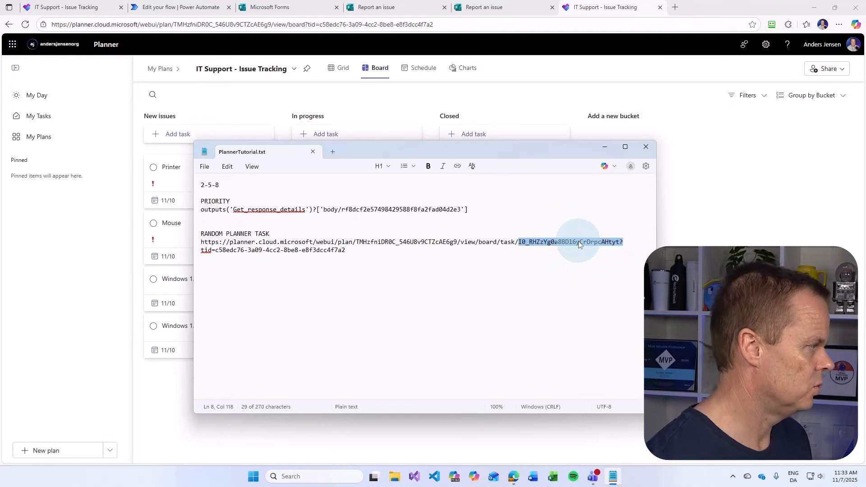
Add a TASK ID heading below the link and return to the Auto Create Task flow run
{"action": "left_click", "coordinate": [371, 252]}
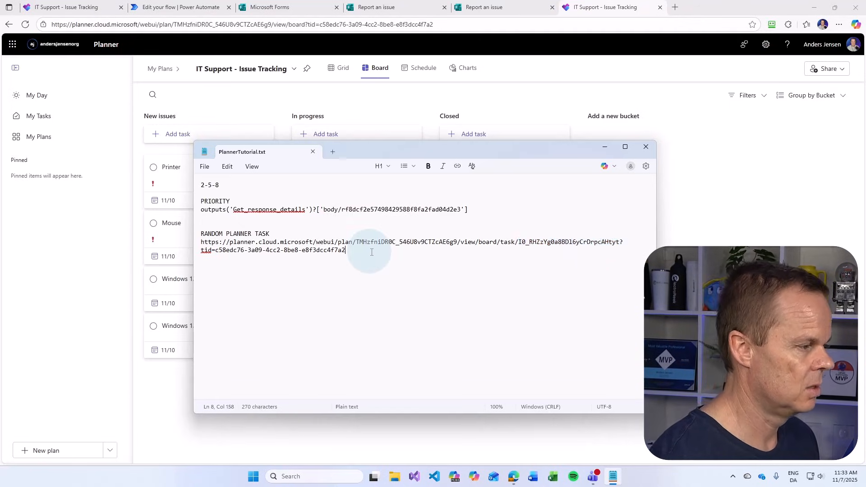
{"action": "key", "text": "Return"}
{"action": "key", "text": "Return"}
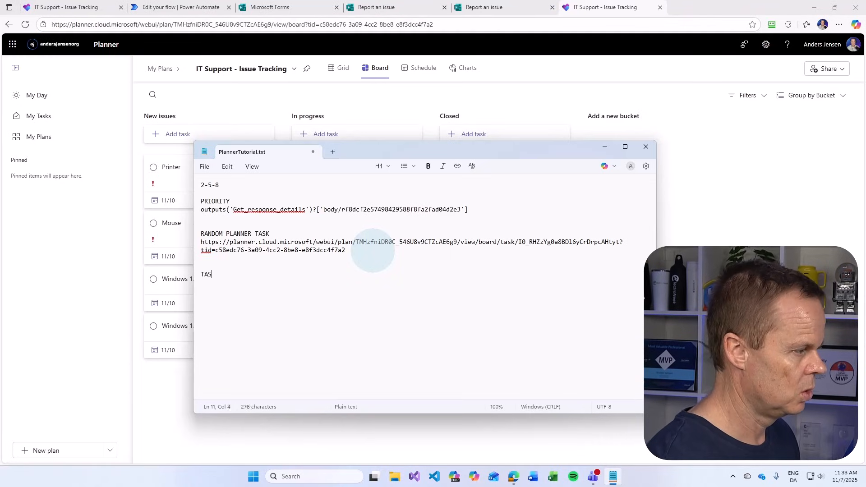
{"action": "type", "text": "TASK ID"}
{"action": "key", "text": "Return"}
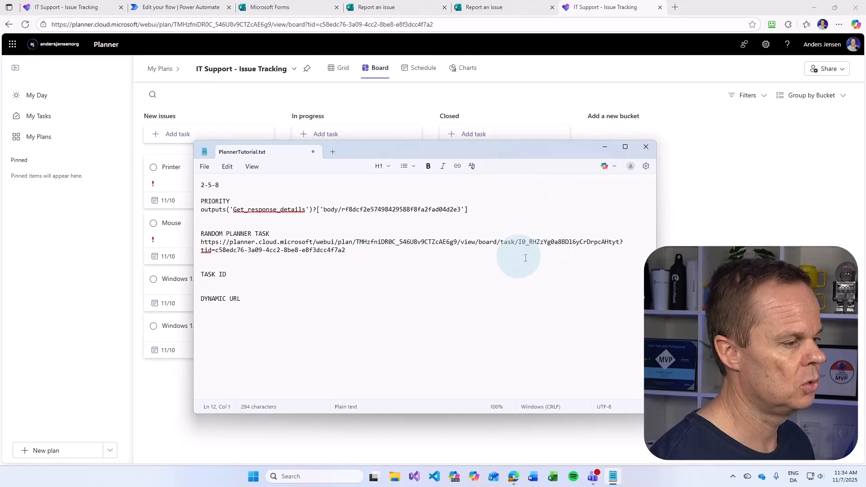
{"action": "left_click", "coordinate": [166, 8]}
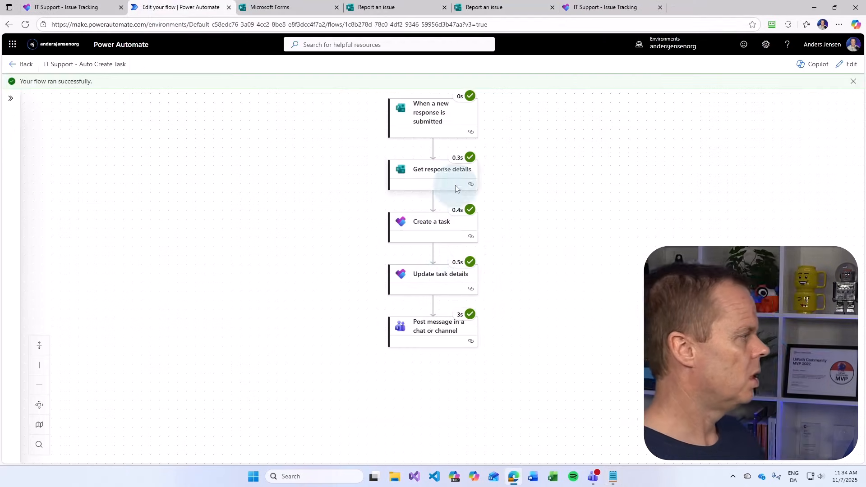
Select the new task's id in the Create a task step's raw outputs, then return to Planner
{"action": "left_click", "coordinate": [442, 231]}
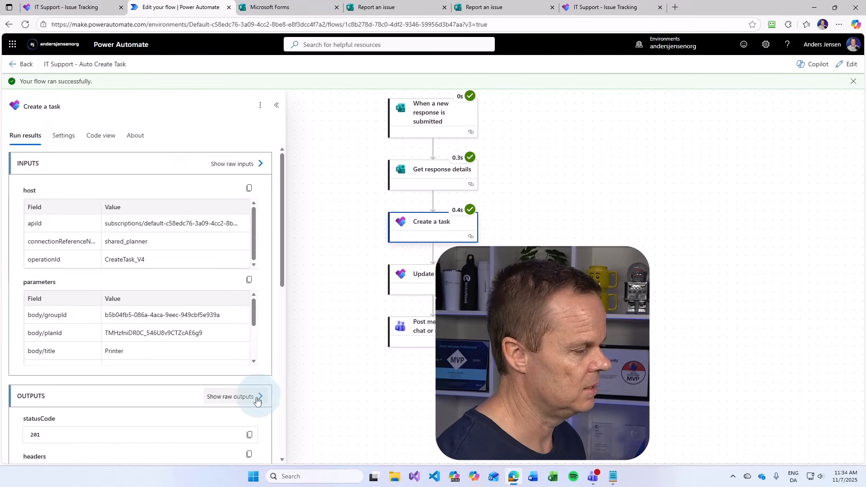
{"action": "left_click", "coordinate": [221, 398]}
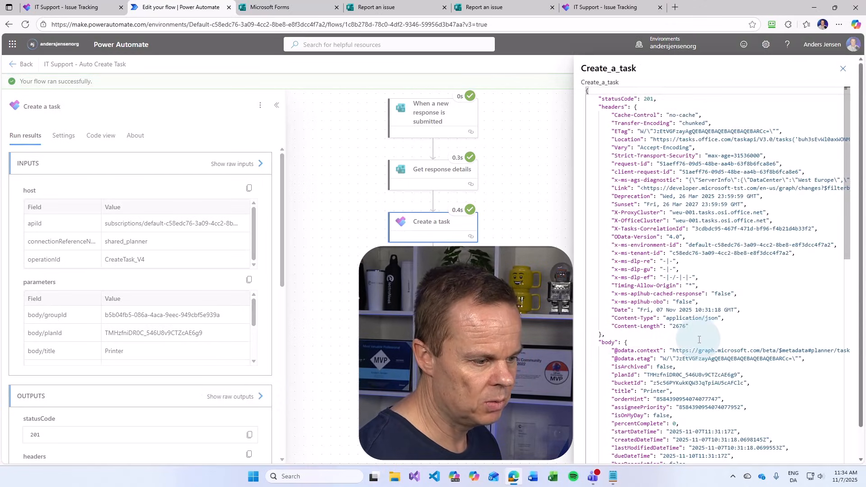
{"action": "scroll", "coordinate": [646, 362], "scroll_direction": "down", "scroll_amount": 4}
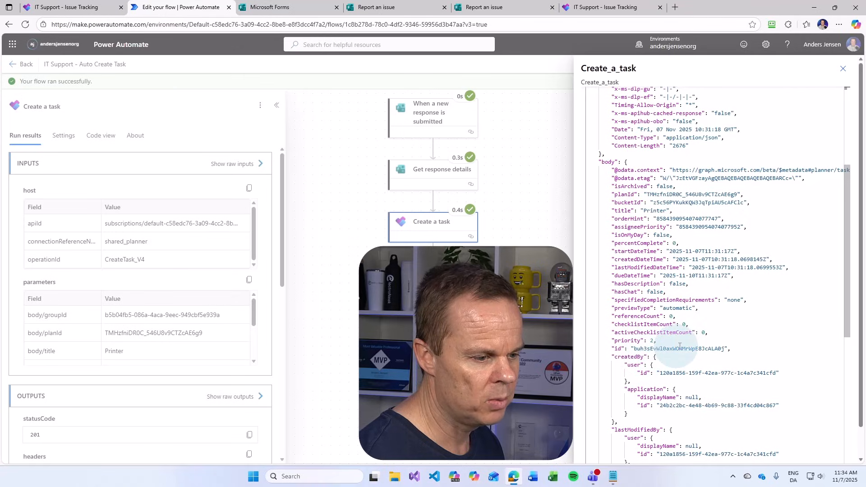
{"action": "left_click_drag", "start_coordinate": [724, 351], "coordinate": [645, 351]}
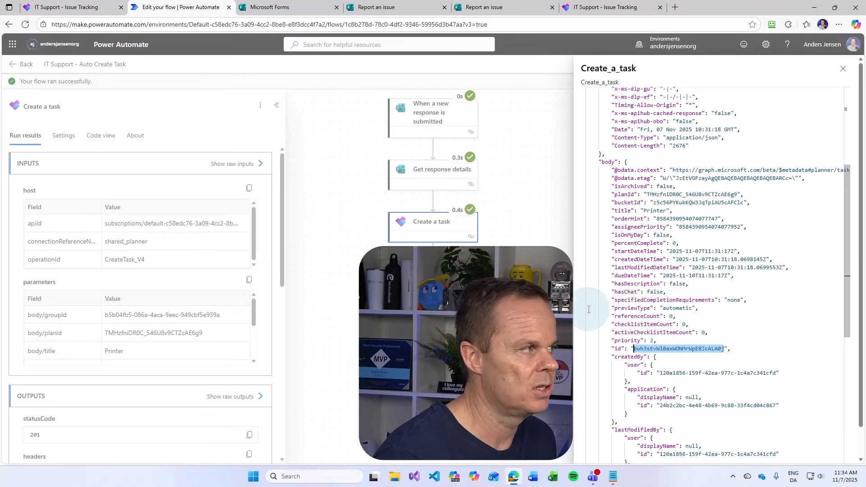
{"action": "left_click", "coordinate": [67, 7]}
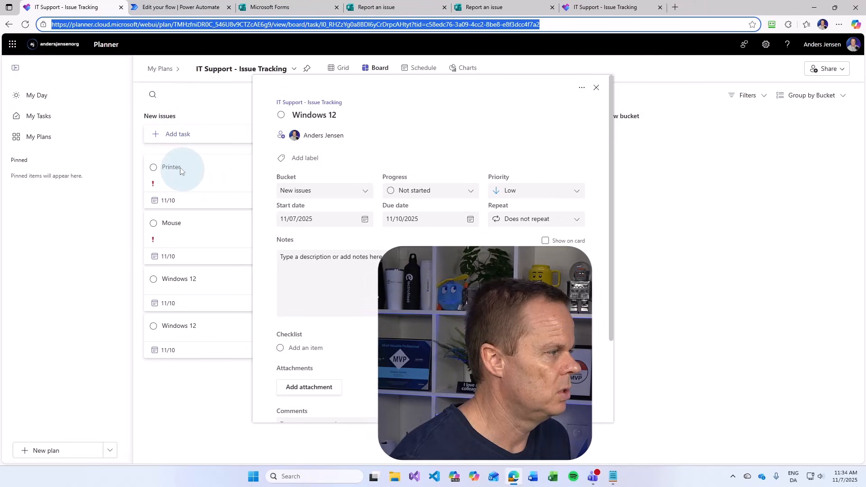
Replace the task ID in the sample URL with the new task's id and select the rebuilt URL
{"action": "left_click", "coordinate": [580, 8]}
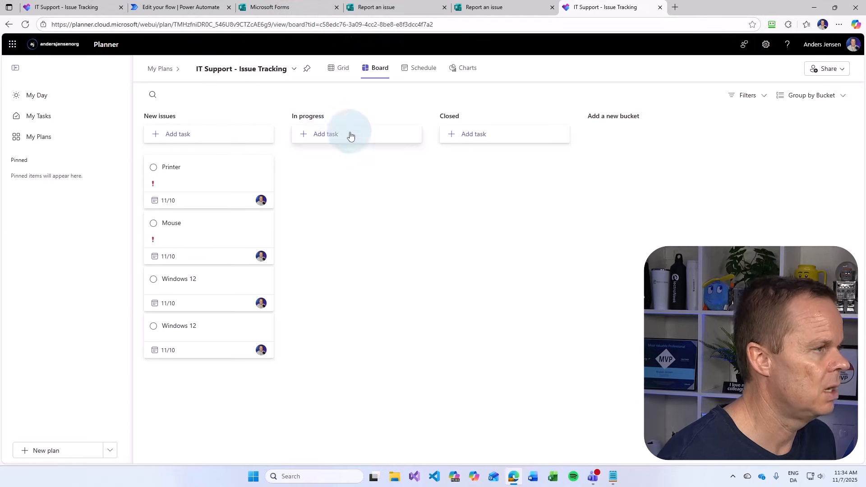
{"action": "left_click", "coordinate": [612, 476]}
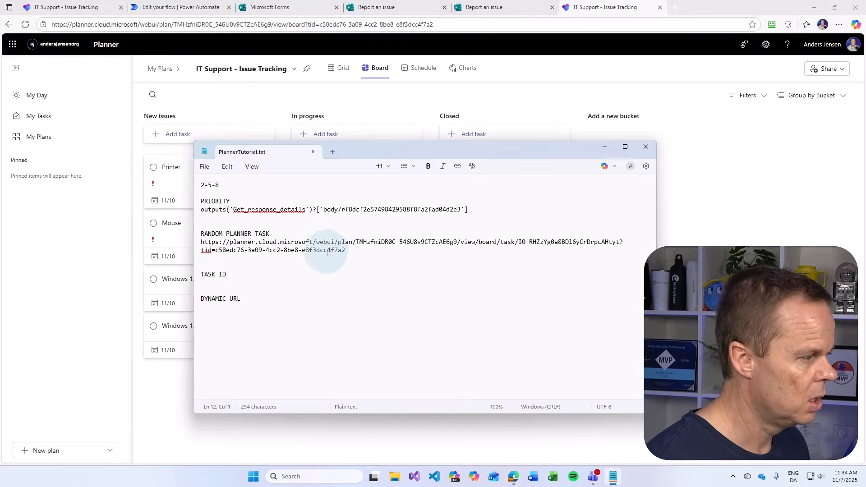
{"action": "left_click_drag", "start_coordinate": [517, 242], "coordinate": [612, 243]}
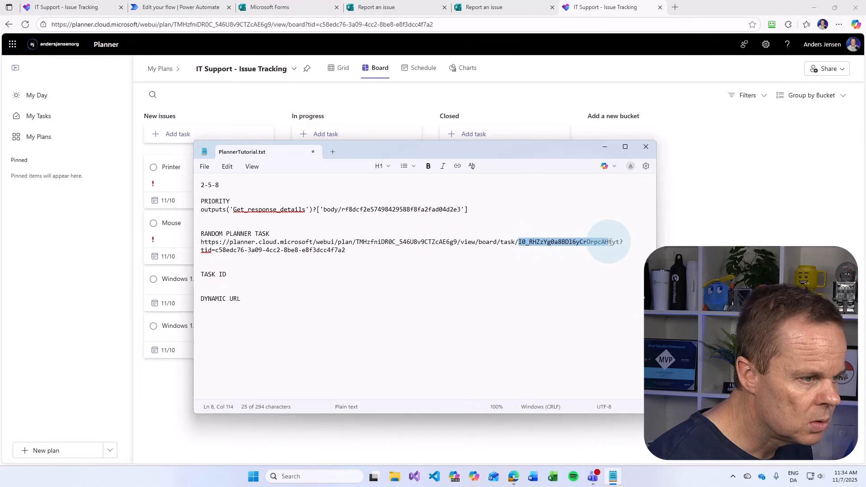
{"action": "type", "text": "buh3sEvWl0axWONMrWpE8JcALA0j"}
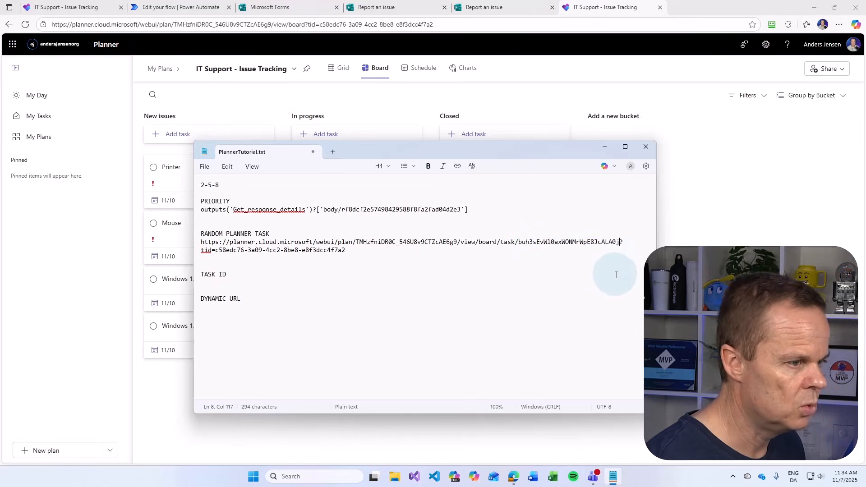
{"action": "triple_click", "coordinate": [358, 253]}
{"action": "key", "text": "ctrl+c"}
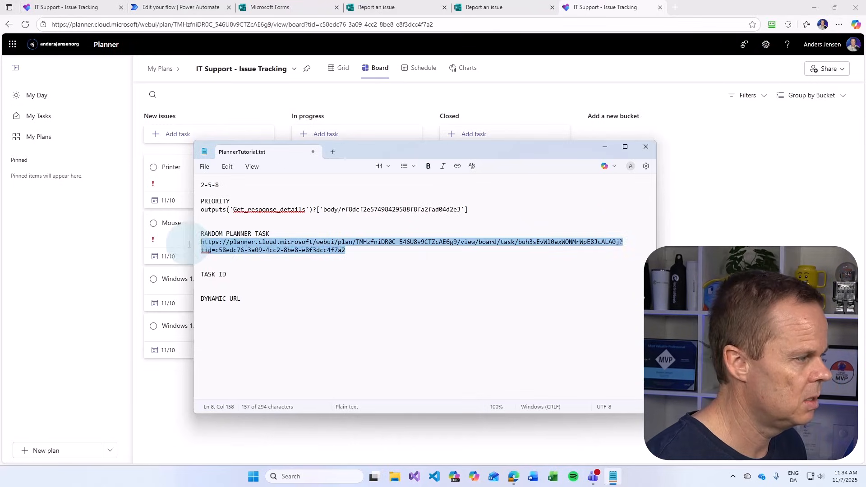
Load the rebuilt URL in Planner to open the Printer task, then bring back the notes
{"action": "left_click", "coordinate": [434, 30]}
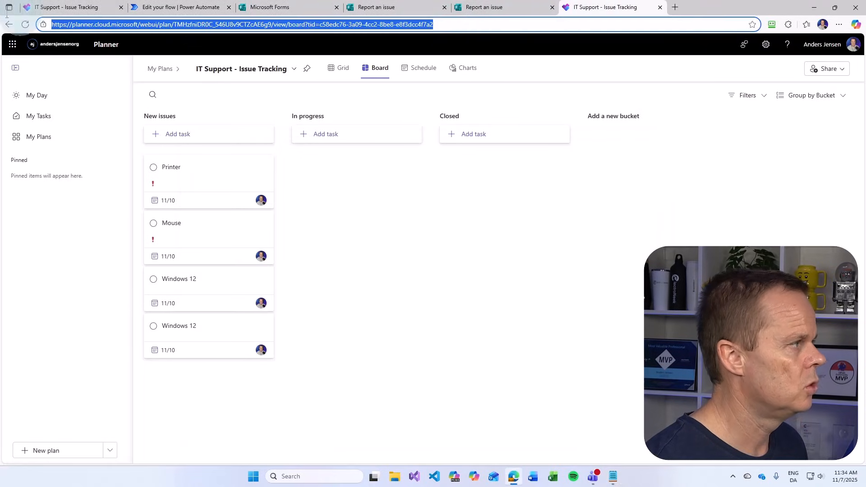
{"action": "key", "text": "ctrl+v"}
{"action": "key", "text": "Return"}
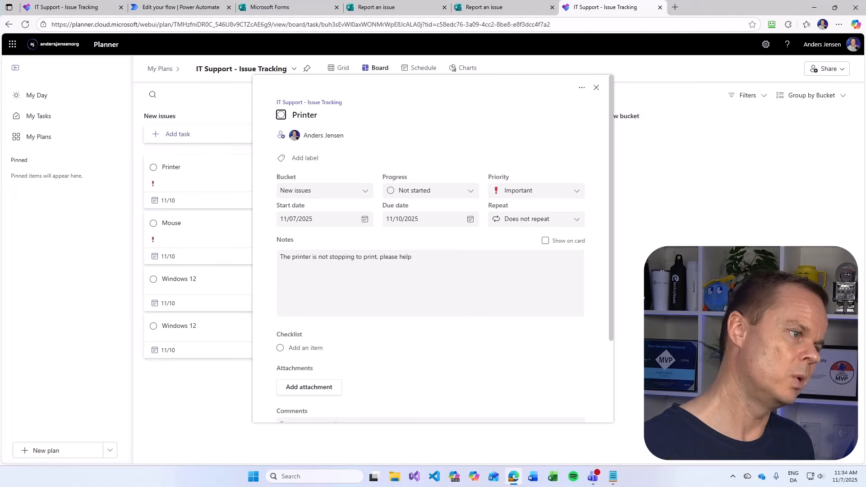
{"action": "left_click", "coordinate": [286, 276]}
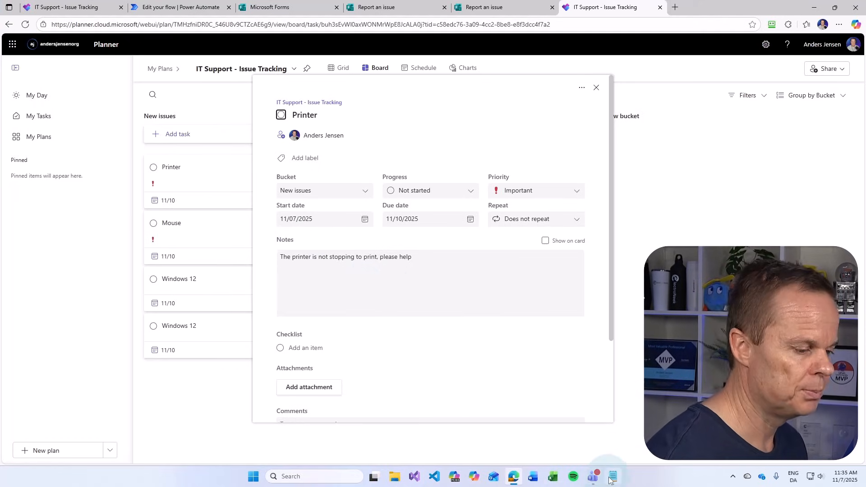
{"action": "mouse_move", "coordinate": [610, 479]}
{"action": "left_click", "coordinate": [604, 413]}
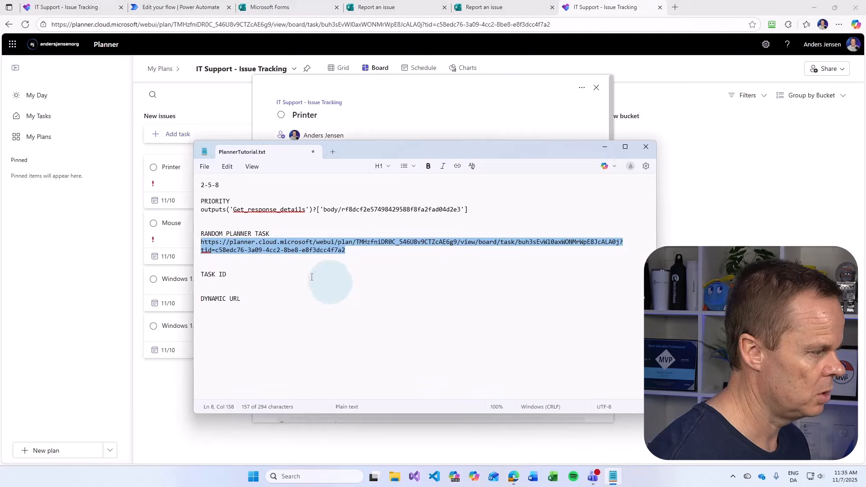
Under TASK ID, write outputs('Create_a_task')?[ using the step name copied from the flow run
{"action": "left_click", "coordinate": [221, 281]}
{"action": "key", "text": "Return"}
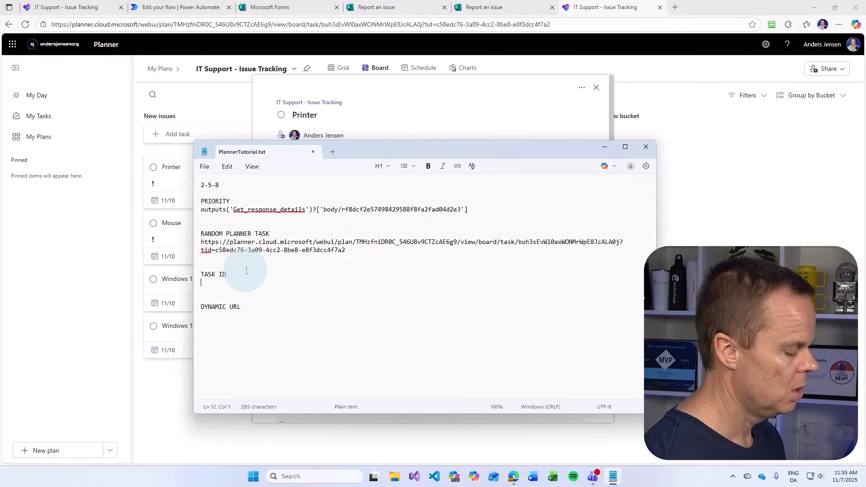
{"action": "type", "text": "outputs("}
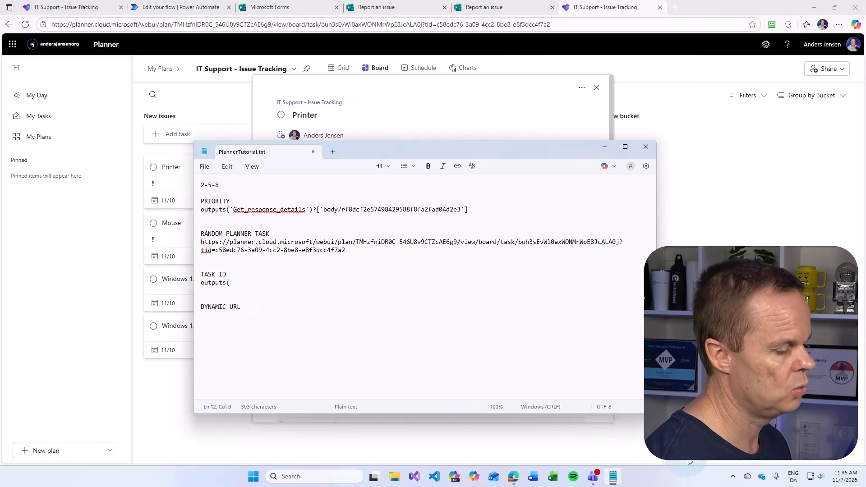
{"action": "left_click", "coordinate": [180, 8]}
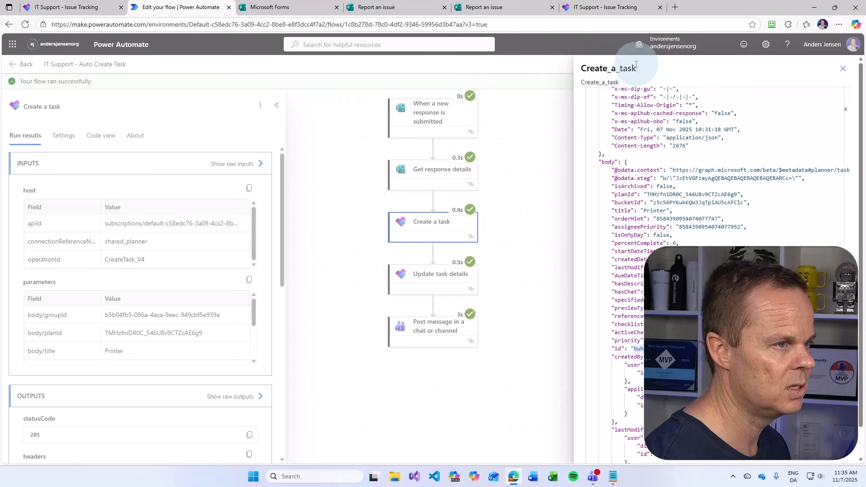
{"action": "double_click", "coordinate": [609, 68]}
{"action": "key", "text": "ctrl+c"}
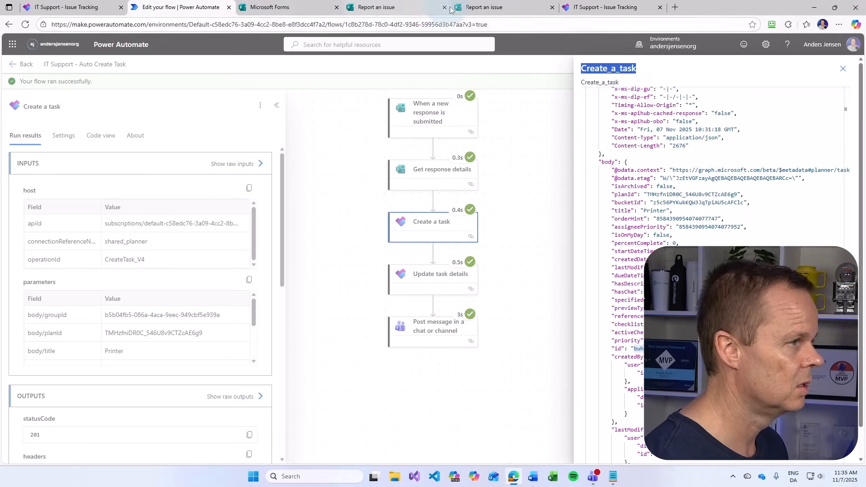
{"action": "left_click", "coordinate": [613, 476]}
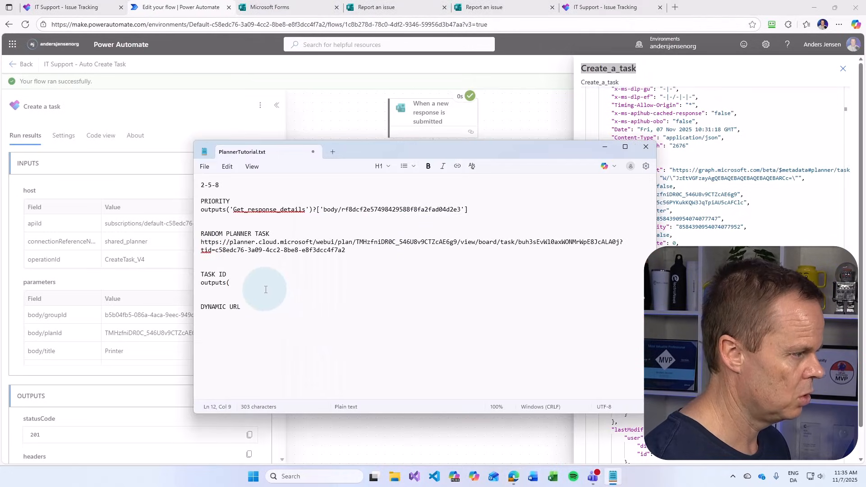
{"action": "key", "text": "ctrl+v"}
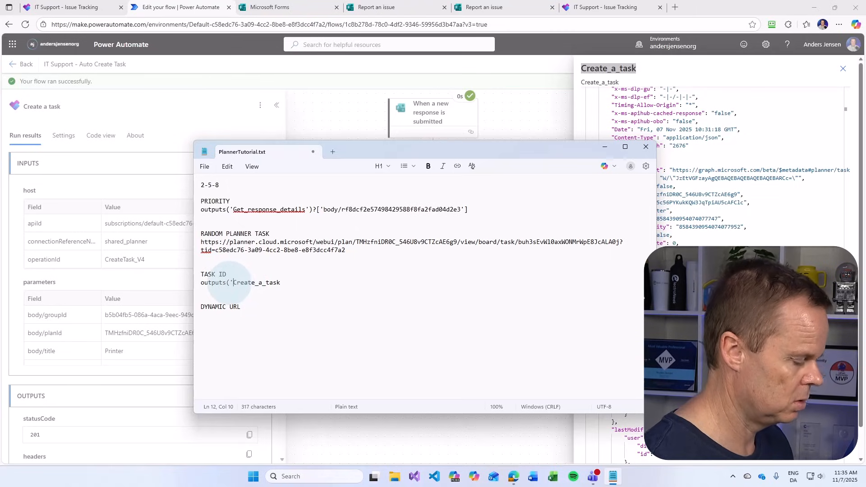
{"action": "key", "text": "End"}
{"action": "type", "text": "'"}
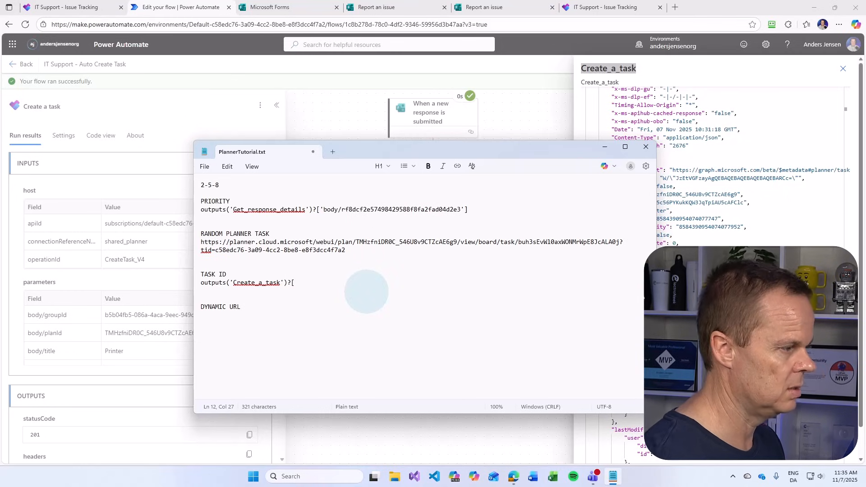
{"action": "left_click_drag", "start_coordinate": [426, 151], "coordinate": [328, 128]}
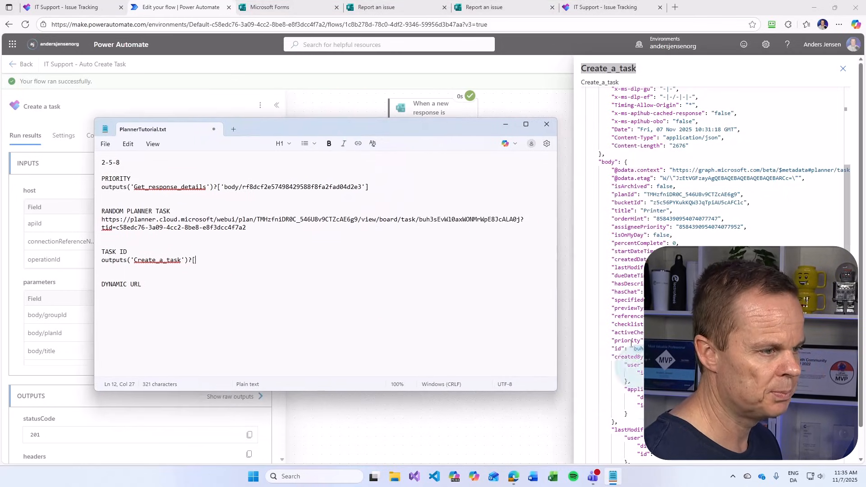
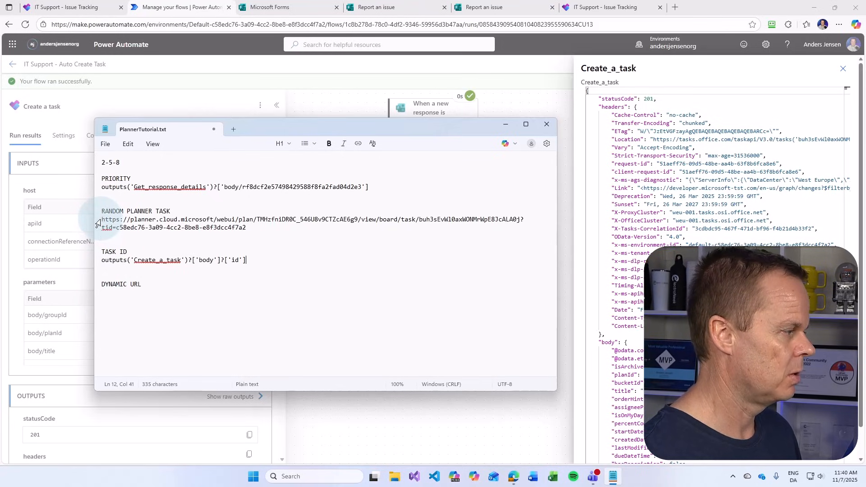
Inspect the sample Planner URL's prefix and tid parameter, then start the expression below DYNAMIC URL
{"action": "left_click_drag", "start_coordinate": [102, 220], "coordinate": [418, 222]}
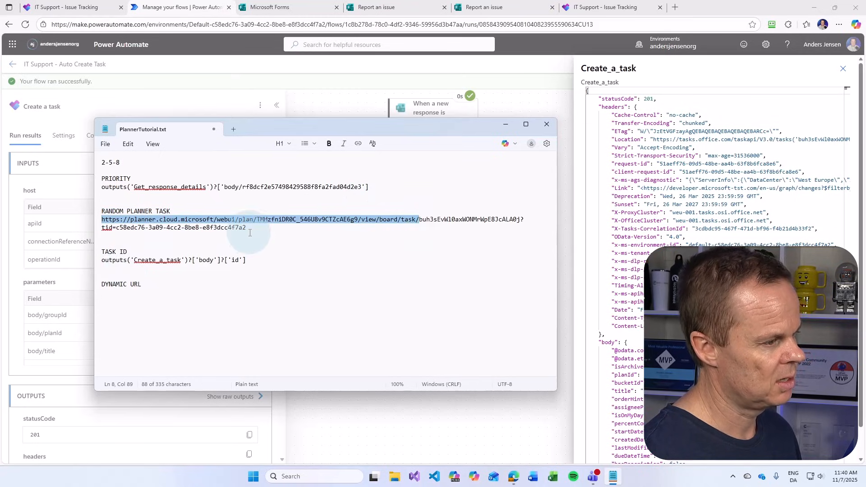
{"action": "left_click", "coordinate": [523, 219]}
{"action": "left_click_drag", "start_coordinate": [522, 219], "coordinate": [318, 240]}
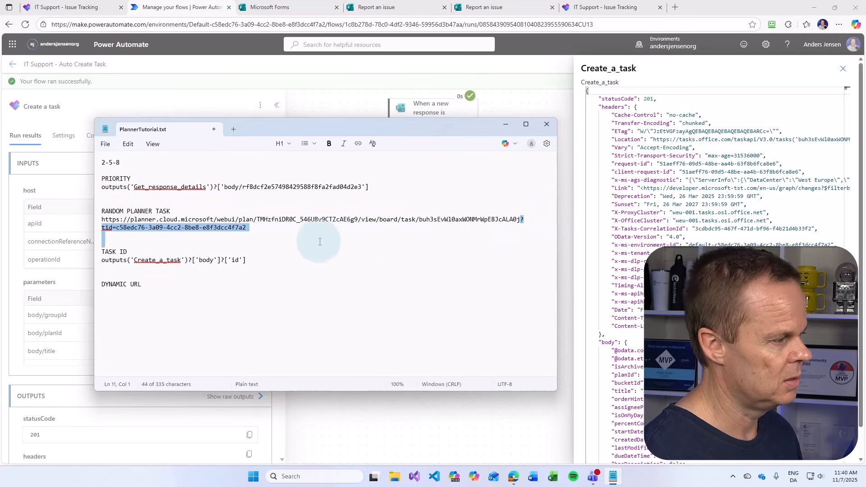
{"action": "left_click", "coordinate": [146, 301]}
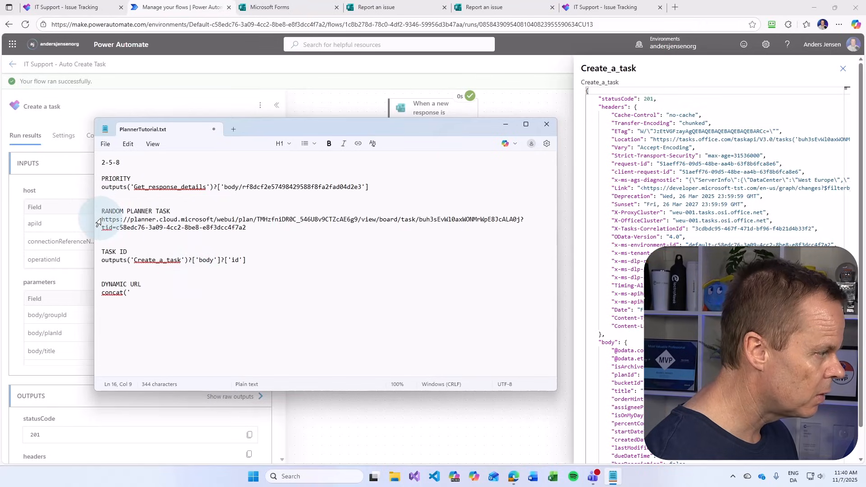
Paste the Planner task URL prefix and the Create_a_task id expression into concat()
{"action": "left_click_drag", "start_coordinate": [108, 219], "coordinate": [419, 219]}
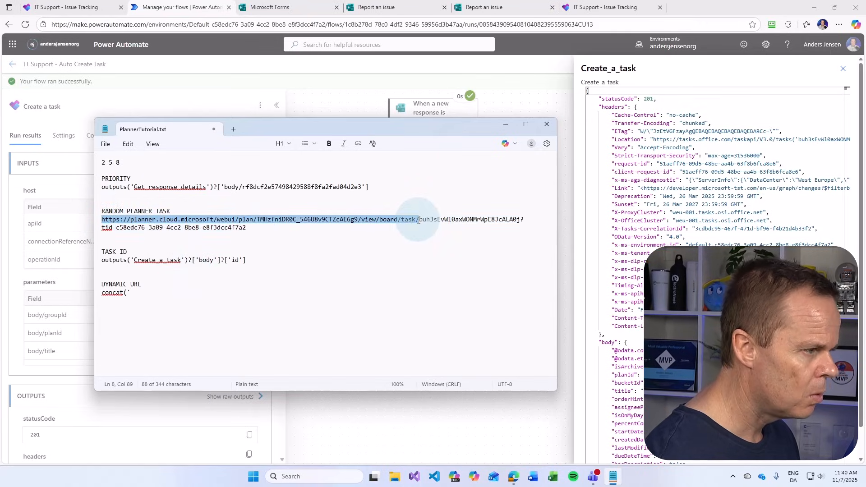
{"action": "key", "text": "ctrl+c"}
{"action": "left_click", "coordinate": [185, 292]}
{"action": "key", "text": "ctrl+v"}
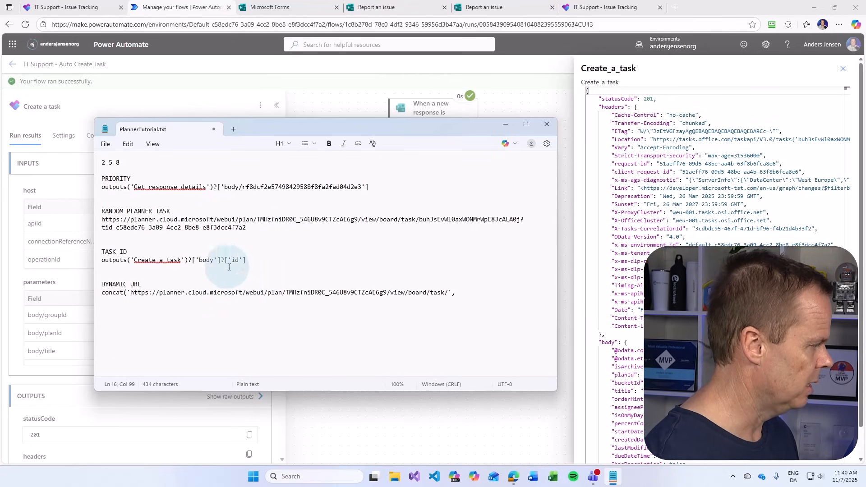
{"action": "left_click_drag", "start_coordinate": [249, 261], "coordinate": [98, 262]}
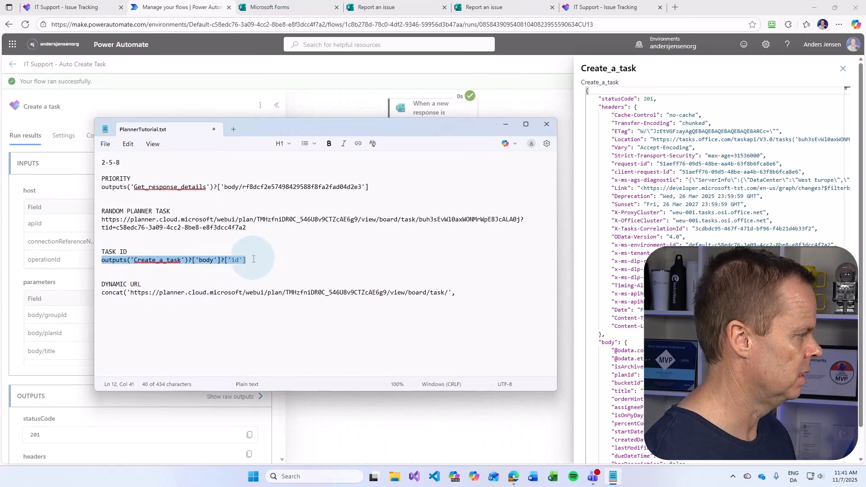
{"action": "key", "text": "ctrl+c"}
{"action": "left_click", "coordinate": [465, 292]}
{"action": "key", "text": "ctrl+v"}
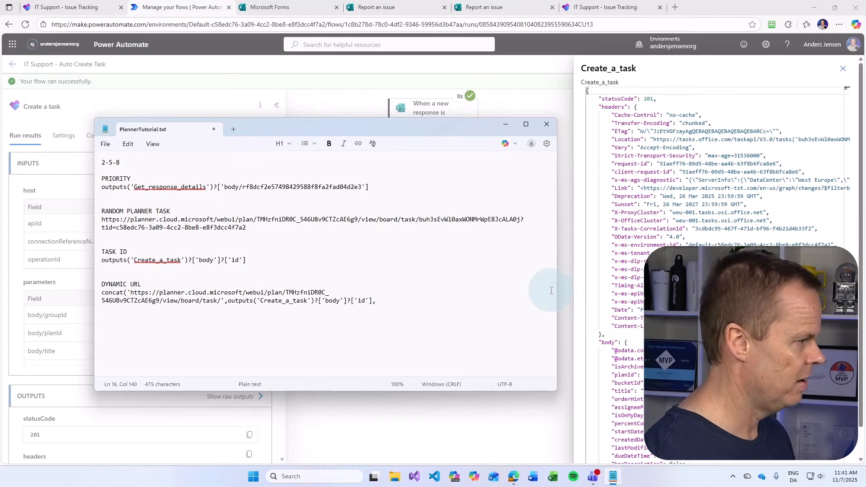
Append the ?tid= parameter, close the concat expression, and select the finished expression
{"action": "left_click_drag", "start_coordinate": [522, 220], "coordinate": [249, 231]}
{"action": "left_click", "coordinate": [392, 298]}
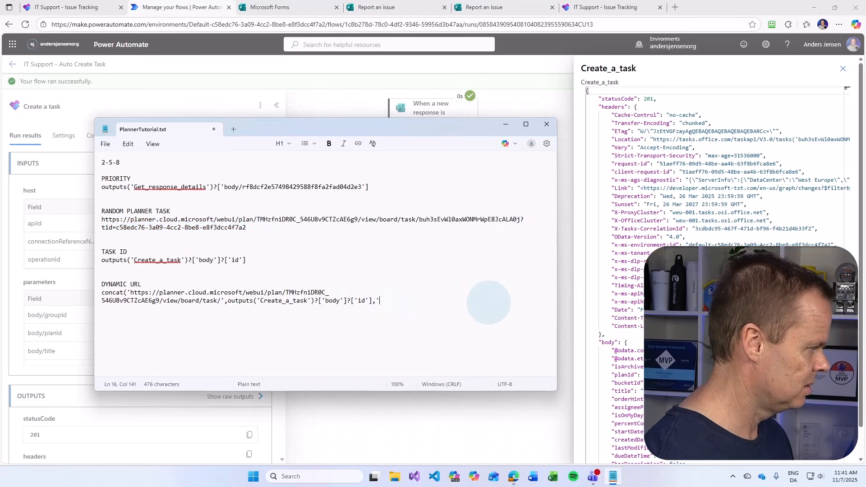
{"action": "type", "text": "'"}
{"action": "key", "text": "ctrl+v"}
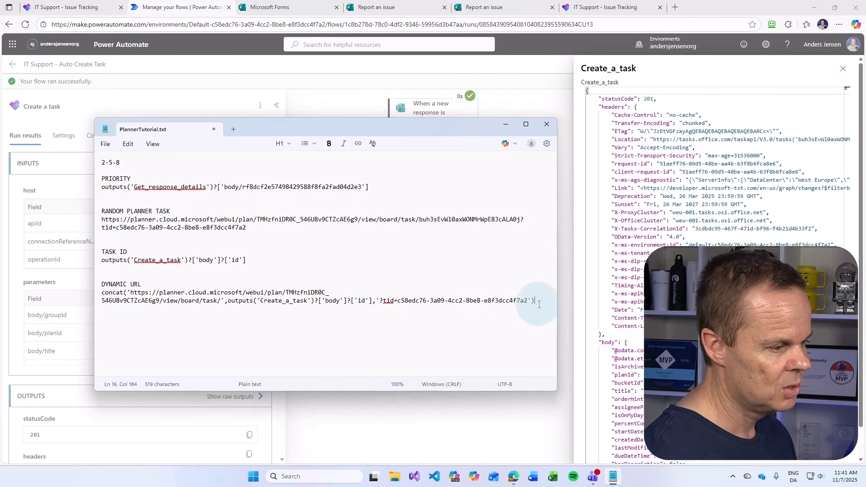
{"action": "left_click_drag", "start_coordinate": [536, 301], "coordinate": [91, 295]}
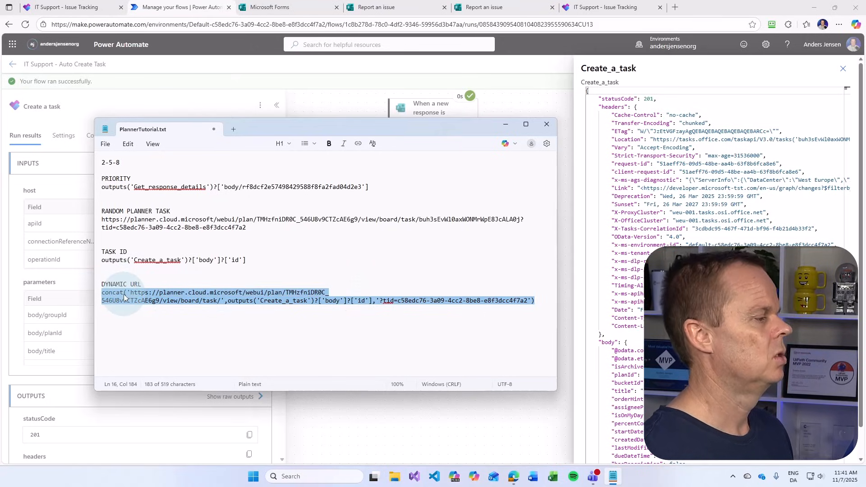
{"action": "left_click", "coordinate": [169, 15]}
Add a new 🔗 'Link to Planner issue' line below Contact in the Teams post message step
{"action": "left_click", "coordinate": [427, 332]}
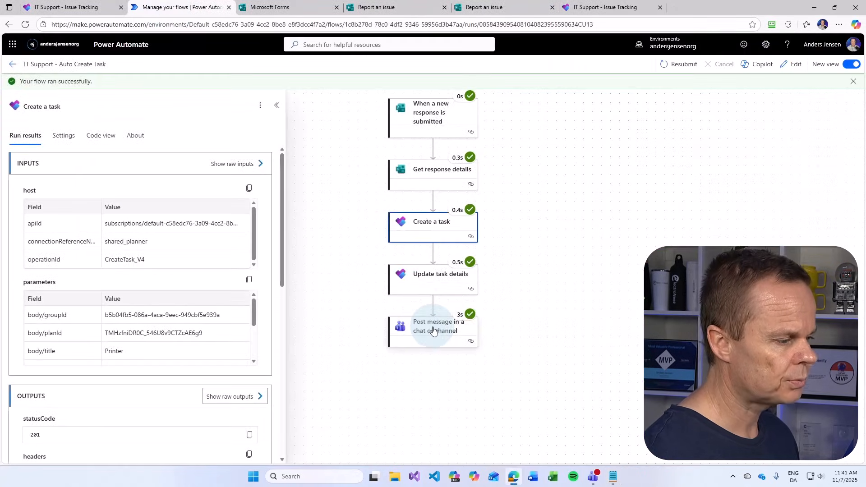
{"action": "left_click", "coordinate": [794, 64]}
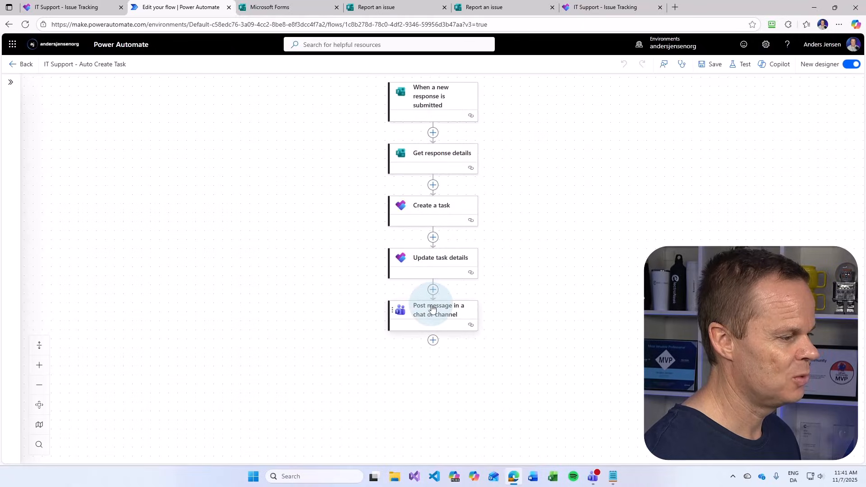
{"action": "left_click", "coordinate": [432, 309]}
{"action": "left_click", "coordinate": [117, 352]}
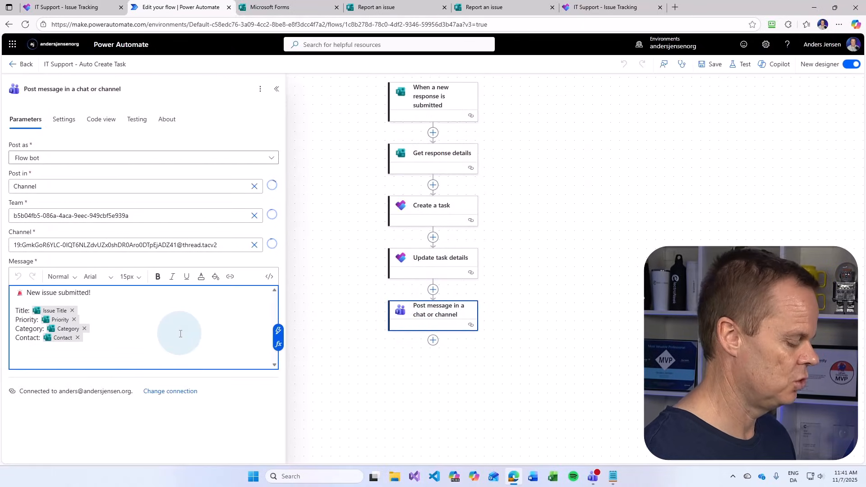
{"action": "key", "text": "Return"}
{"action": "key", "text": "Return"}
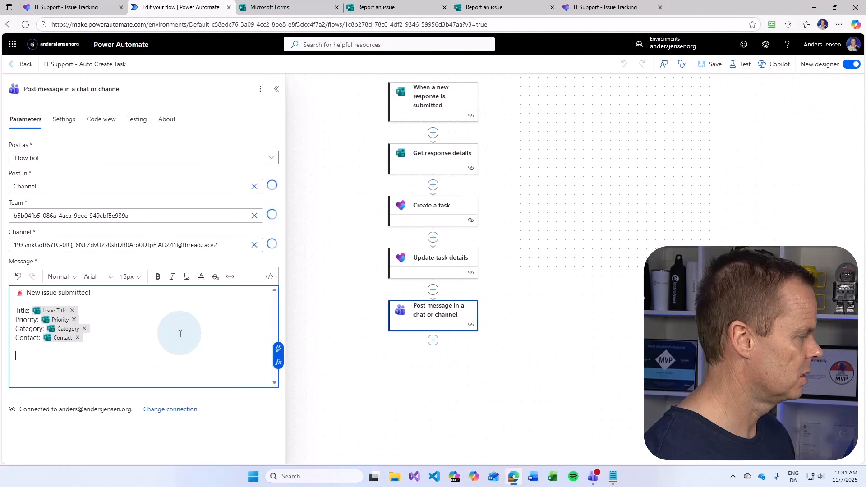
{"action": "key", "text": "super+period"}
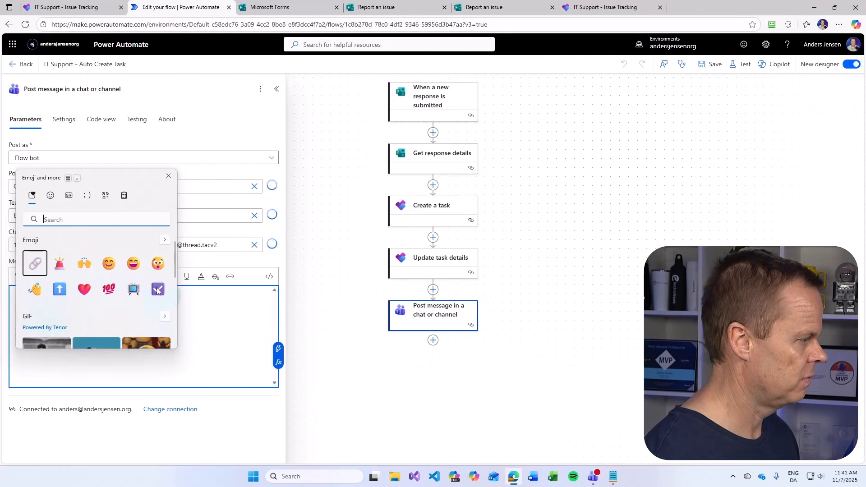
{"action": "left_click", "coordinate": [35, 263]}
{"action": "left_click", "coordinate": [118, 352]}
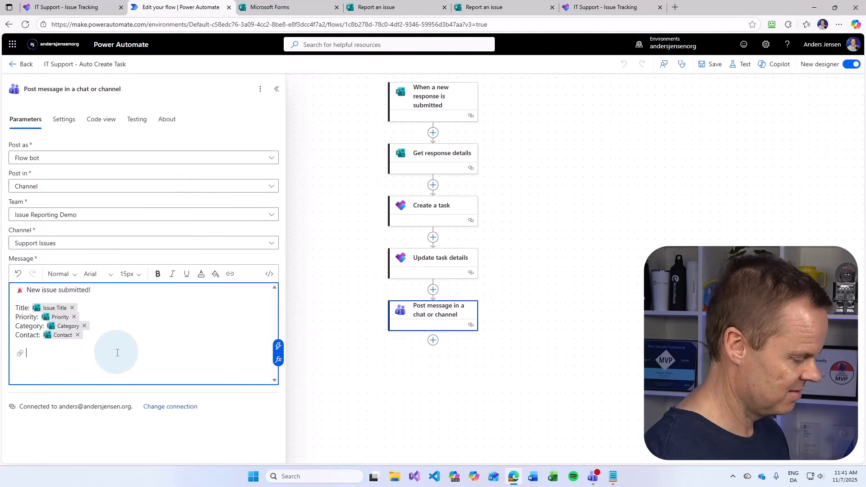
{"action": "type", "text": "Link to"}
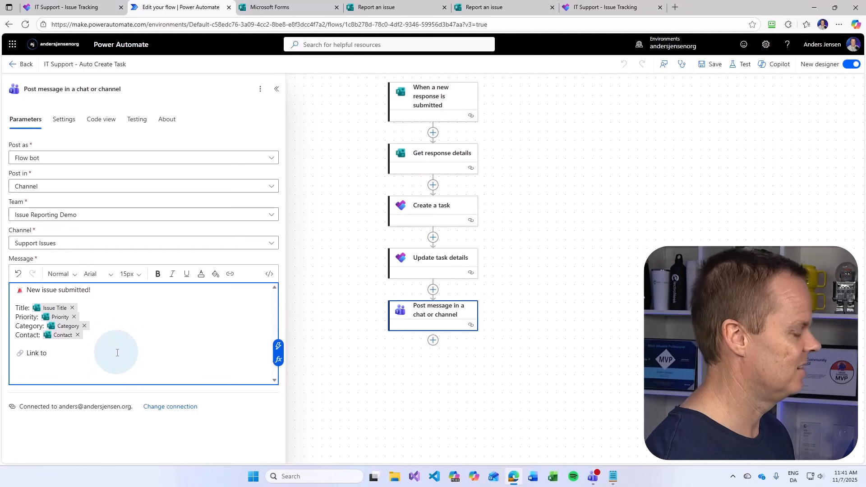
{"action": "type", "text": " Planner issue:"}
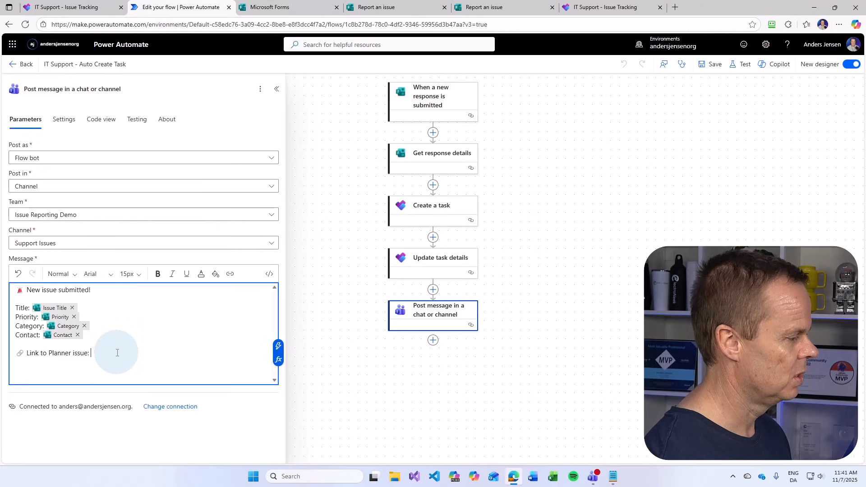
Insert the pasted concat Planner-link expression after 'Link to Planner issue:' in the message
{"action": "left_click", "coordinate": [278, 360]}
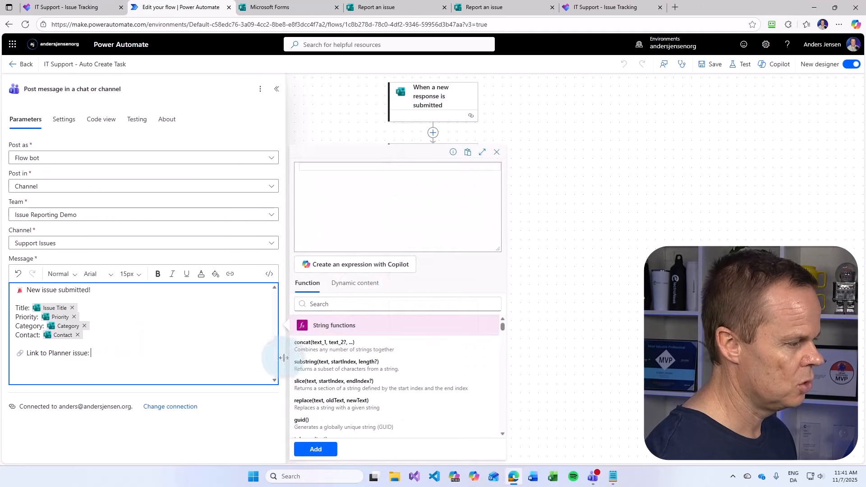
{"action": "left_click", "coordinate": [373, 221]}
{"action": "key", "text": "ctrl+v"}
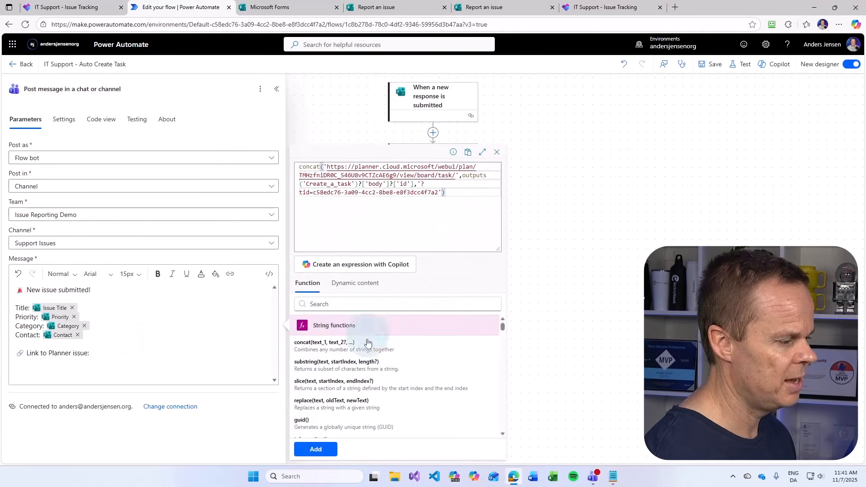
{"action": "left_click", "coordinate": [316, 449]}
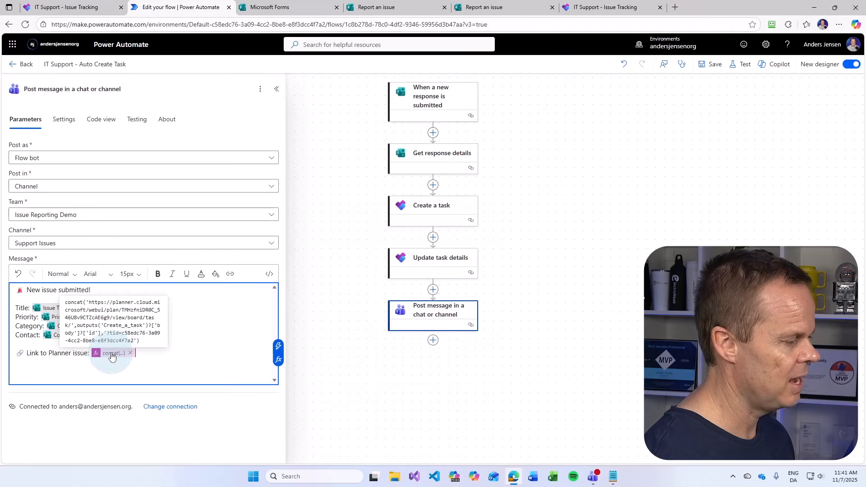
Save the flow and start a manual test run
{"action": "left_click", "coordinate": [715, 63]}
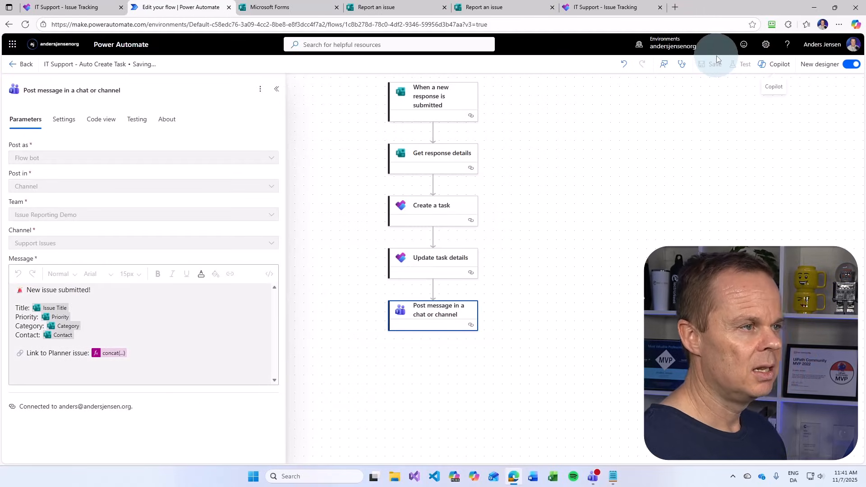
{"action": "left_click", "coordinate": [660, 7]}
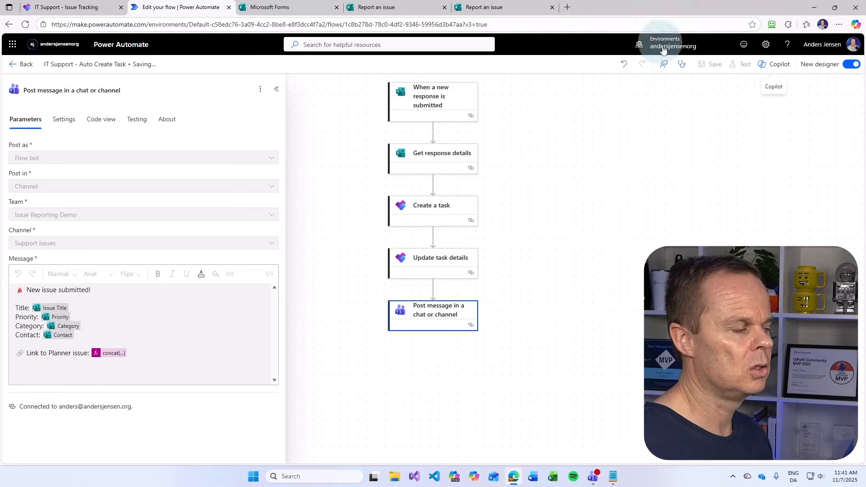
{"action": "left_click", "coordinate": [740, 64]}
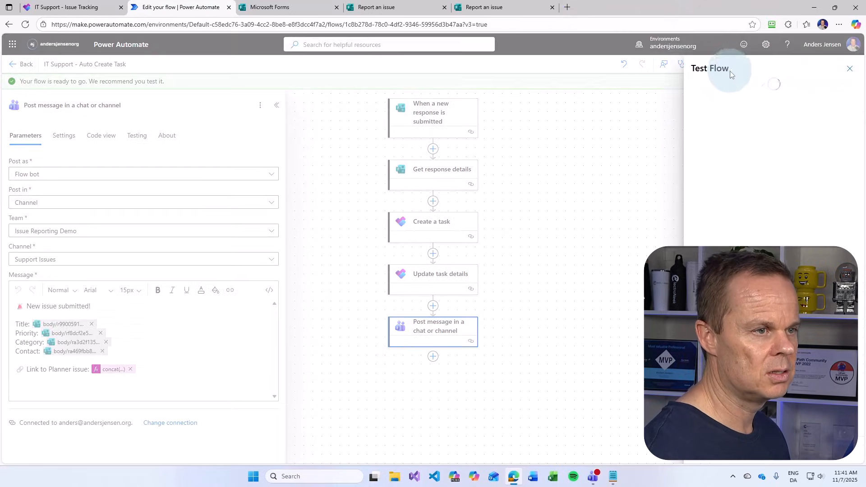
{"action": "left_click", "coordinate": [703, 88]}
{"action": "left_click", "coordinate": [698, 453]}
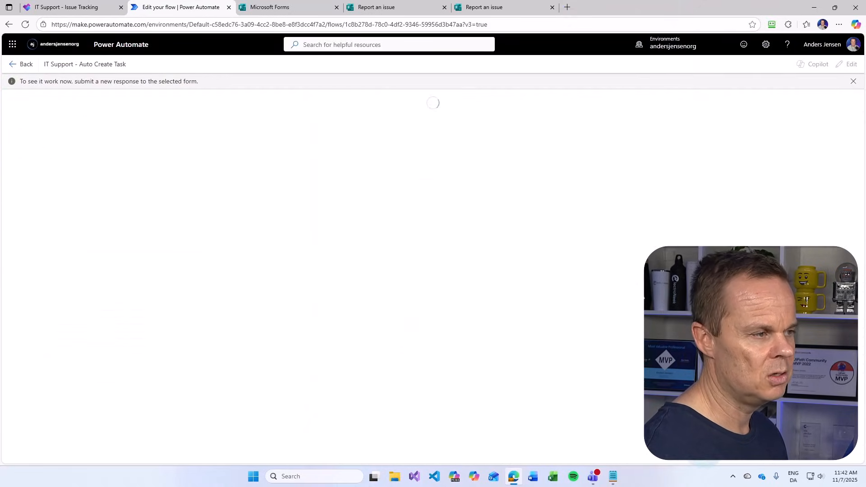
Start a new Report an issue response titled 'Wifi problem' with description 'Wifi is not working'
{"action": "left_click", "coordinate": [478, 8]}
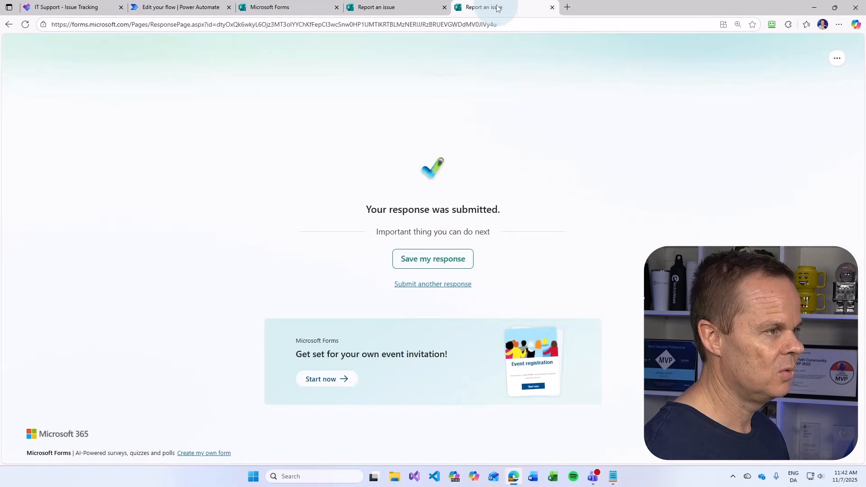
{"action": "left_click", "coordinate": [450, 285]}
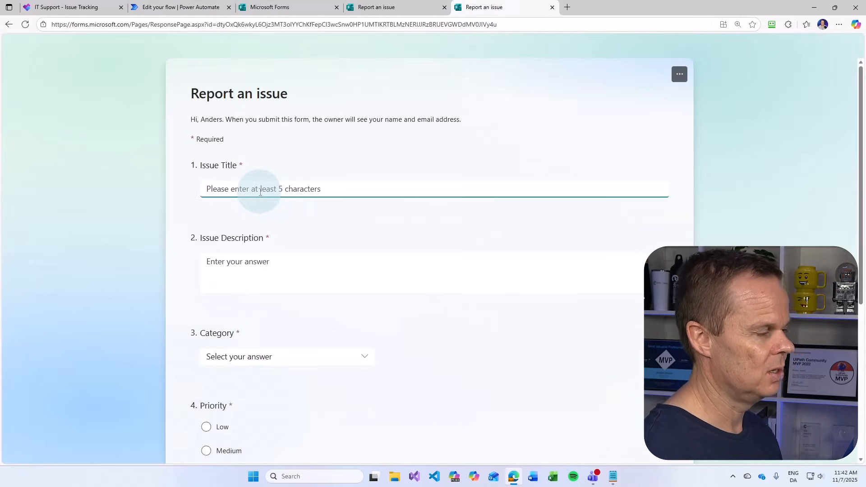
{"action": "type", "text": "Wifi"}
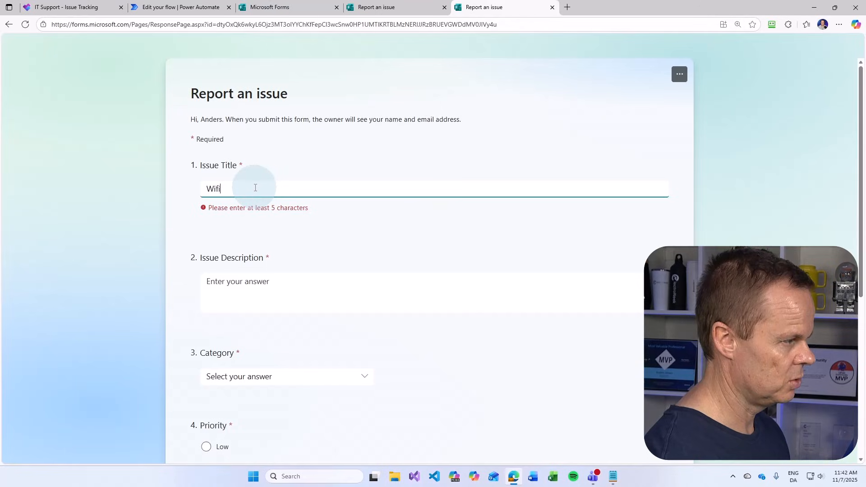
{"action": "key", "text": "Tab"}
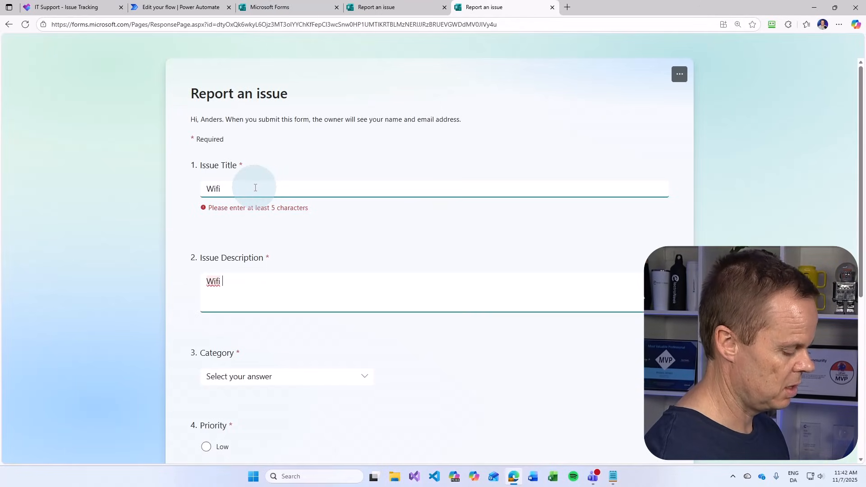
{"action": "type", "text": "Wifi is not wo"}
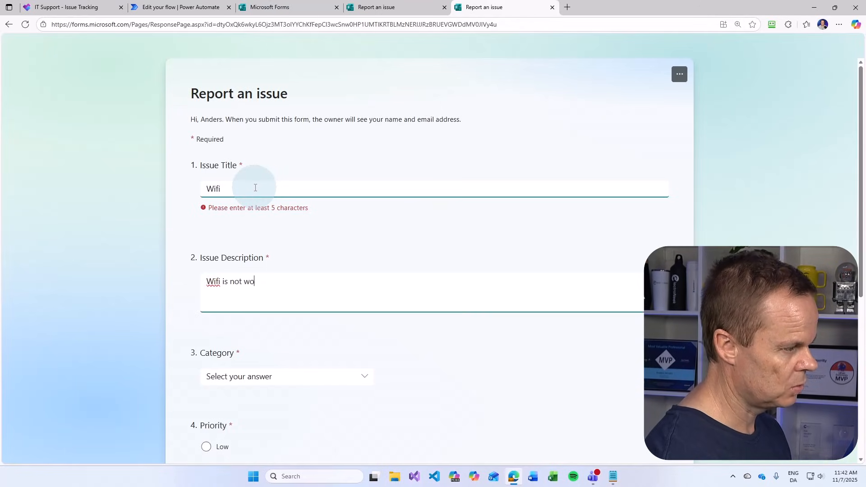
{"action": "type", "text": "rking on and off"}
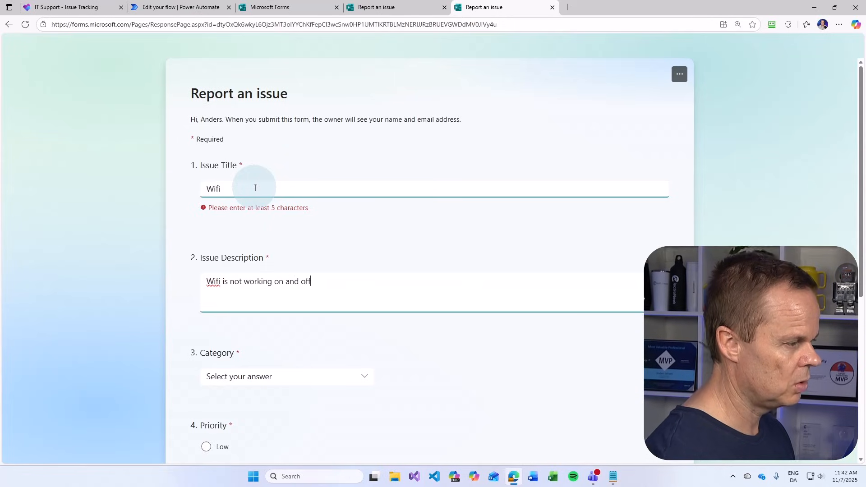
{"action": "left_click", "coordinate": [255, 188]}
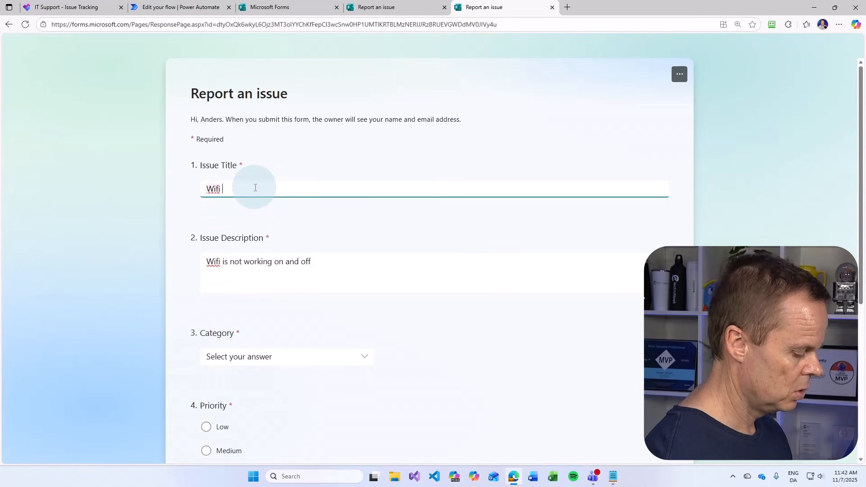
{"action": "left_click", "coordinate": [300, 275]}
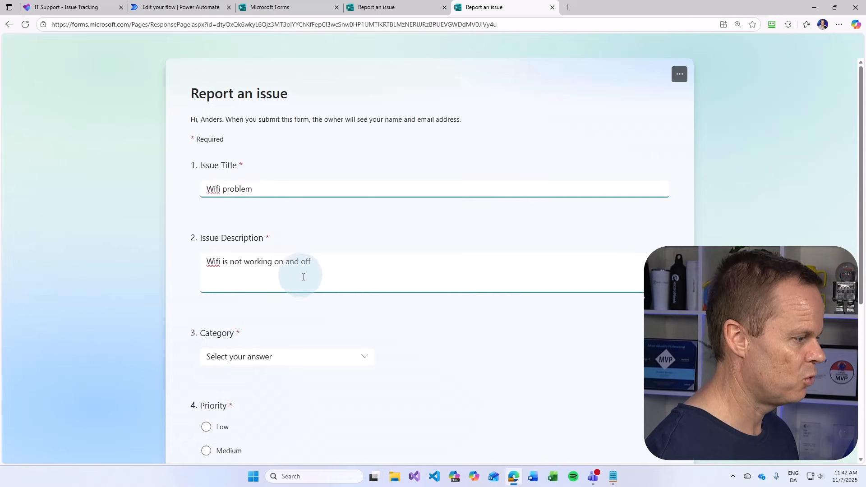
Choose Network category and Low priority, enter the contact e-mail, and submit the form
{"action": "scroll", "coordinate": [221, 284], "scroll_direction": "down", "scroll_amount": 2}
{"action": "left_click", "coordinate": [241, 265]}
{"action": "left_click", "coordinate": [246, 323]}
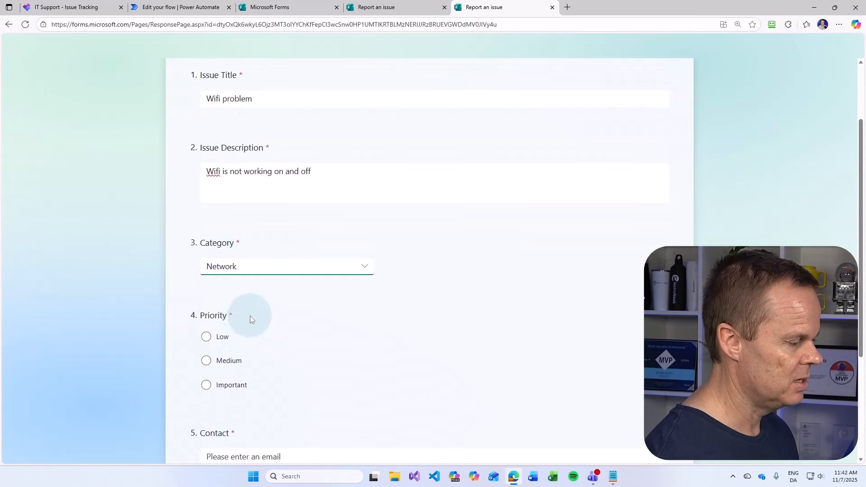
{"action": "left_click", "coordinate": [215, 337]}
{"action": "scroll", "coordinate": [298, 387], "scroll_direction": "down", "scroll_amount": 4}
{"action": "left_click", "coordinate": [242, 291]}
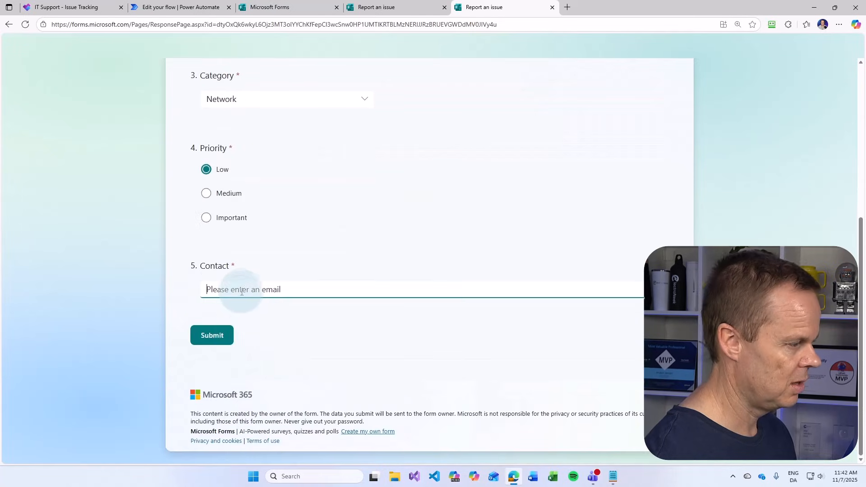
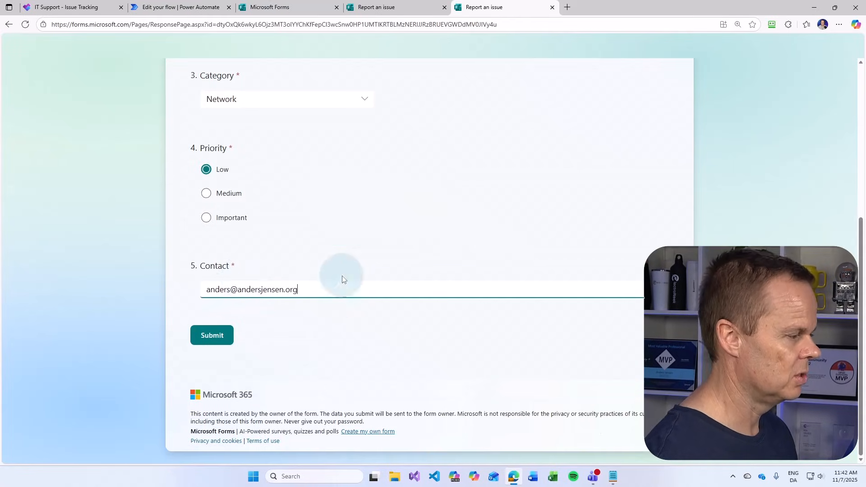
{"action": "left_click", "coordinate": [219, 339]}
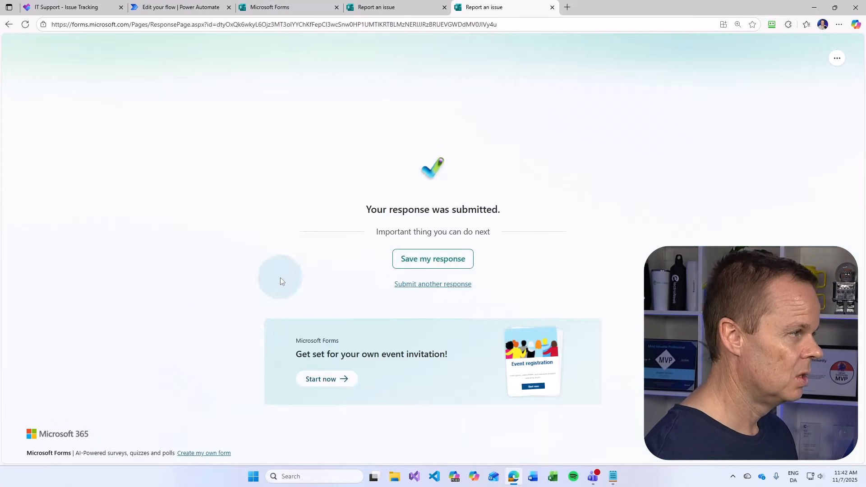
{"action": "left_click", "coordinate": [226, 13]}
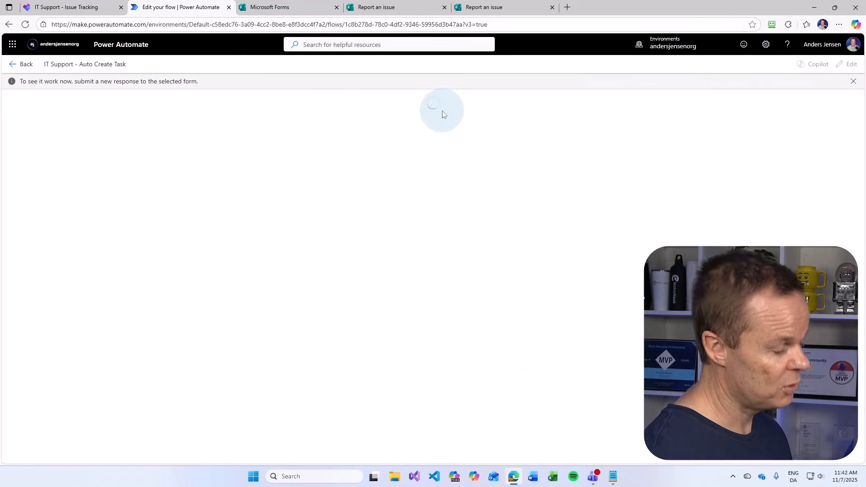
Find the new Wifi problem post in the Teams Support Issues channel and select its Planner link
{"action": "left_click", "coordinate": [481, 6]}
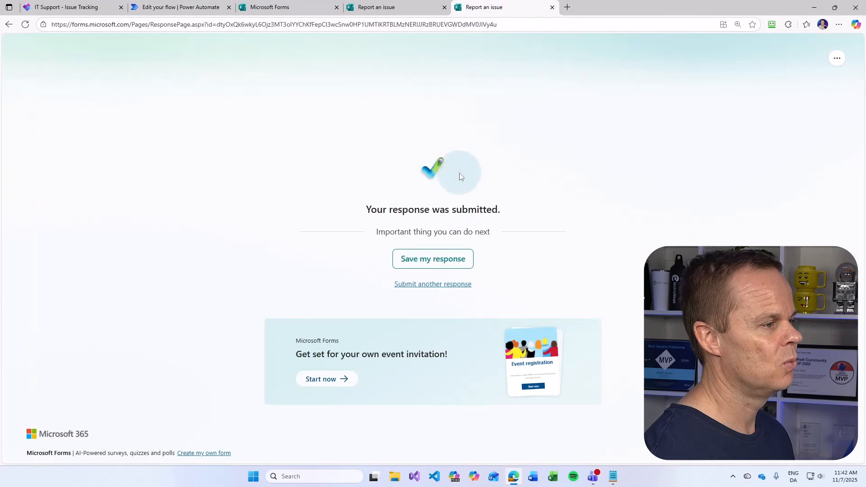
{"action": "left_click", "coordinate": [181, 6]}
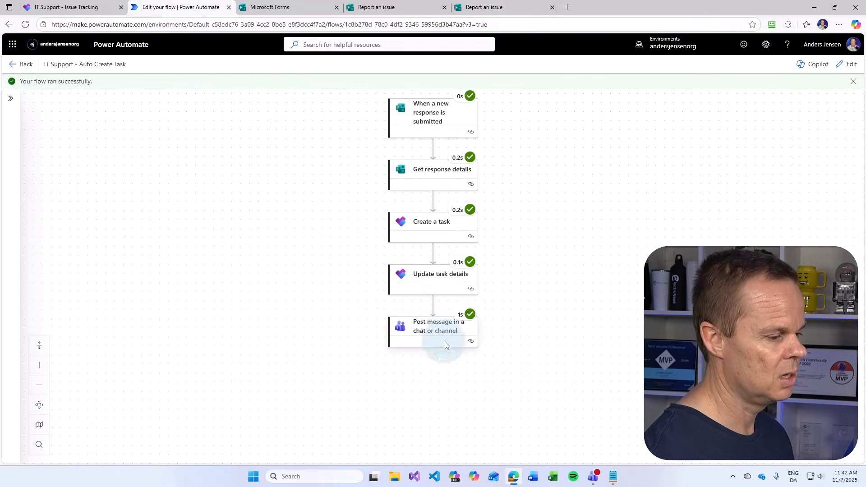
{"action": "left_click", "coordinate": [598, 482]}
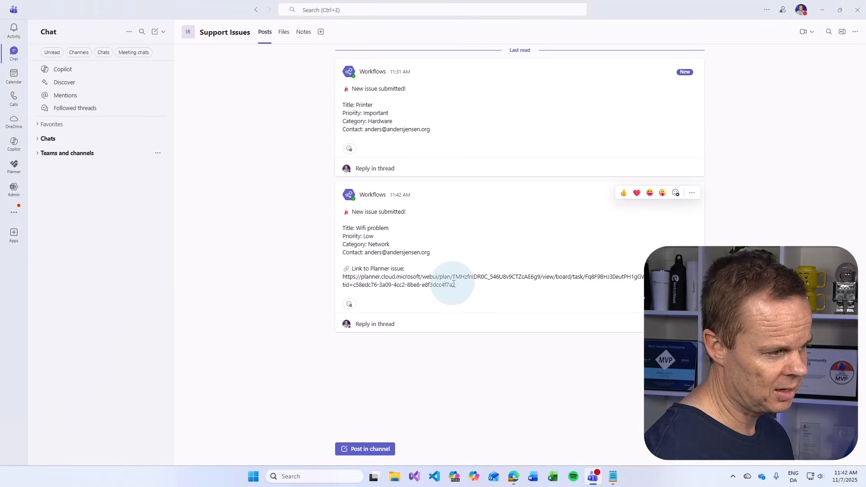
{"action": "left_click_drag", "start_coordinate": [456, 284], "coordinate": [341, 280]}
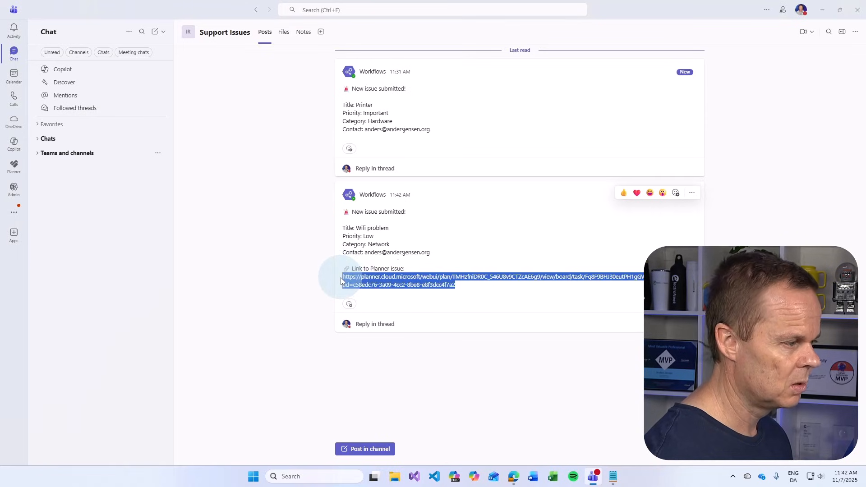
Open the copied Planner link in a new tab and check the Wifi problem task's notes
{"action": "left_click", "coordinate": [517, 480]}
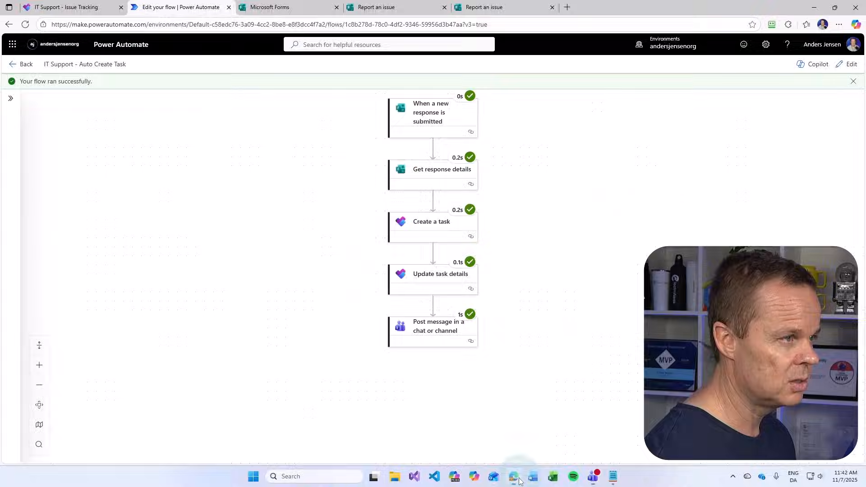
{"action": "left_click", "coordinate": [567, 7]}
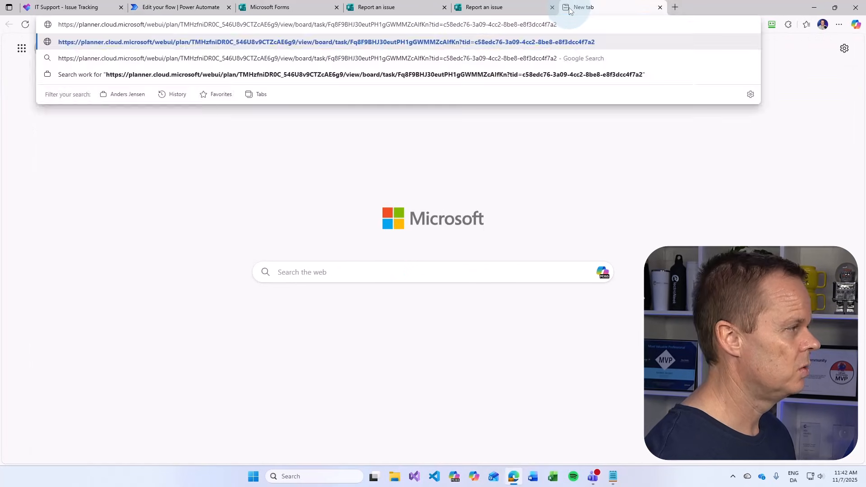
{"action": "key", "text": "Return"}
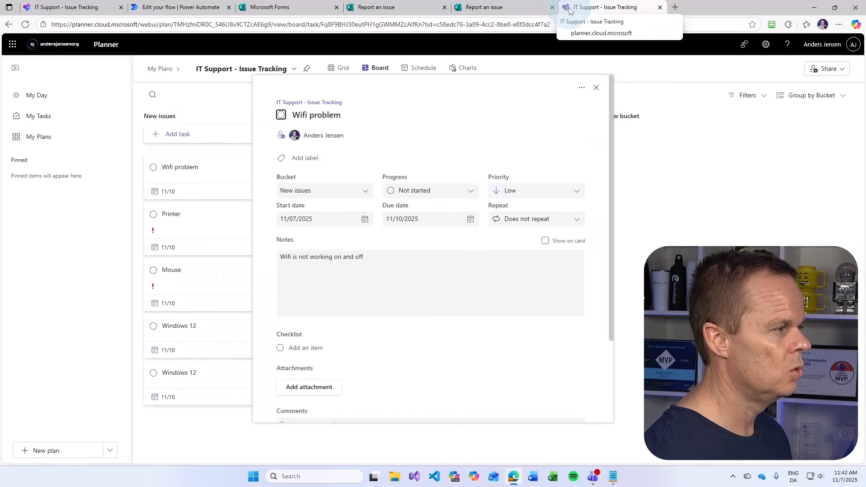
{"action": "left_click", "coordinate": [397, 284]}
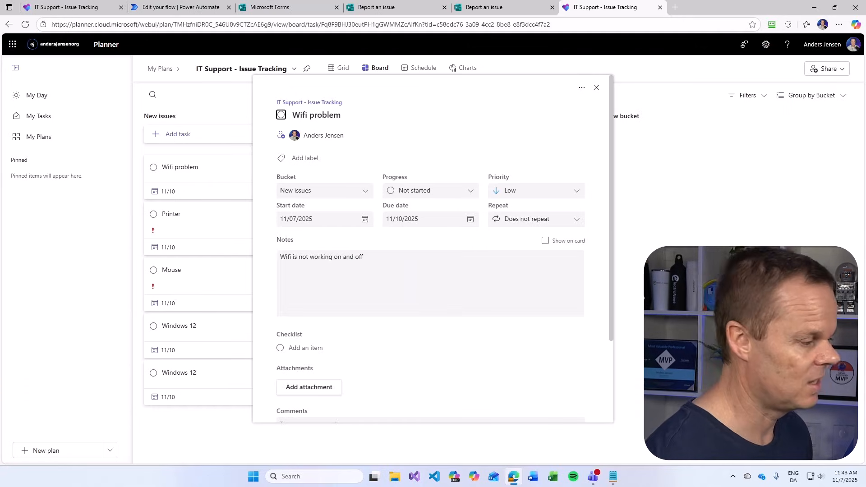
{"action": "left_click", "coordinate": [597, 88]}
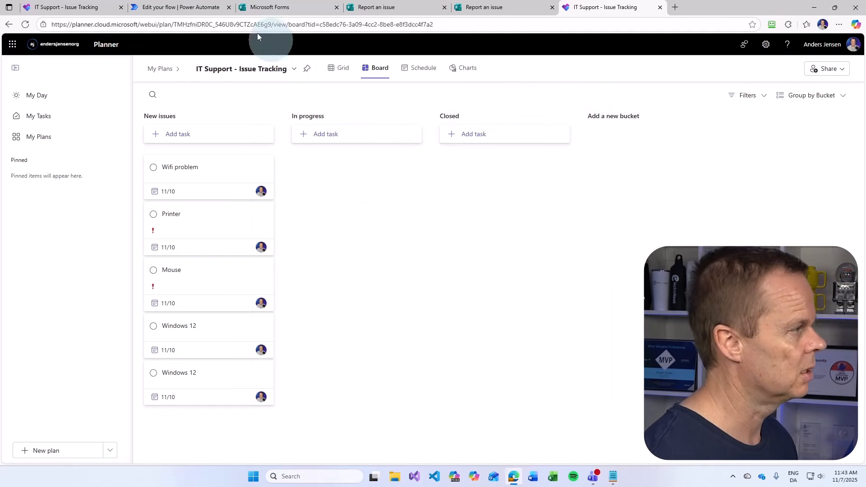
{"action": "left_click", "coordinate": [189, 12]}
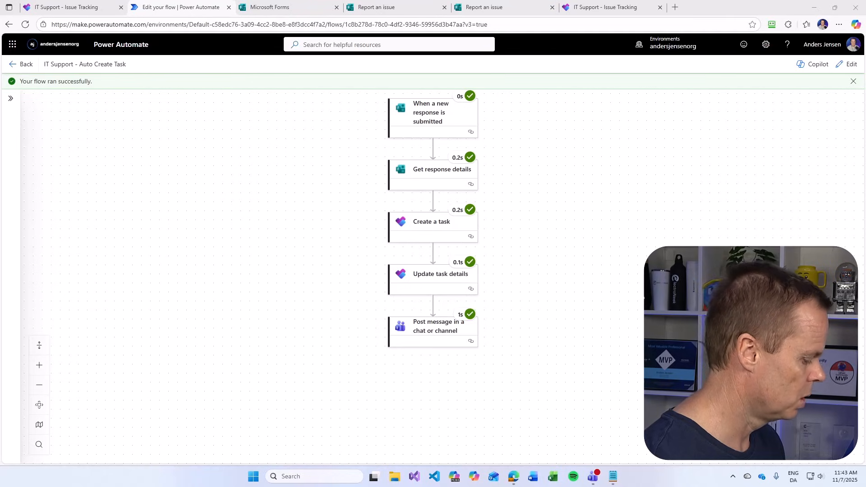
Open the Teams message's concat link expression and paste in the new HTML anchor formula
{"action": "left_click", "coordinate": [845, 62]}
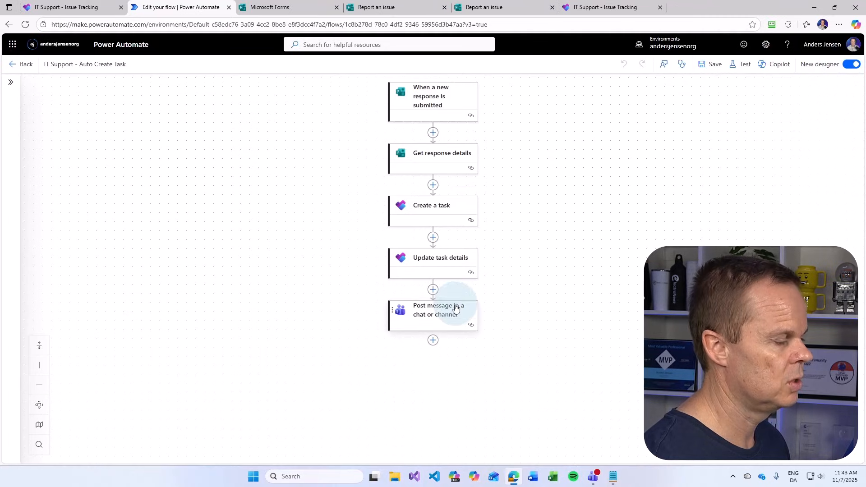
{"action": "left_click", "coordinate": [455, 308]}
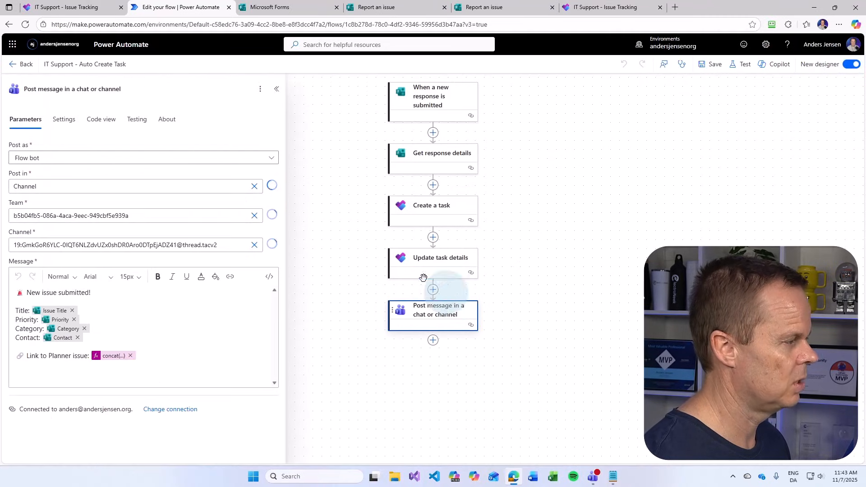
{"action": "left_click", "coordinate": [108, 356]}
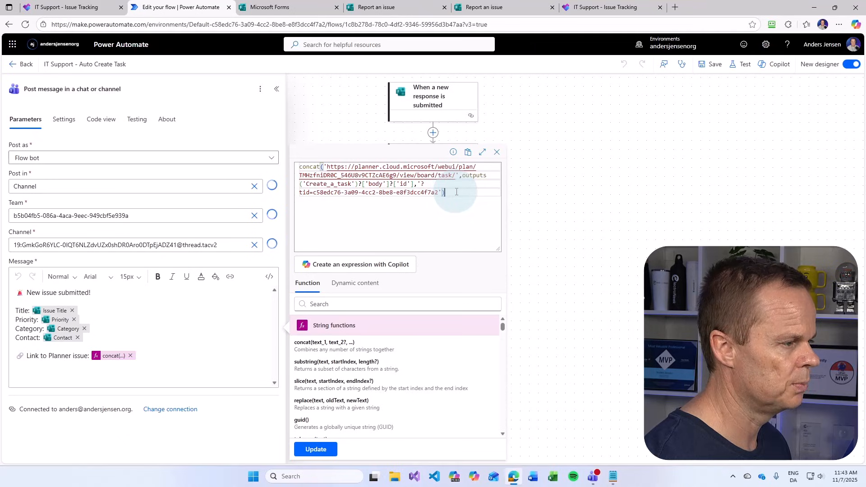
{"action": "left_click_drag", "start_coordinate": [456, 192], "coordinate": [298, 168]}
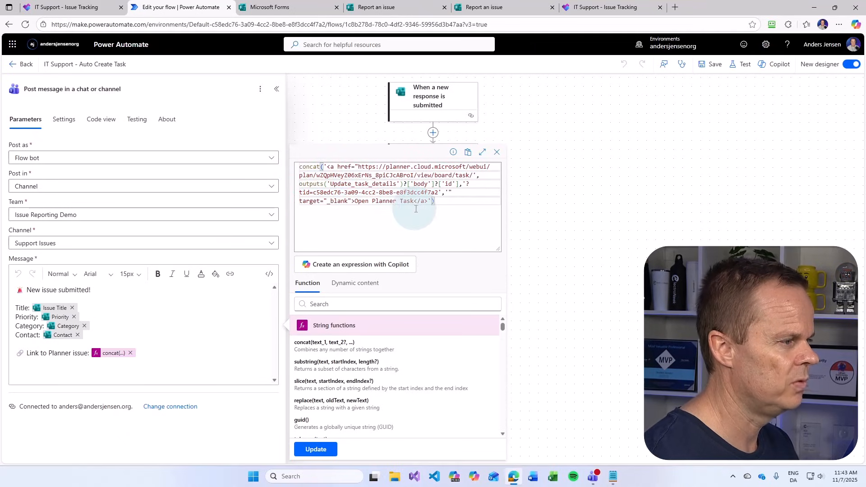
{"action": "left_click", "coordinate": [325, 167]}
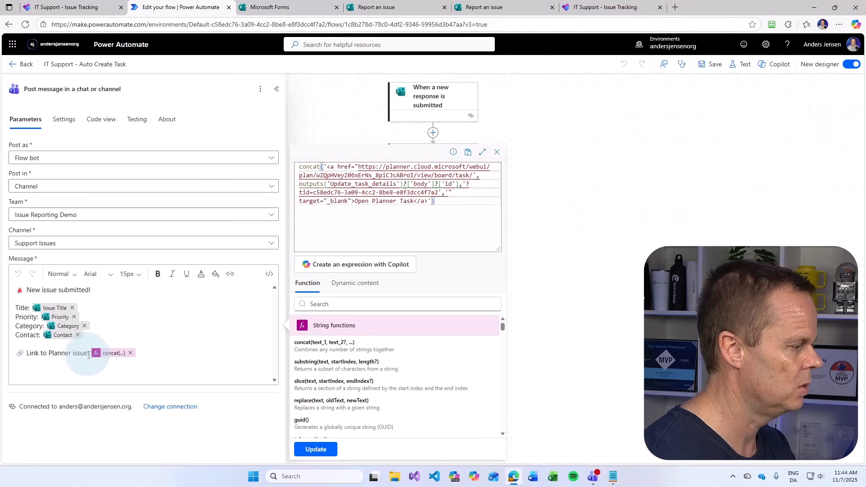
Delete the 'Link to Planner issue' label, swap in the 'Open Planner Task' link expression, and save
{"action": "left_click_drag", "start_coordinate": [88, 355], "coordinate": [25, 354]}
{"action": "key", "text": "BackSpace"}
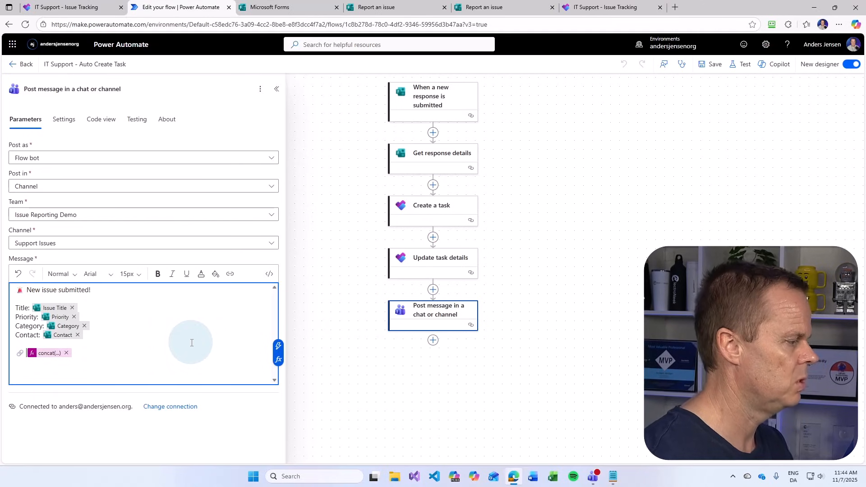
{"action": "left_click", "coordinate": [47, 353]}
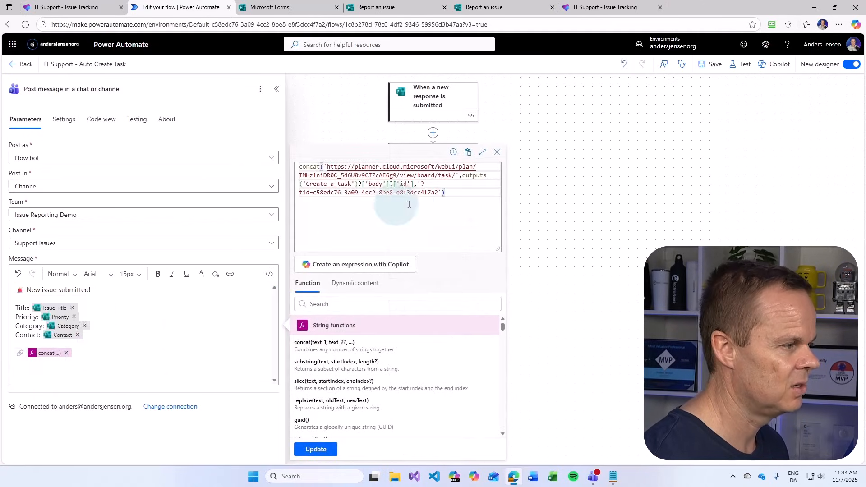
{"action": "left_click_drag", "start_coordinate": [464, 189], "coordinate": [280, 165]}
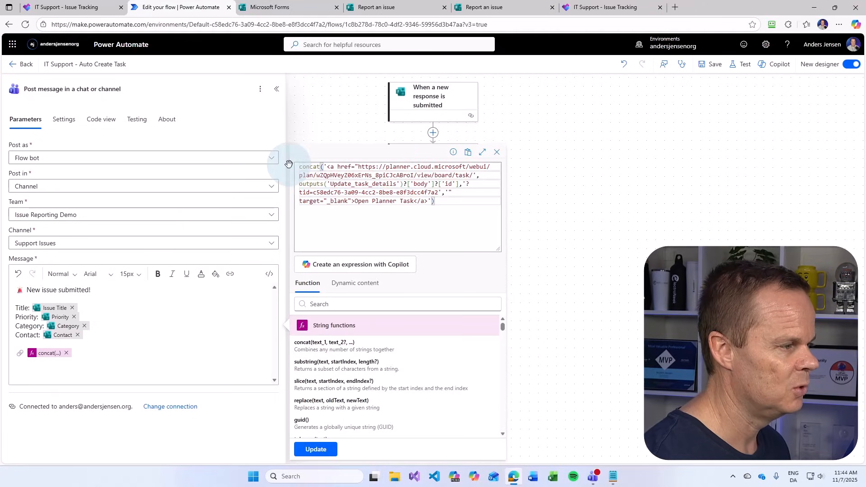
{"action": "left_click", "coordinate": [315, 450]}
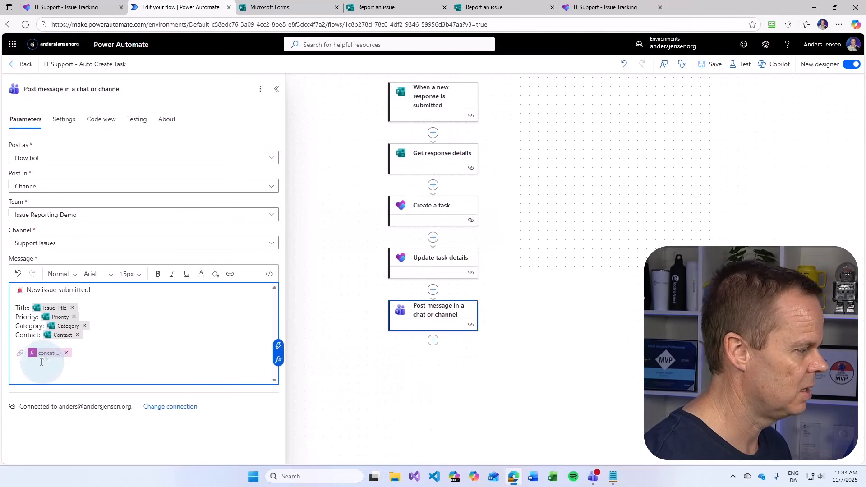
{"action": "mouse_move", "coordinate": [45, 358]}
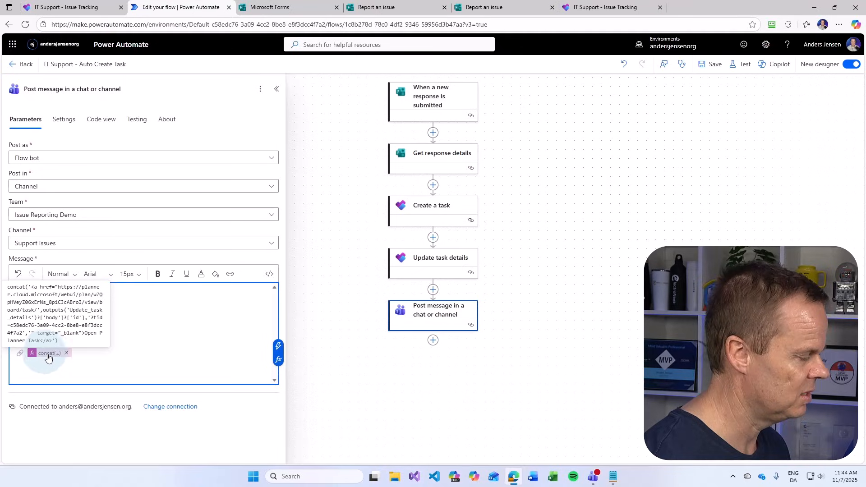
{"action": "left_click", "coordinate": [717, 66]}
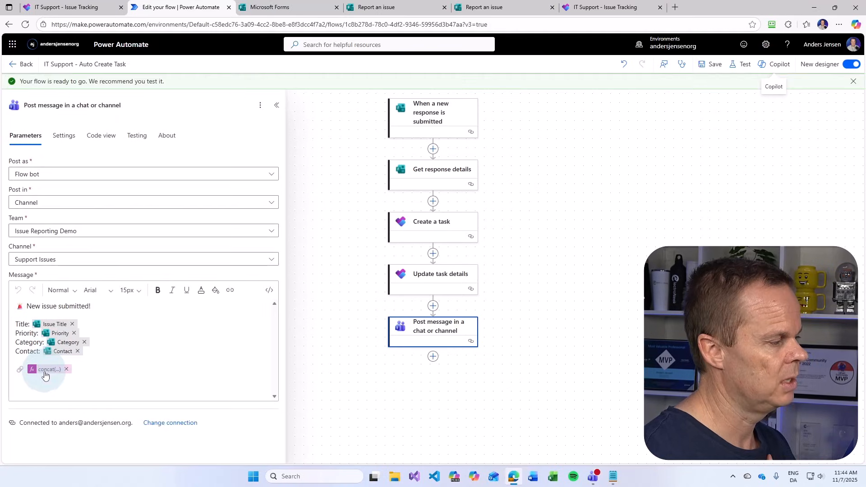
Start a manual test run, close the extra Issue Tracking tab, and bring up the form
{"action": "left_click", "coordinate": [743, 72]}
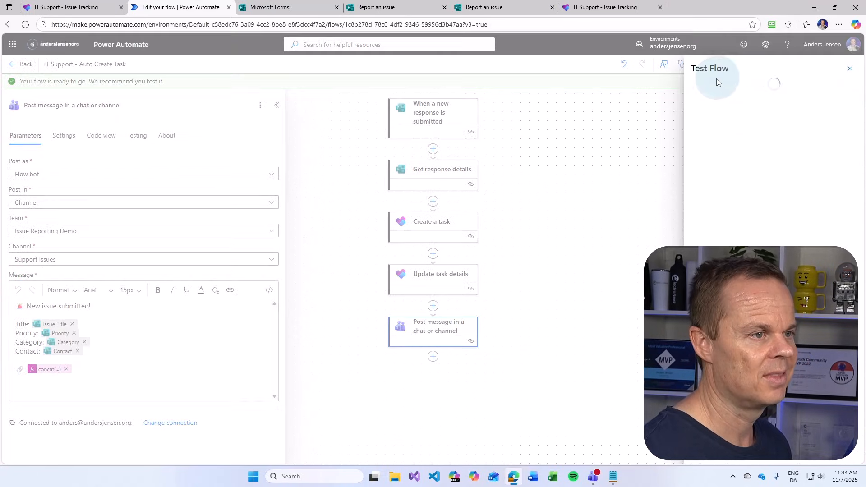
{"action": "left_click", "coordinate": [713, 86]}
{"action": "left_click", "coordinate": [707, 453]}
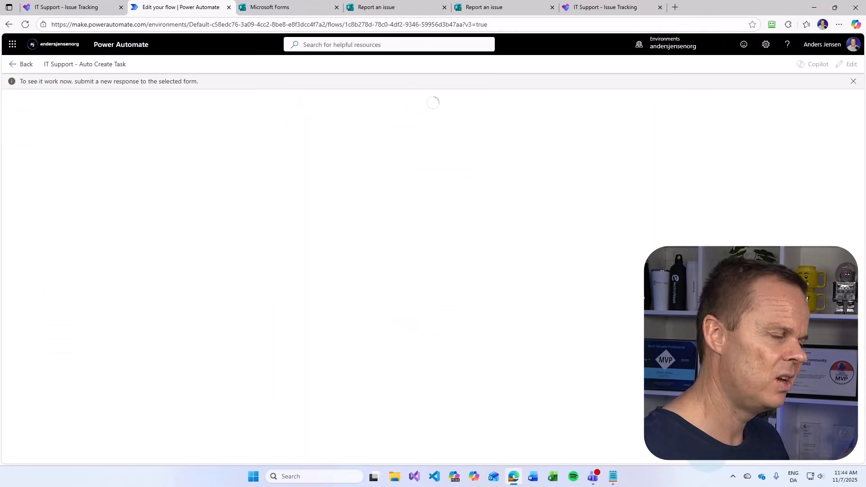
{"action": "middle_click", "coordinate": [602, 7]}
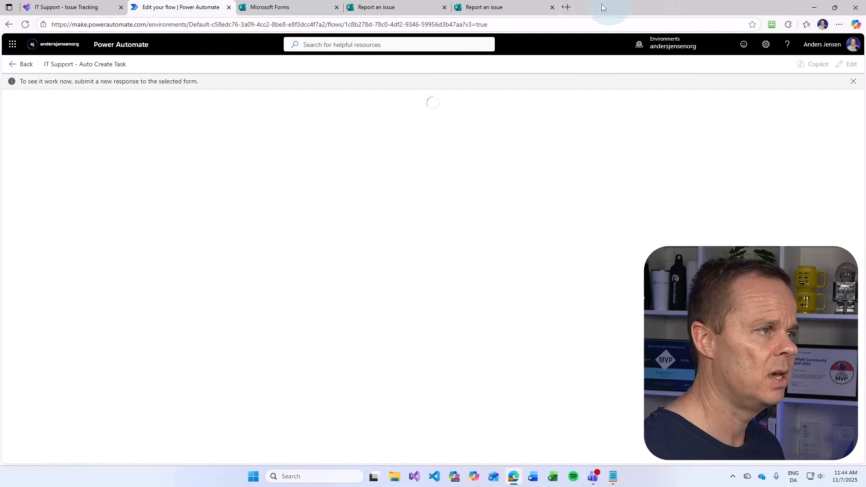
{"action": "left_click", "coordinate": [514, 8]}
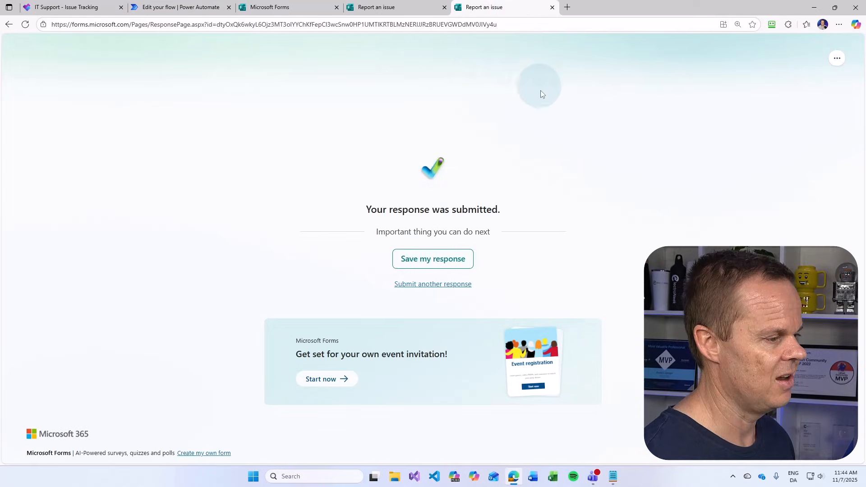
Start another response titled 'Keyboard', describing that a and b cannot be typed and asking for help
{"action": "left_click", "coordinate": [450, 285]}
{"action": "left_click", "coordinate": [212, 189]}
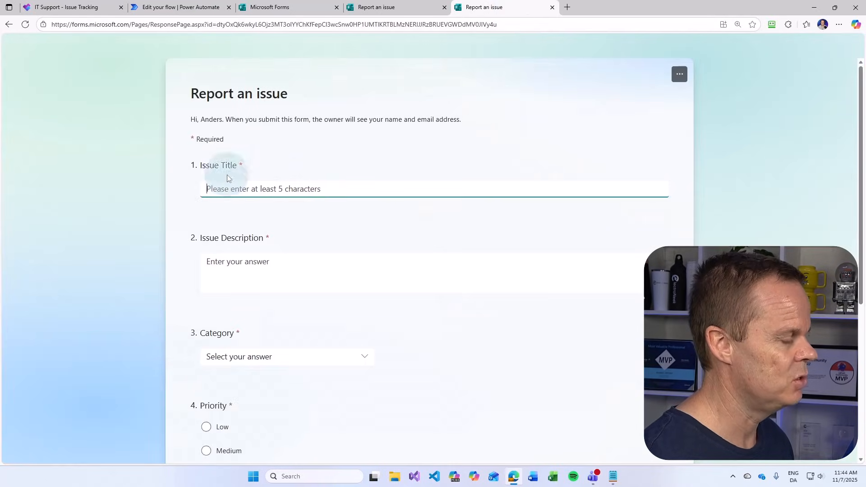
{"action": "type", "text": "Keyboard"}
{"action": "key", "text": "Tab"}
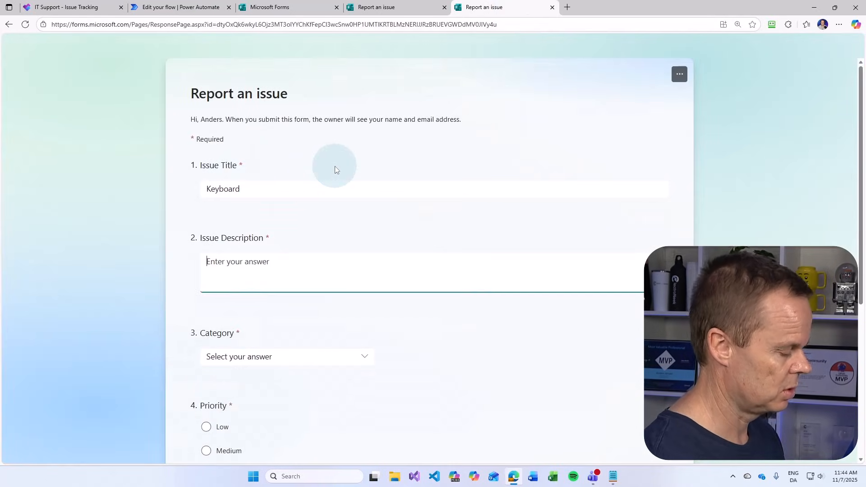
{"action": "type", "text": "Keyboard is"}
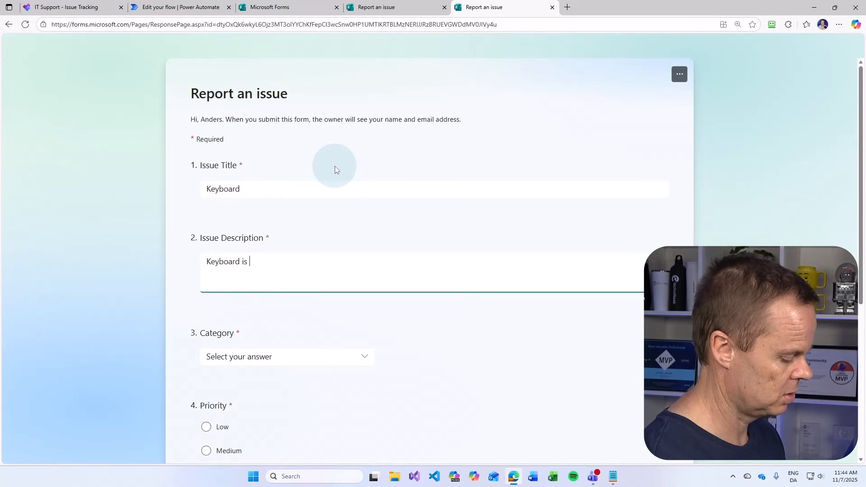
{"action": "key", "text": "BackSpace"}
{"action": "key", "text": "BackSpace"}
{"action": "type", "text": "cannot type"}
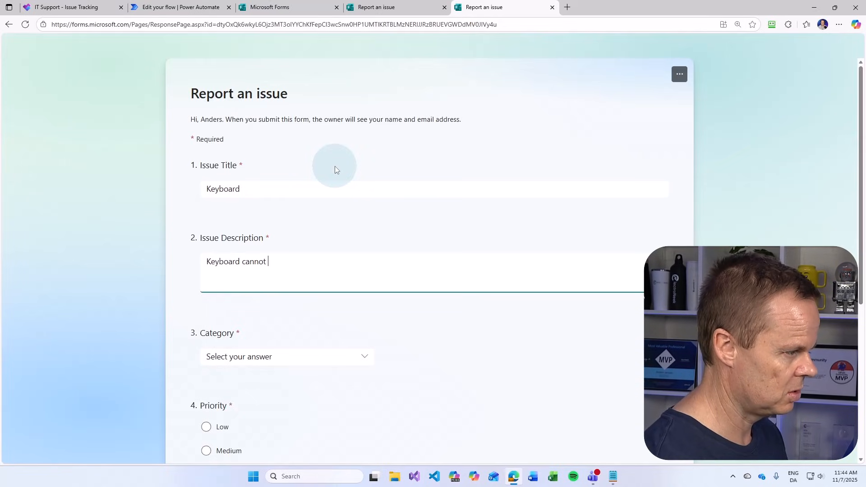
{"action": "type", "text": "a "}
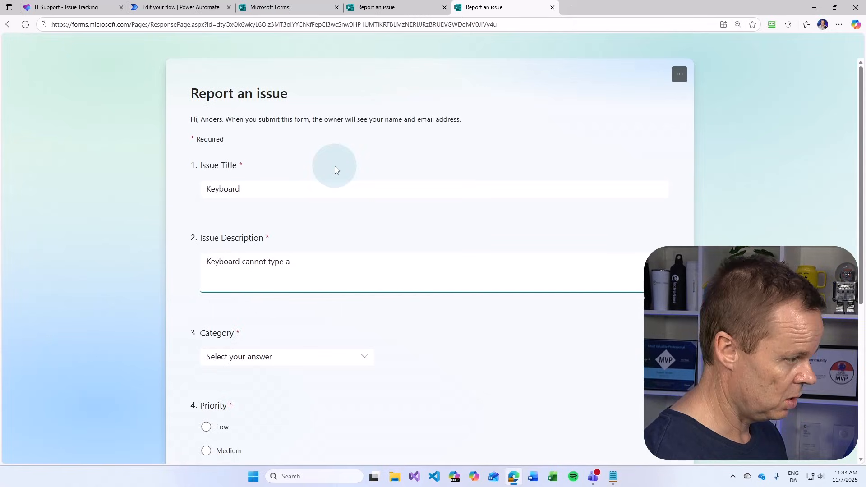
{"action": "type", "text": "and"}
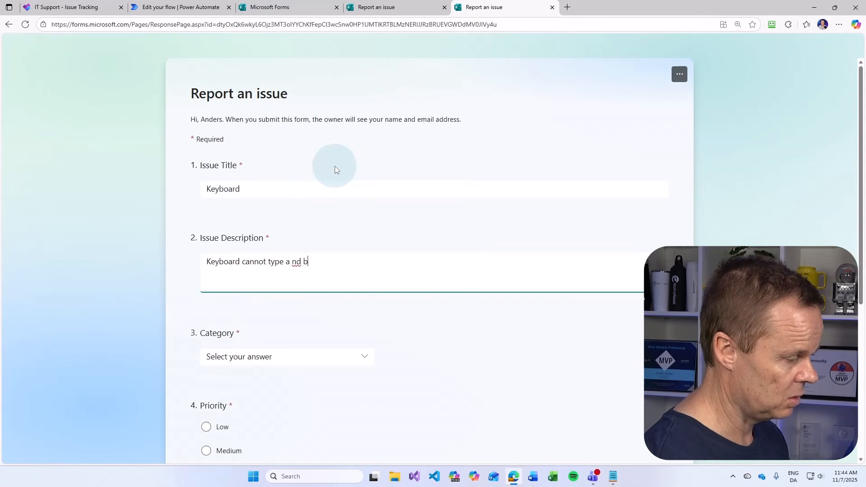
{"action": "type", "text": " b, can yoy"}
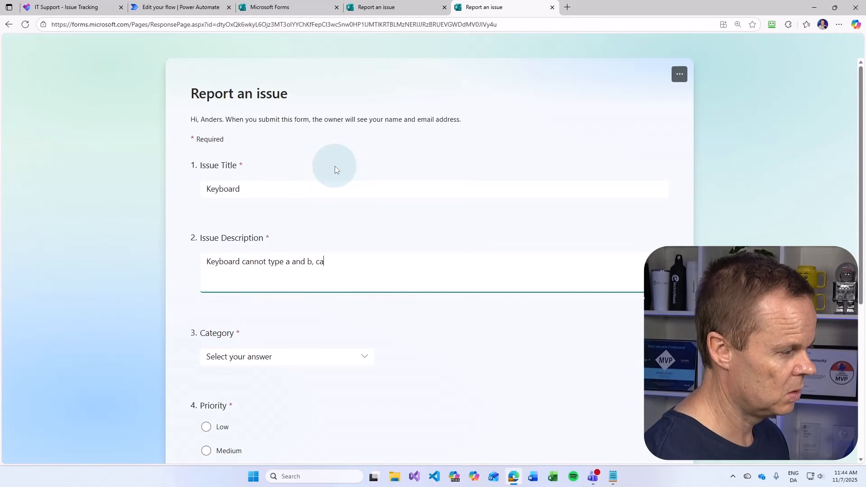
{"action": "key", "text": "BackSpace"}
{"action": "key", "text": "BackSpace"}
{"action": "type", "text": "u ghel"}
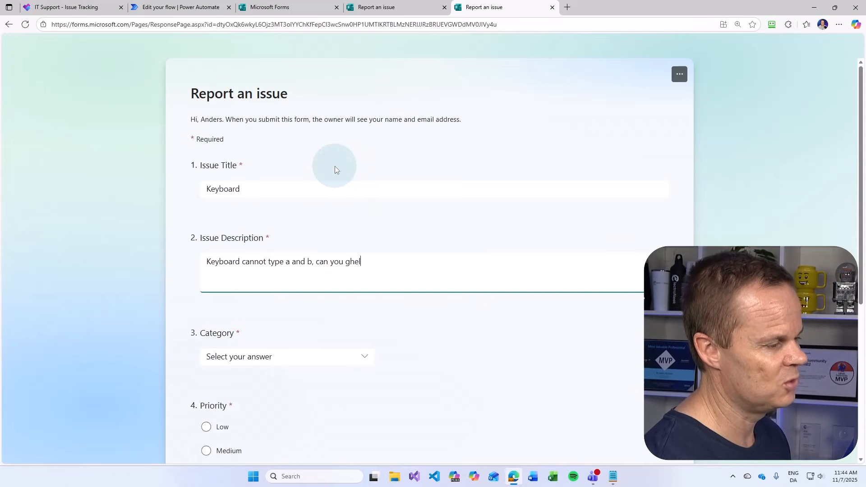
{"action": "key", "text": "BackSpace"}
{"action": "key", "text": "BackSpace"}
{"action": "key", "text": "BackSpace"}
{"action": "key", "text": "BackSpace"}
{"action": "type", "text": "help"}
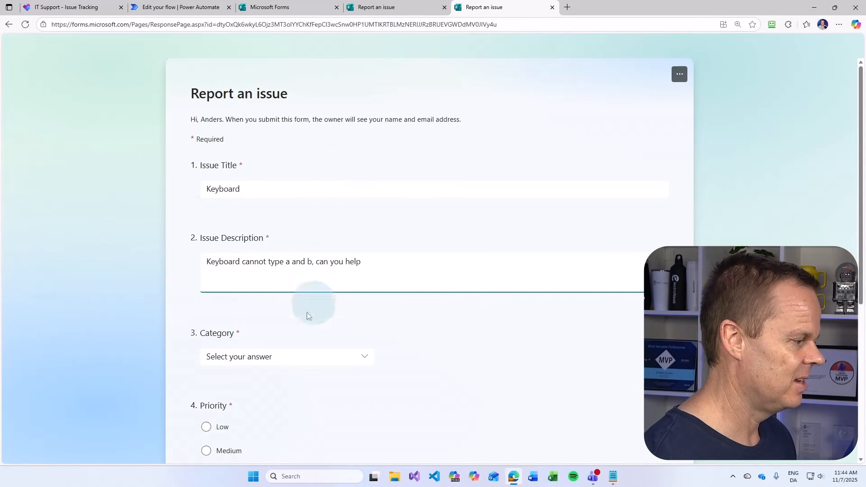
Choose Hardware category and Important priority, enter the contact e-mail, and submit the report
{"action": "left_click", "coordinate": [270, 355]}
{"action": "left_click", "coordinate": [243, 380]}
{"action": "scroll", "coordinate": [291, 333], "scroll_direction": "down", "scroll_amount": 4}
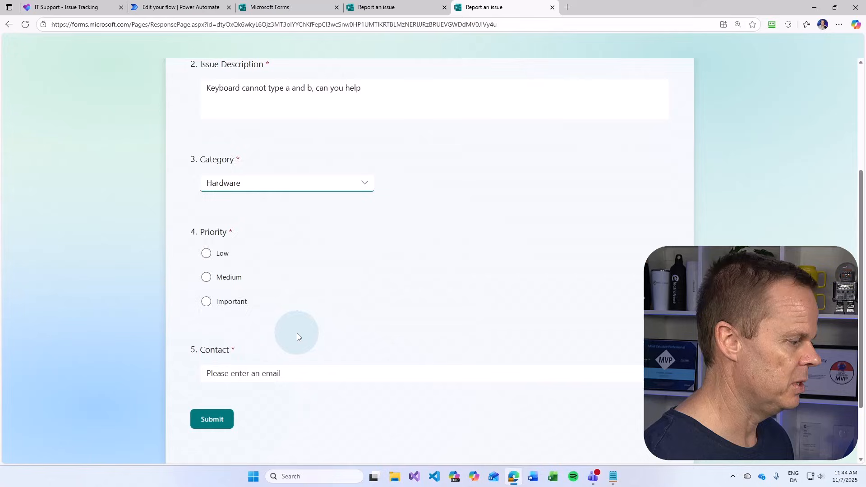
{"action": "left_click", "coordinate": [232, 294]}
{"action": "left_click", "coordinate": [243, 368]}
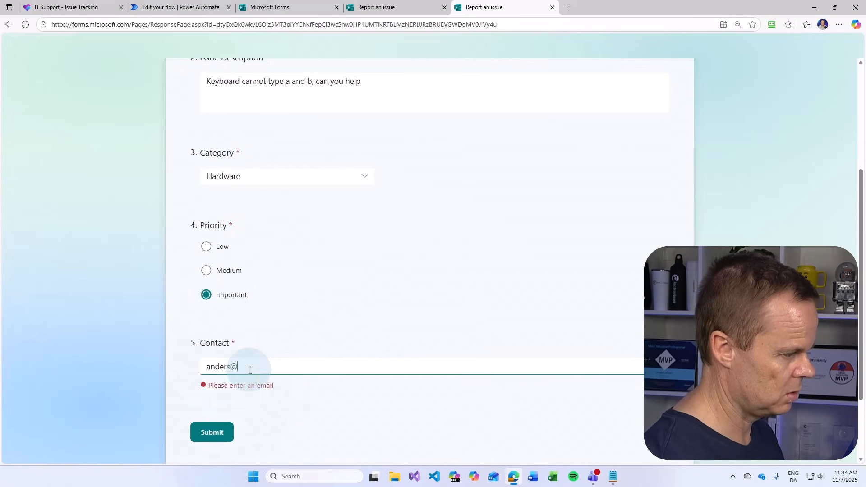
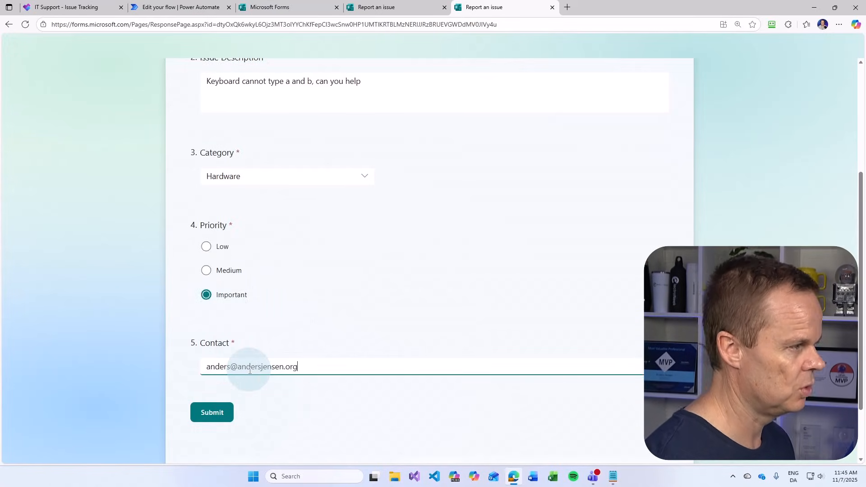
{"action": "left_click", "coordinate": [205, 428]}
{"action": "left_click", "coordinate": [198, 6]}
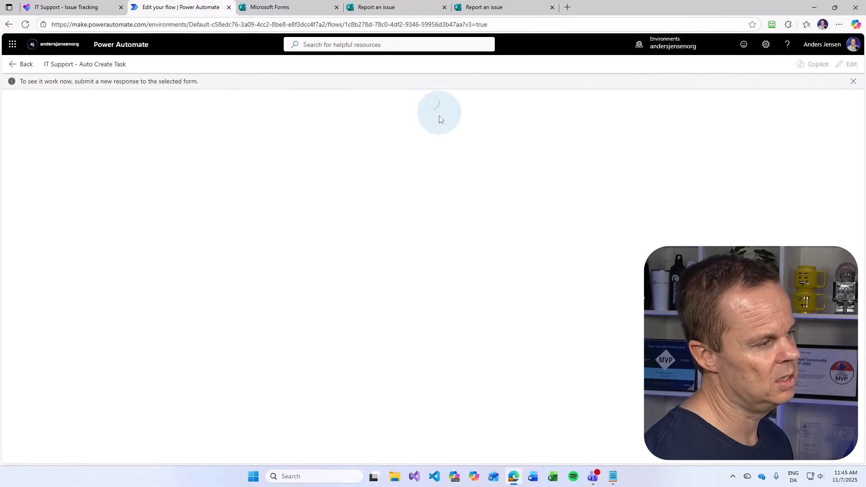
Check the successful test run, then view the Keyboard post in the Teams Support Issues channel
{"action": "left_click", "coordinate": [457, 195]}
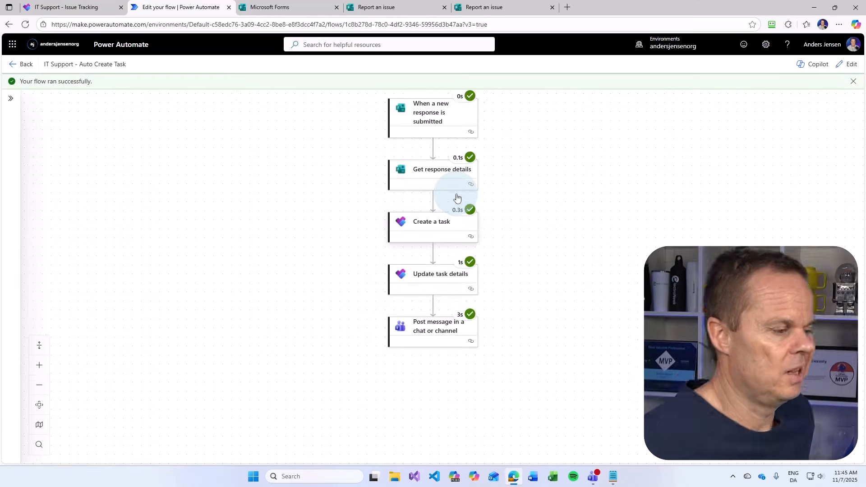
{"action": "left_click", "coordinate": [593, 476]}
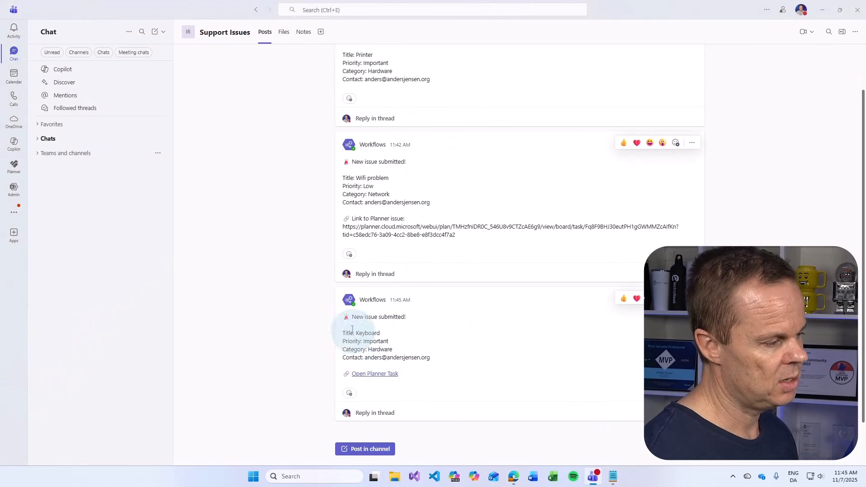
Follow the Keyboard post's 'Open Planner Task' link to open the task in Planner
{"action": "left_click", "coordinate": [376, 374]}
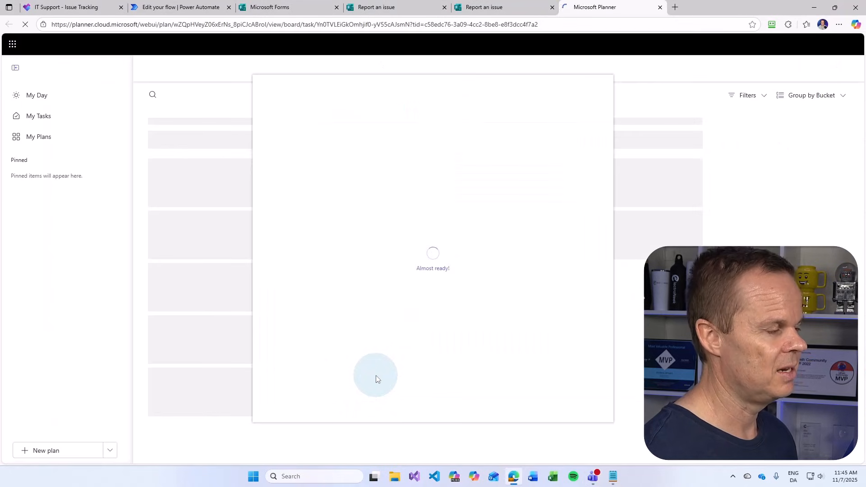